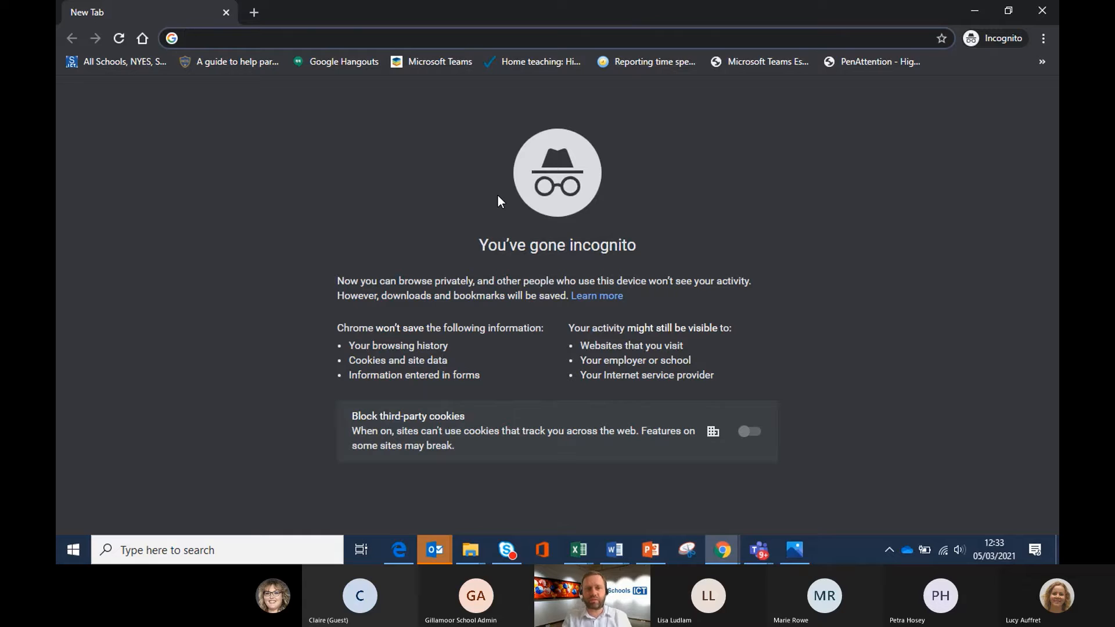
- Visit office.com in the incognito window to view the Office sign-in page, and close that window
type("offi")
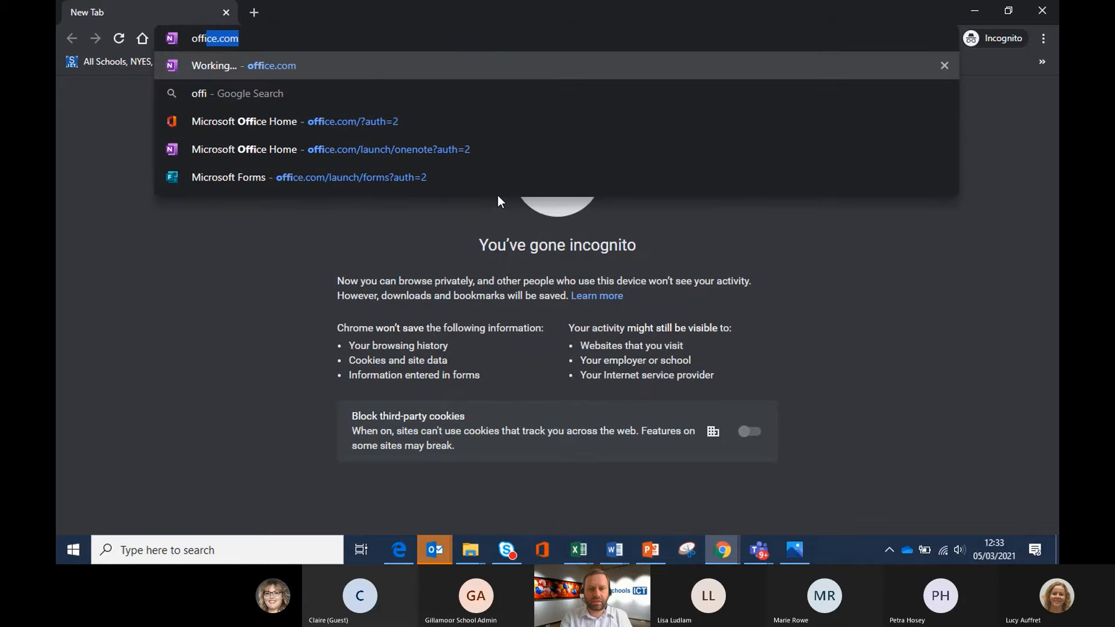
type("ce.com")
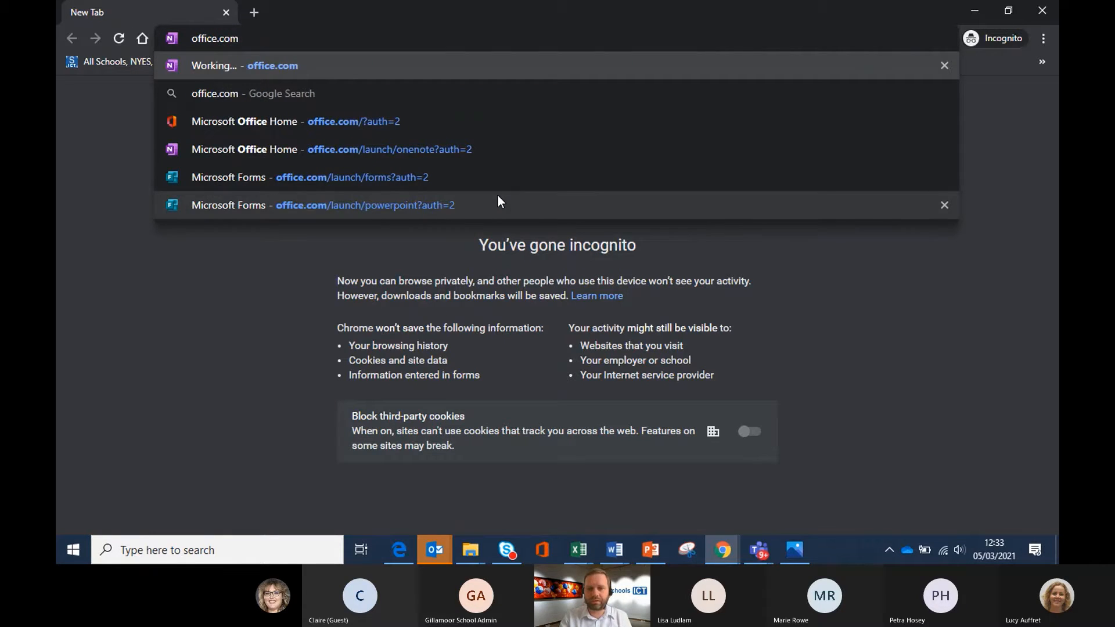
key("Return")
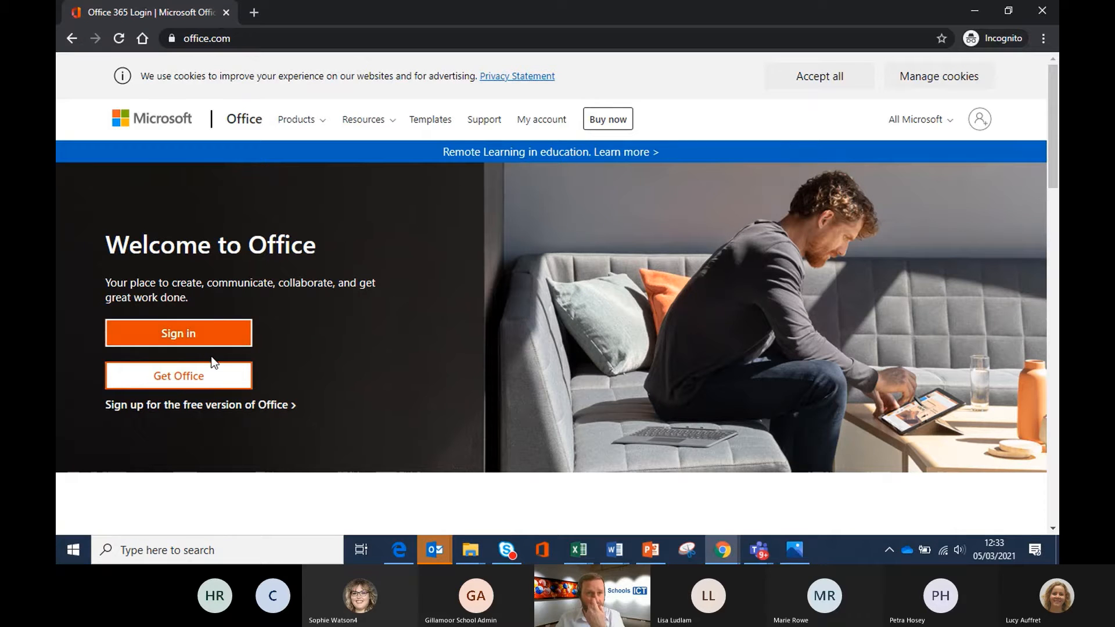
left_click(1042, 11)
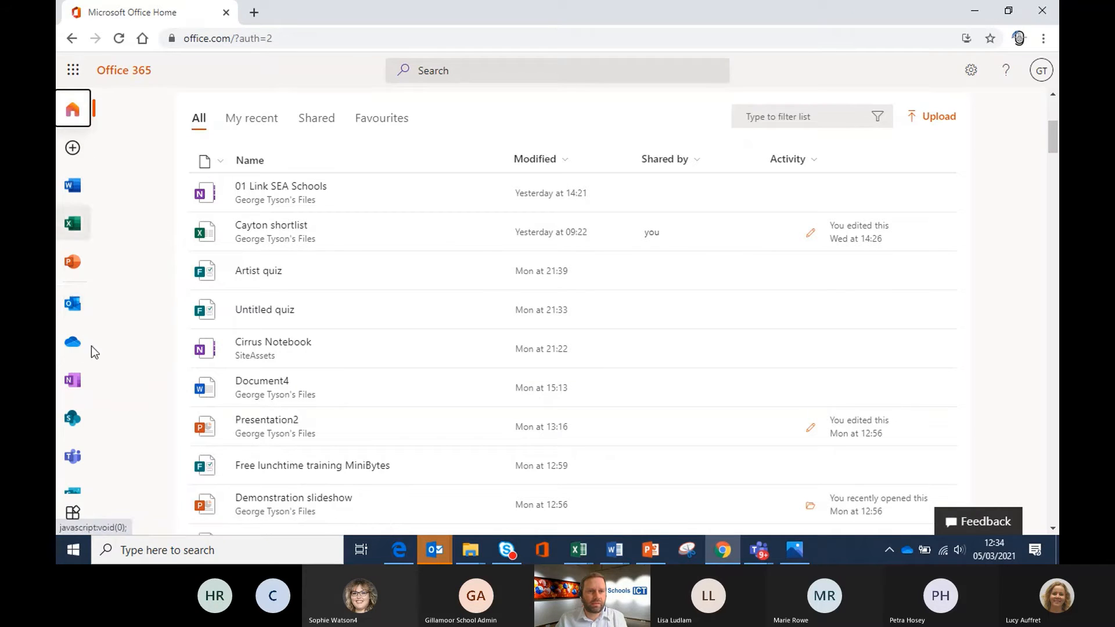
- Show all available Office 365 apps and open Sway from the list
left_click(72, 513)
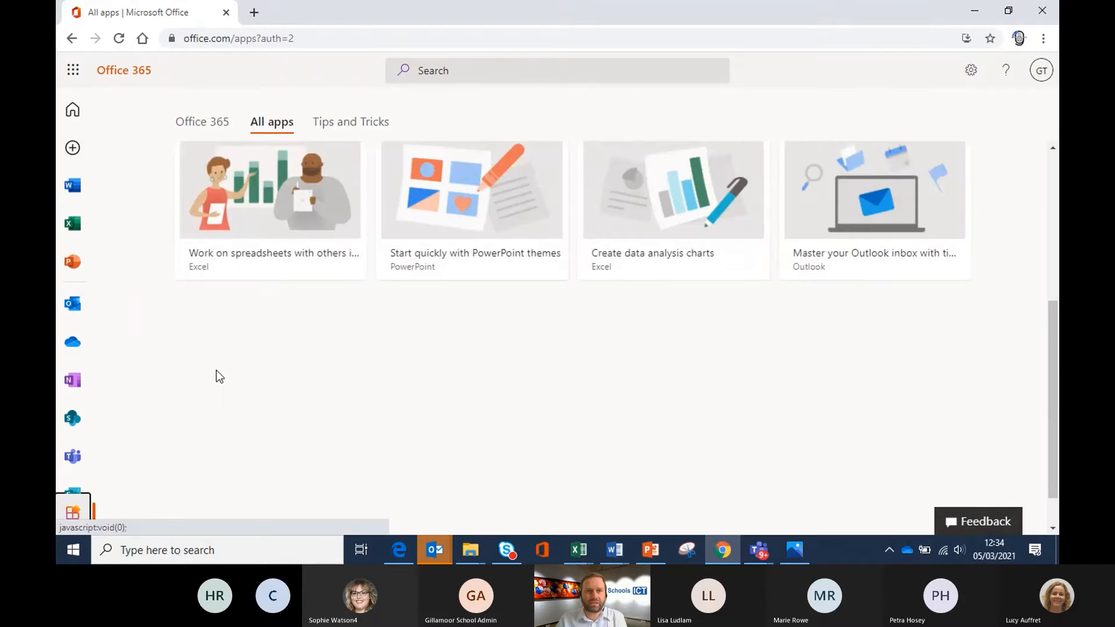
scroll(216, 377, "down", 5)
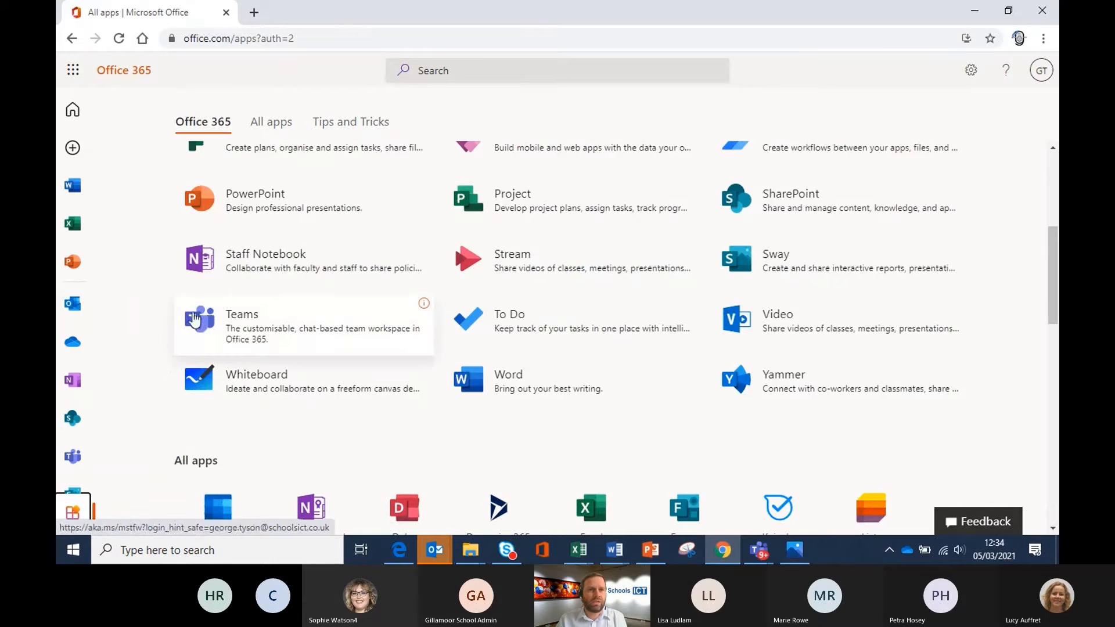
scroll(195, 318, "up", 5)
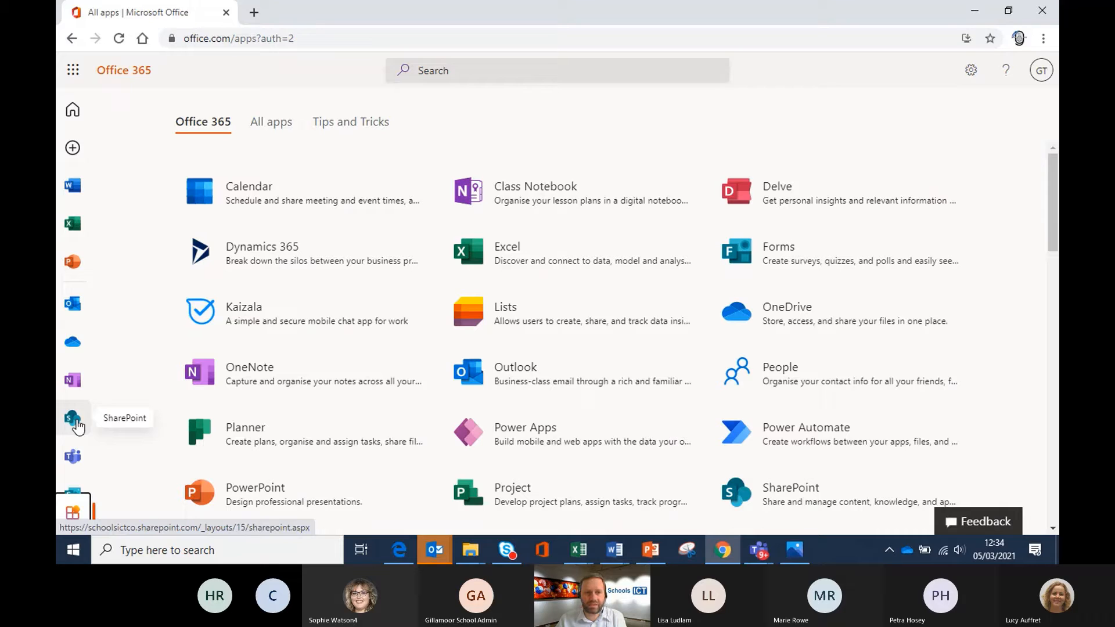
scroll(78, 426, "down", 2)
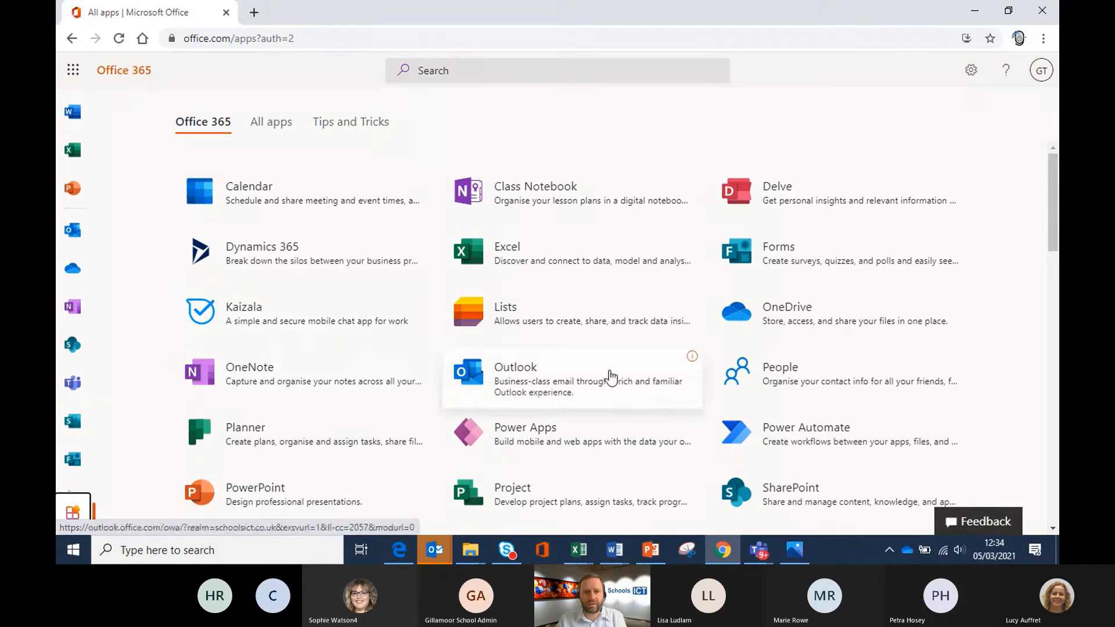
scroll(611, 377, "down", 3)
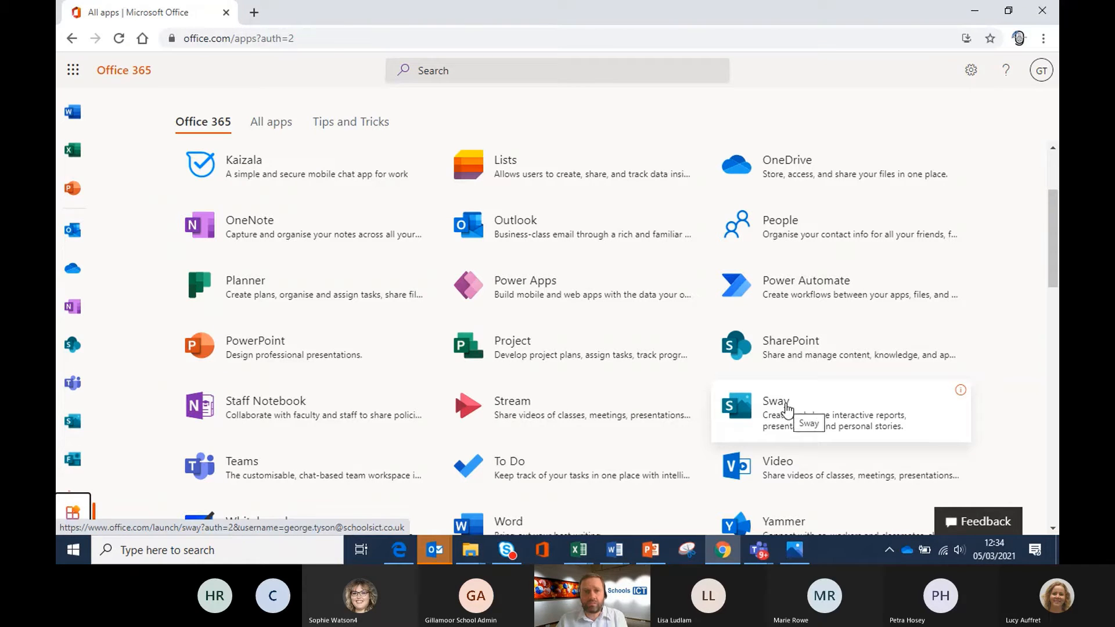
left_click(742, 413)
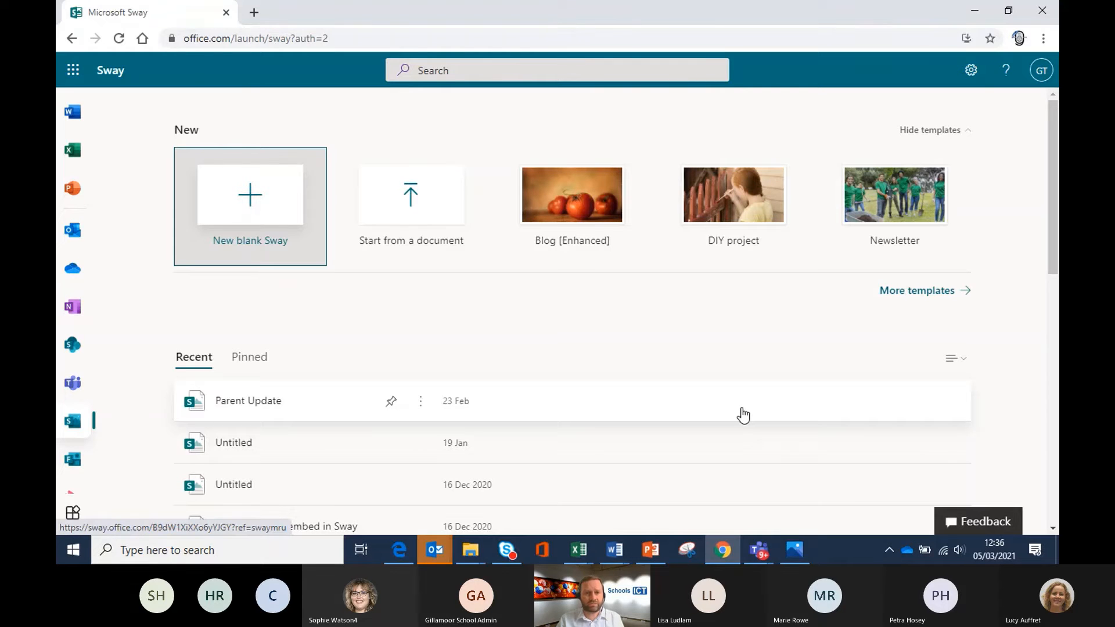
- Check the contents of the sway demo folder and reopen its Images and lorem ipsum subfolder
mouse_move(467, 554)
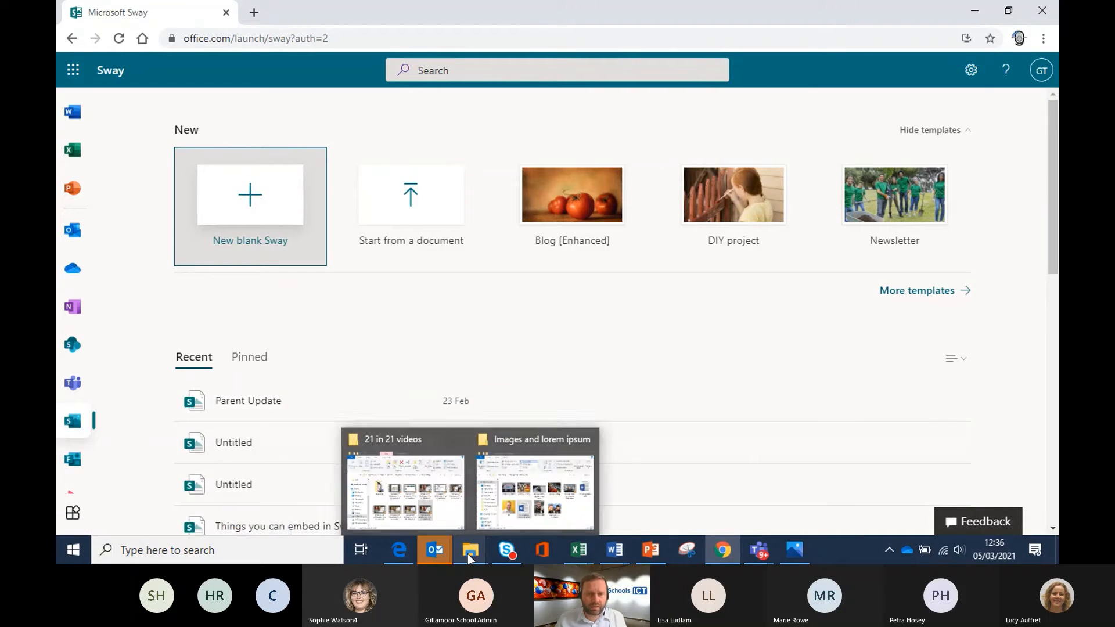
left_click(518, 440)
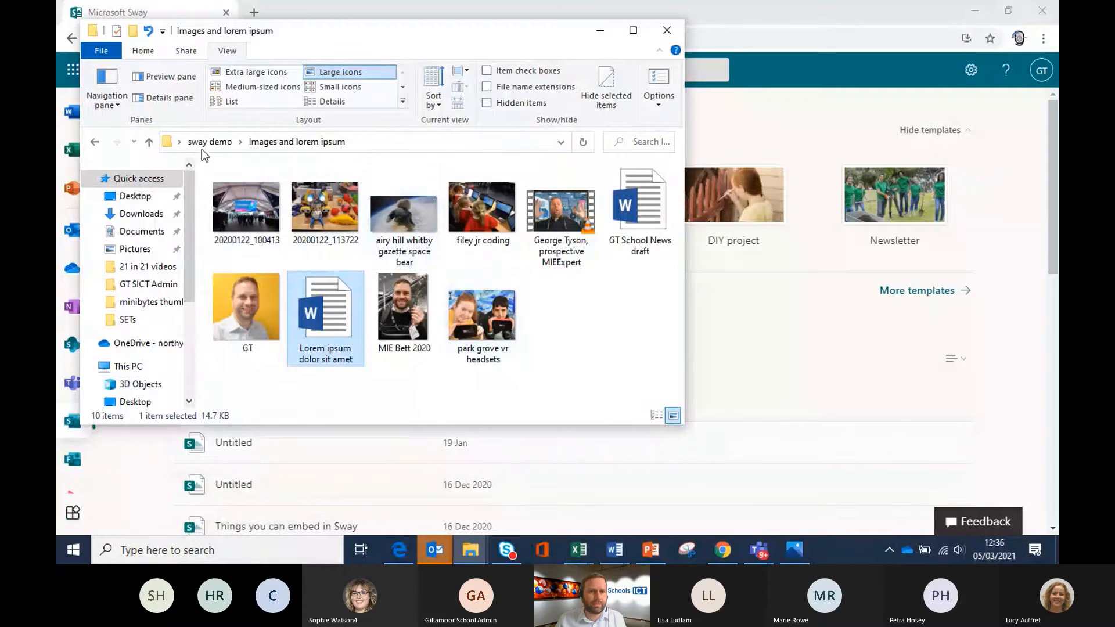
left_click(201, 144)
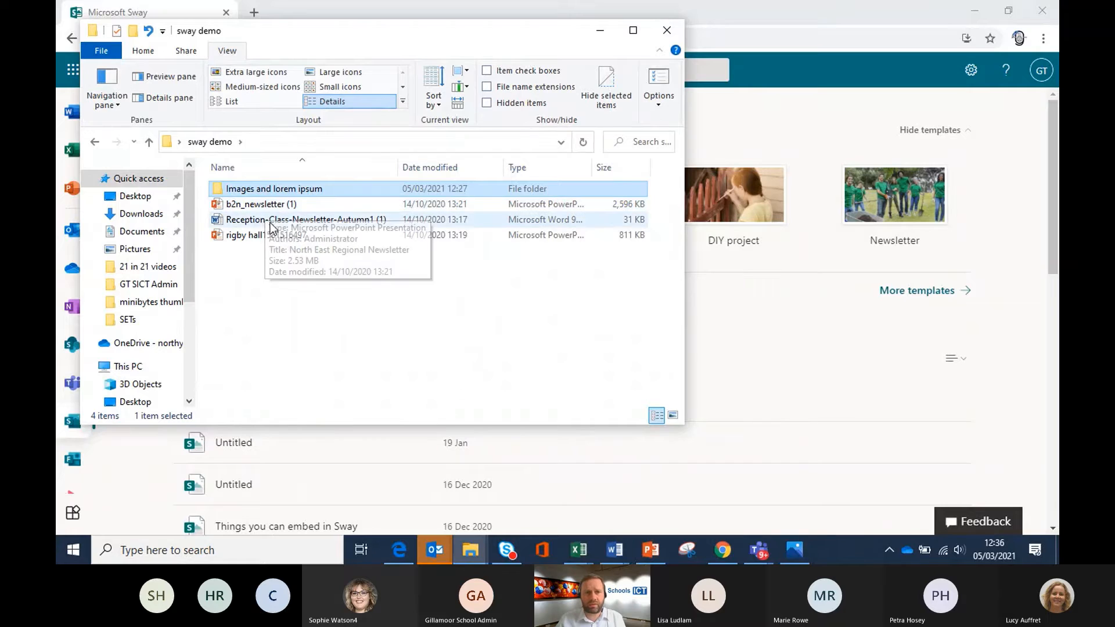
double_click(271, 189)
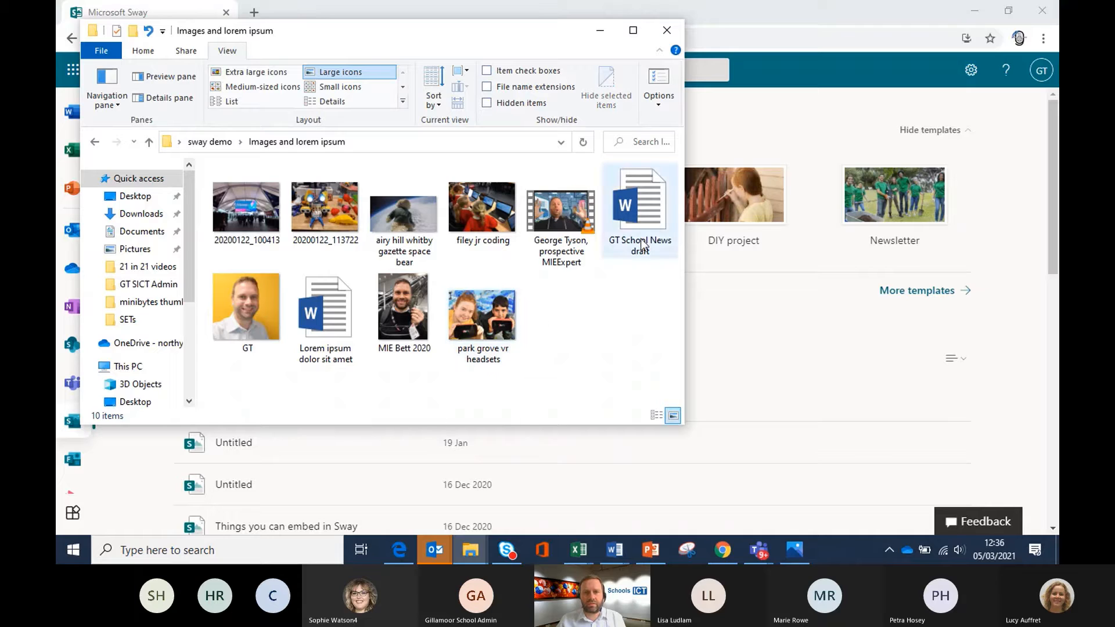
- Open the Lorem ipsum dolor sit amet document, look through its filler paragraphs and close it
left_click(336, 318)
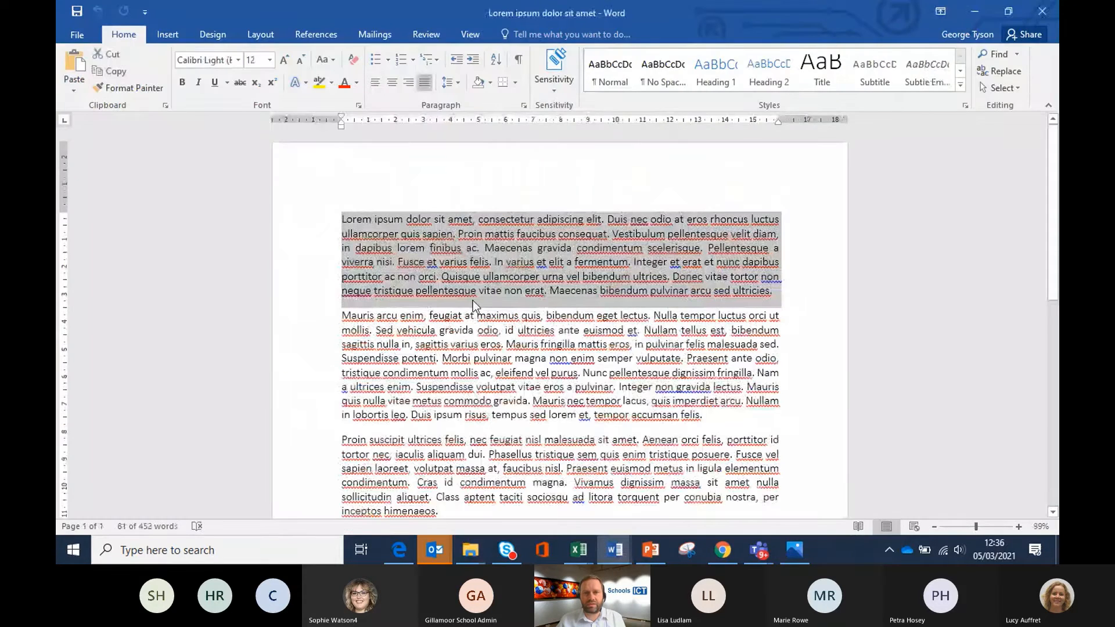
left_click(753, 312)
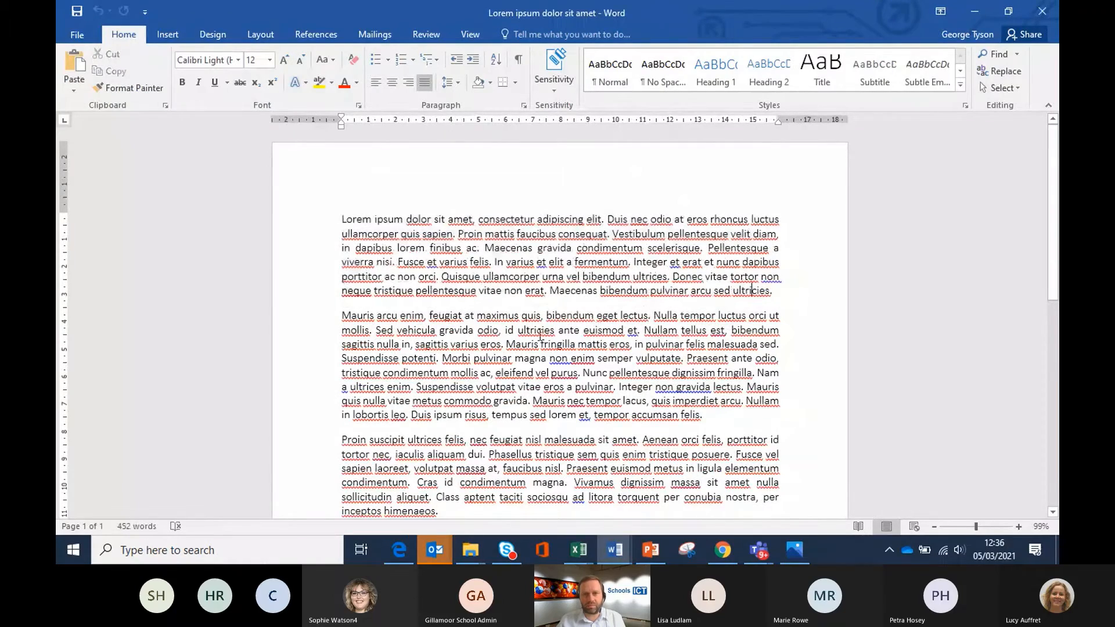
scroll(539, 335, "down", 1)
scroll(540, 335, "down", 5)
scroll(534, 335, "up", 3)
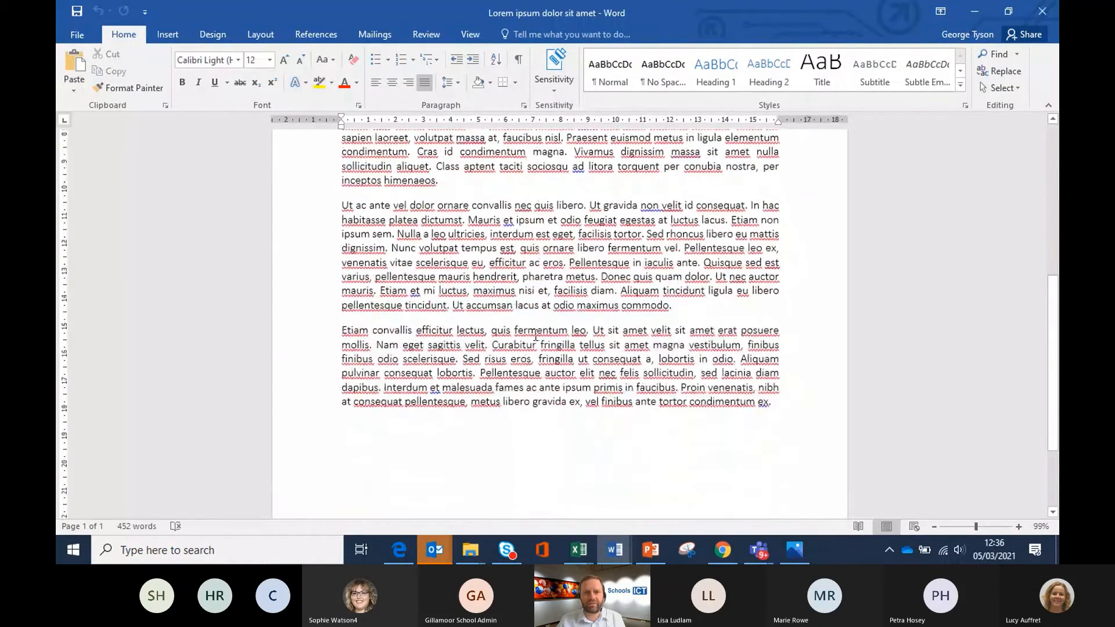
scroll(535, 336, "up", 3)
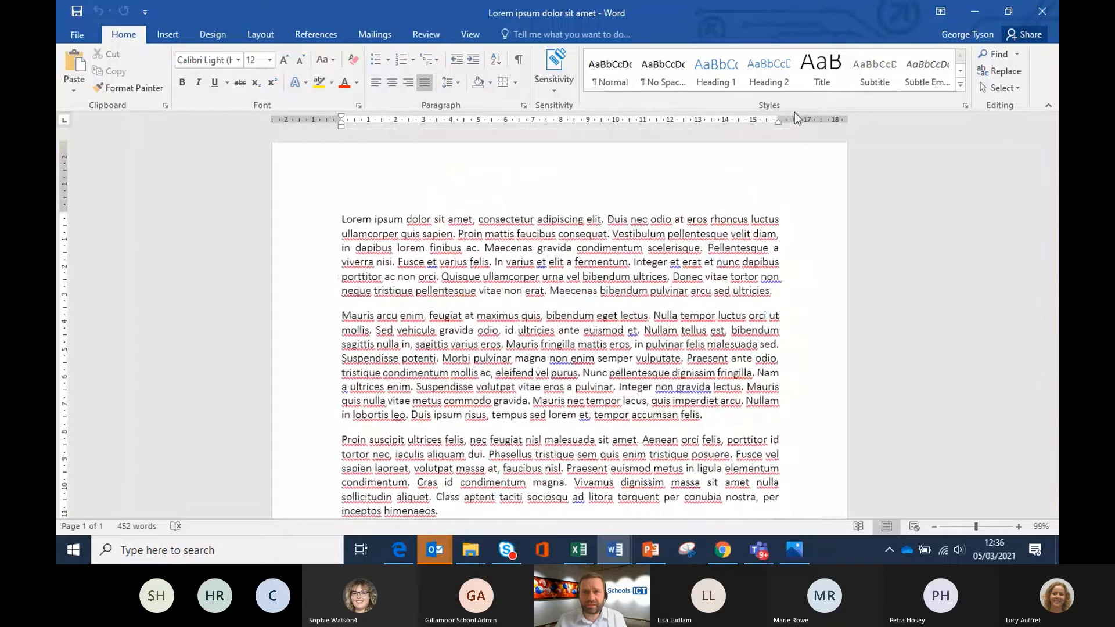
left_click(1030, 12)
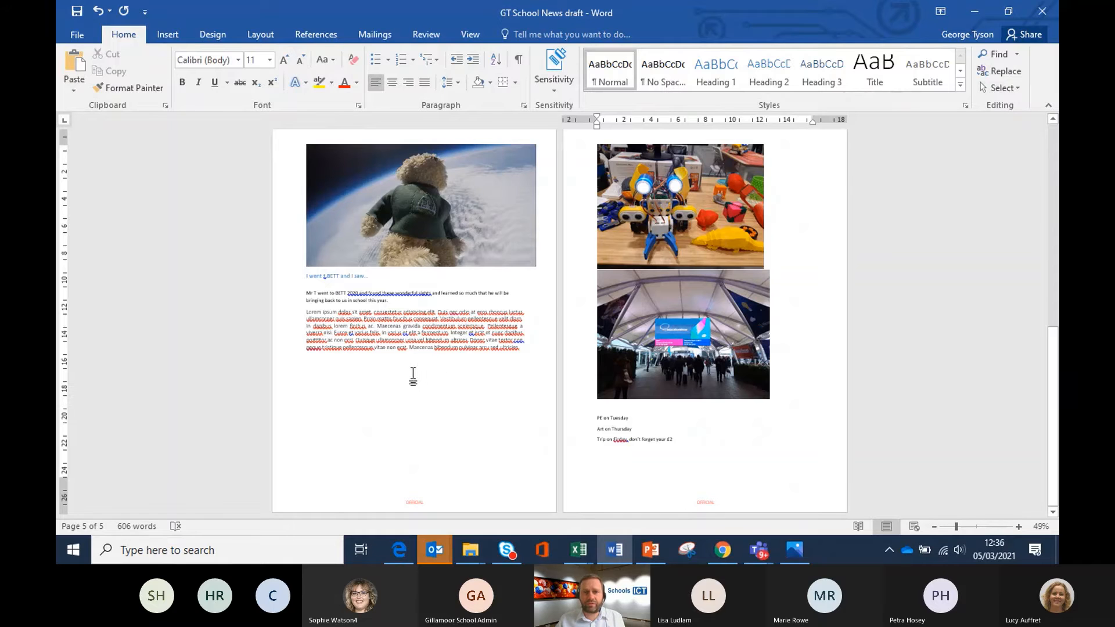
- In the GT School News draft, shrink the portrait photo under the title to about 7.3 cm wide
scroll(413, 376, "up", 3)
scroll(414, 372, "up", 5)
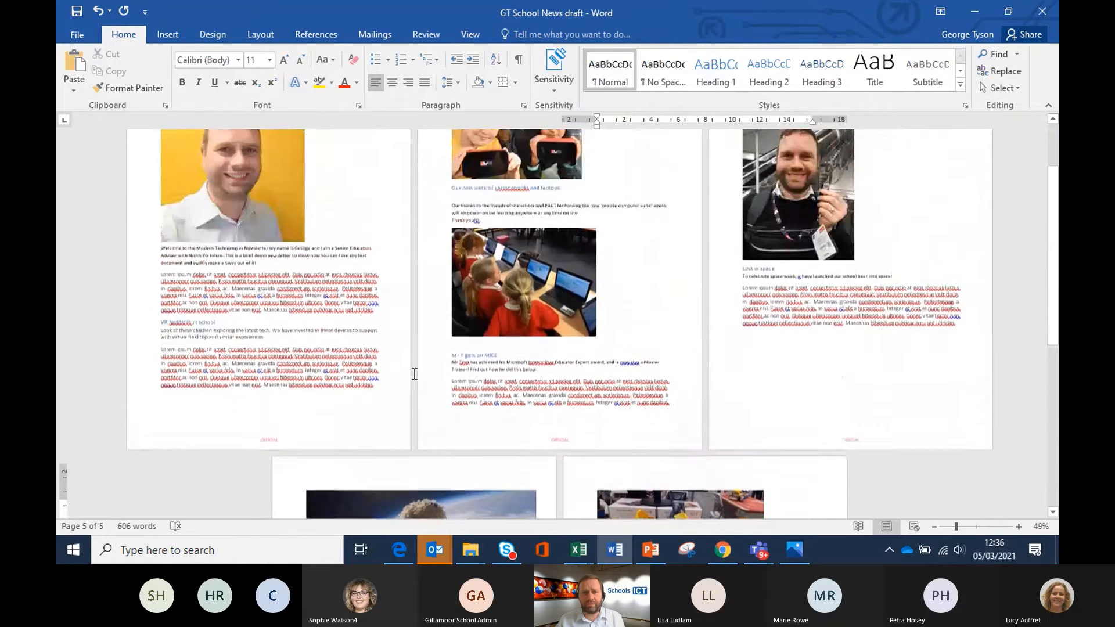
scroll(413, 373, "up", 9, "ctrl")
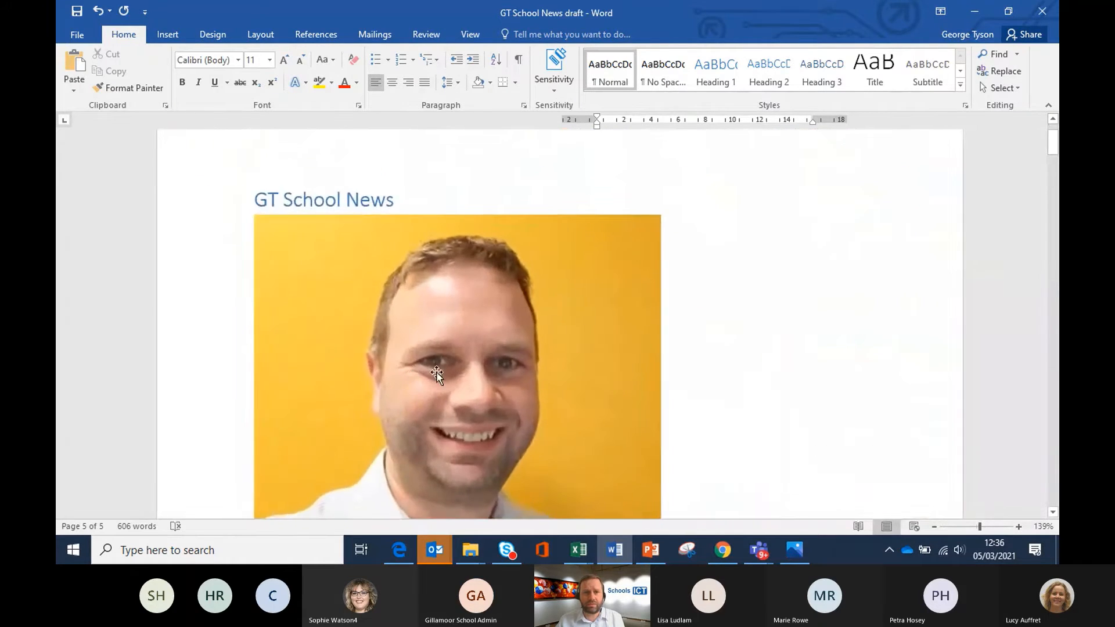
left_click(545, 366)
left_click_drag(660, 215, 309, 338)
left_click(585, 292)
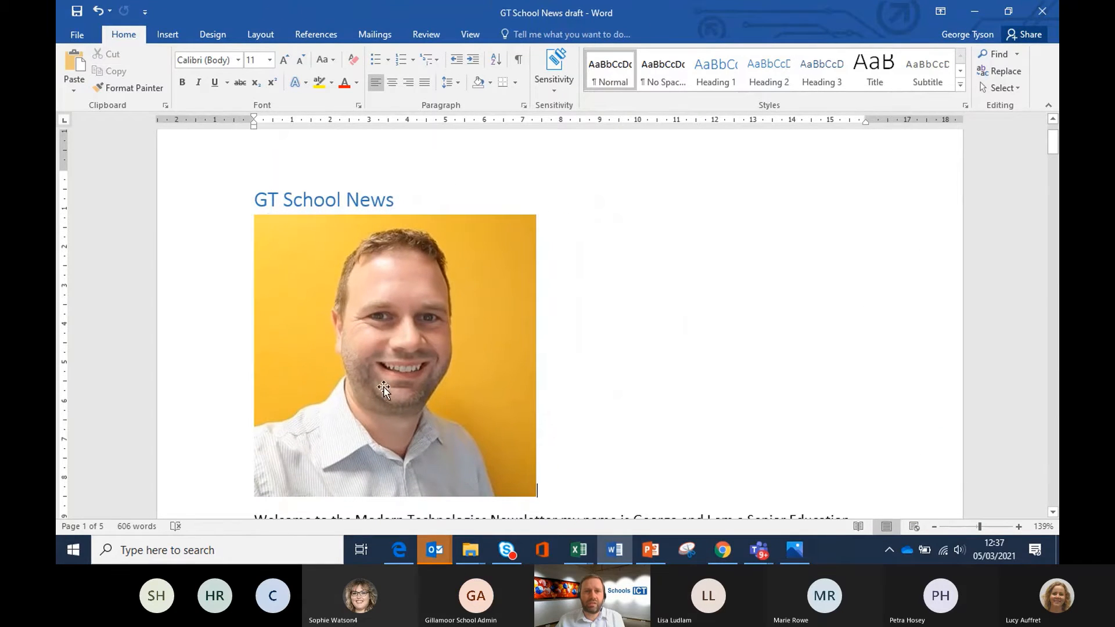
- Correct the misspelled word in the VR heading so that it reads "VR headsets in school"
scroll(592, 308, "down", 3)
scroll(598, 314, "down", 2)
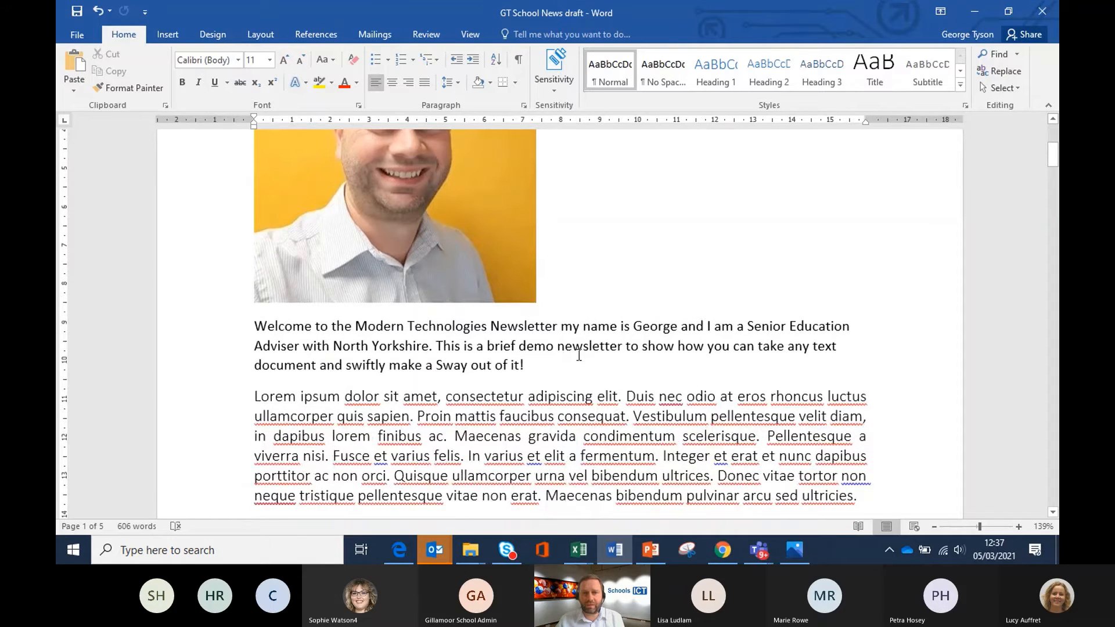
scroll(534, 348, "down", 4)
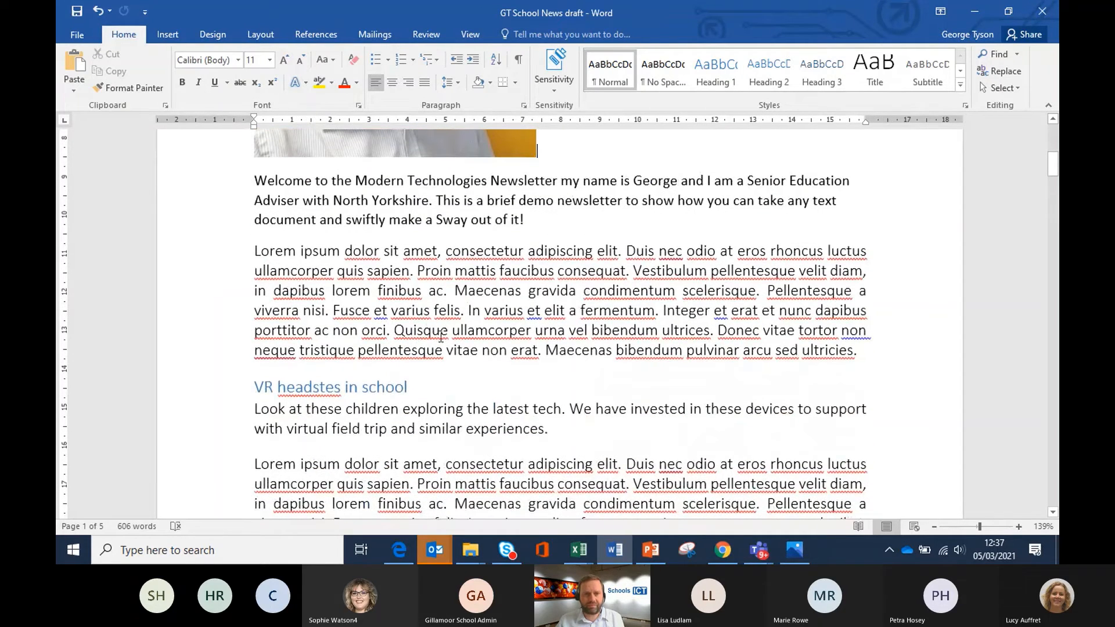
left_click(326, 385)
key("BackSpace")
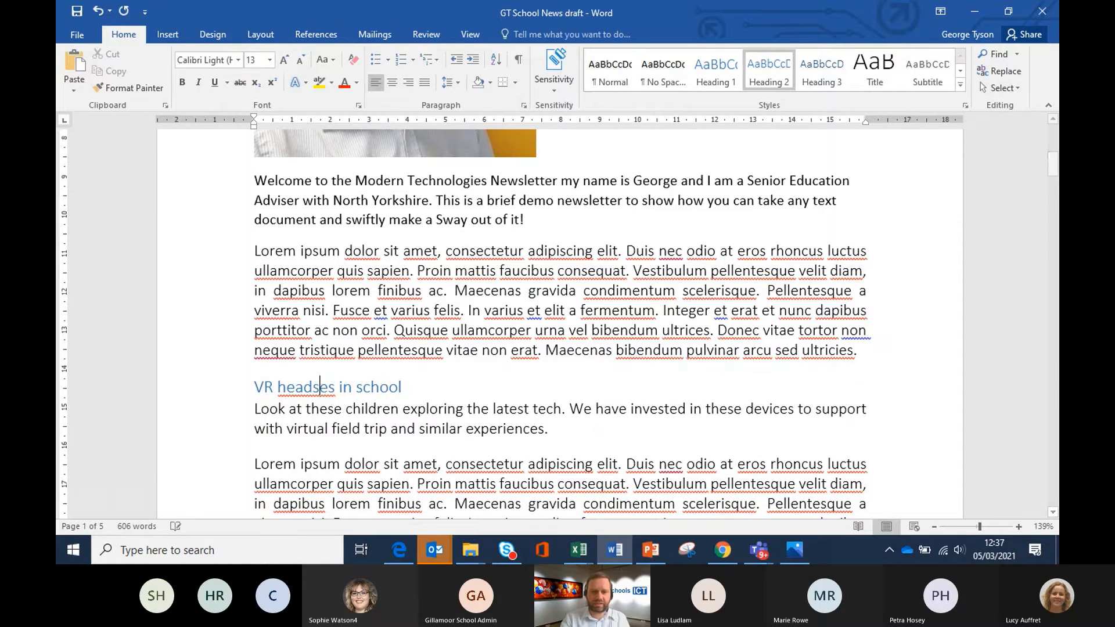
key("Right")
type("t")
- Correct the teacher's misspelled surname and the word "Innovative" in the paragraph under the "Mr T gets an MIEE" heading
scroll(551, 320, "down", 4)
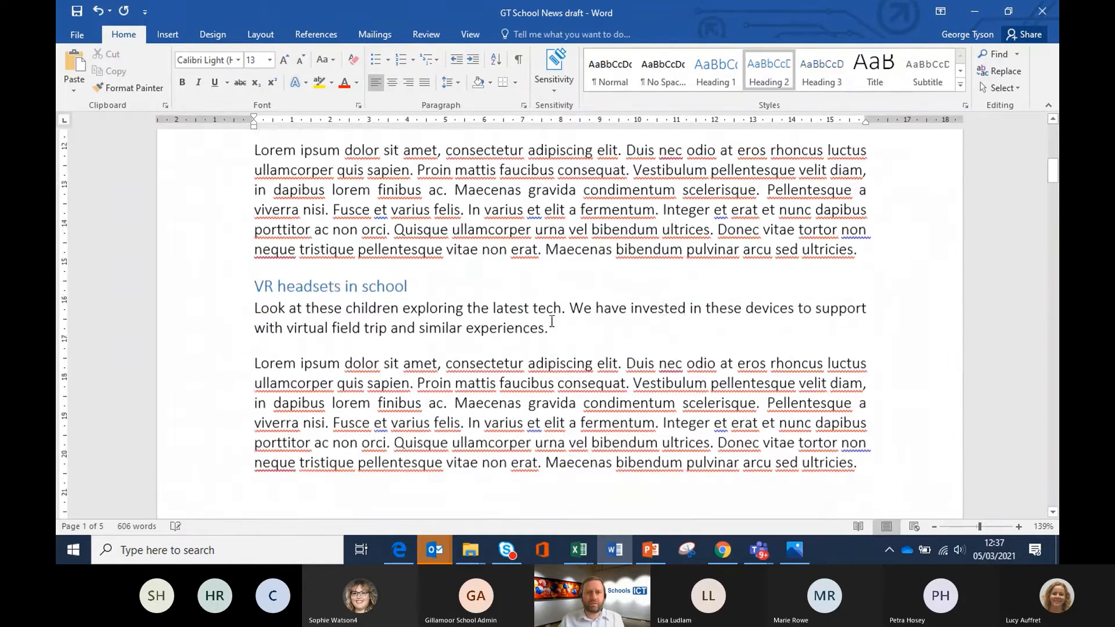
scroll(551, 321, "down", 5)
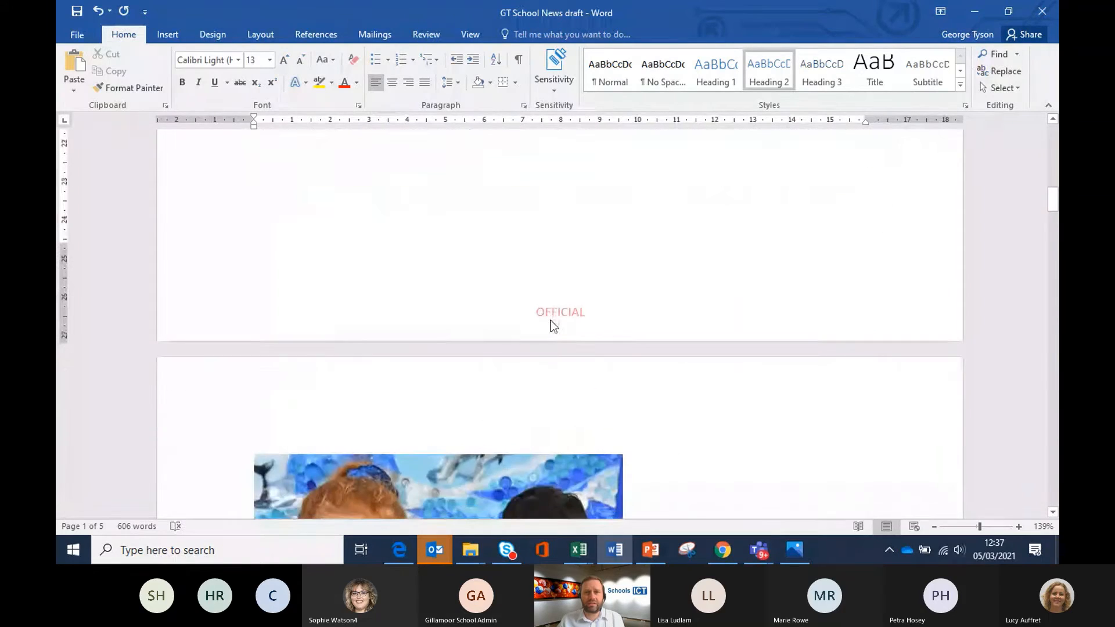
scroll(551, 320, "up", 2, "ctrl")
scroll(551, 320, "down", 5, "ctrl")
scroll(551, 319, "down", 6)
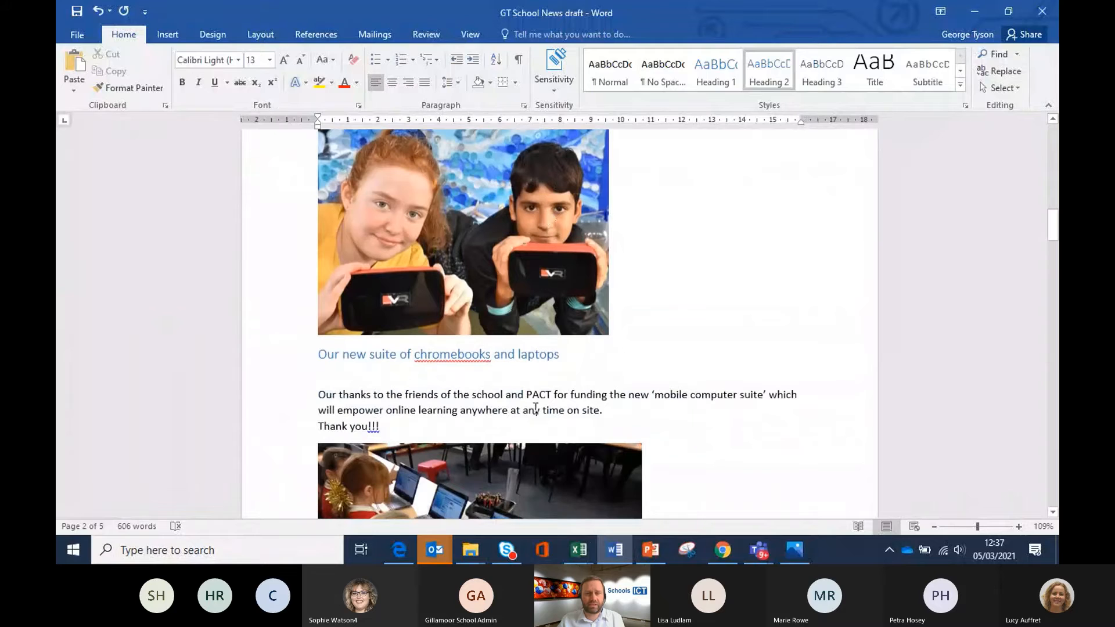
scroll(664, 395, "down", 5)
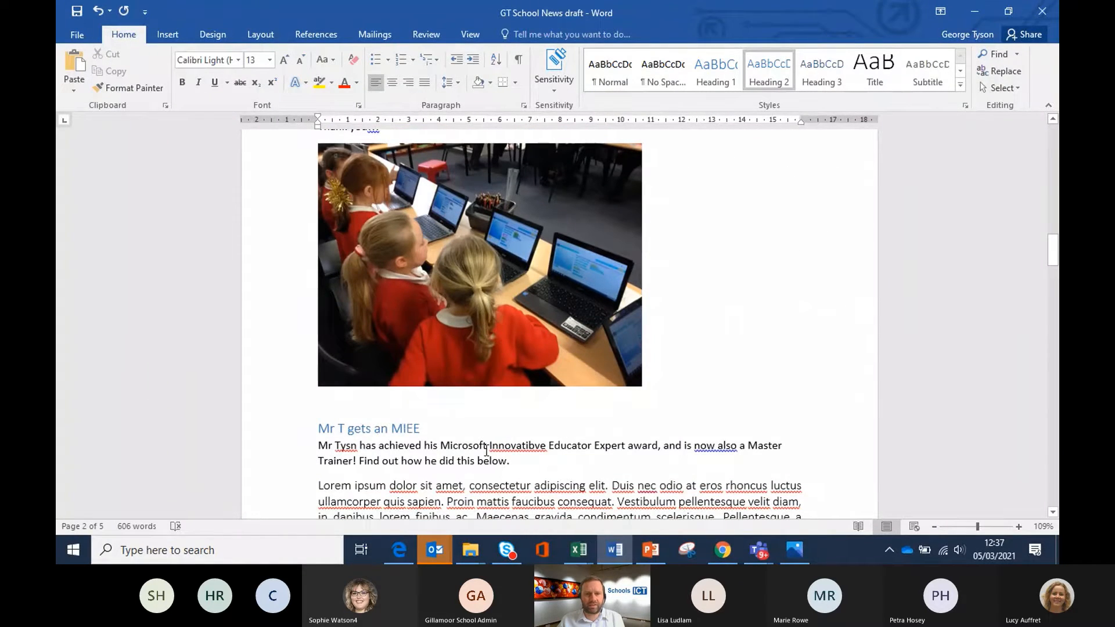
left_click(351, 447)
type("o")
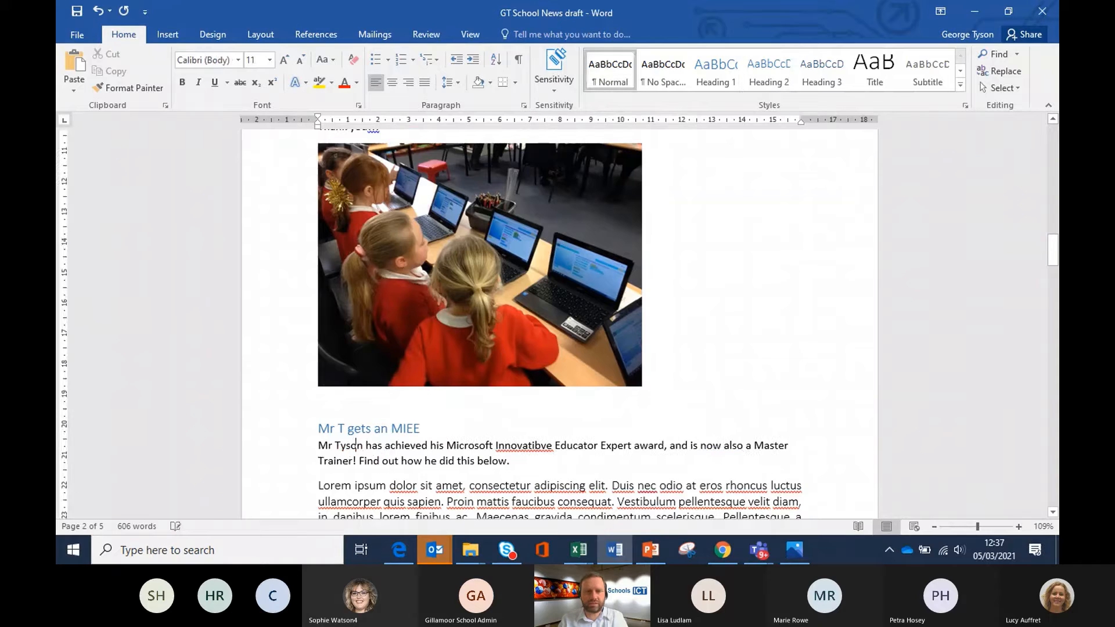
left_click(536, 447)
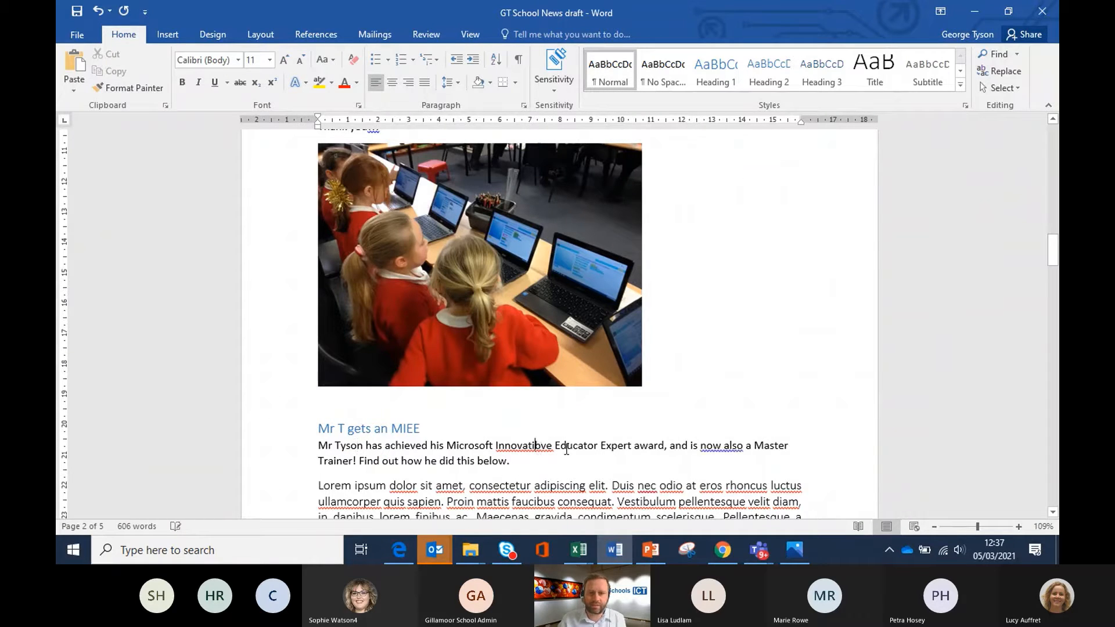
key("Delete")
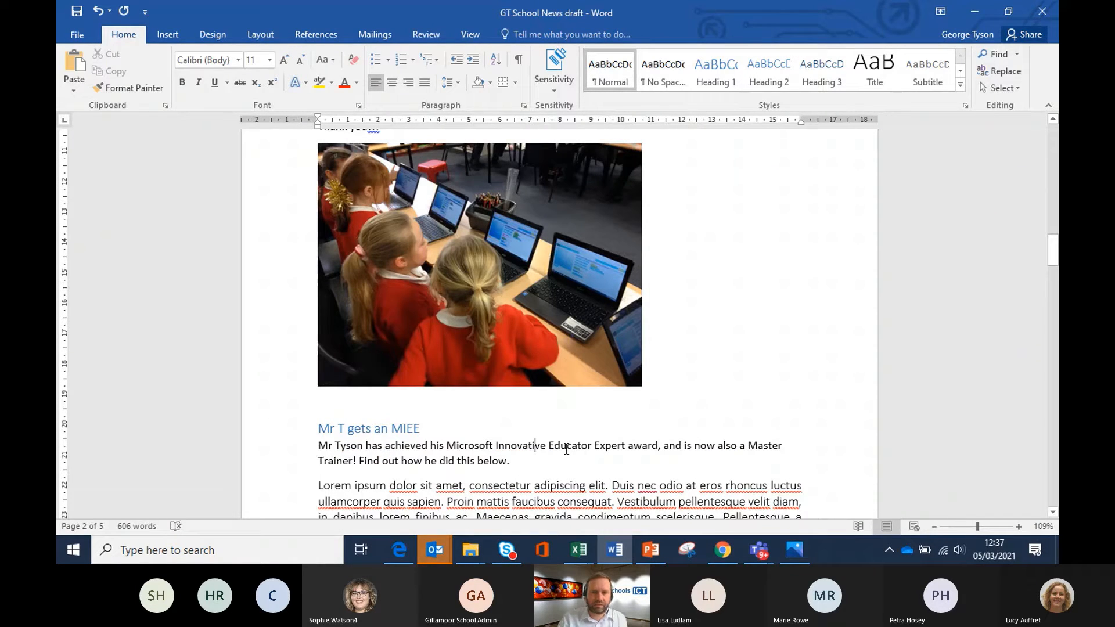
- Check the text styles of the "Mr T gets an MIEE" heading and the paragraph under it
scroll(566, 450, "down", 1)
scroll(566, 449, "down", 5)
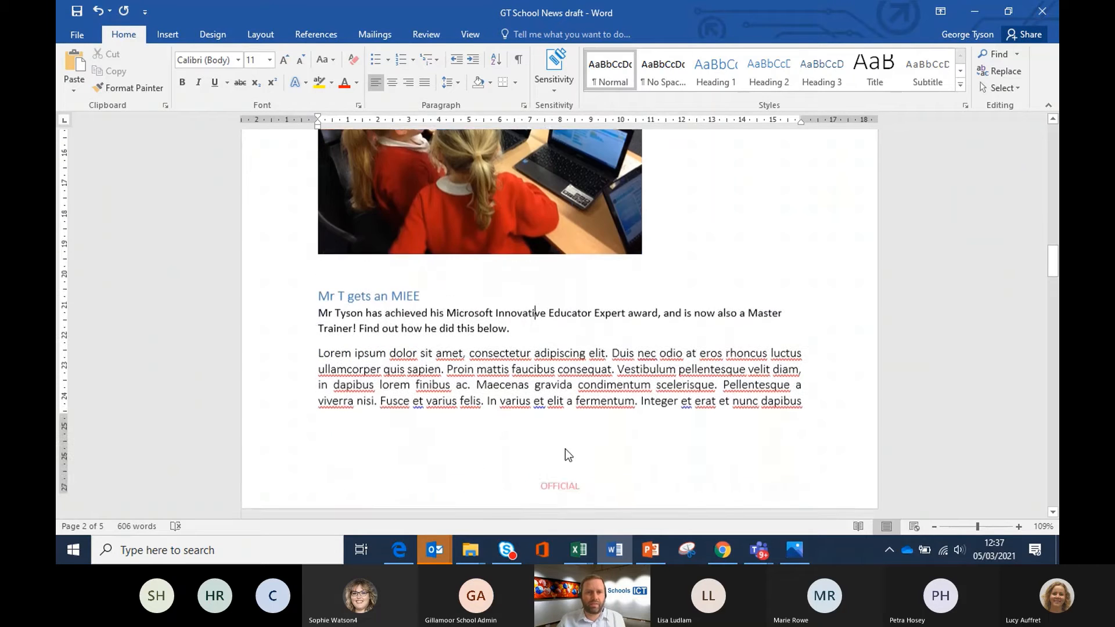
scroll(558, 345, "down", 4)
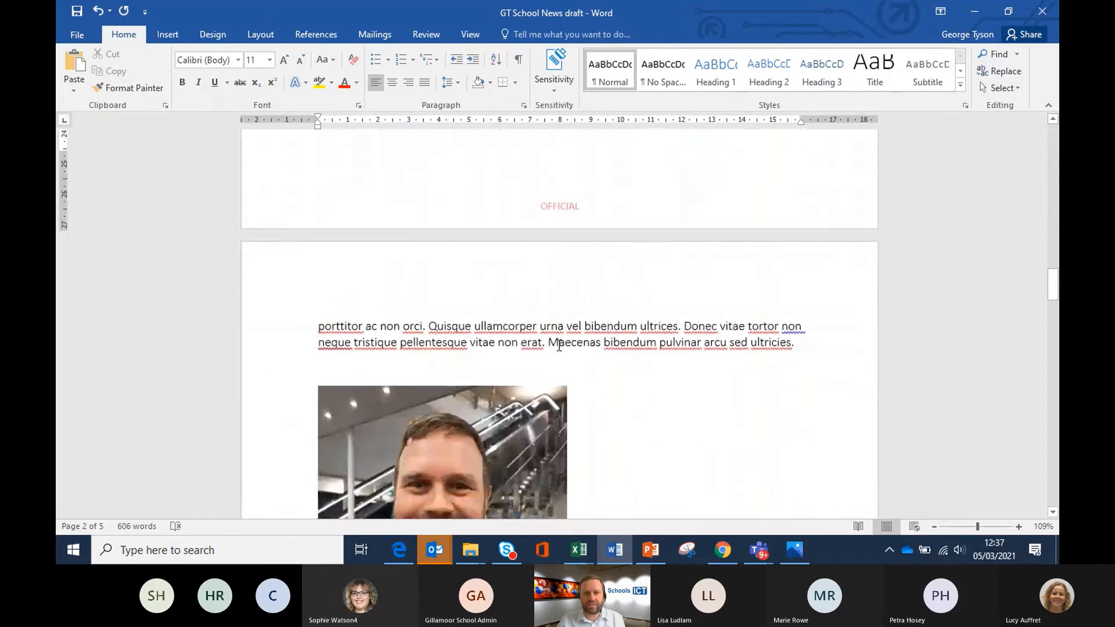
scroll(358, 270, "up", 6)
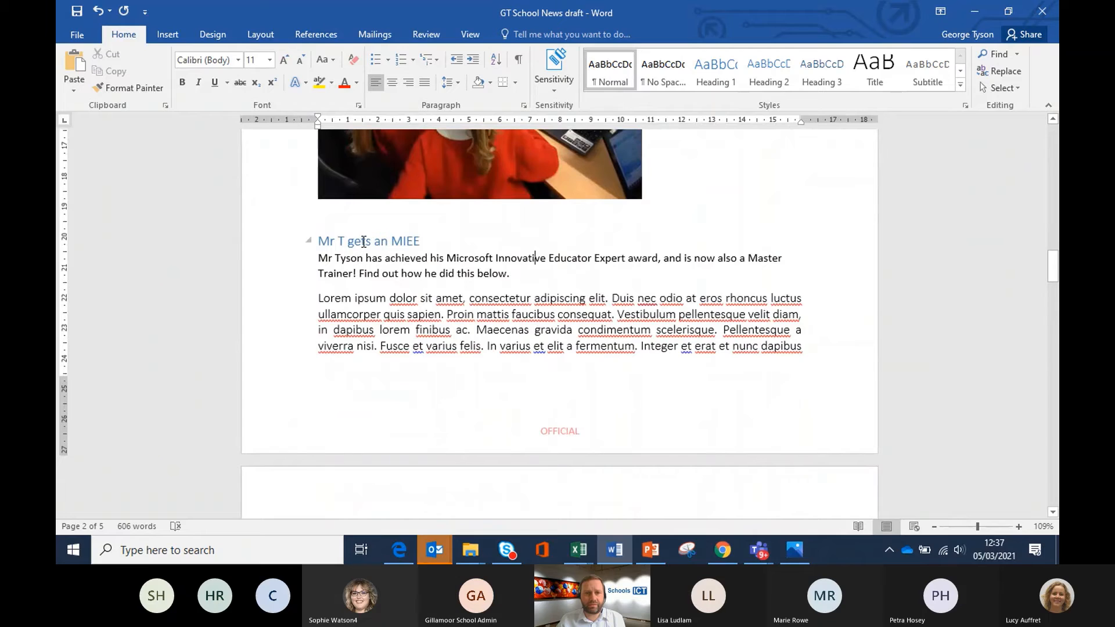
left_click_drag(456, 318, 318, 259)
left_click(672, 230)
left_click(401, 242)
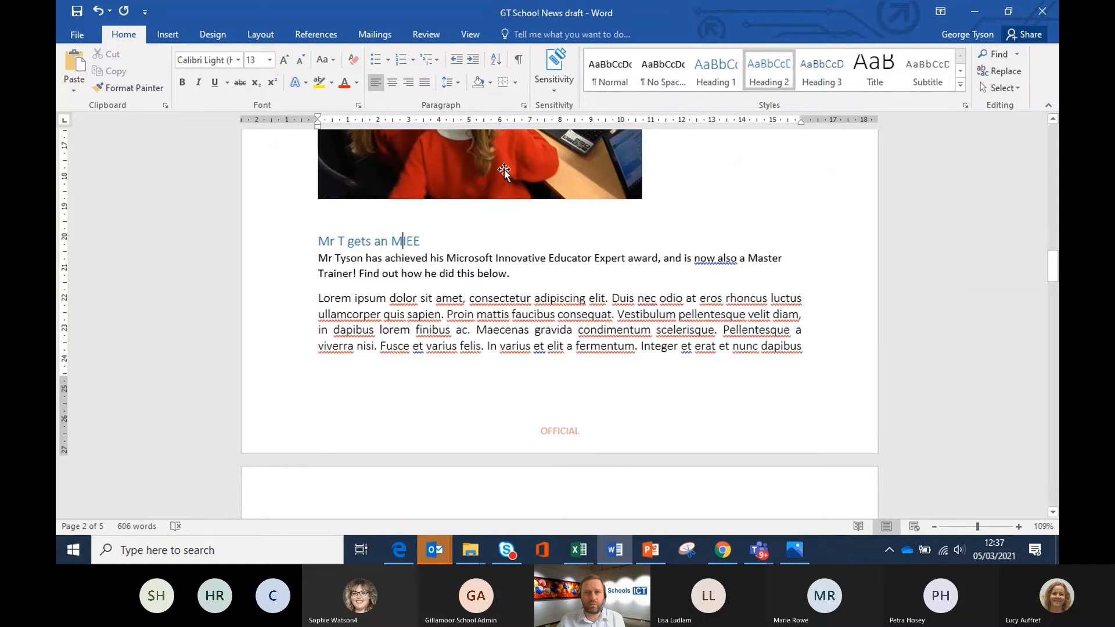
- In the sentence under the "Lost in space" heading, complete the word before "have launched" so that it reads "we"
scroll(516, 209, "down", 10)
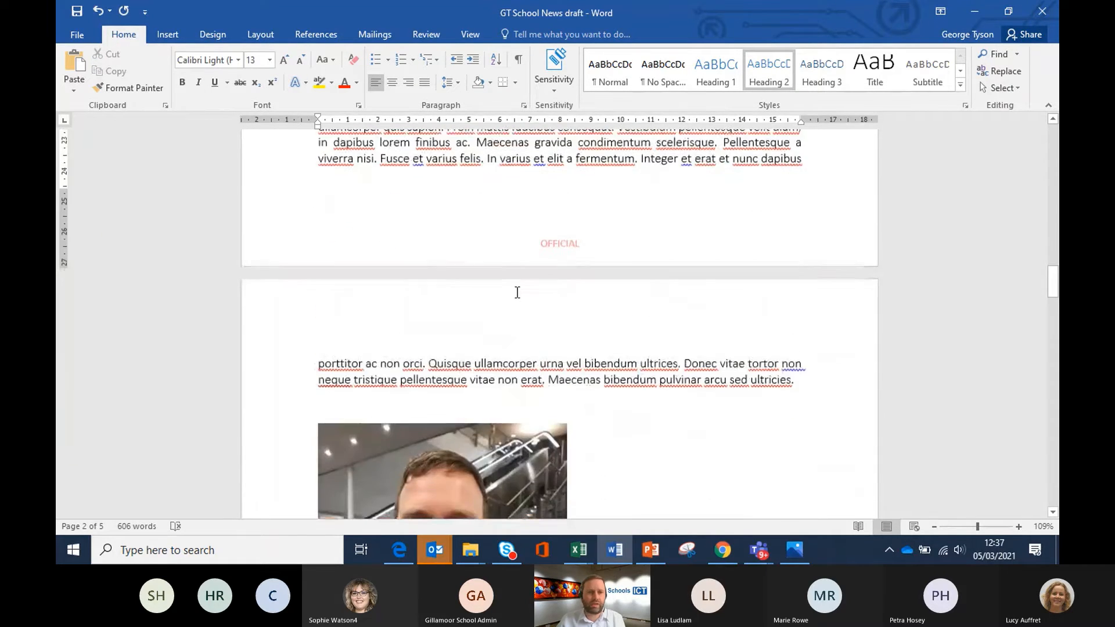
scroll(515, 297, "down", 6)
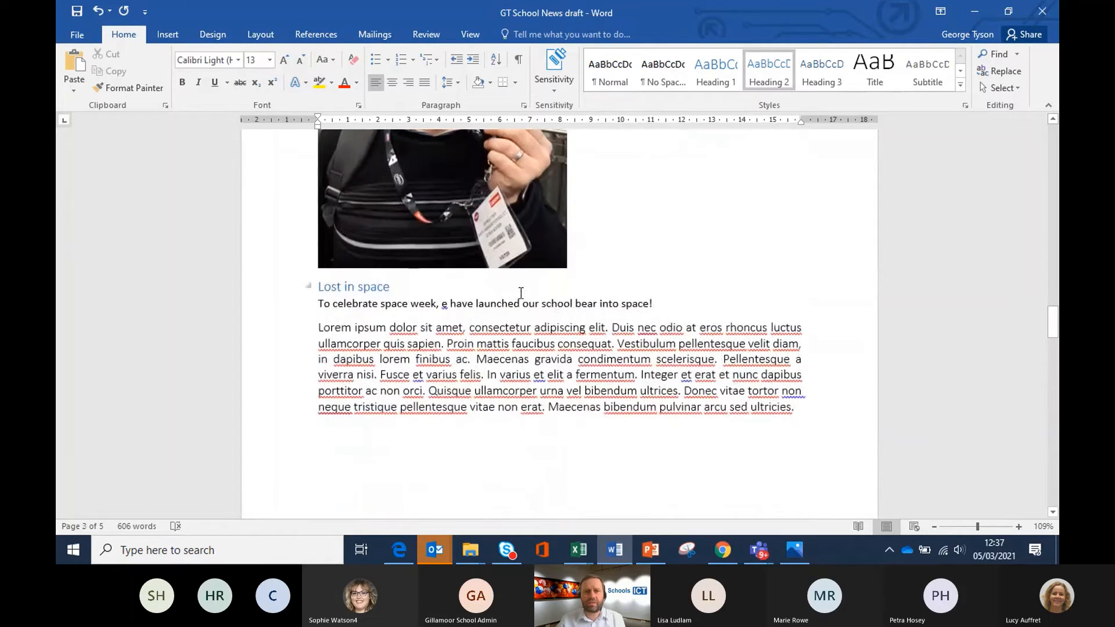
left_click(444, 306)
type("w")
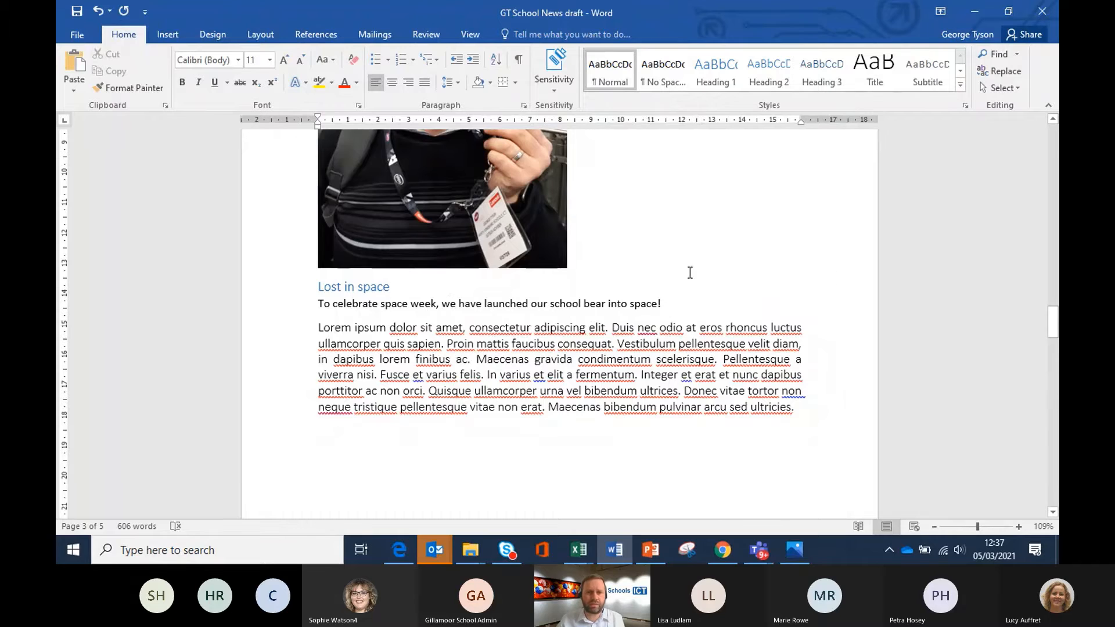
- Complete the BETT heading below the bear photo so that it reads "I went to BETT and I saw…"
scroll(678, 277, "down", 3)
scroll(676, 277, "down", 10)
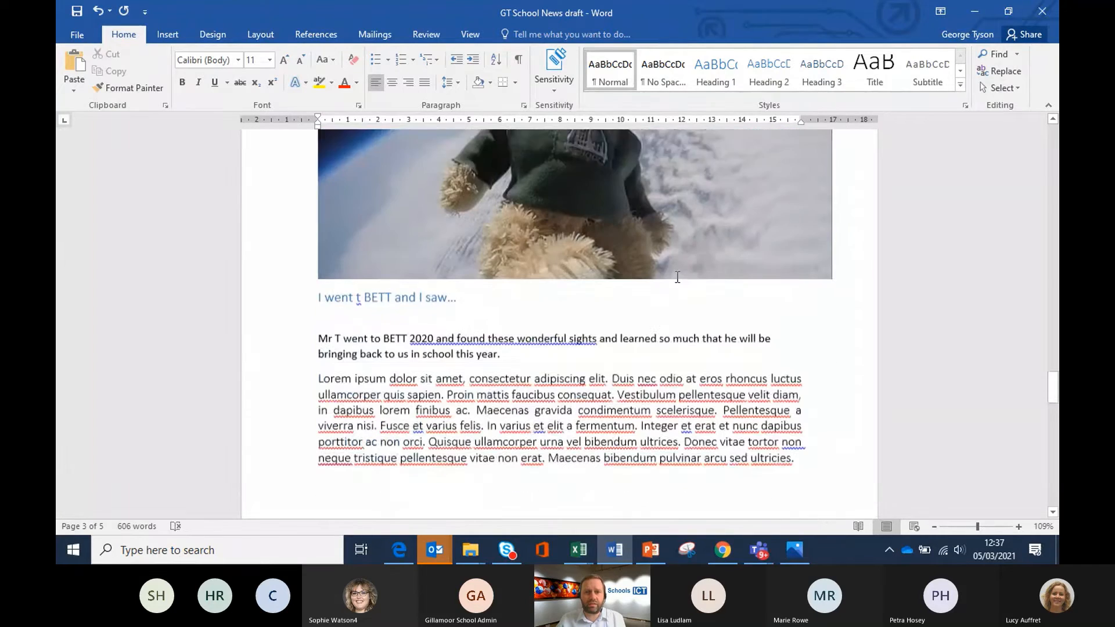
left_click(360, 250)
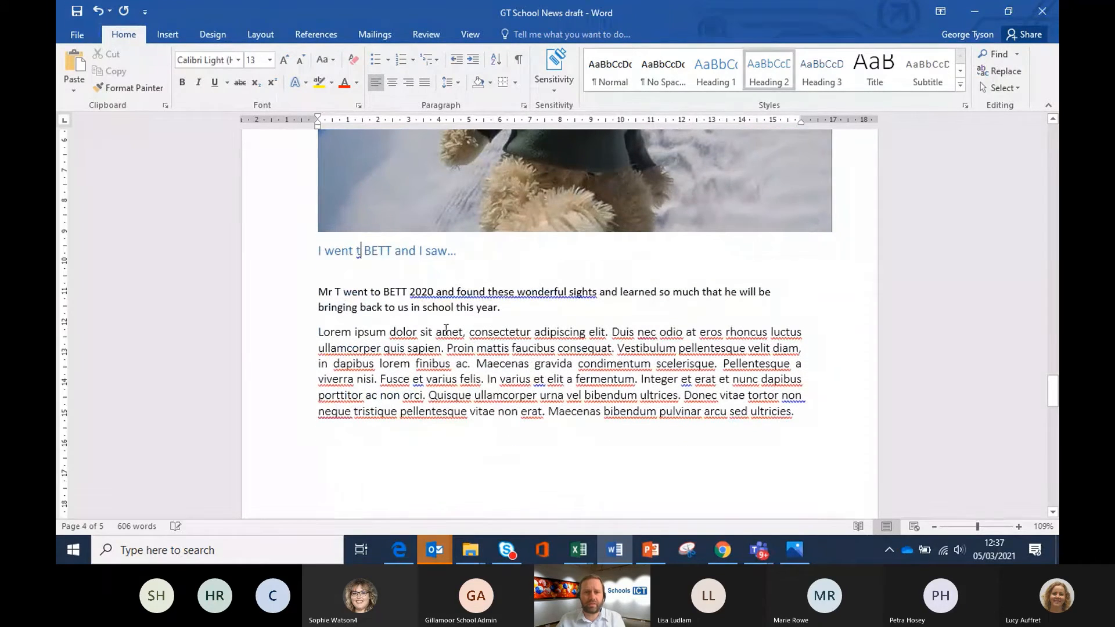
type("o")
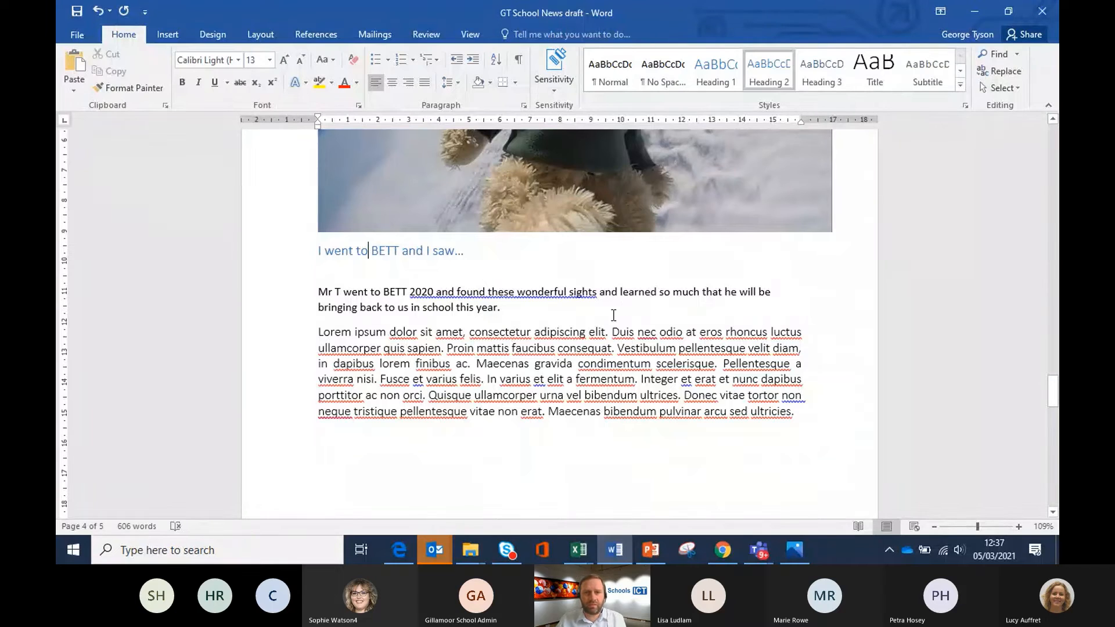
- Correct the misspelled day in the trip reminder at the document's end to "Friday" and save the draft
scroll(505, 332, "down", 10)
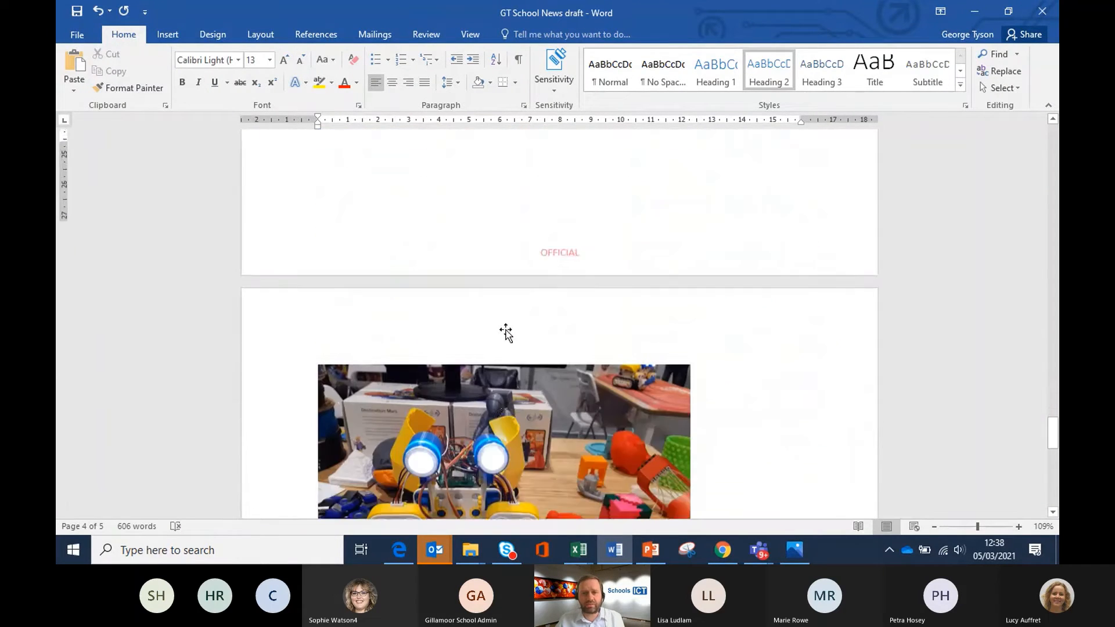
scroll(505, 332, "down", 15)
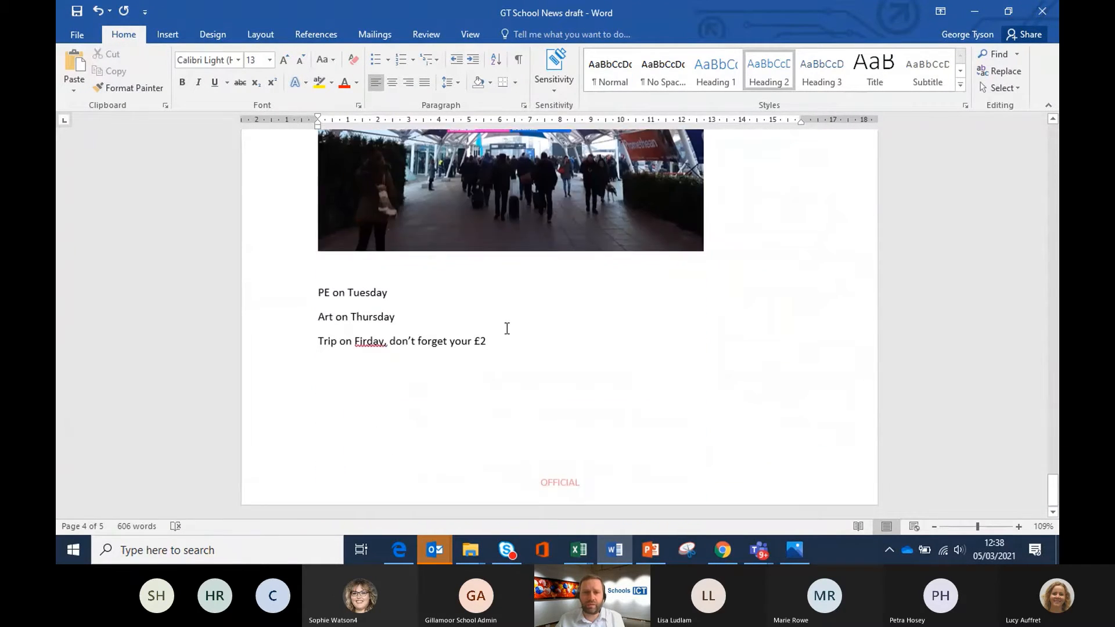
left_click(366, 342)
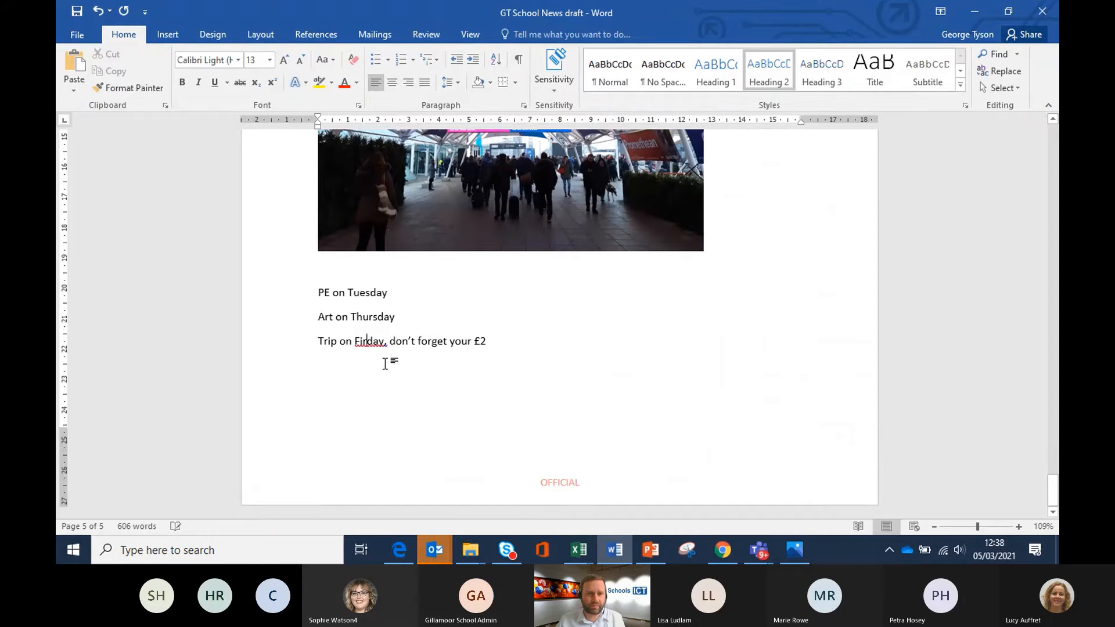
key("BackSpace")
key("BackSpace")
type("ri")
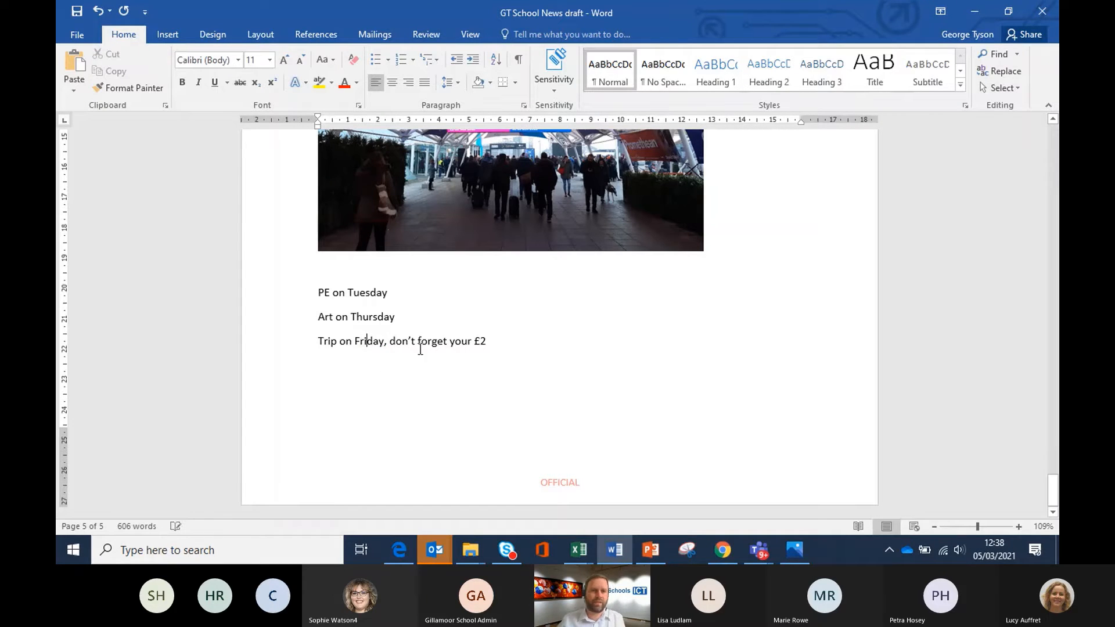
key("ctrl+s")
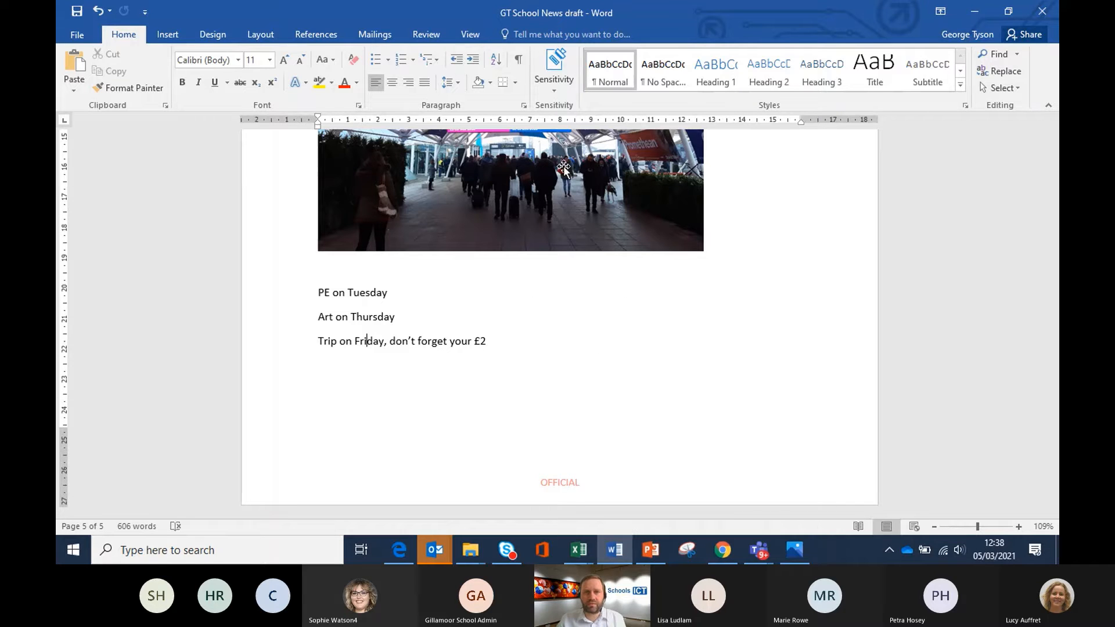
- View all the pages of the draft side by side to check the overall layout
scroll(504, 325, "up", 8)
scroll(507, 327, "down", 5, "ctrl")
scroll(506, 326, "down", 4, "ctrl")
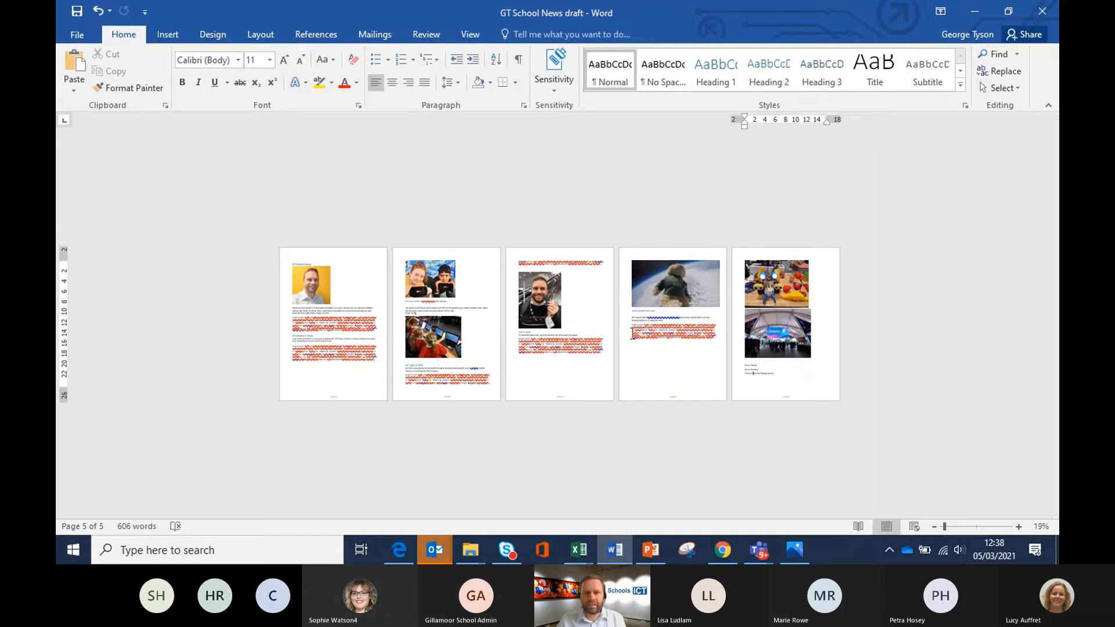
scroll(632, 332, "up", 1, "ctrl")
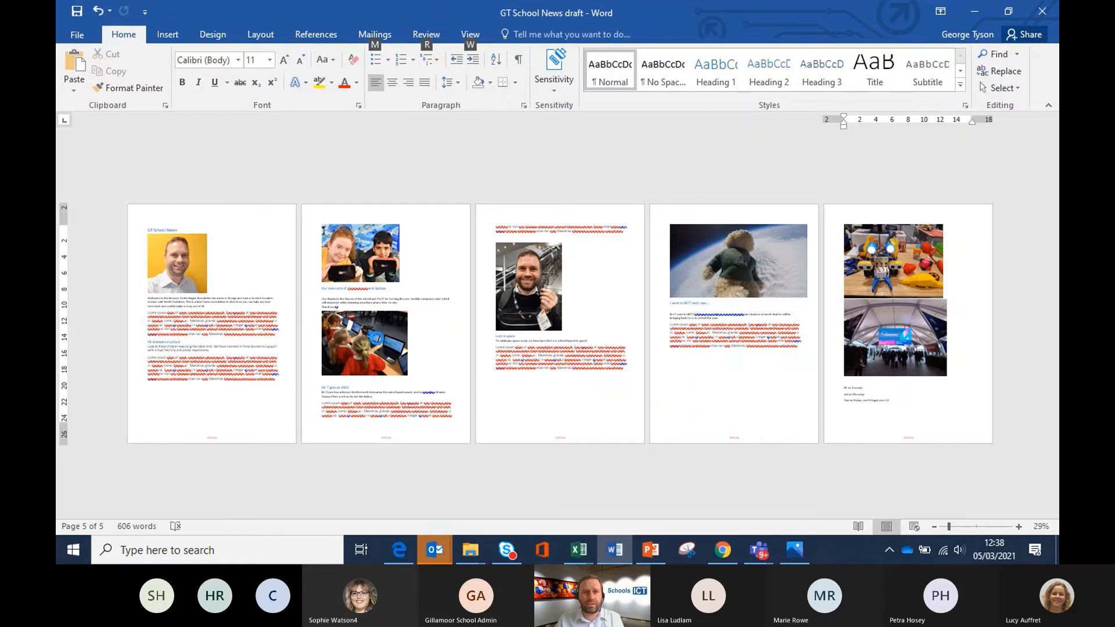
- Switch to Sway in Chrome and start a new Sway from a document
key("alt+Tab")
key("Tab")
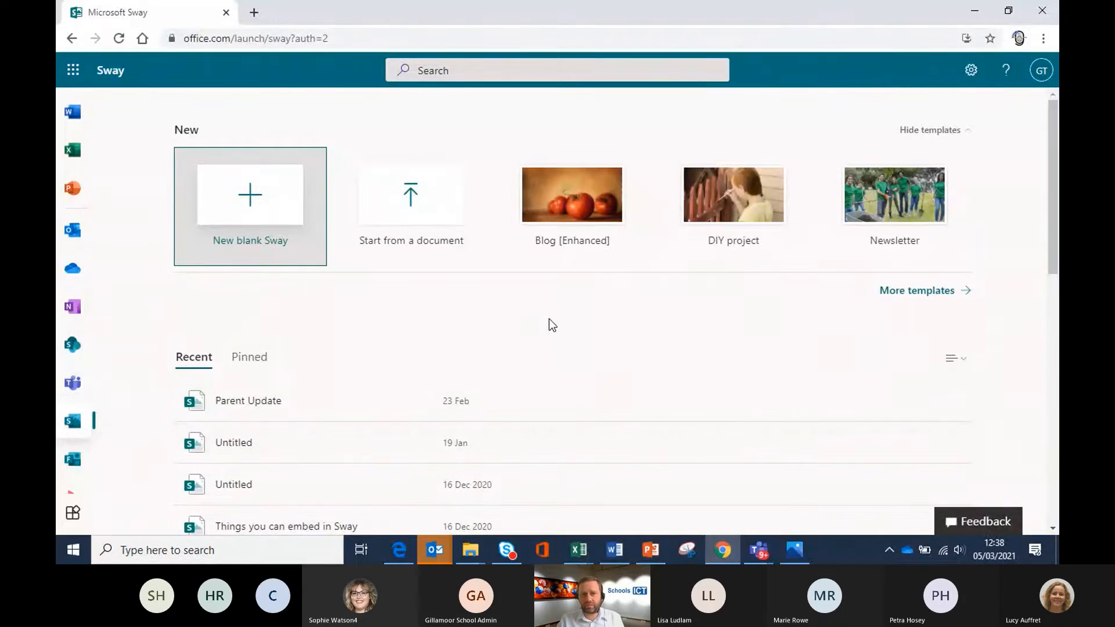
left_click(423, 211)
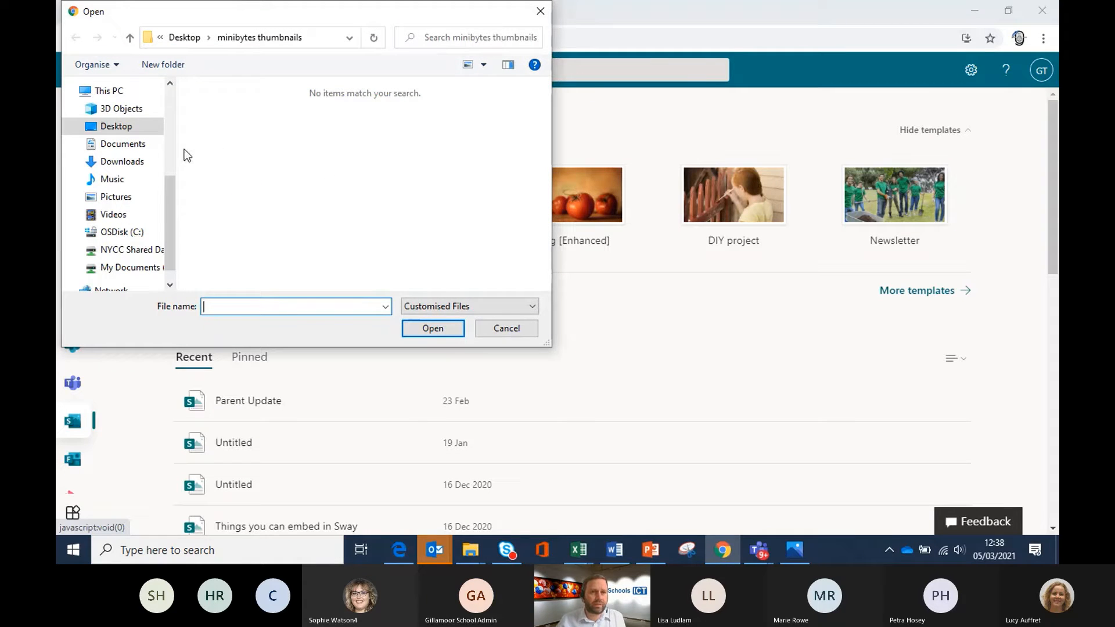
- Import GT School News draft from the Images and lorem ipsum folder inside sway demo on the Desktop
left_click(117, 126)
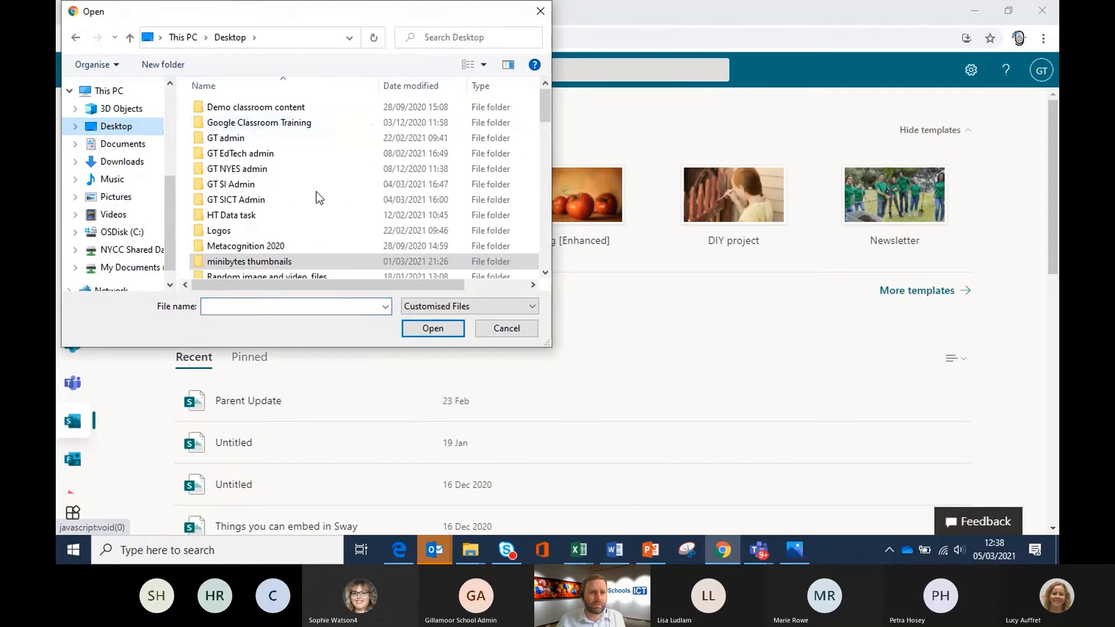
scroll(308, 215, "down", 2)
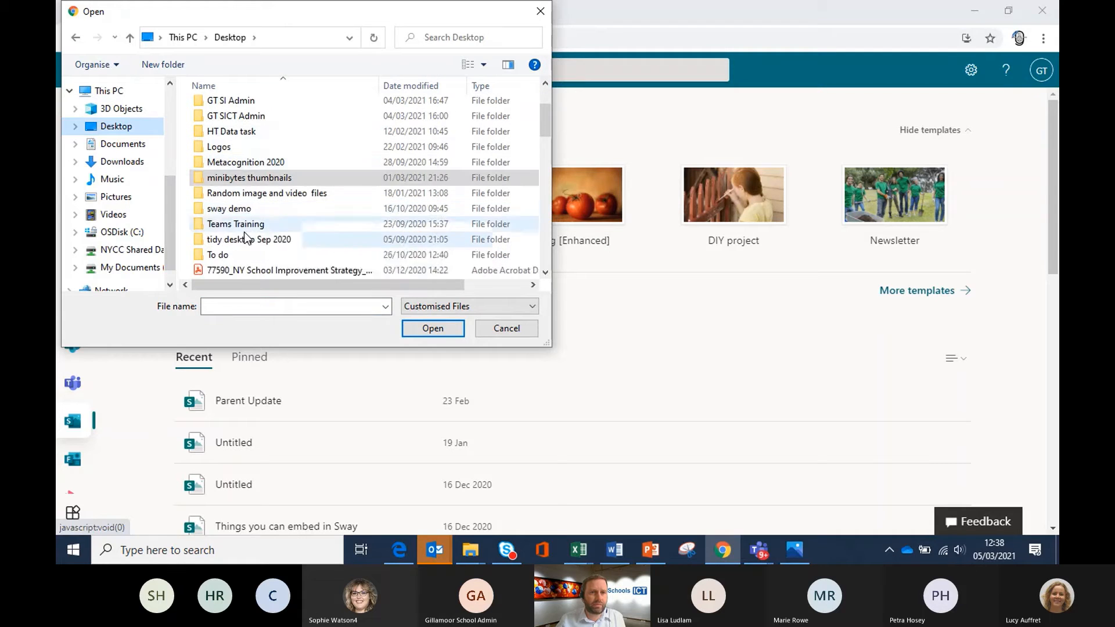
double_click(232, 208)
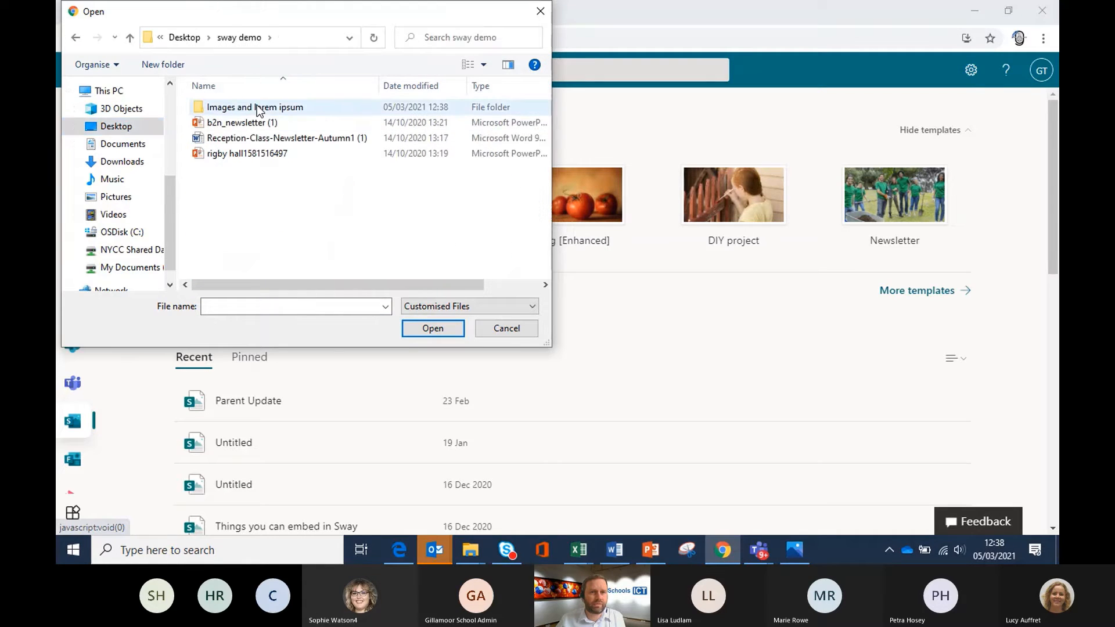
double_click(256, 106)
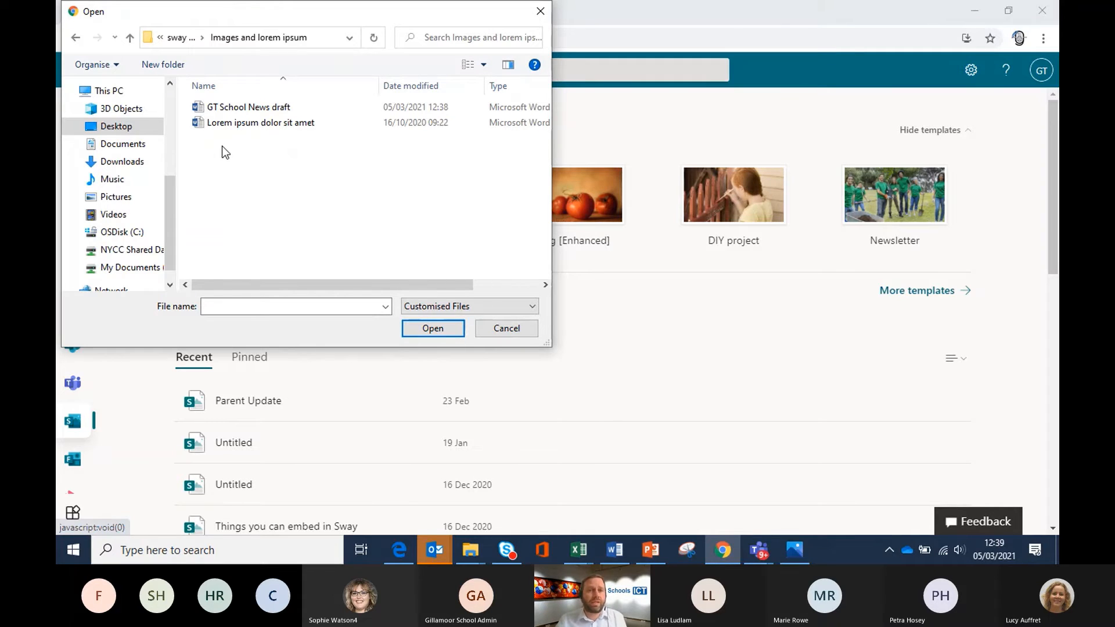
left_click(244, 112)
left_click(446, 333)
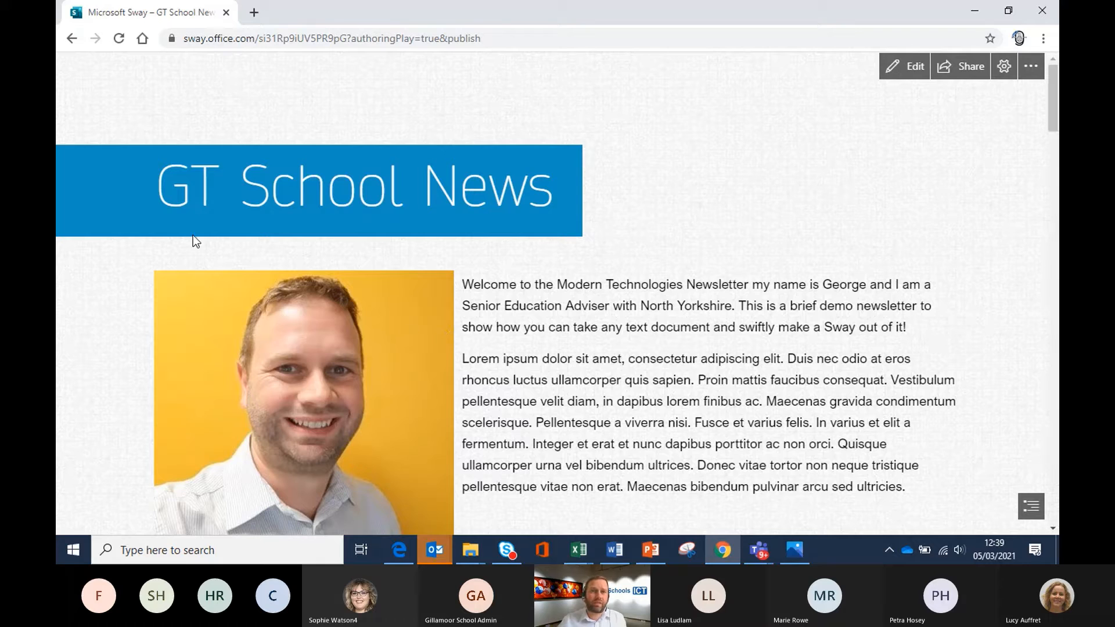
- Examine the generated GT School News Sway from the title to the closing reminders, checking its headings, text and photos
scroll(501, 231, "down", 2)
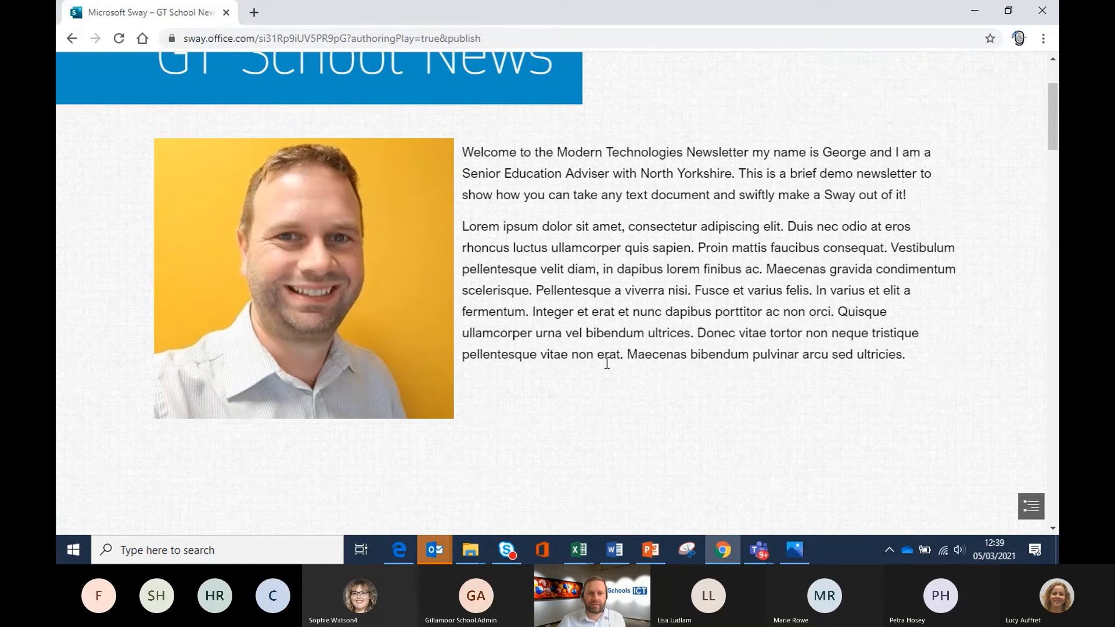
scroll(590, 363, "down", 5)
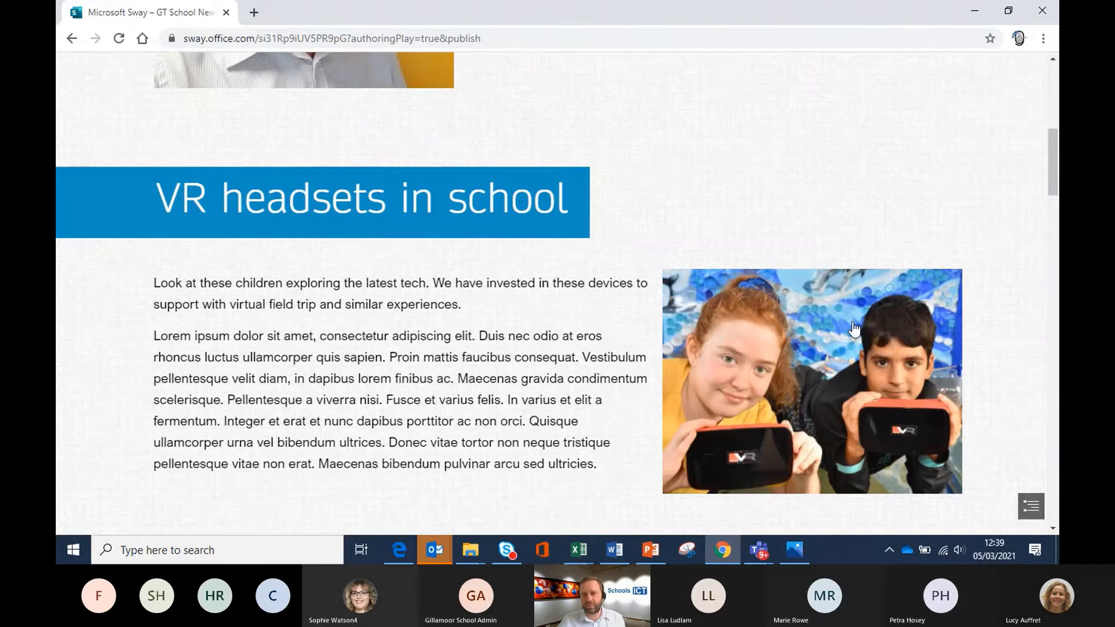
scroll(750, 388, "down", 2)
scroll(726, 377, "down", 2)
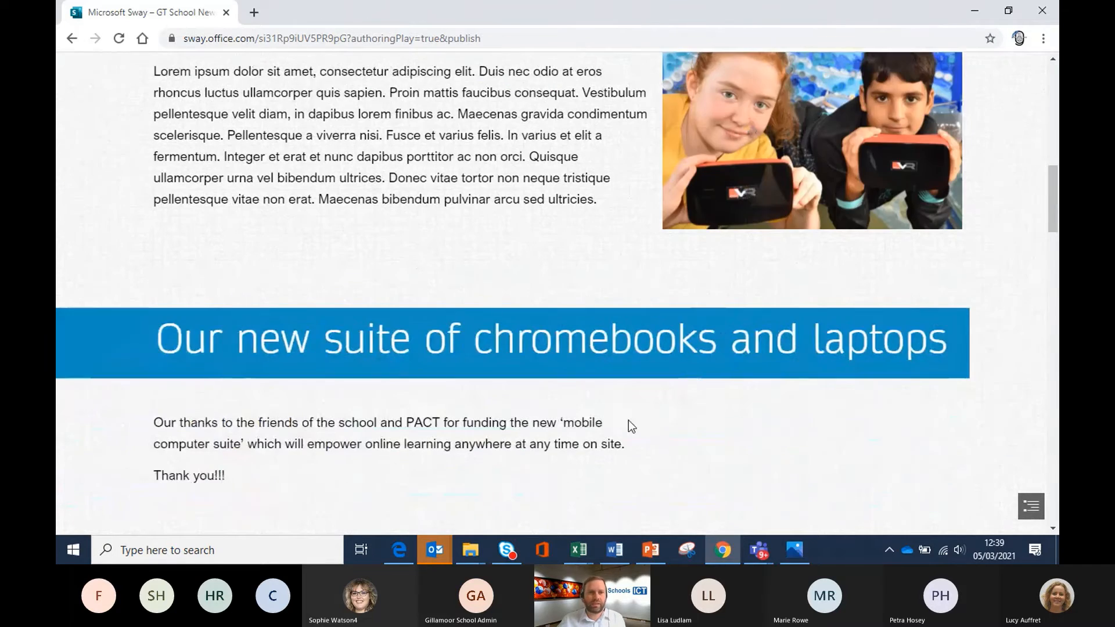
scroll(409, 393, "down", 1)
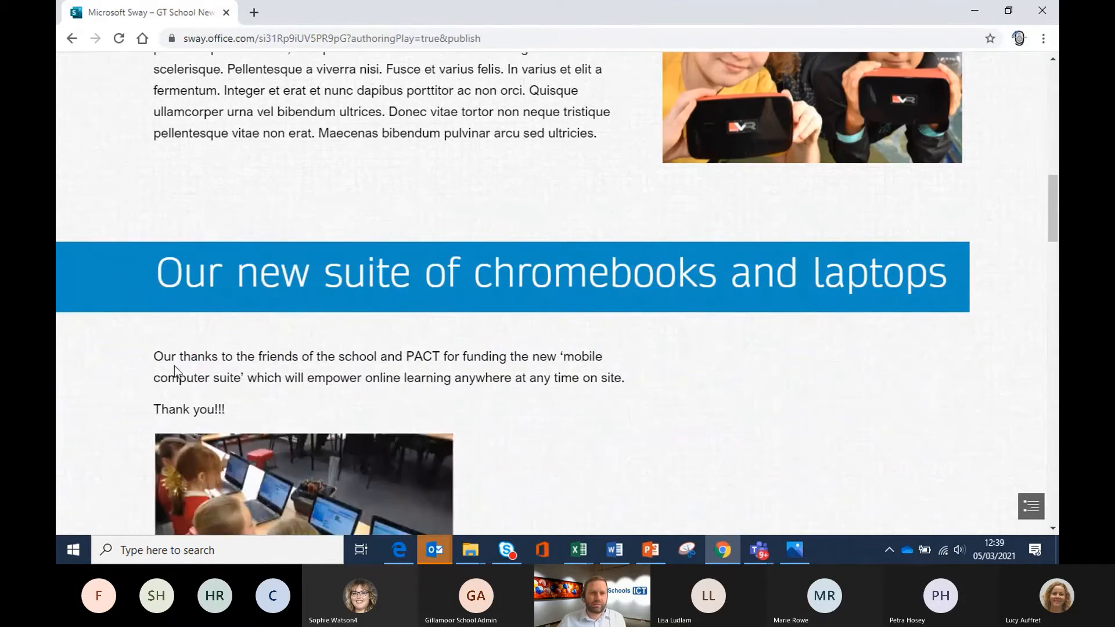
scroll(312, 396, "down", 2)
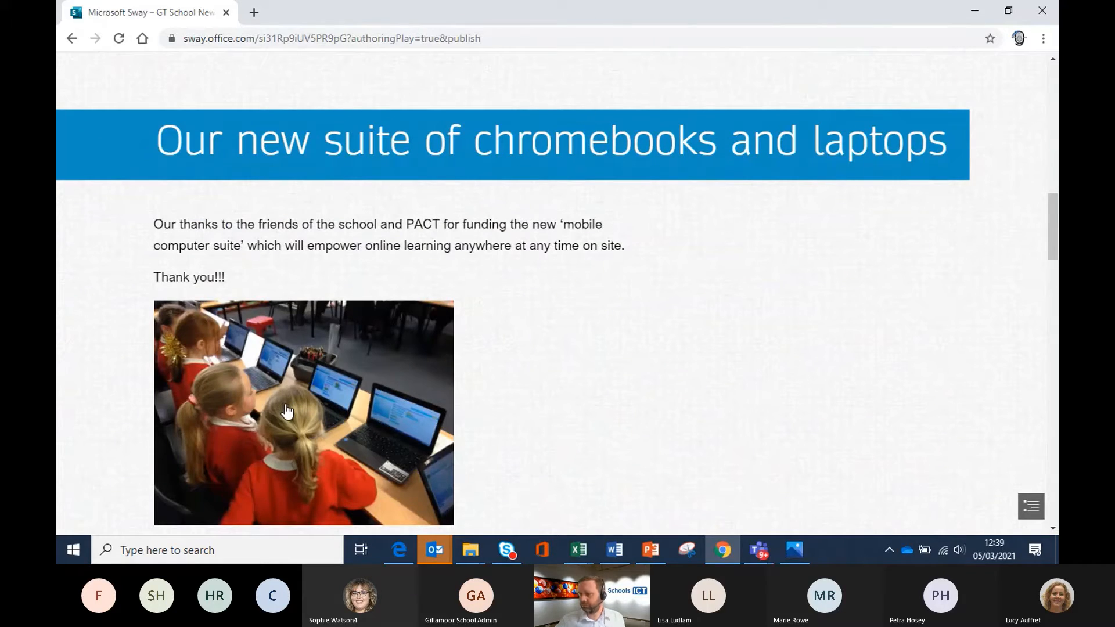
scroll(441, 317, "down", 3)
scroll(443, 315, "down", 1)
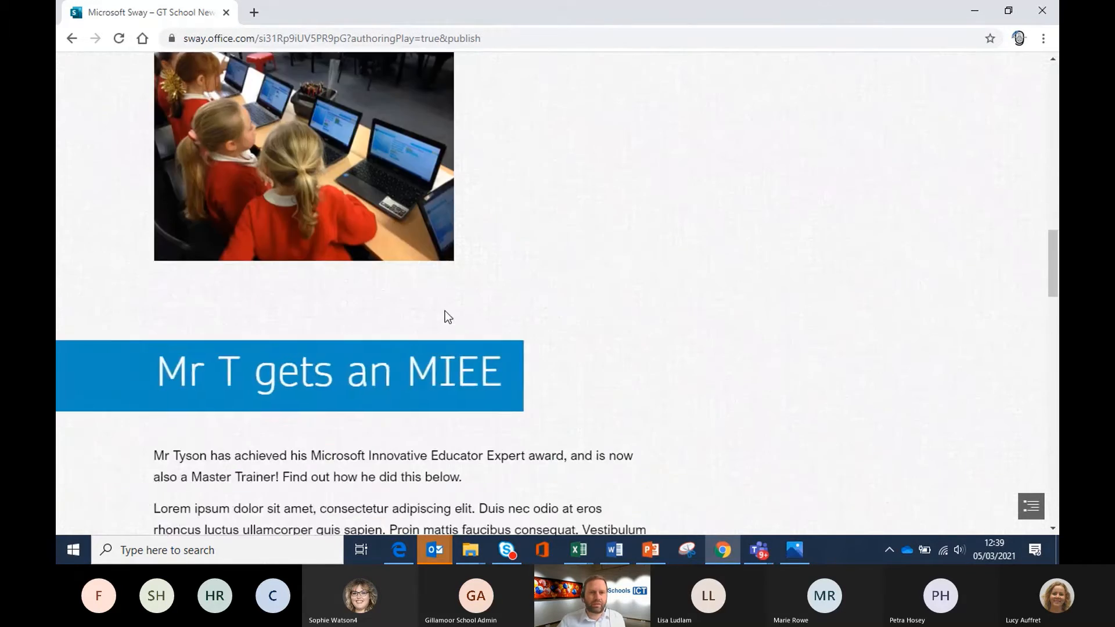
scroll(645, 297, "down", 3)
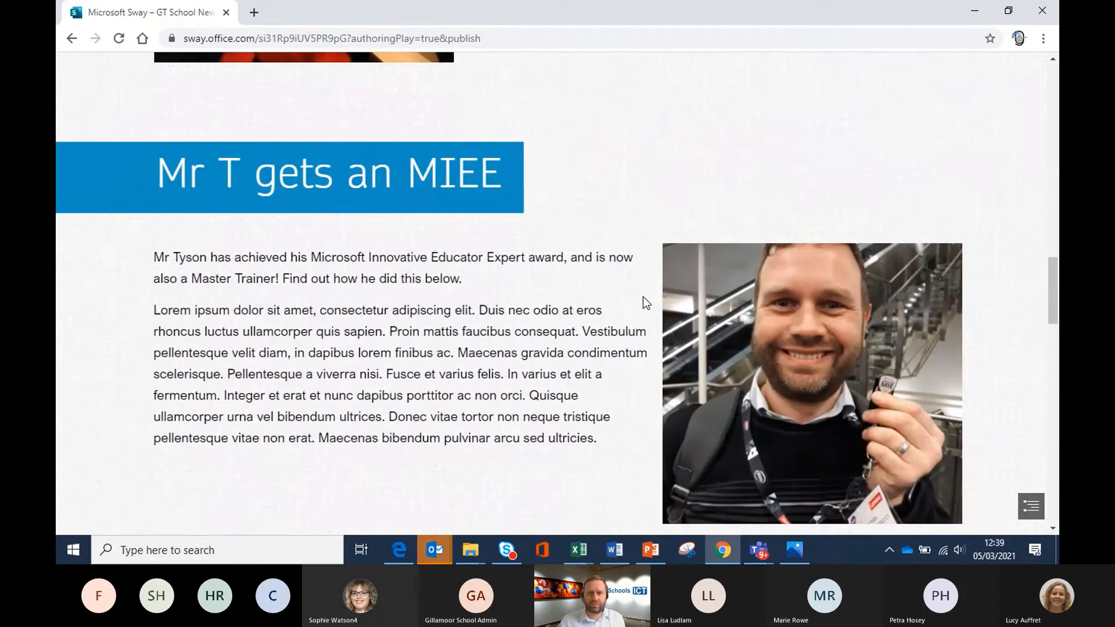
scroll(643, 297, "down", 1)
scroll(635, 301, "down", 5)
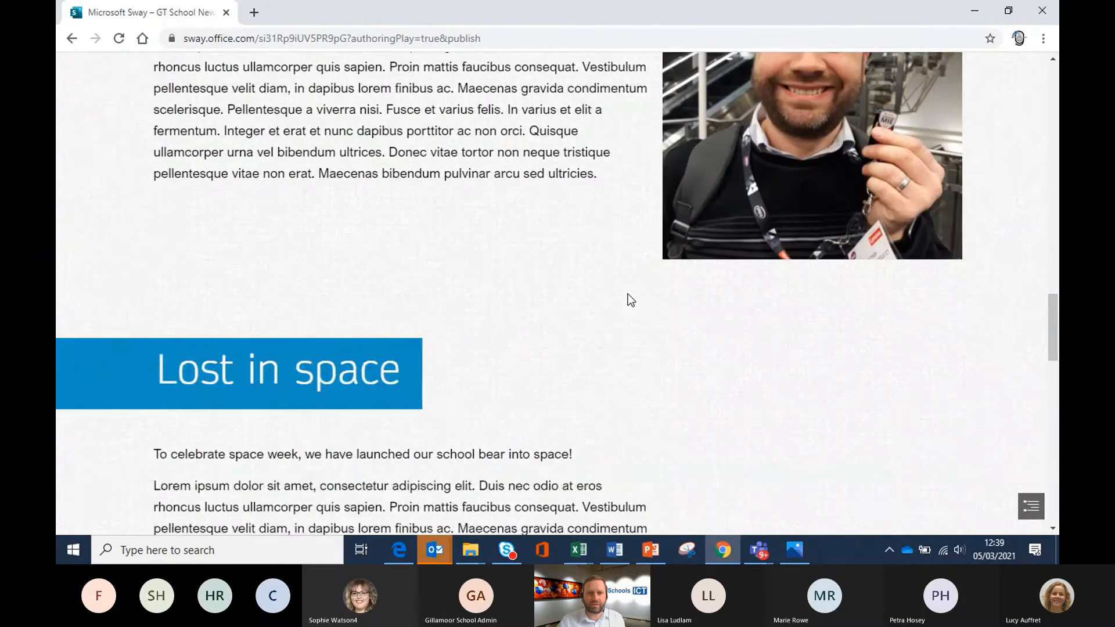
scroll(628, 294, "down", 4)
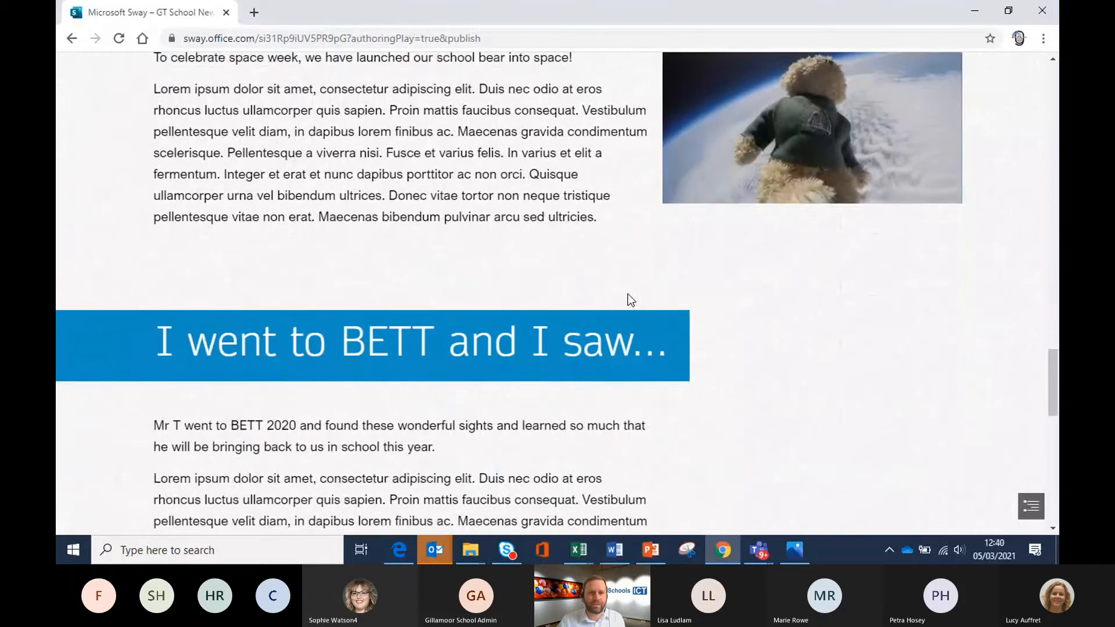
scroll(629, 292, "down", 3)
scroll(629, 294, "down", 7)
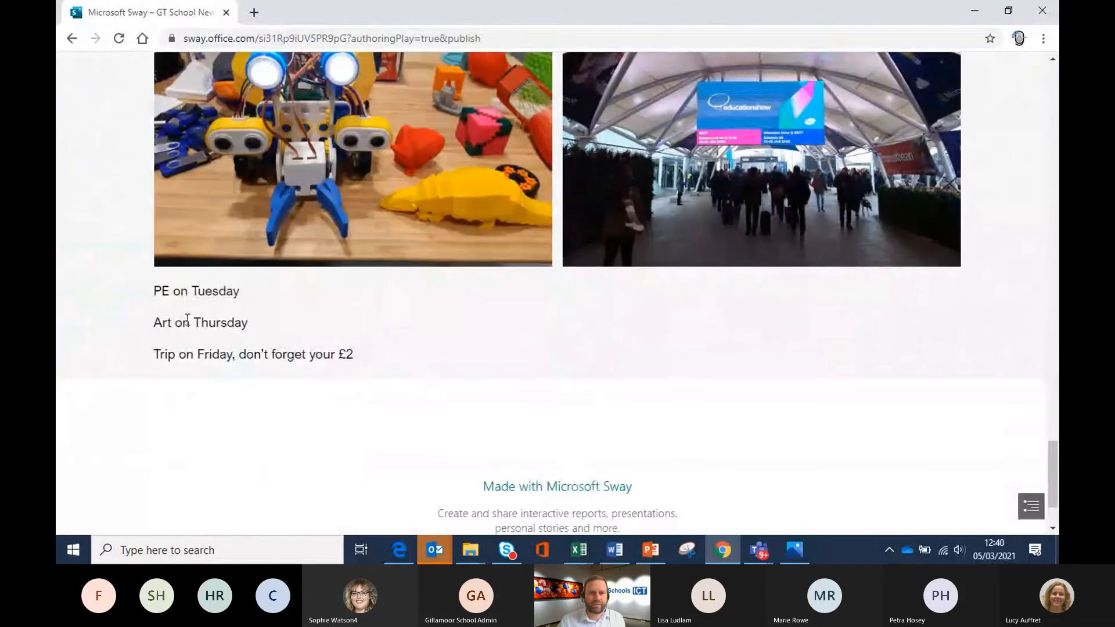
scroll(426, 318, "up", 15)
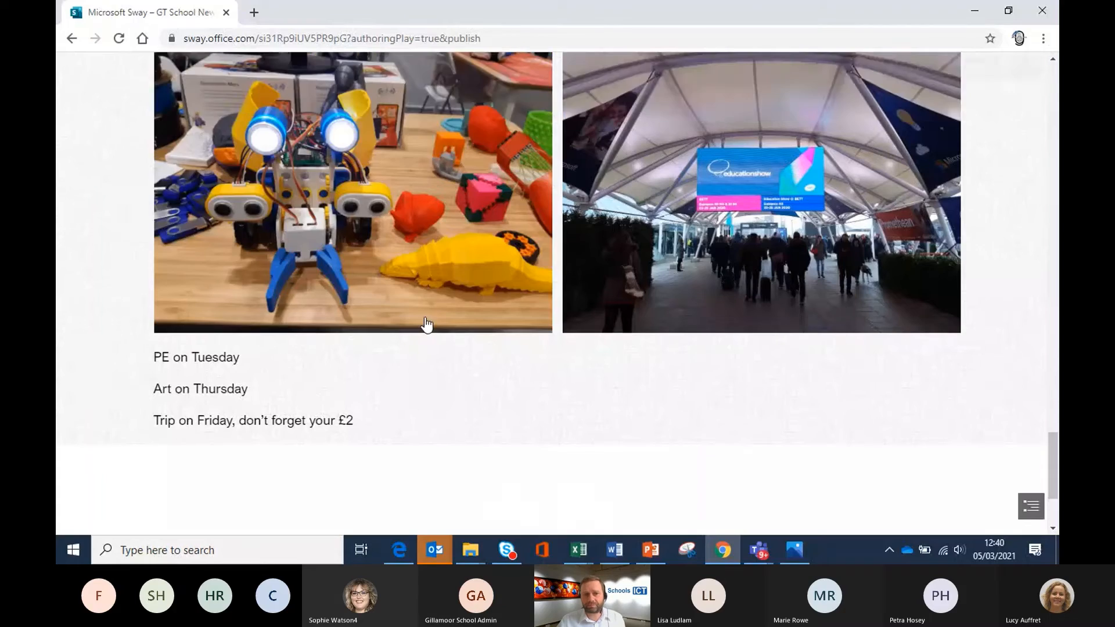
- Return to the start of the newsletter and change the Sway's layout to horizontal scrolling
scroll(426, 321, "up", 15)
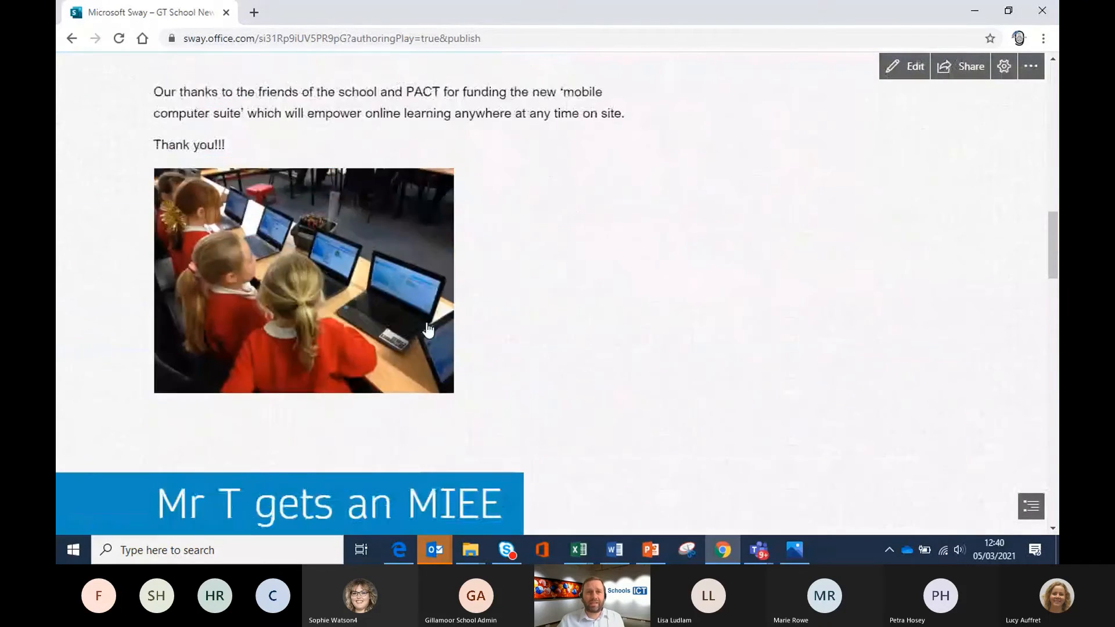
scroll(425, 331, "up", 5)
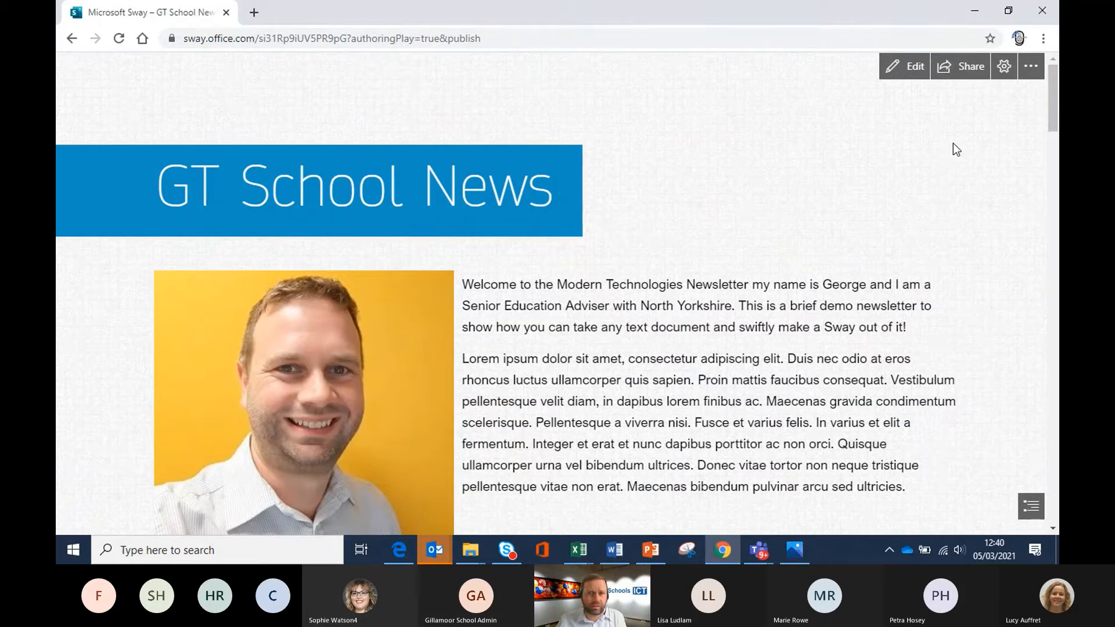
left_click(1030, 73)
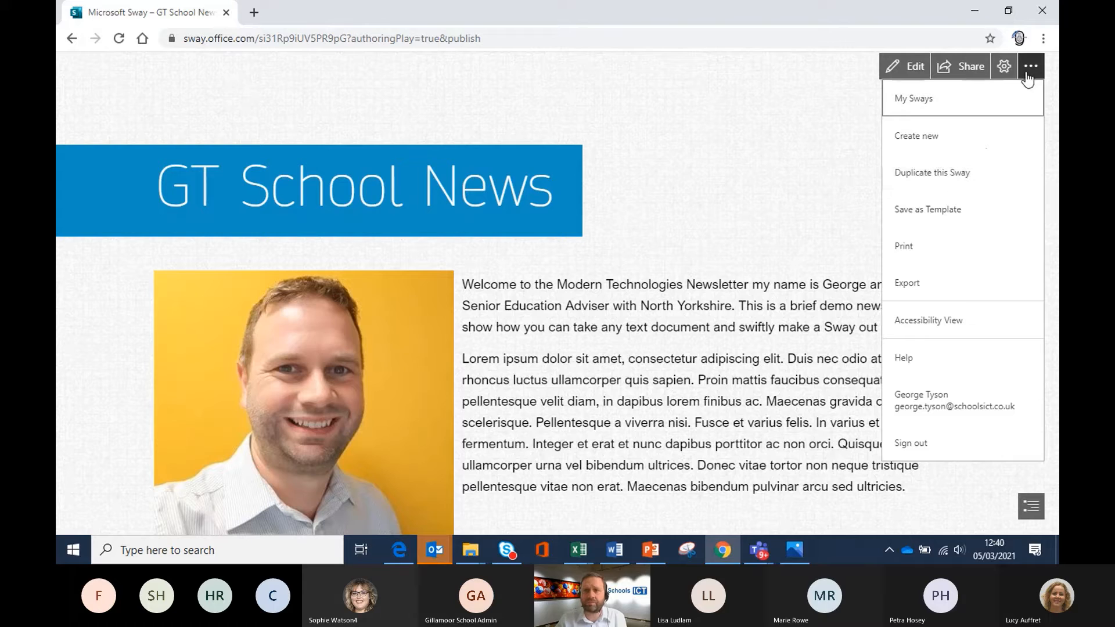
left_click(1004, 68)
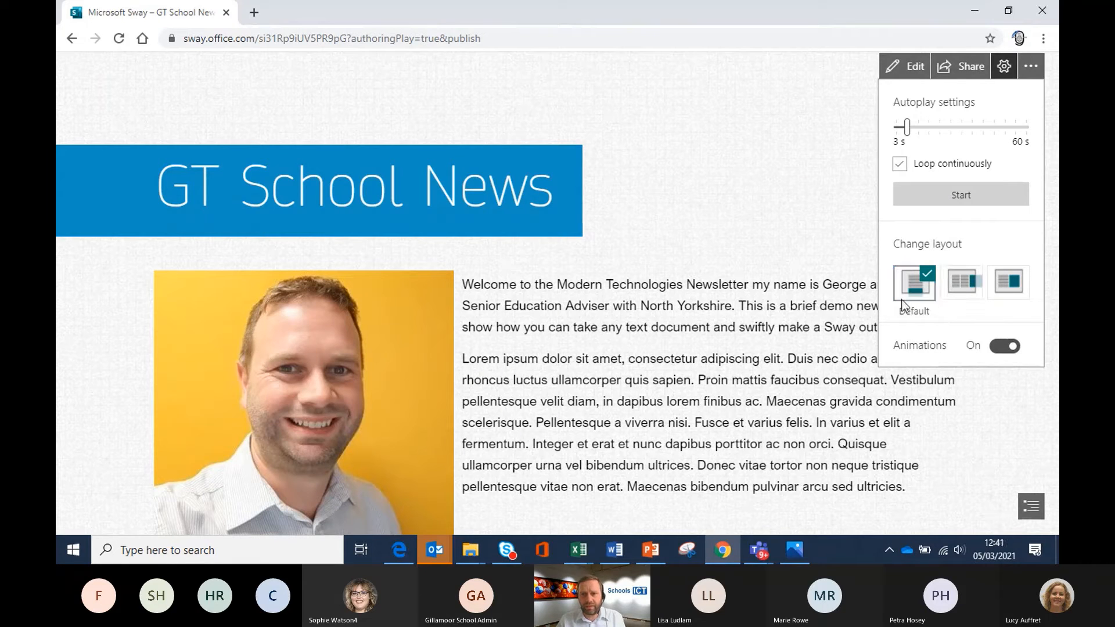
left_click(960, 290)
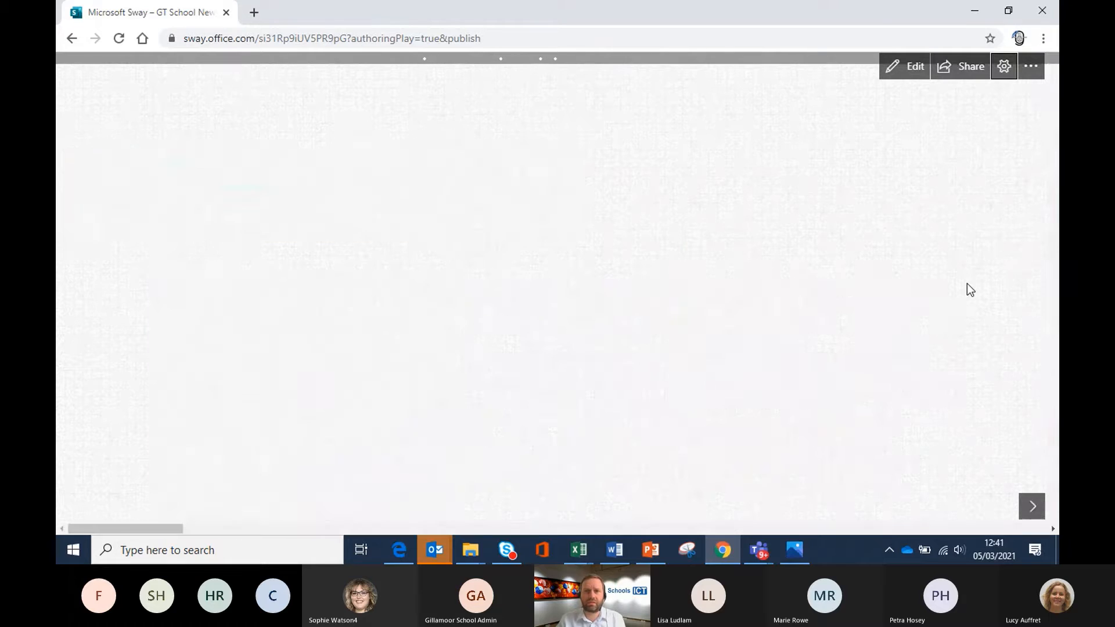
- Examine the horizontal layout from the GT School News title through the VR headsets and laptops sections
scroll(636, 299, "down", 5)
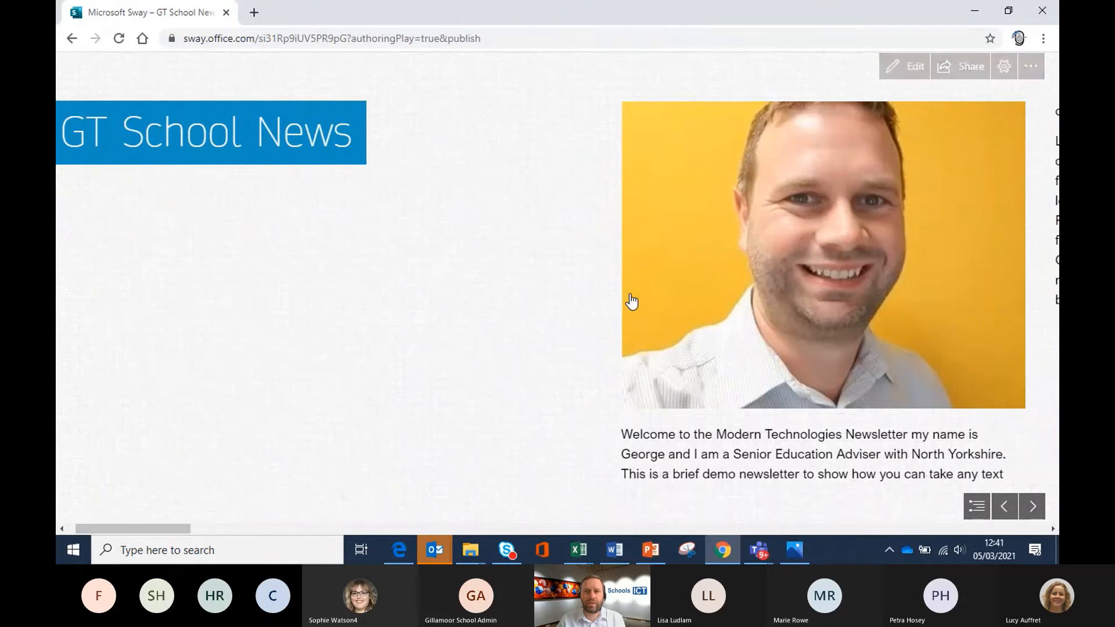
scroll(632, 301, "down", 2)
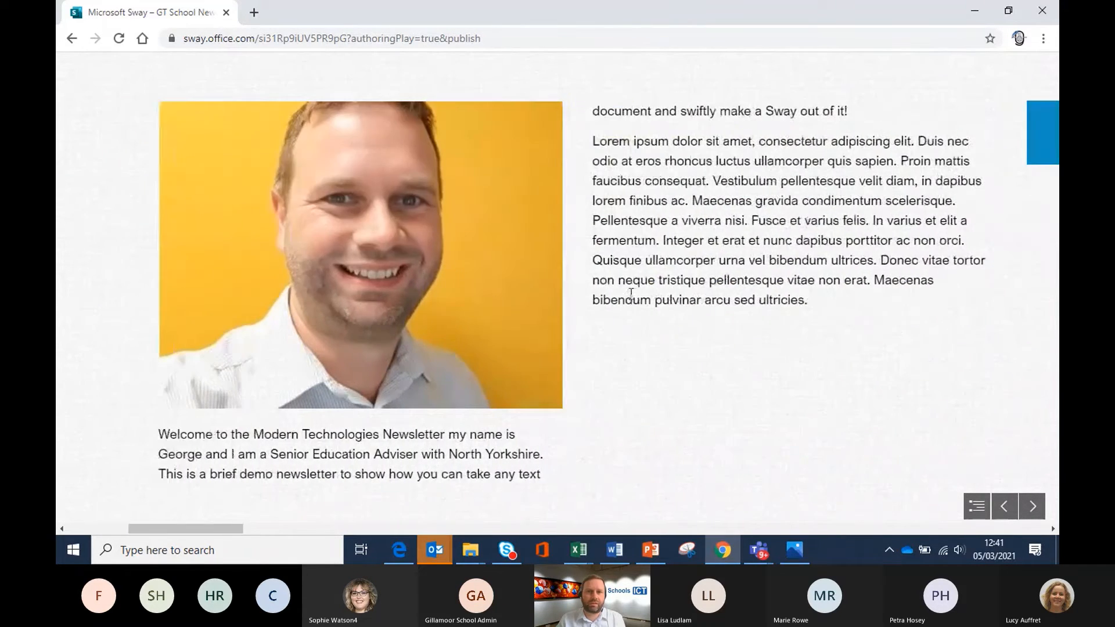
scroll(631, 295, "down", 8)
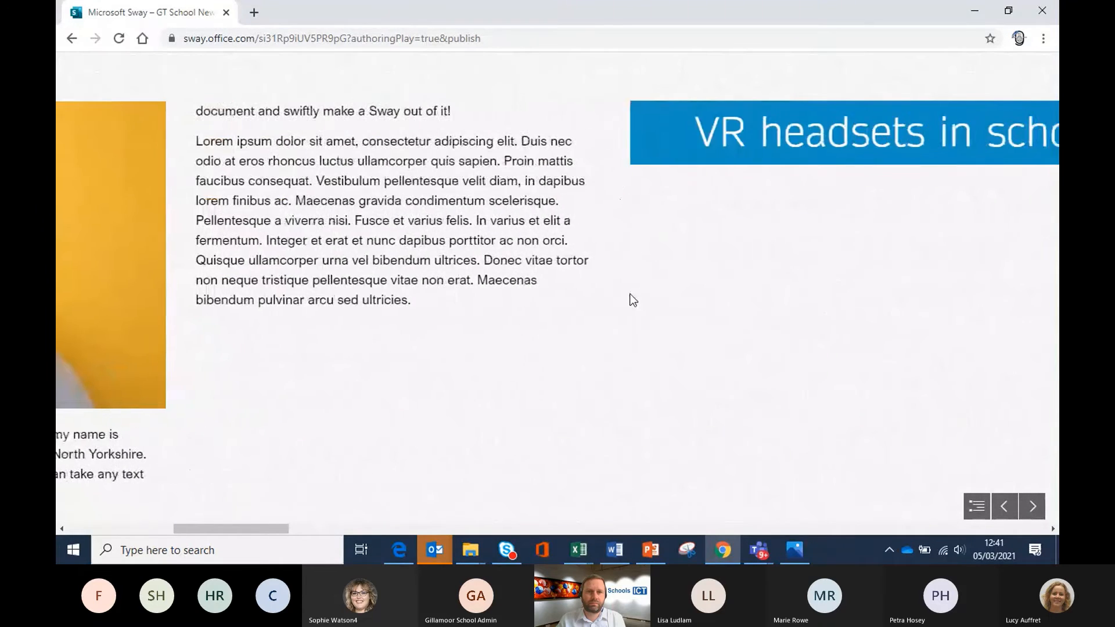
scroll(633, 299, "down", 6)
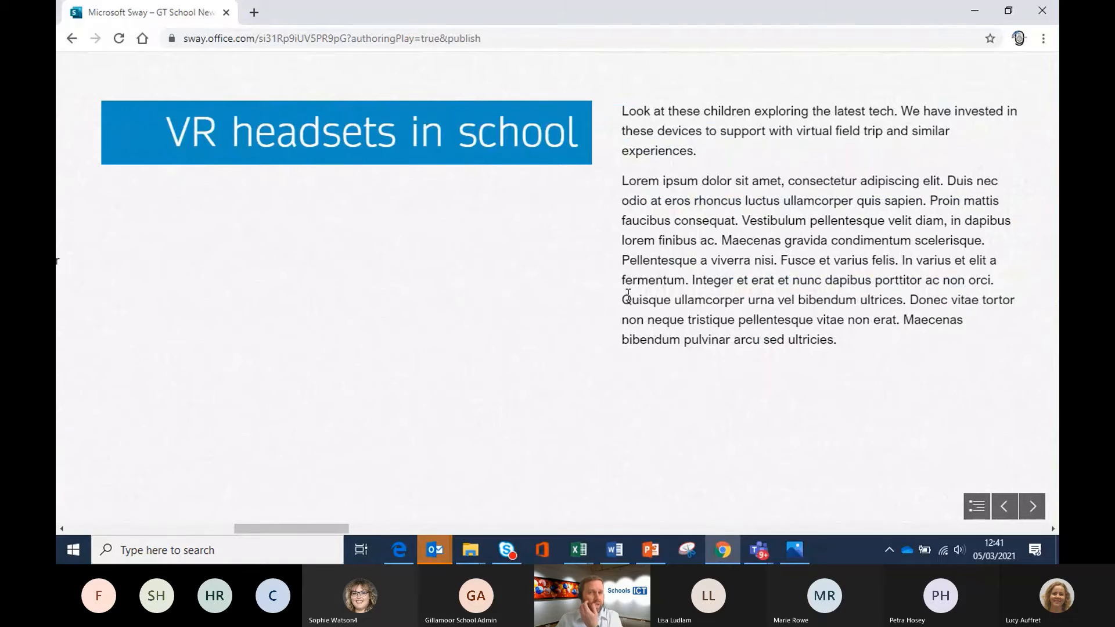
scroll(627, 293, "down", 1)
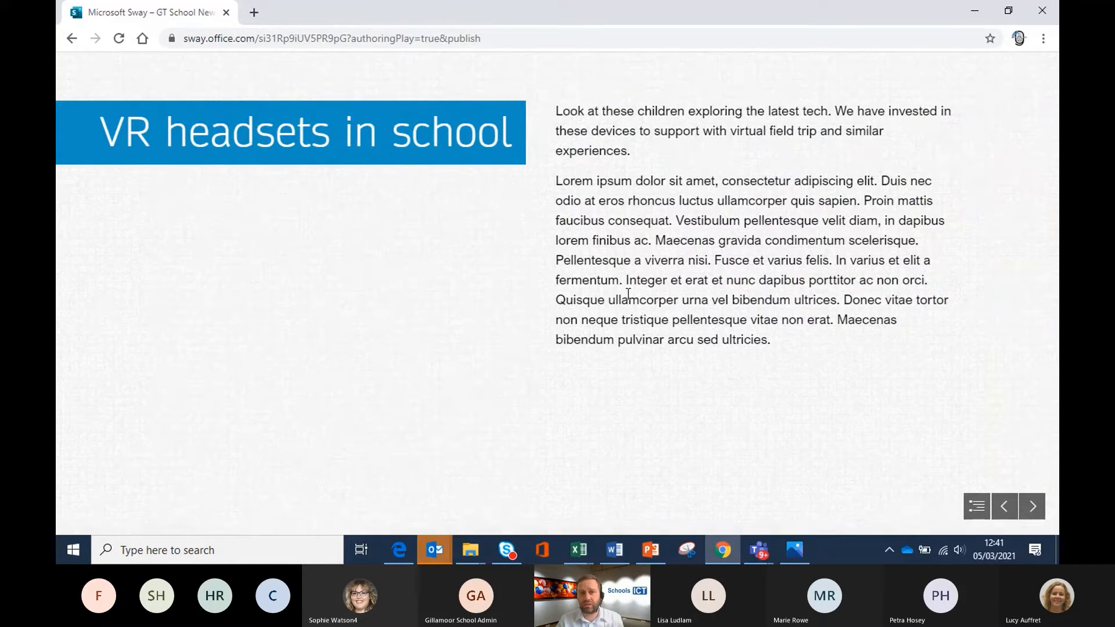
scroll(628, 293, "down", 1)
scroll(643, 294, "down", 5)
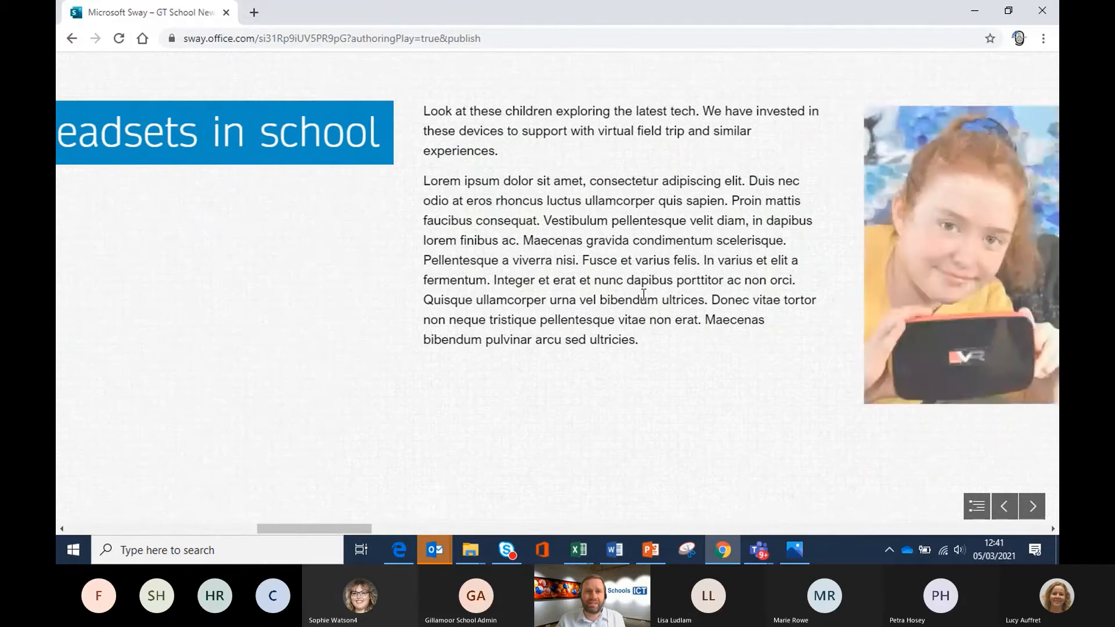
scroll(643, 302, "down", 8)
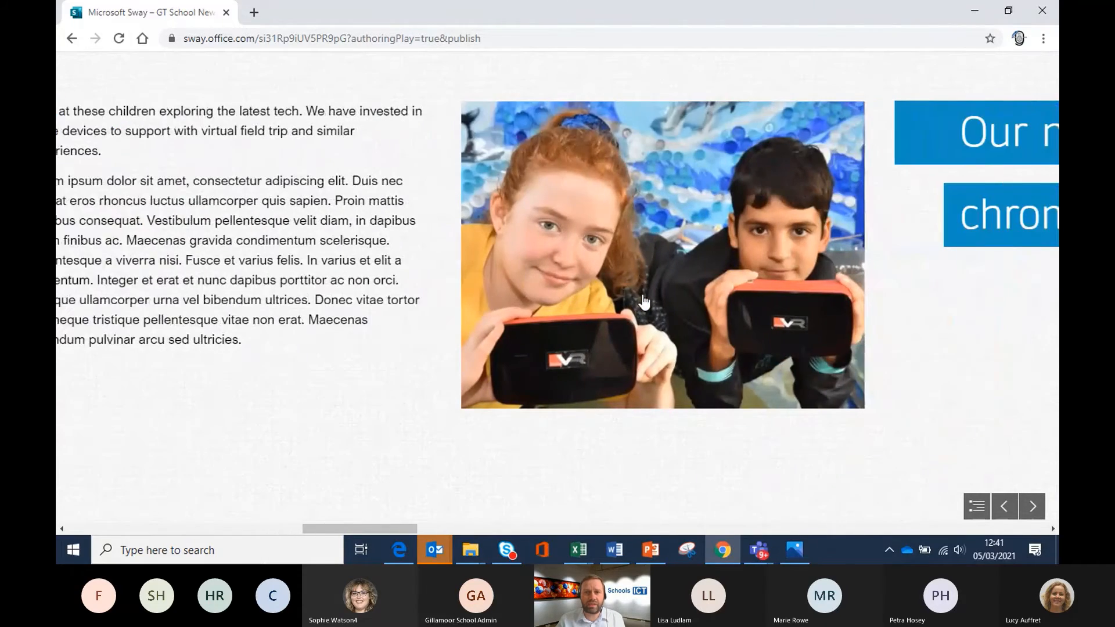
scroll(643, 296, "down", 8)
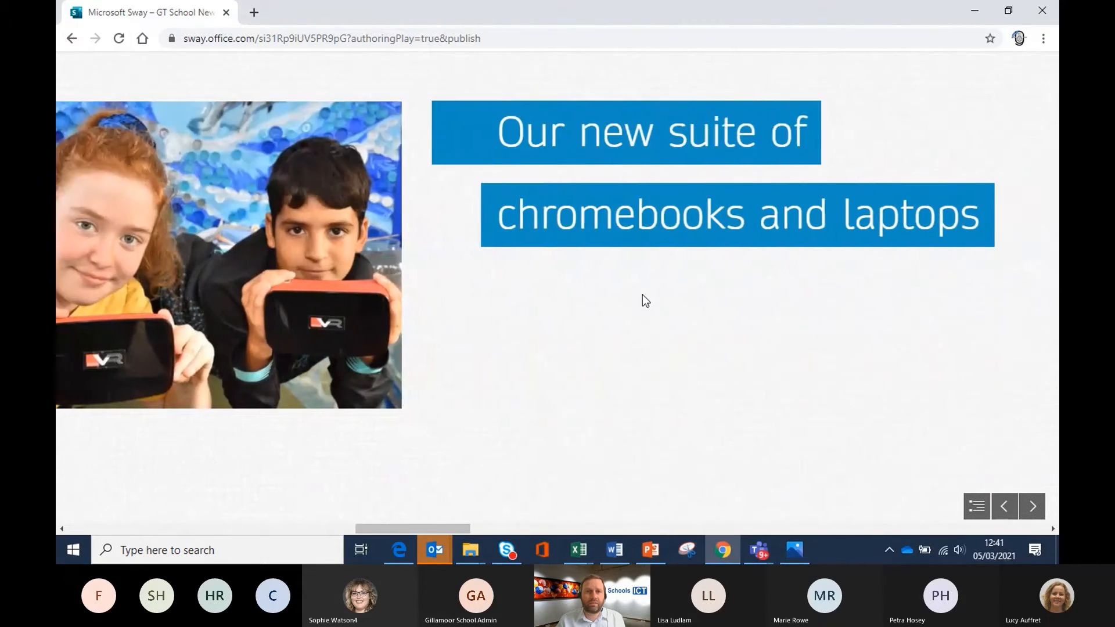
scroll(642, 295, "down", 13)
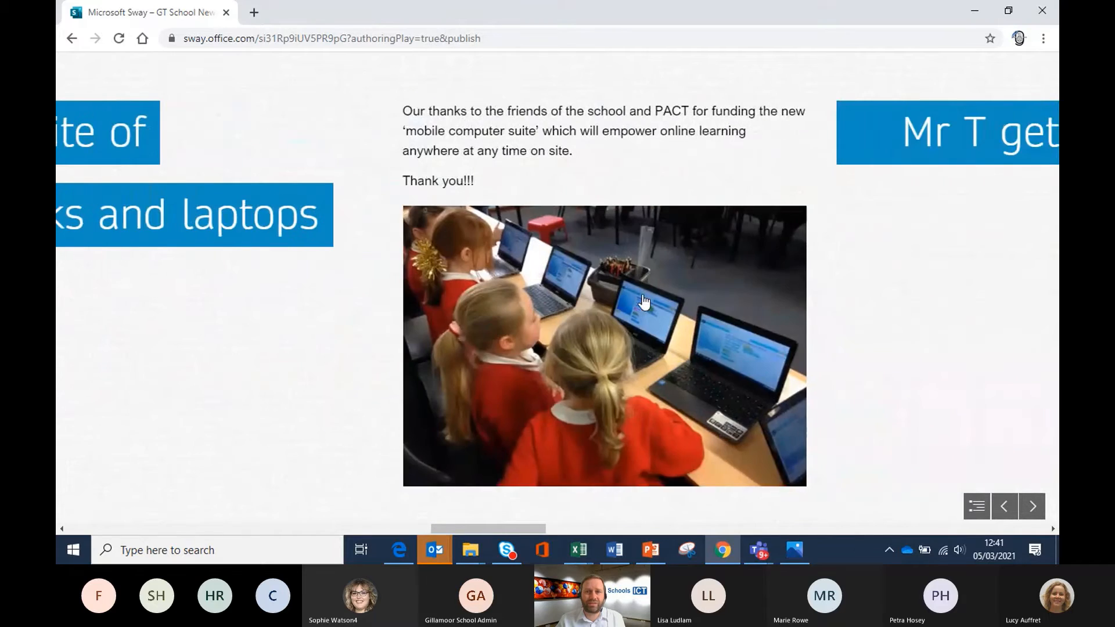
scroll(642, 295, "up", 20)
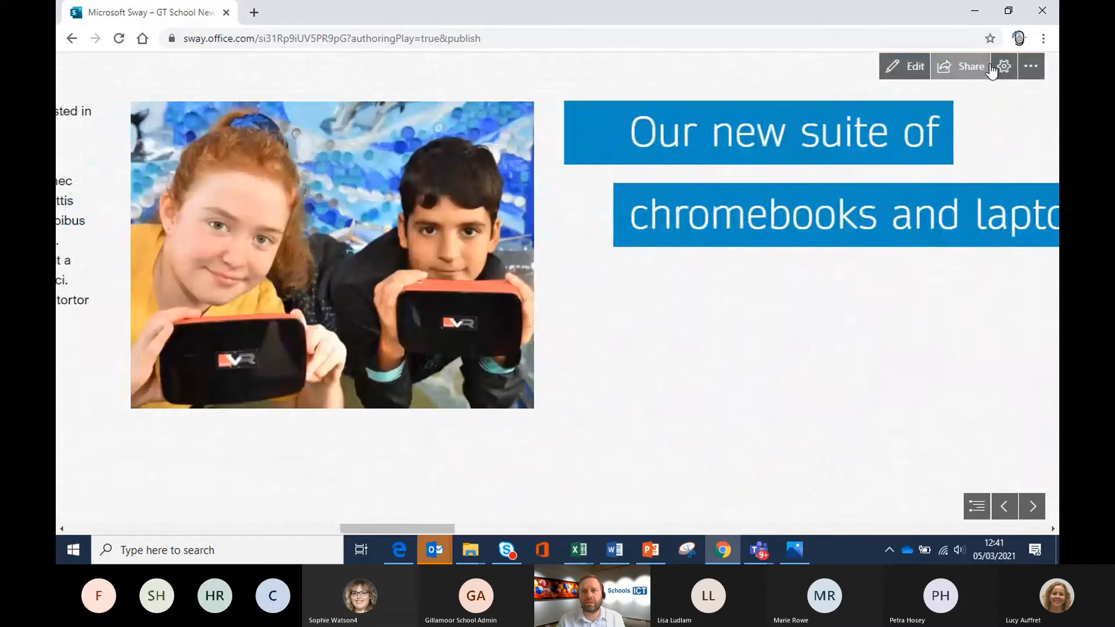
- Change the layout to the slide-style presentation and go back to the GT School News title slide
left_click(1002, 66)
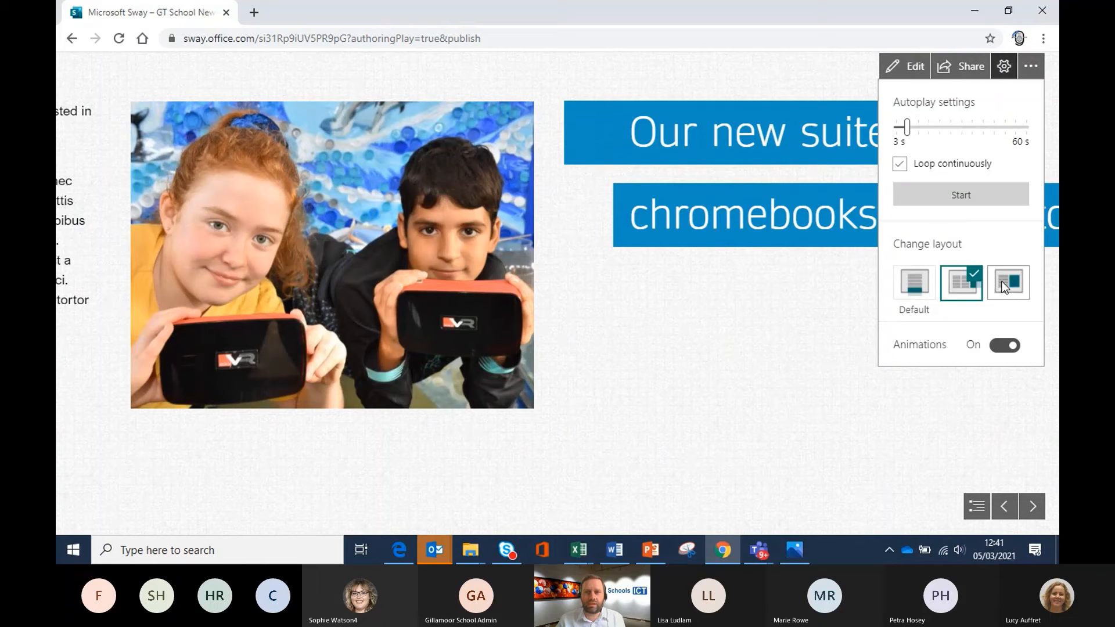
left_click(1005, 285)
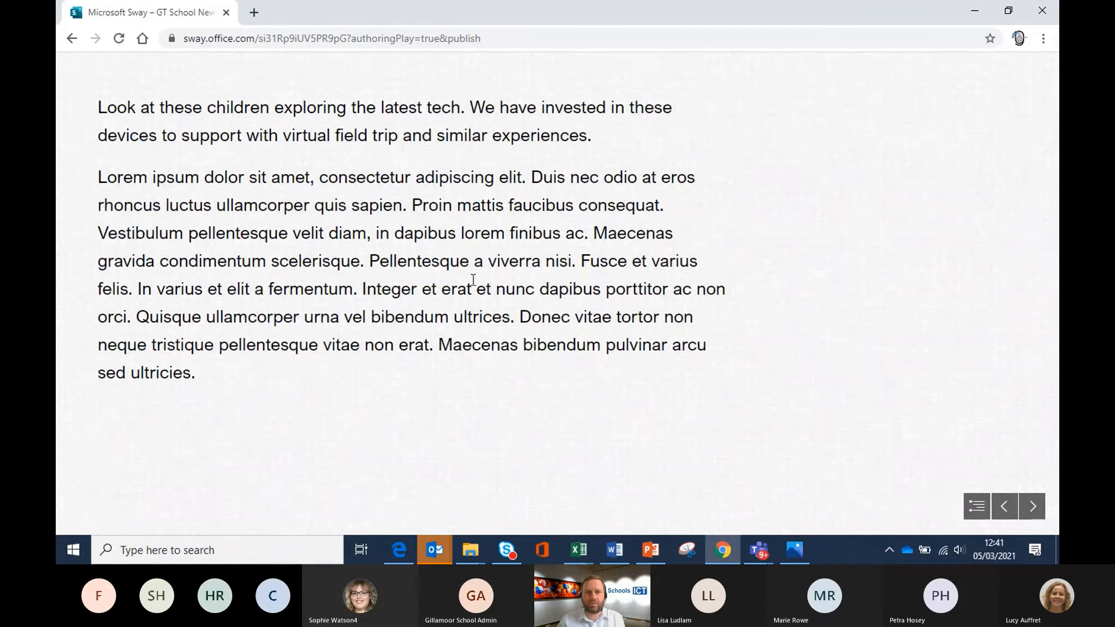
left_click(1006, 508)
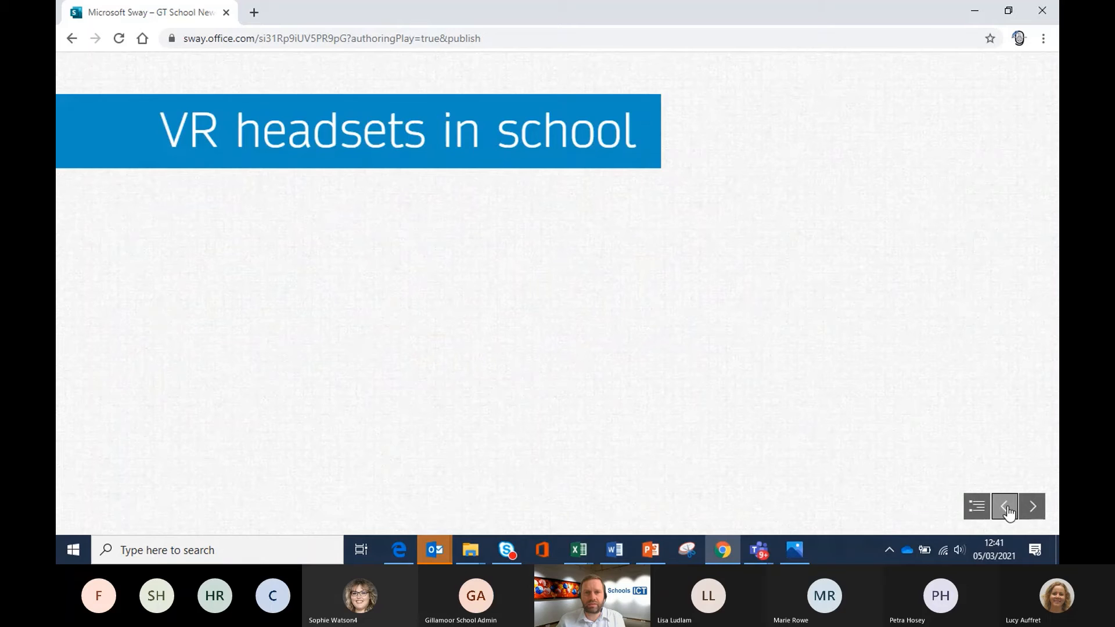
left_click(1008, 509)
left_click(1007, 509)
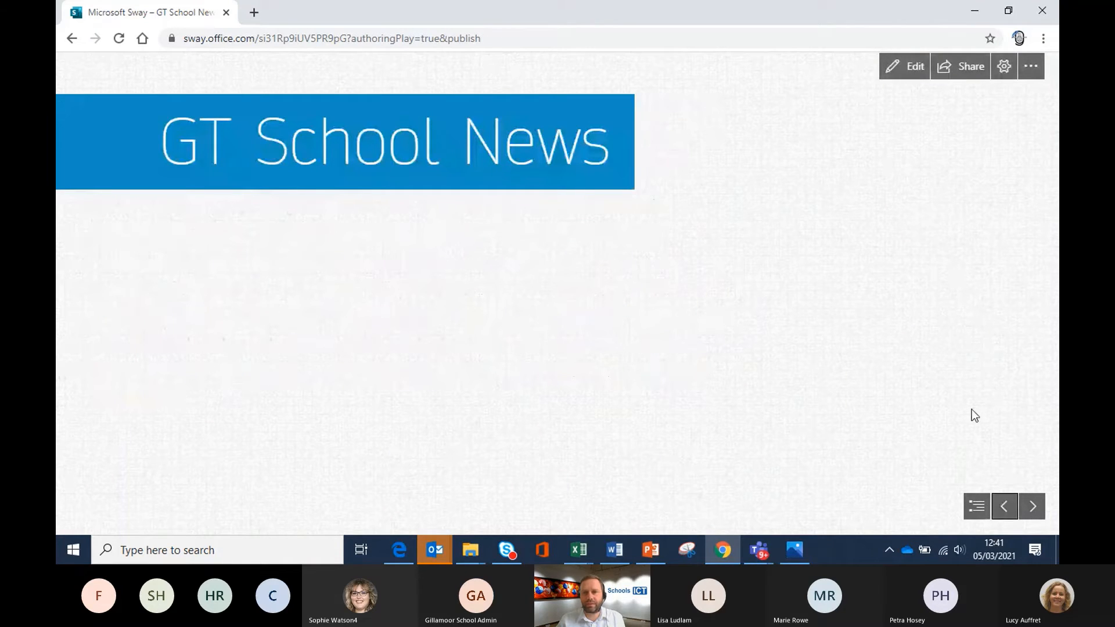
- Page forward from the title slide to the VR headsets in school text, checking each slide's photo and text
left_click(1031, 508)
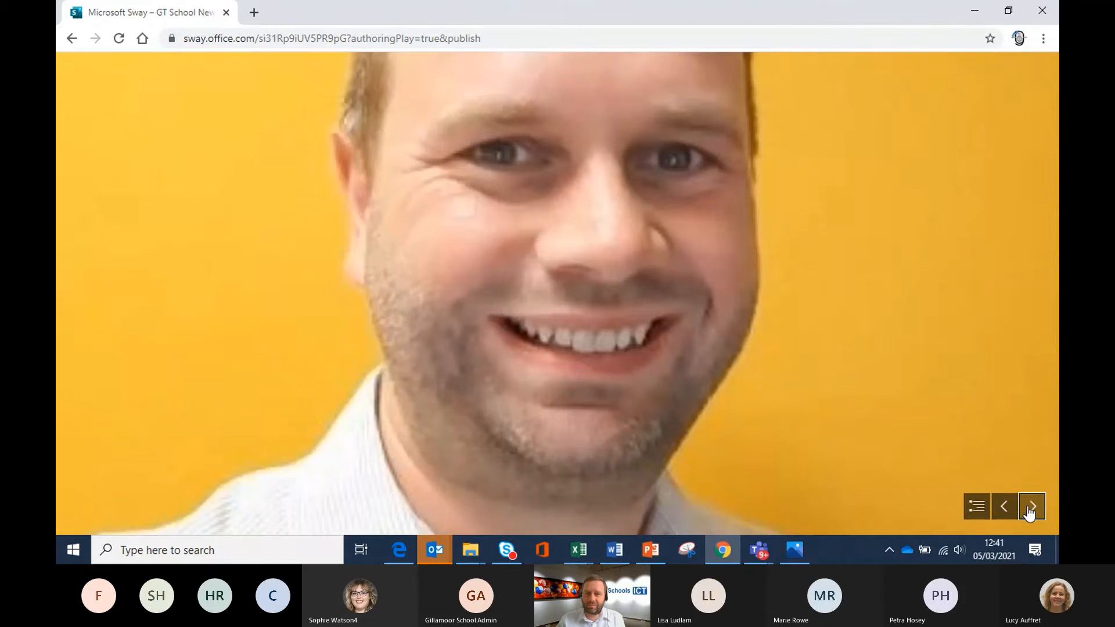
left_click(1028, 513)
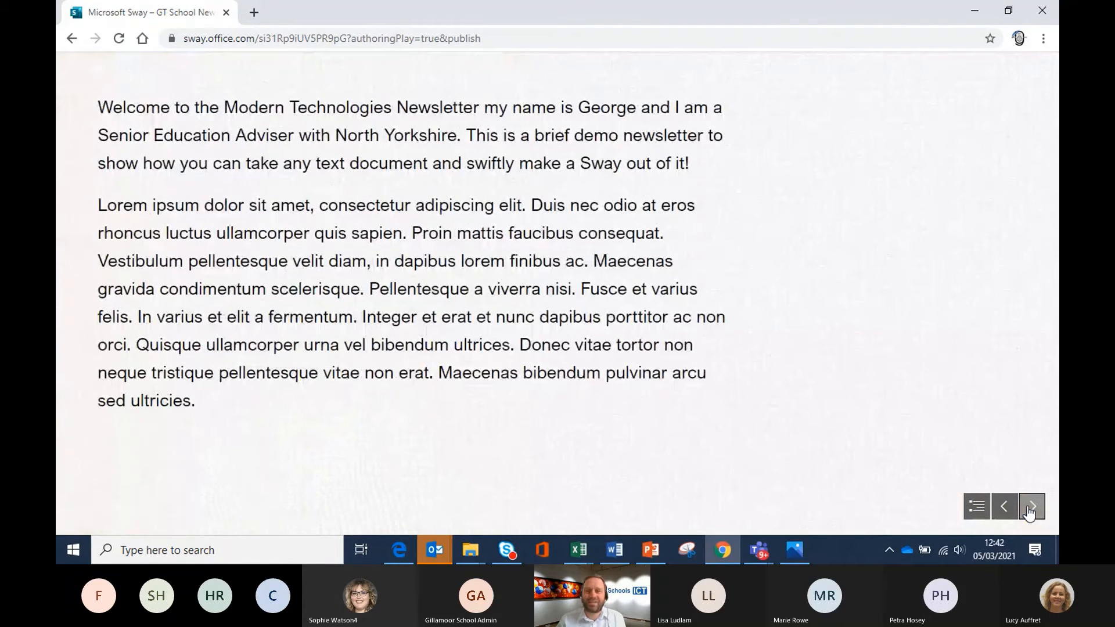
left_click(1029, 512)
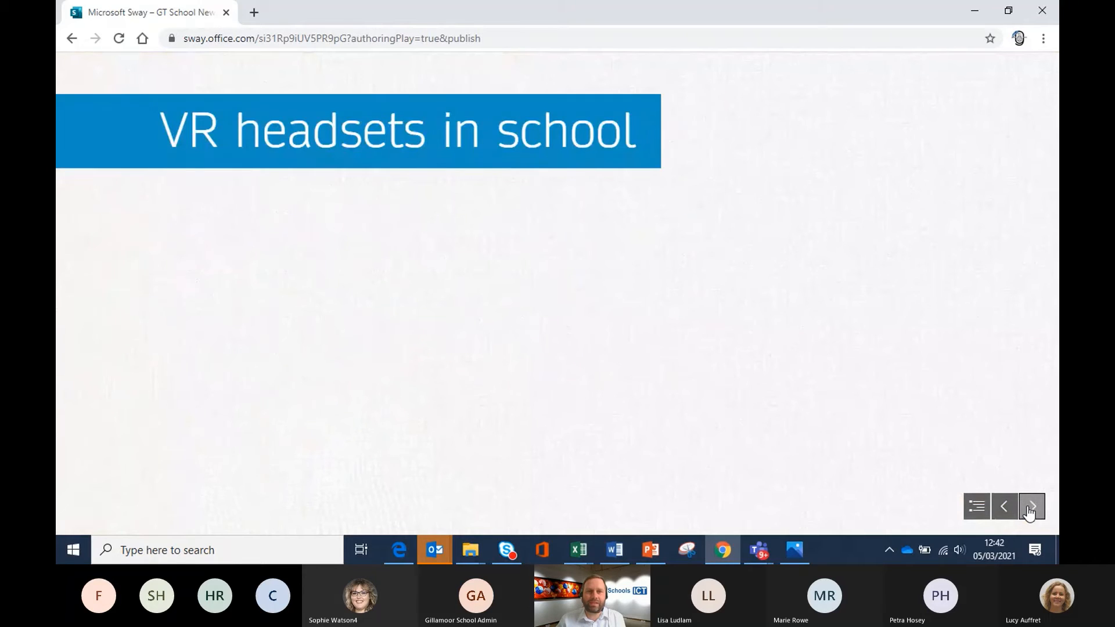
left_click(1029, 513)
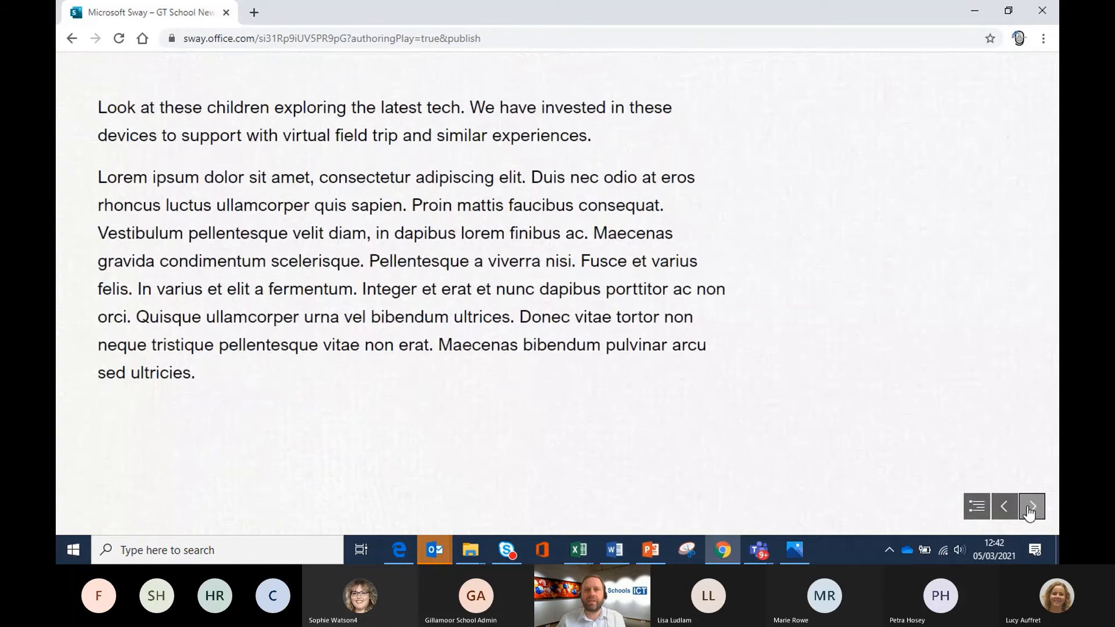
- Use the section overview to visit Lost in space and return to the VR headsets in school section
left_click(978, 508)
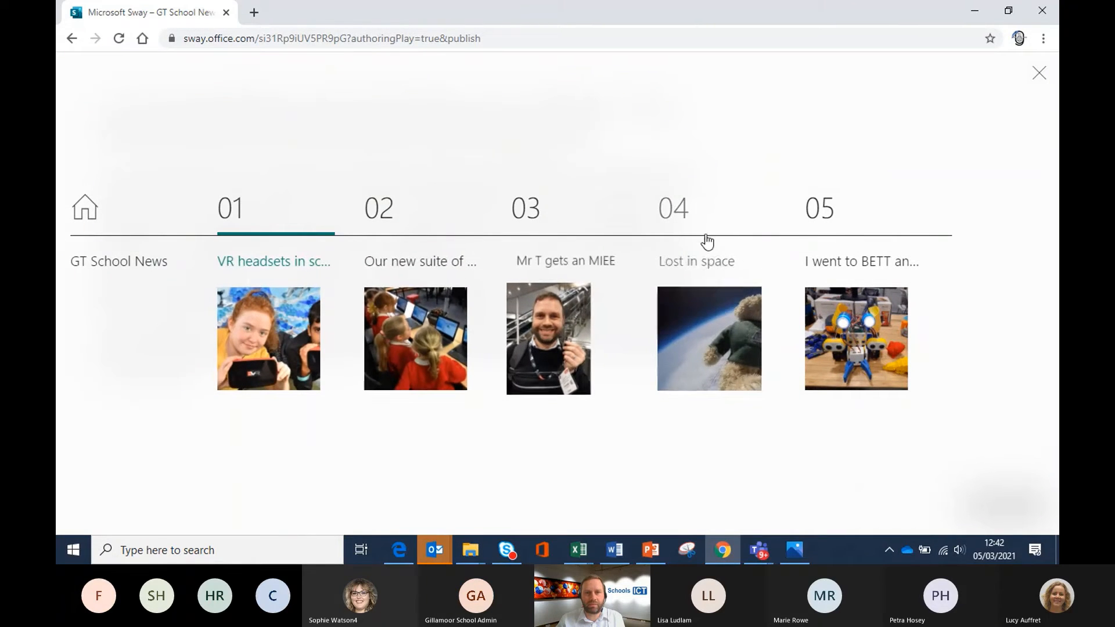
left_click(682, 226)
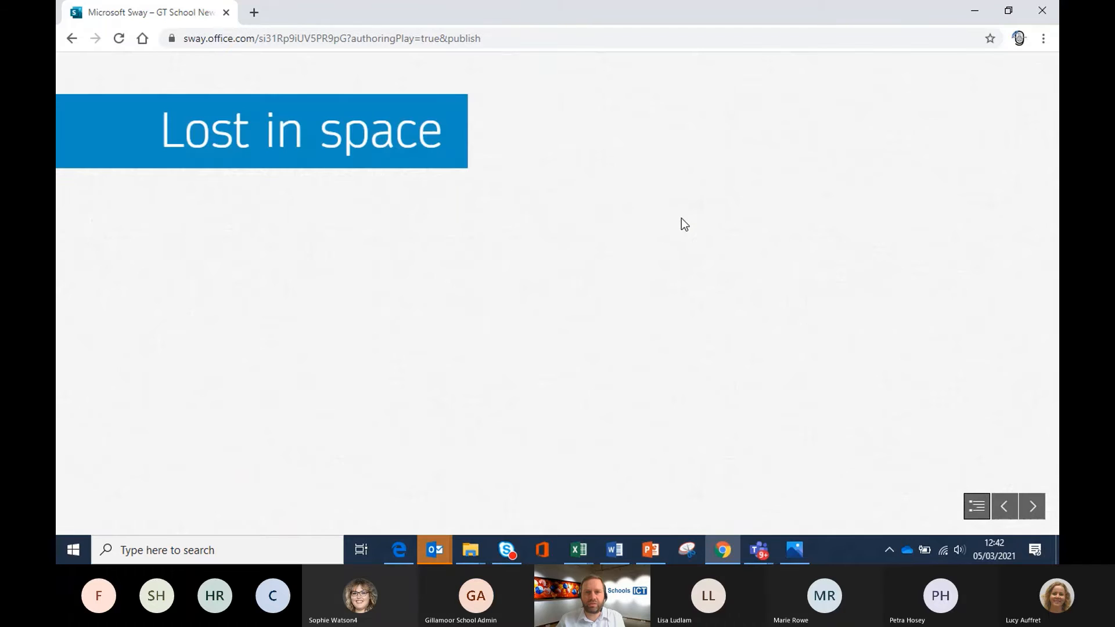
left_click(975, 506)
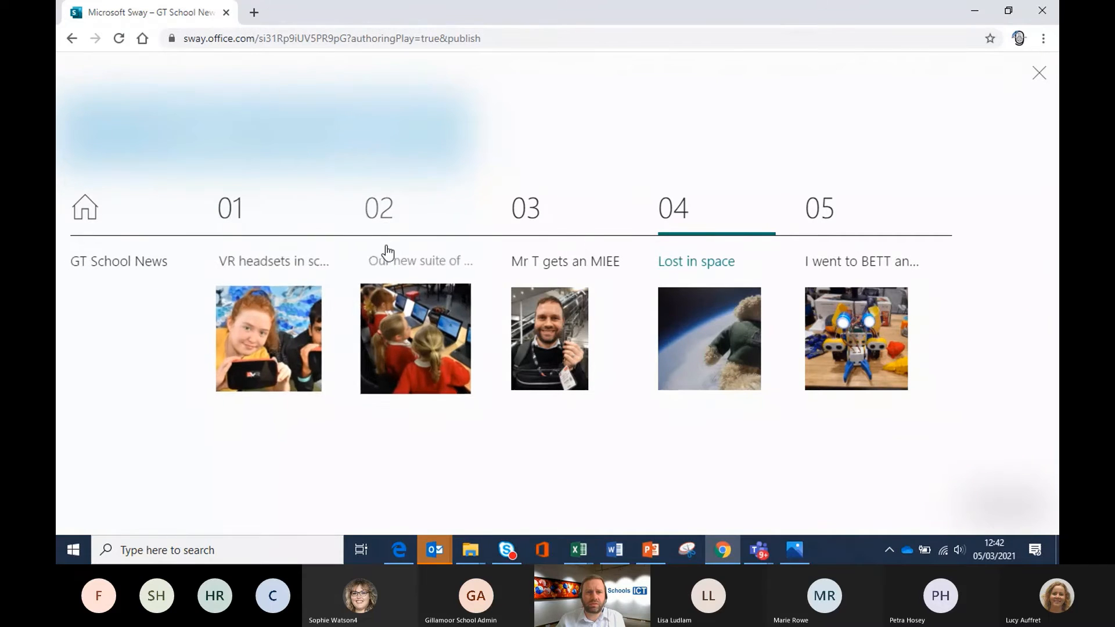
left_click(237, 213)
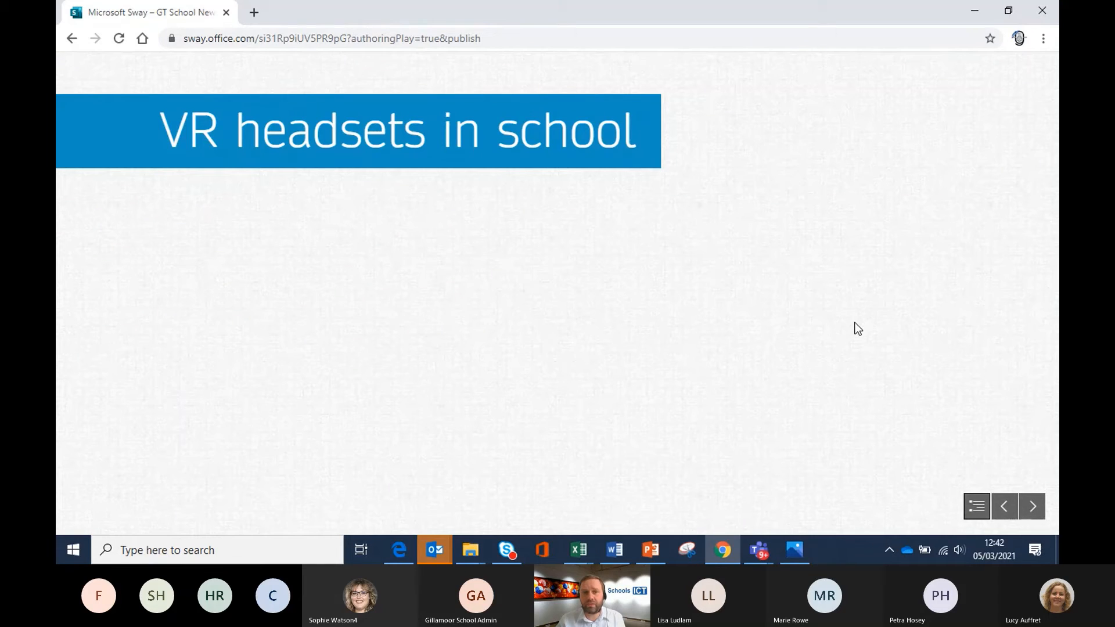
left_click(1031, 509)
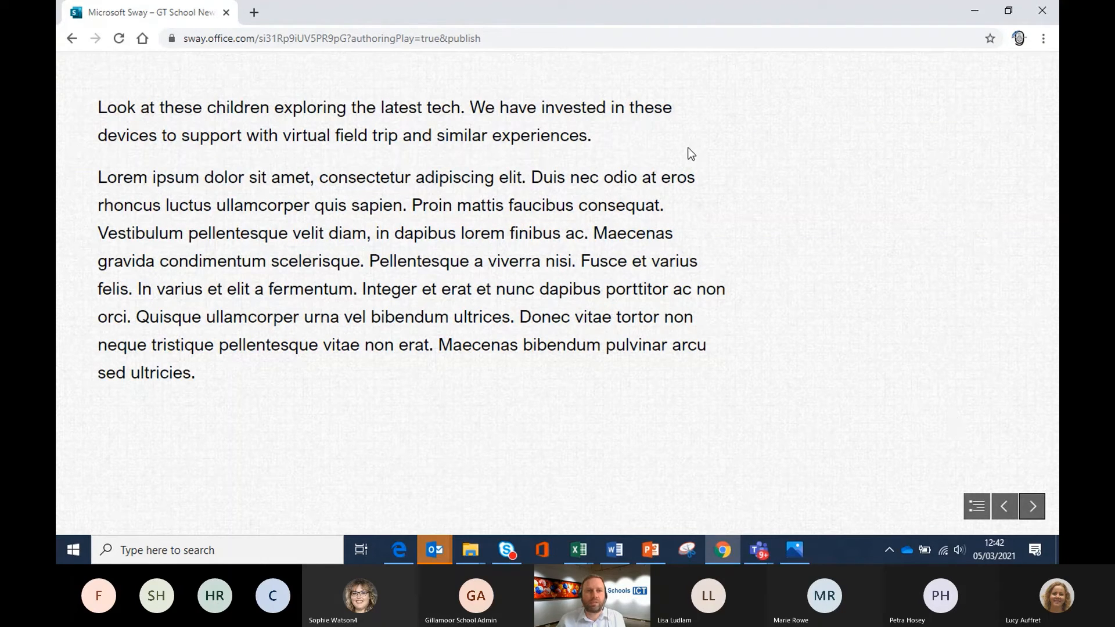
left_click(977, 506)
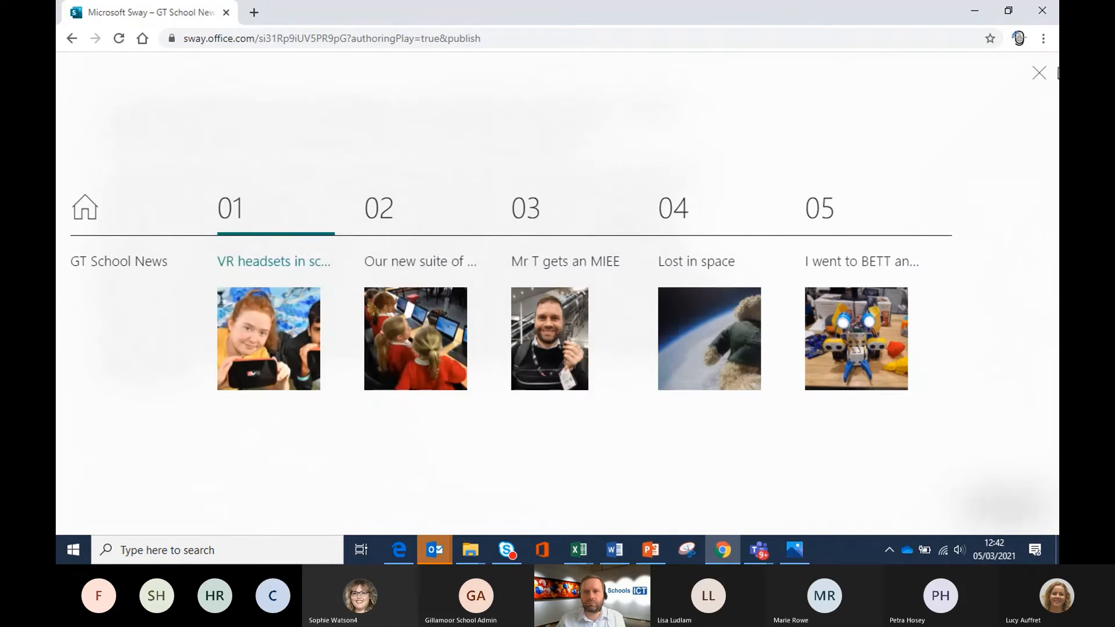
left_click(1039, 74)
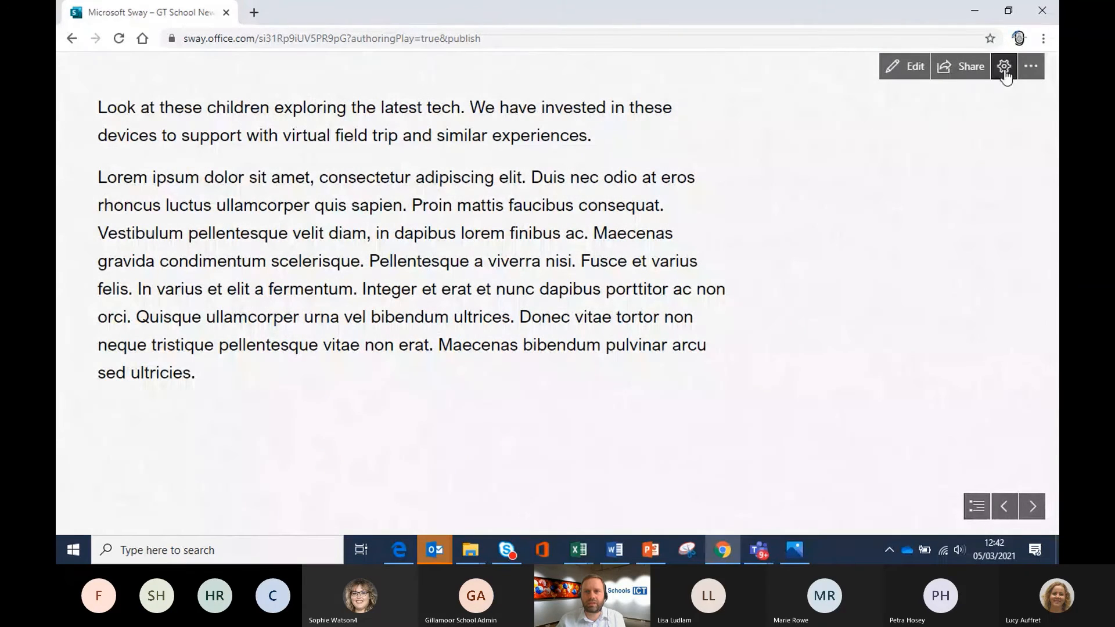
- Restore the Default layout and check its vertical scrolling and section overview
left_click(1004, 67)
left_click(910, 283)
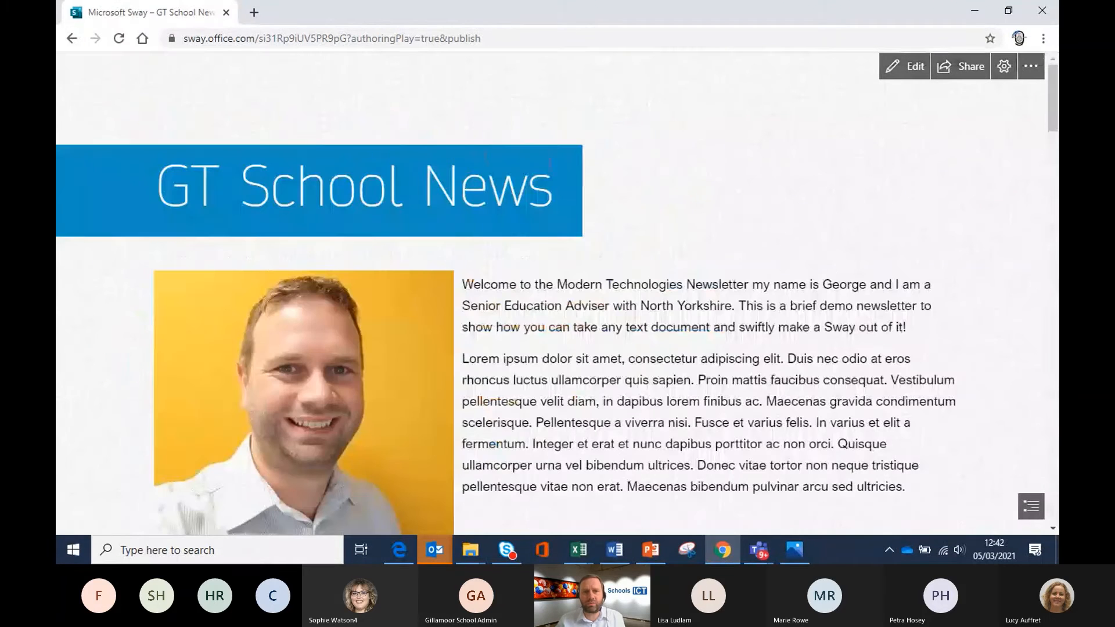
scroll(607, 193, "down", 5)
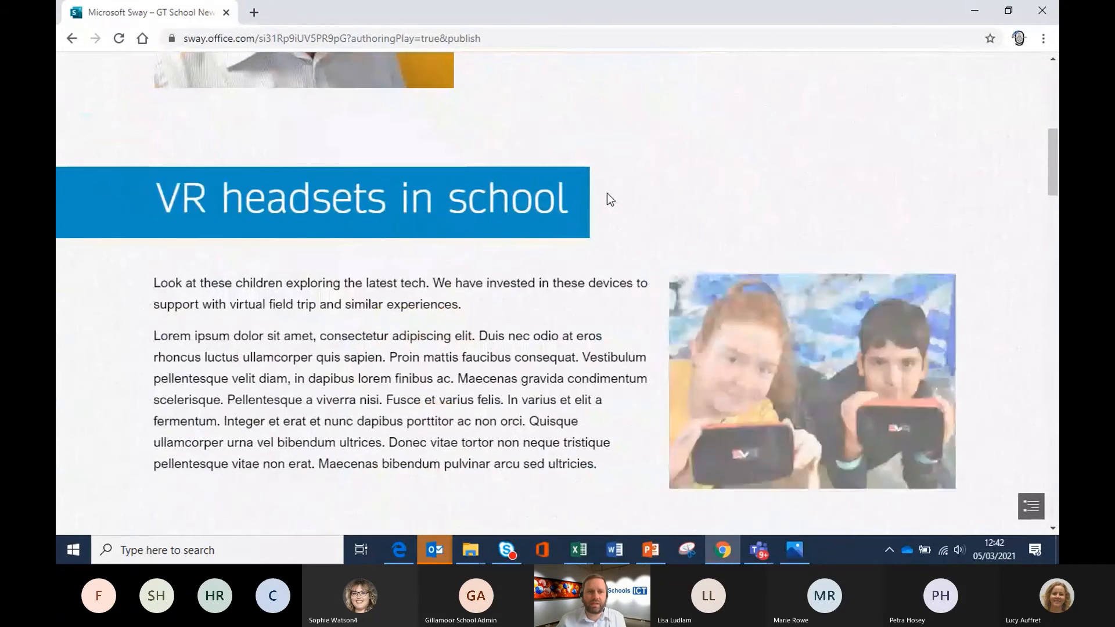
scroll(607, 192, "up", 5)
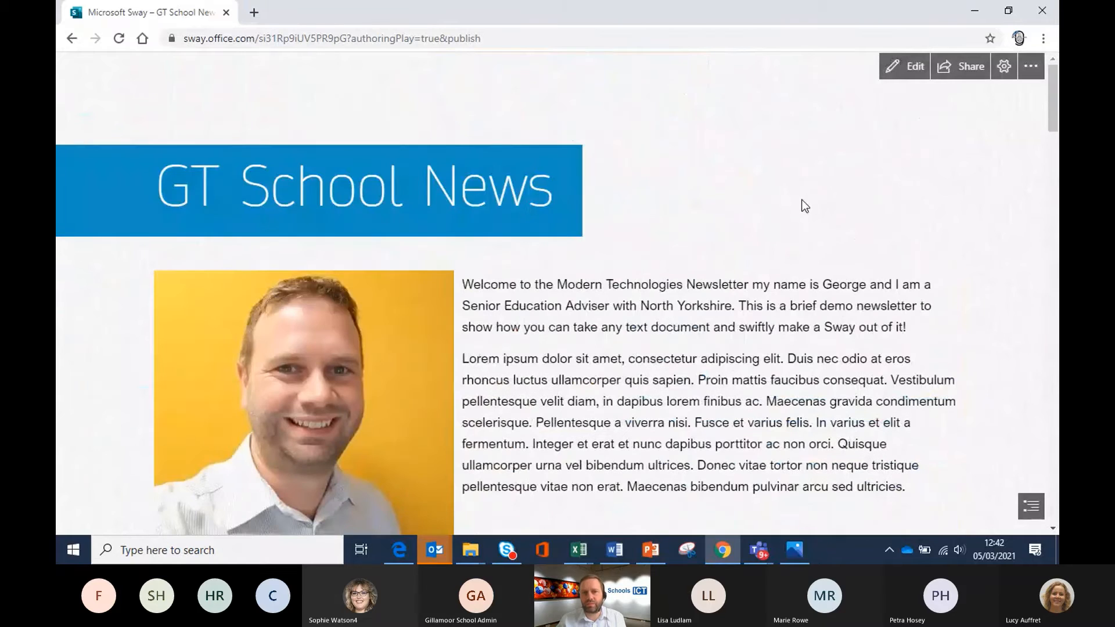
left_click(1029, 510)
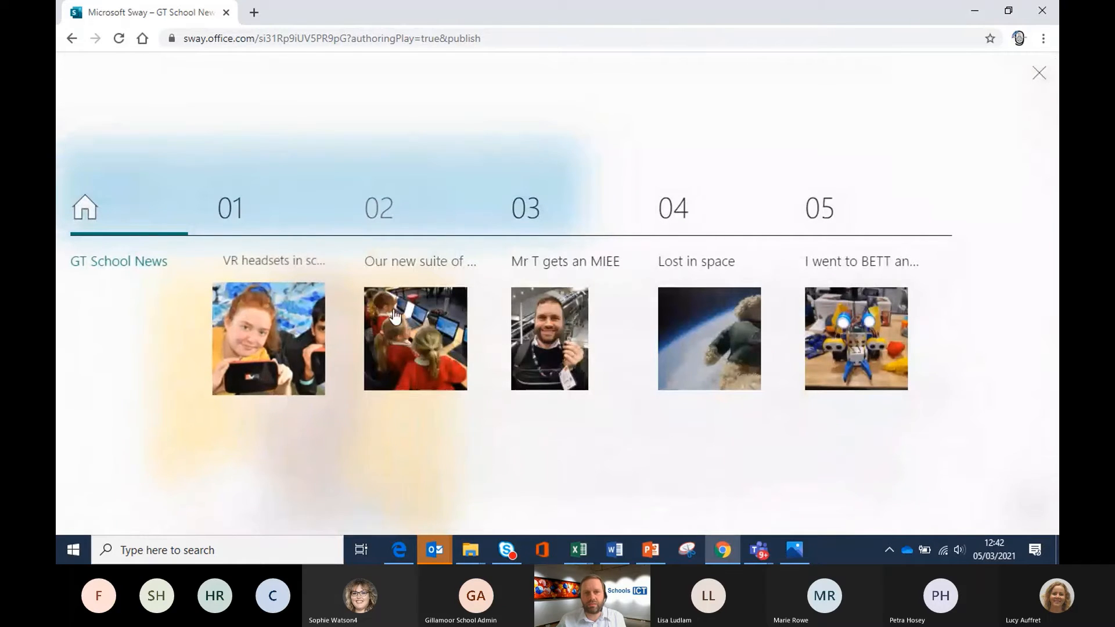
left_click(1039, 73)
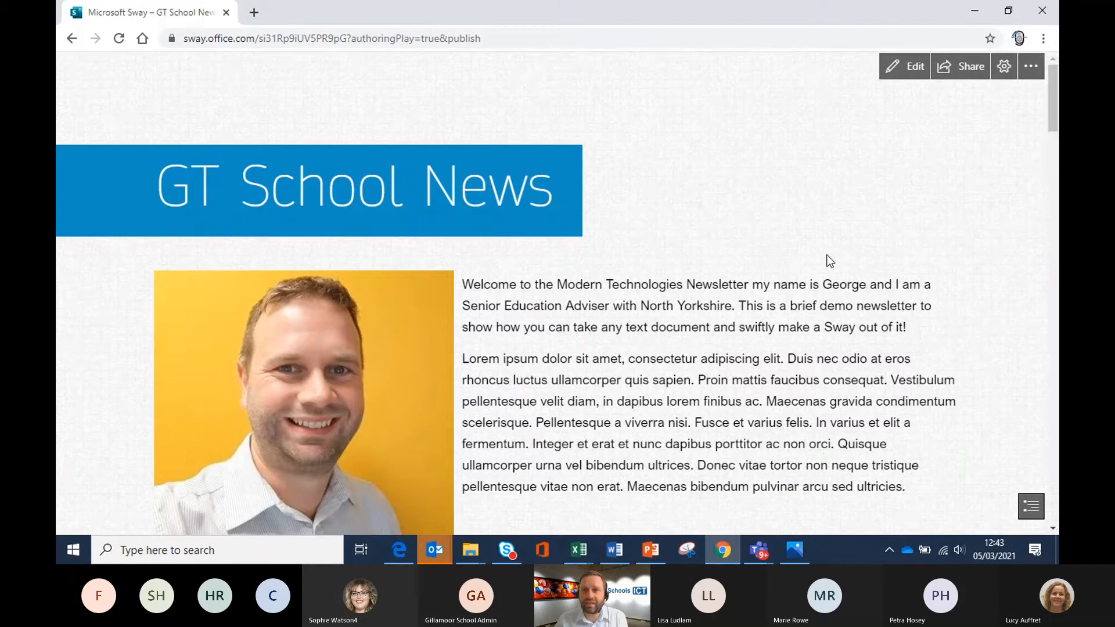
- Turn off the newsletter's animations and check how the opening section scrolls without them
left_click(1009, 68)
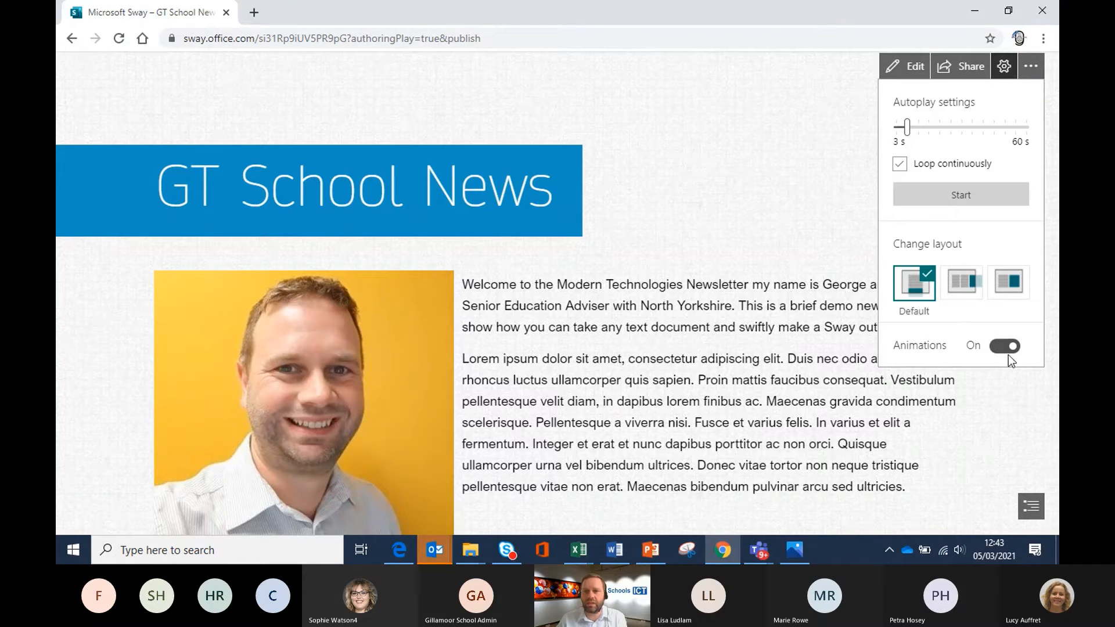
left_click(999, 349)
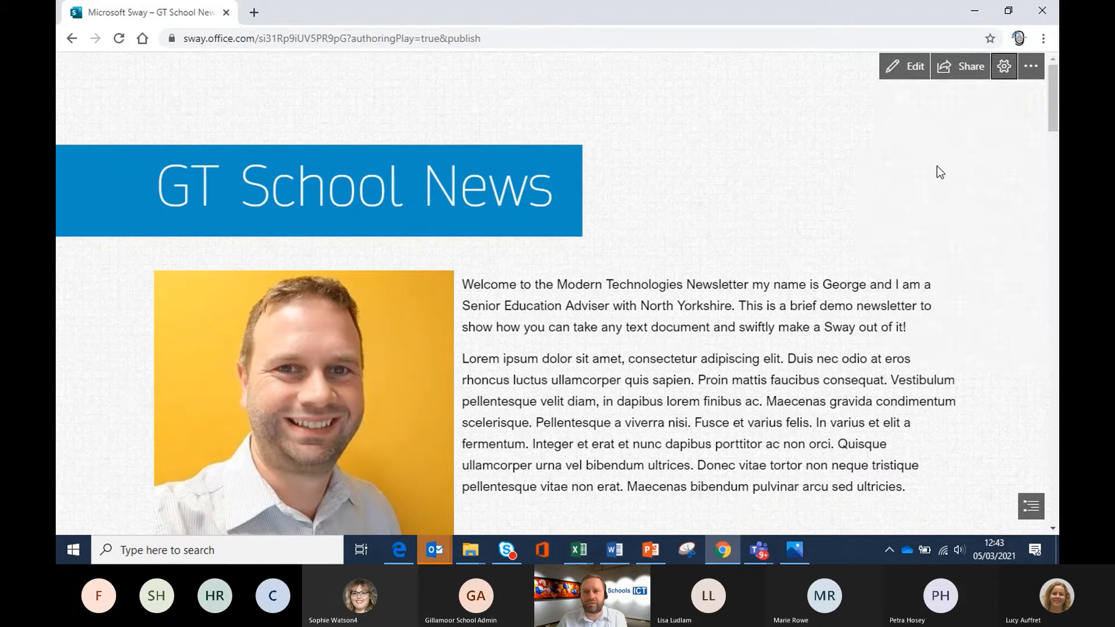
scroll(836, 350, "down", 4)
scroll(836, 348, "up", 4)
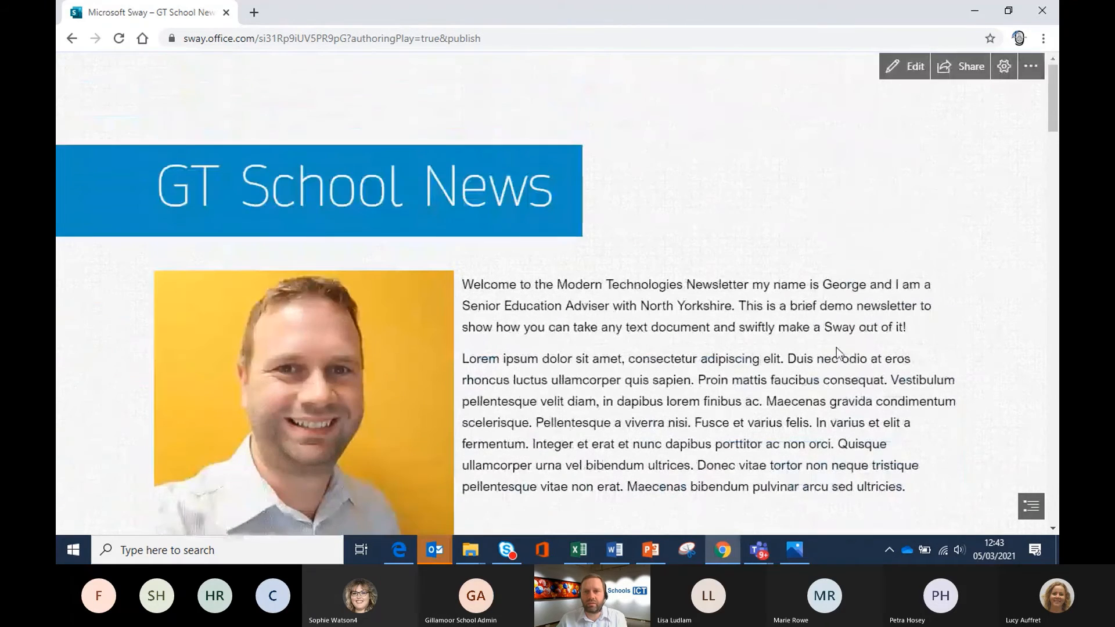
- Turn the animations back on and check their effect from the title down to the chromebooks and laptops section
left_click(969, 73)
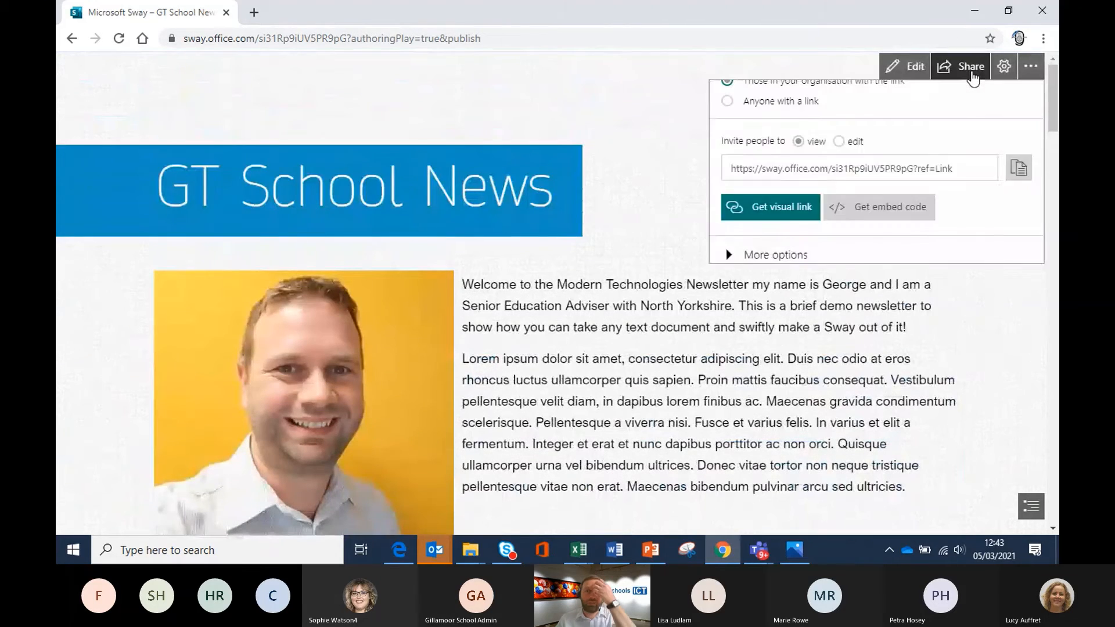
left_click(1005, 74)
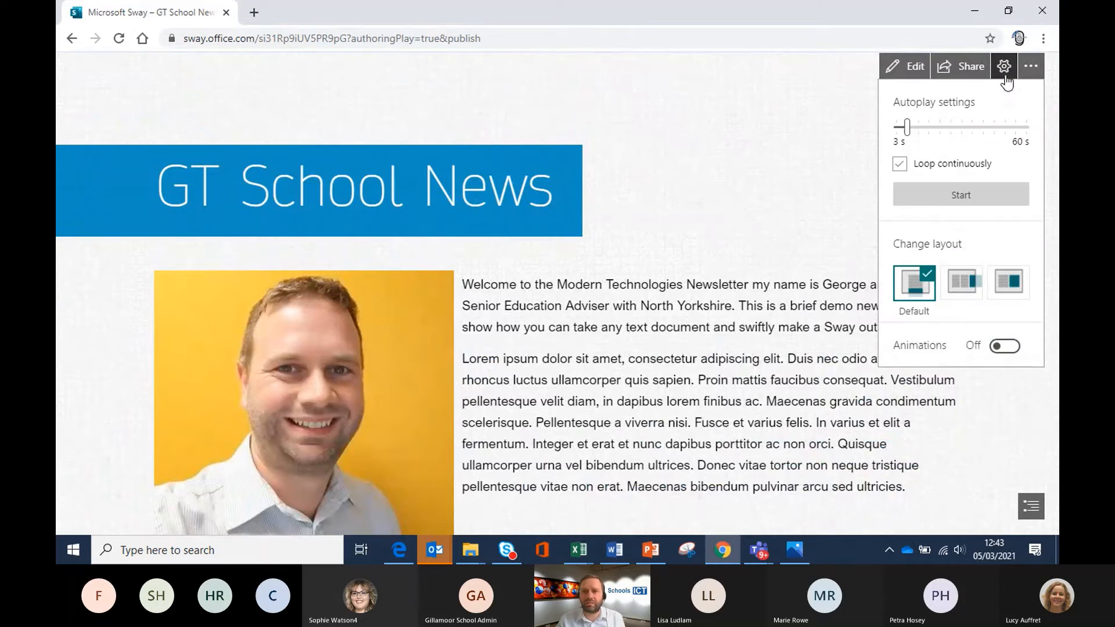
left_click(1004, 346)
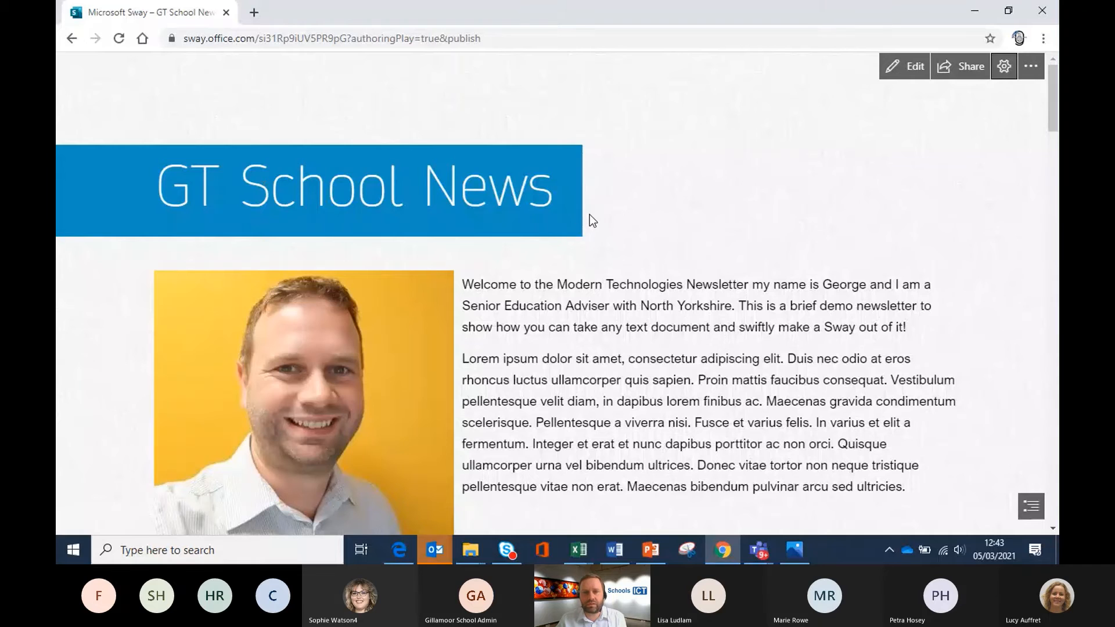
scroll(590, 214, "down", 4)
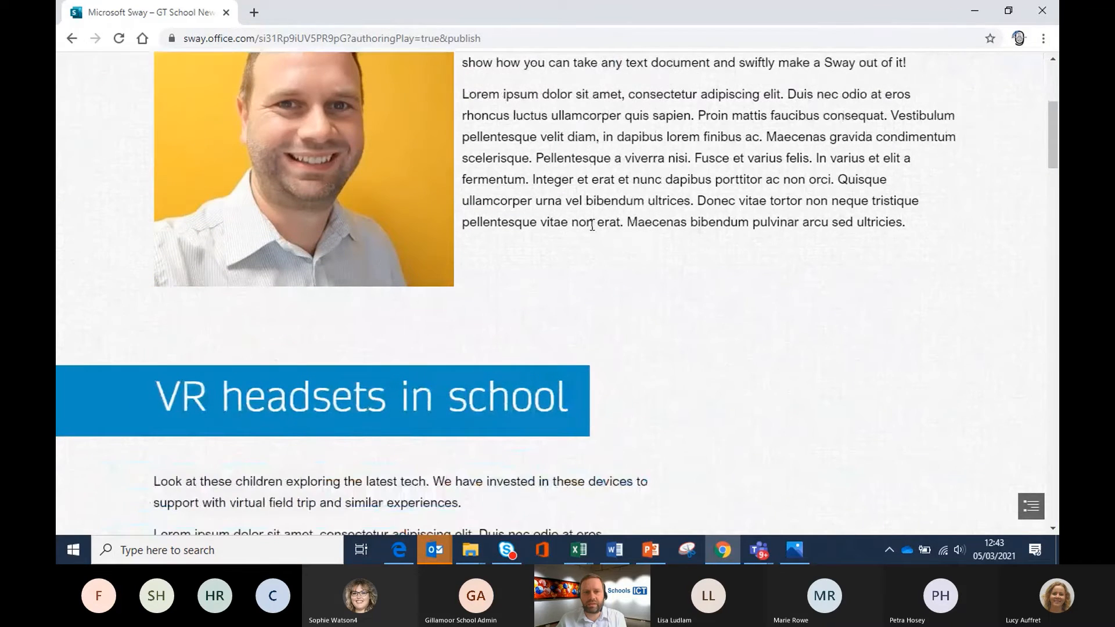
scroll(592, 225, "down", 4)
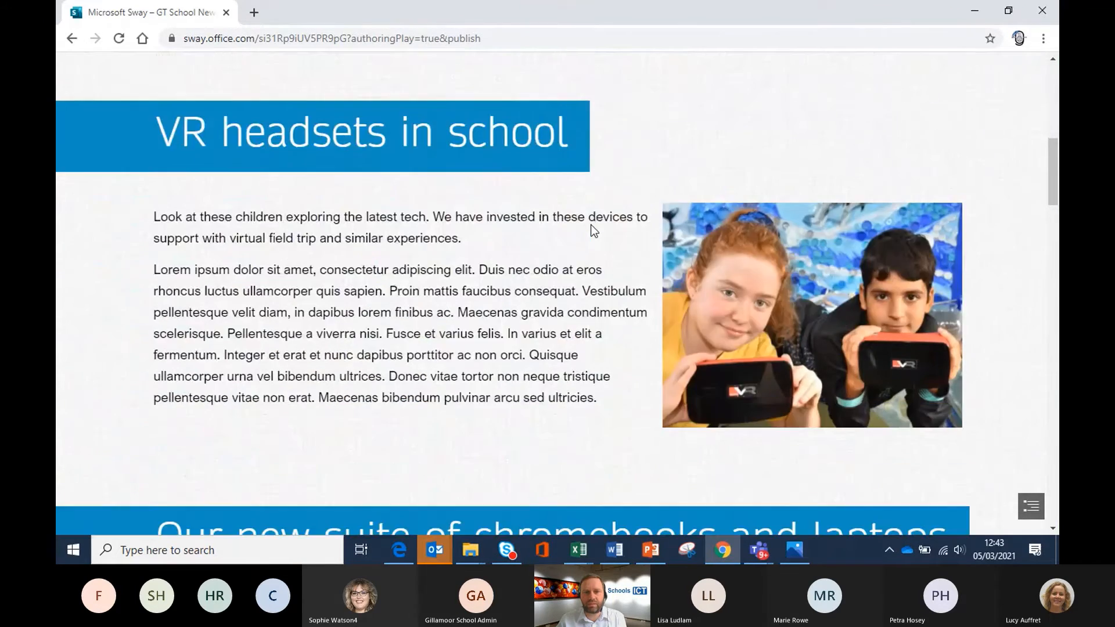
scroll(594, 230, "down", 1)
scroll(593, 231, "down", 2)
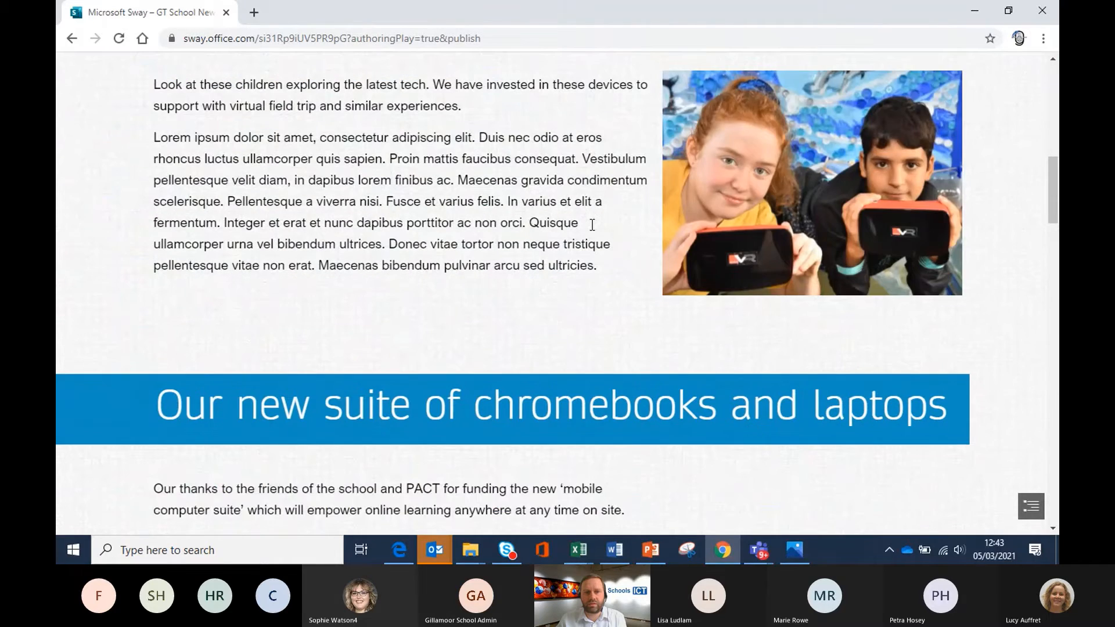
scroll(594, 231, "down", 5)
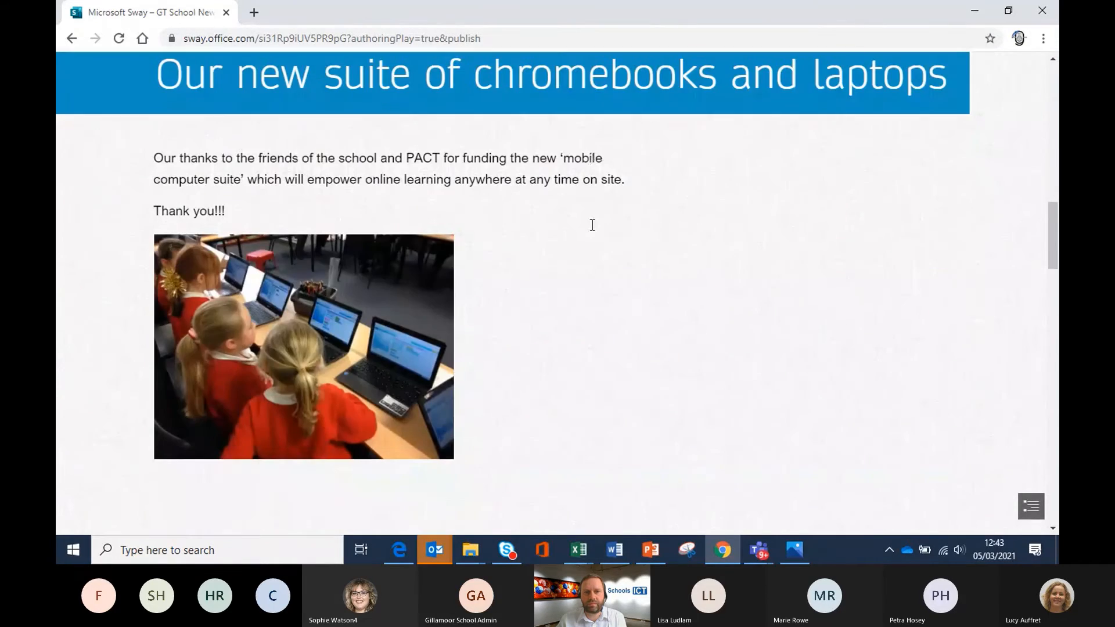
scroll(592, 229, "down", 1)
scroll(593, 229, "up", 14)
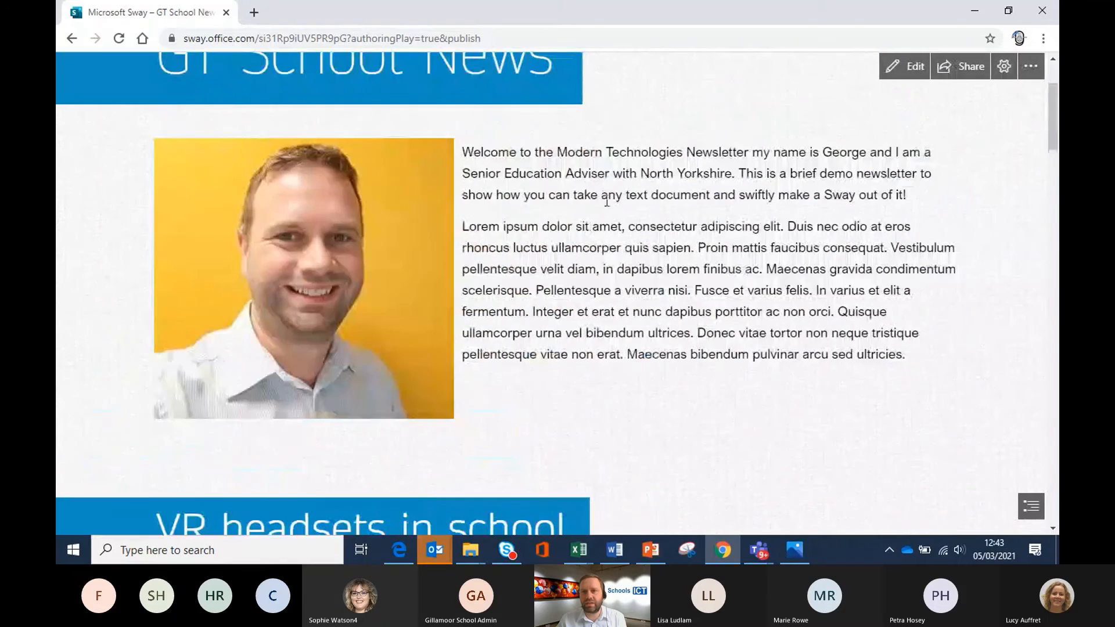
- Switch animations off again and compare the scrolling through VR headsets in school and the chromebooks section
left_click(1004, 67)
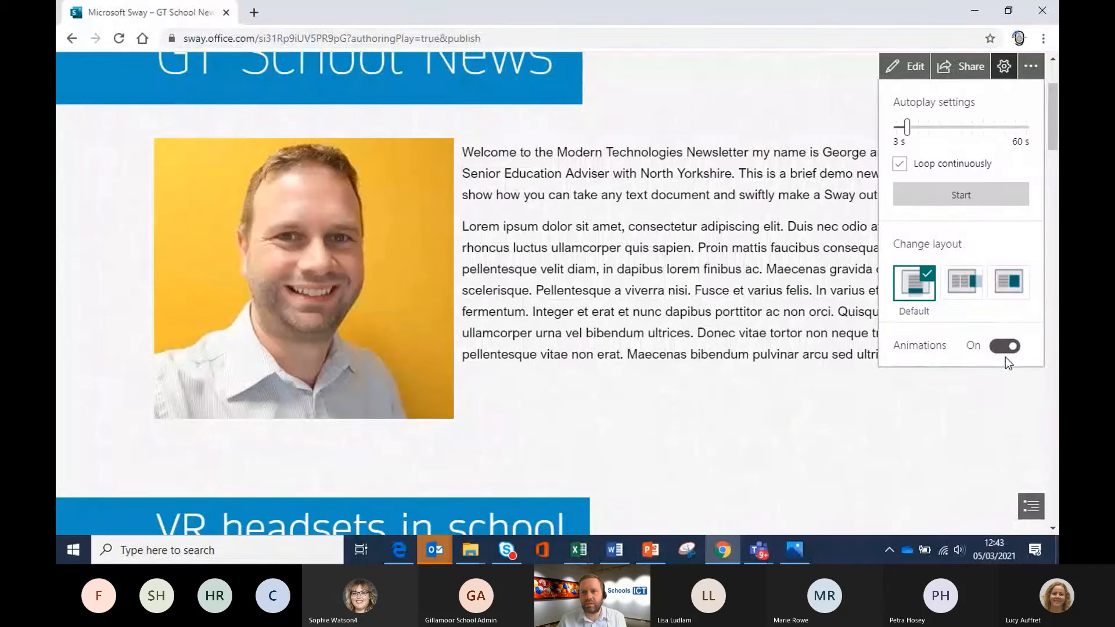
left_click(1004, 347)
scroll(609, 350, "up", 2)
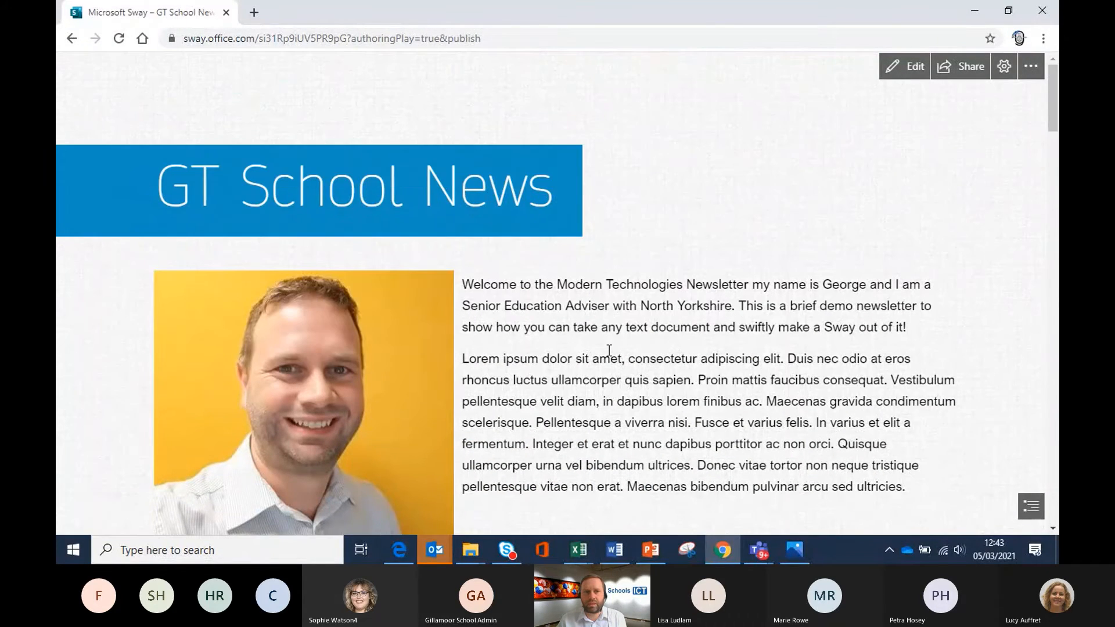
scroll(608, 350, "down", 8)
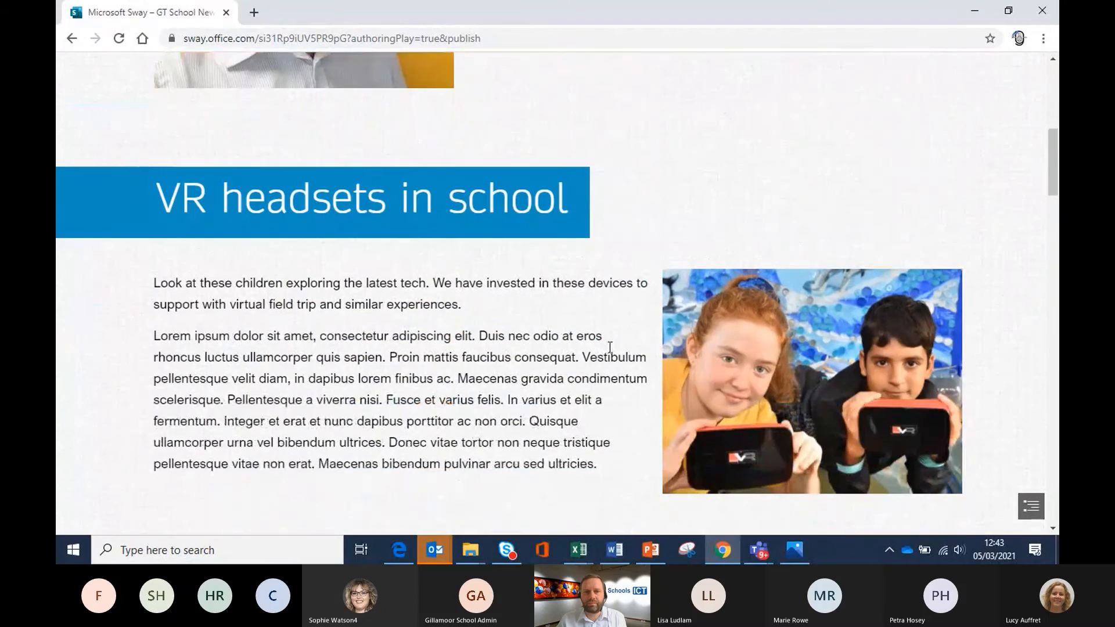
scroll(609, 347, "down", 5)
scroll(608, 347, "down", 2)
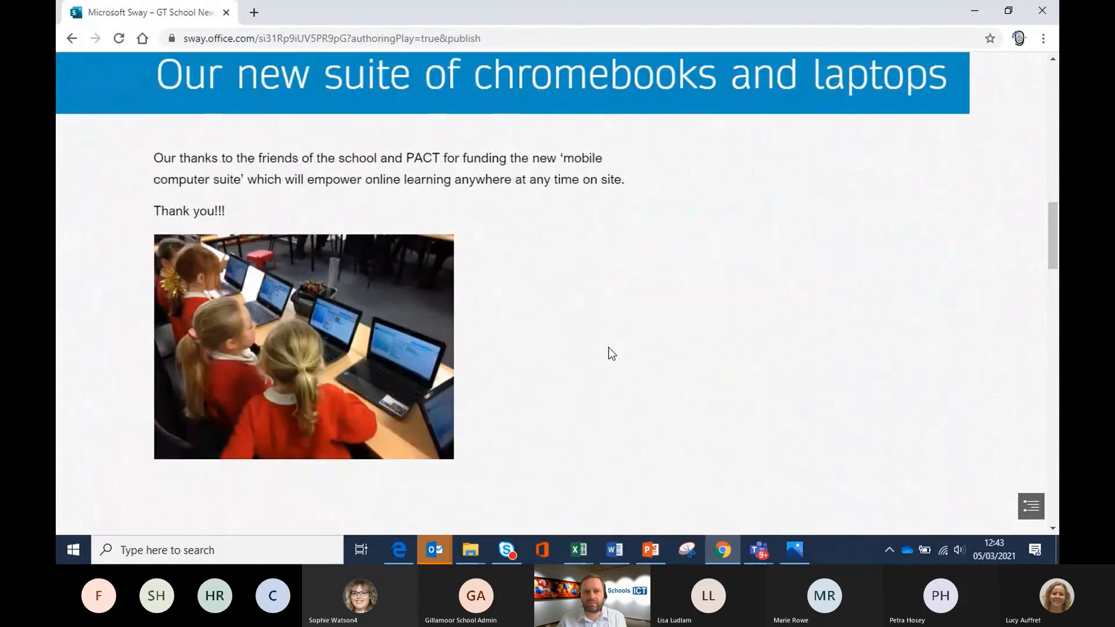
scroll(608, 347, "down", 3)
scroll(610, 346, "up", 8)
scroll(609, 347, "up", 5)
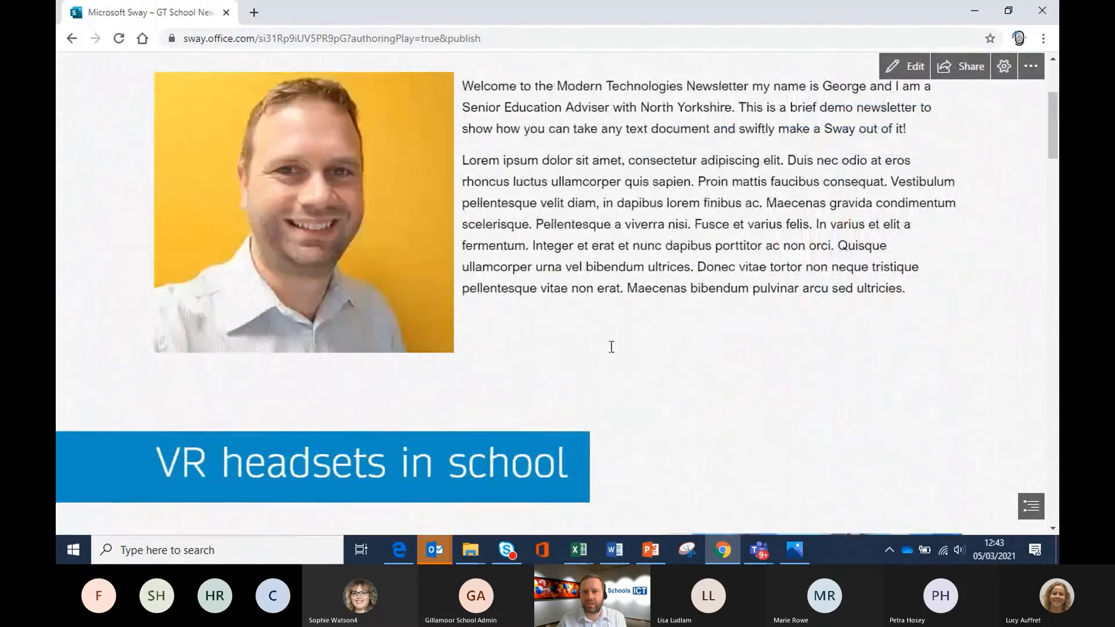
- Re-enable animations for the newsletter and check the scrolling between the title and VR headsets in school
left_click(1003, 66)
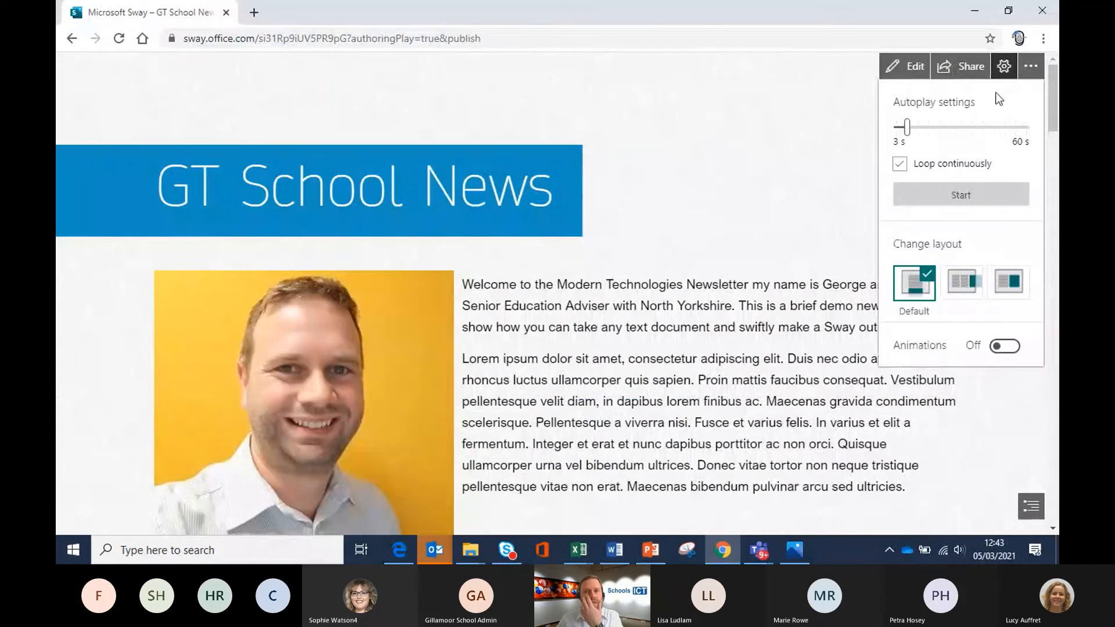
left_click(1001, 348)
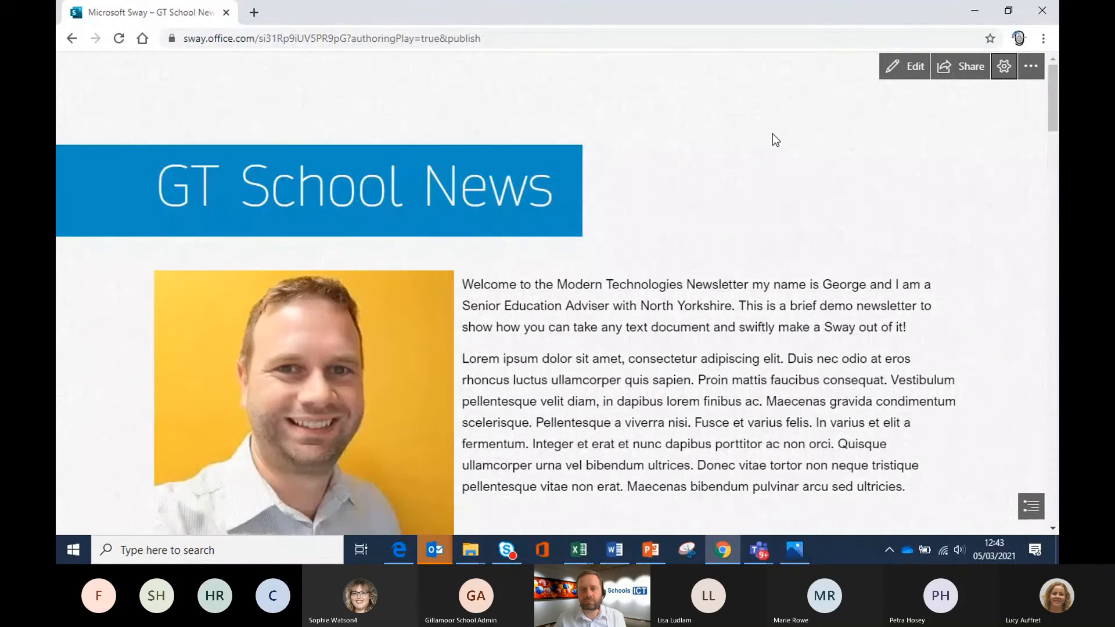
scroll(764, 137, "down", 5)
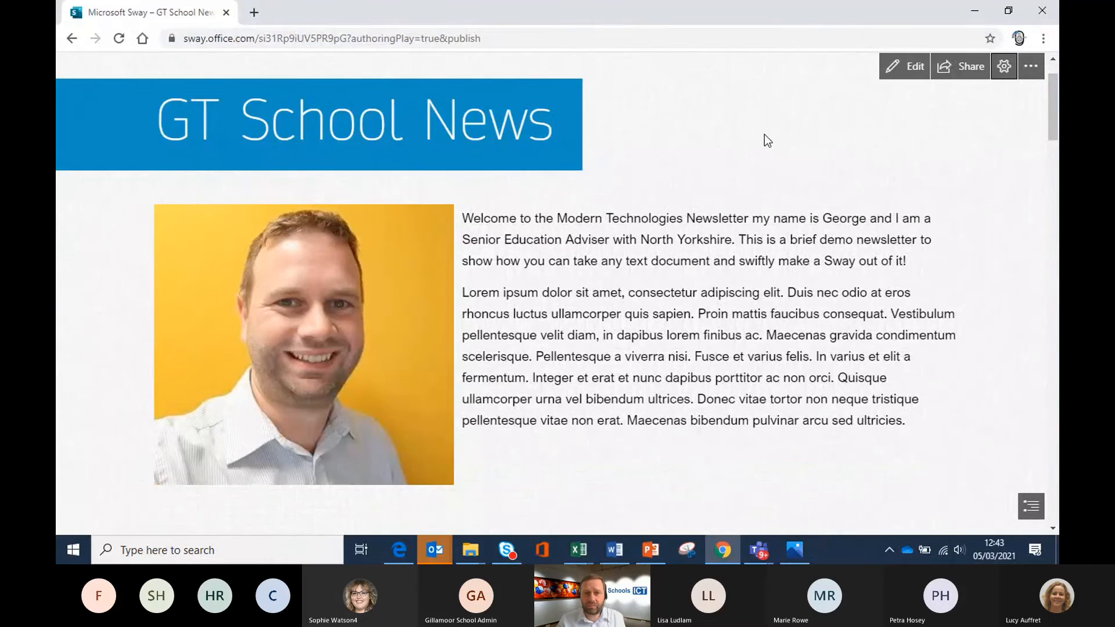
scroll(758, 136, "down", 5)
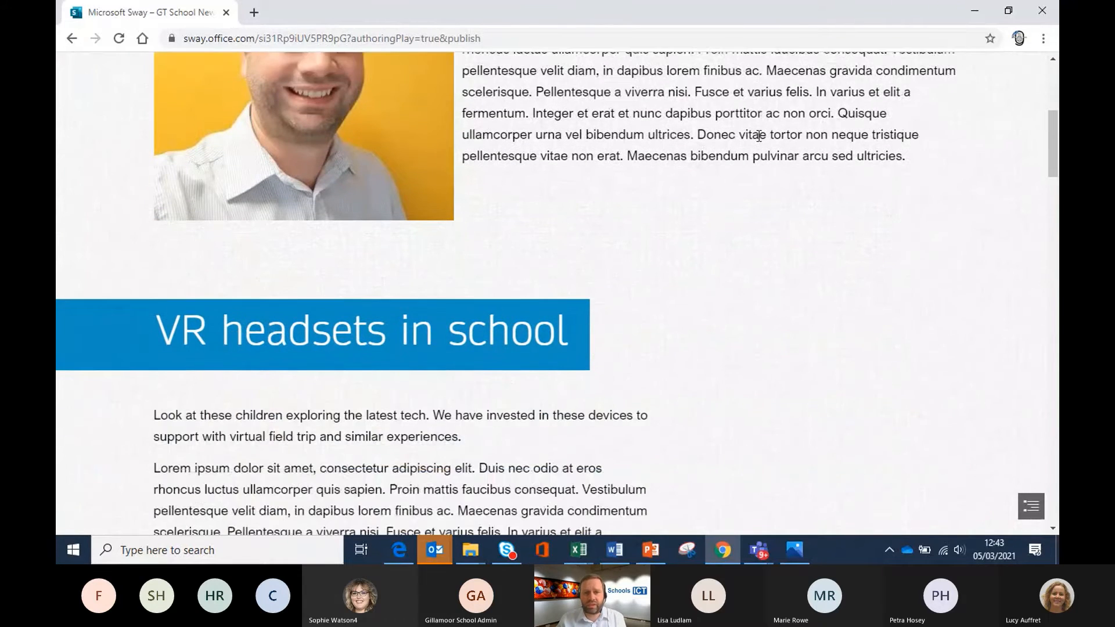
scroll(761, 142, "up", 10)
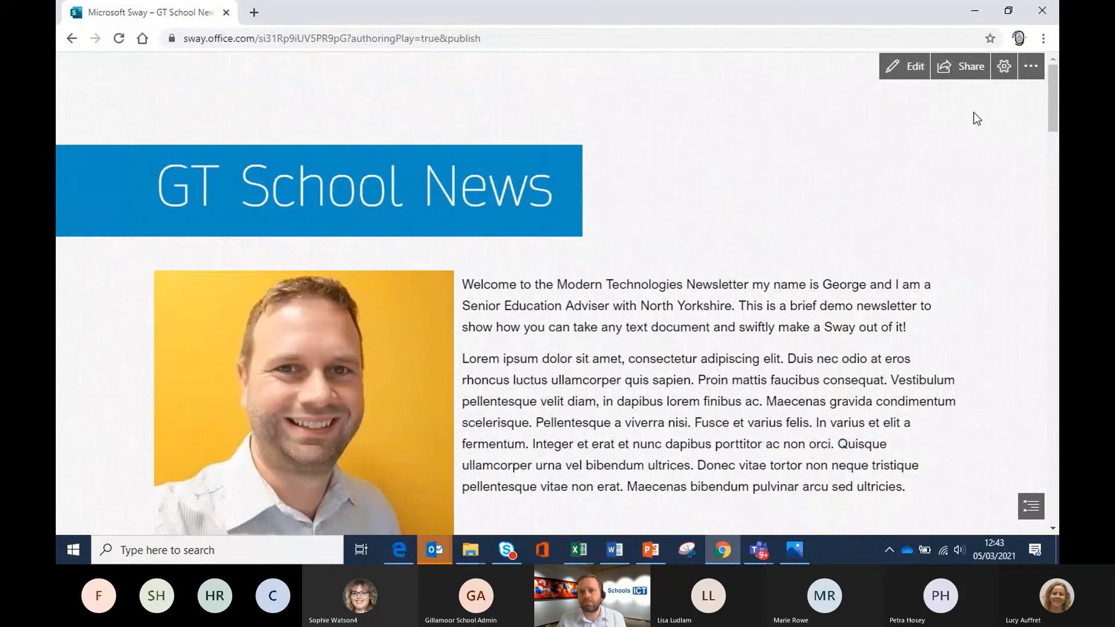
- Share the newsletter with anyone with a link and copy its view link
left_click(961, 75)
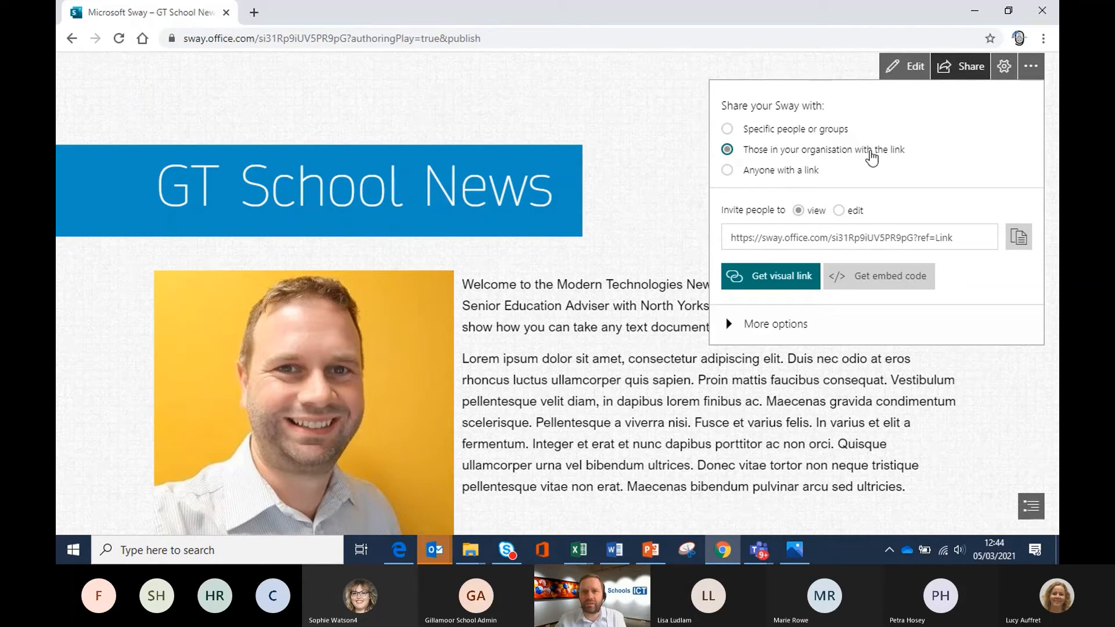
left_click(769, 174)
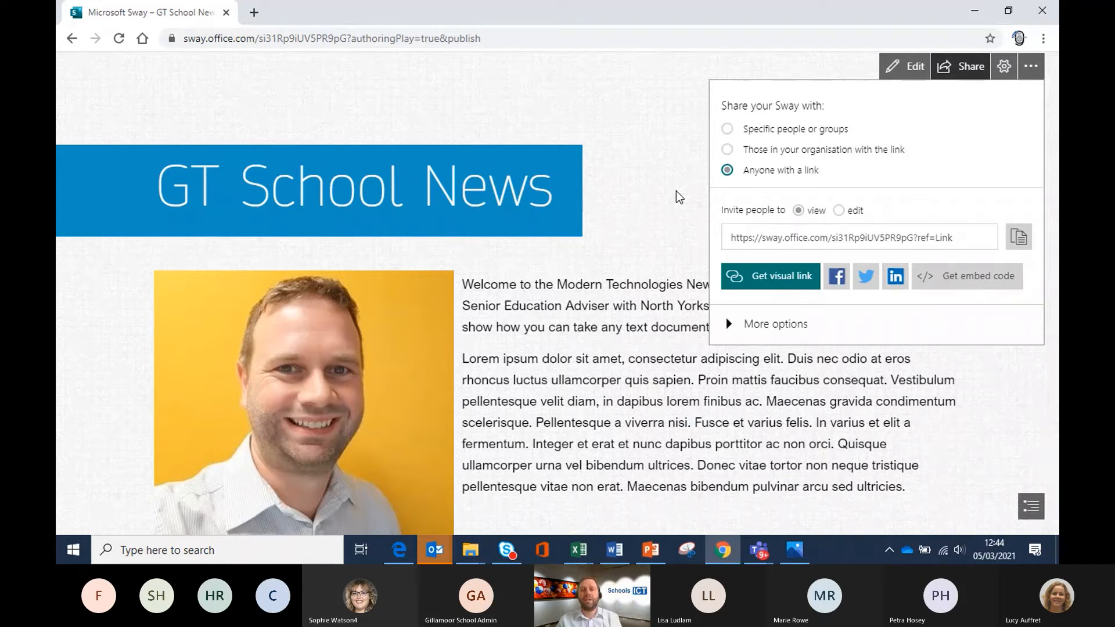
left_click(1020, 235)
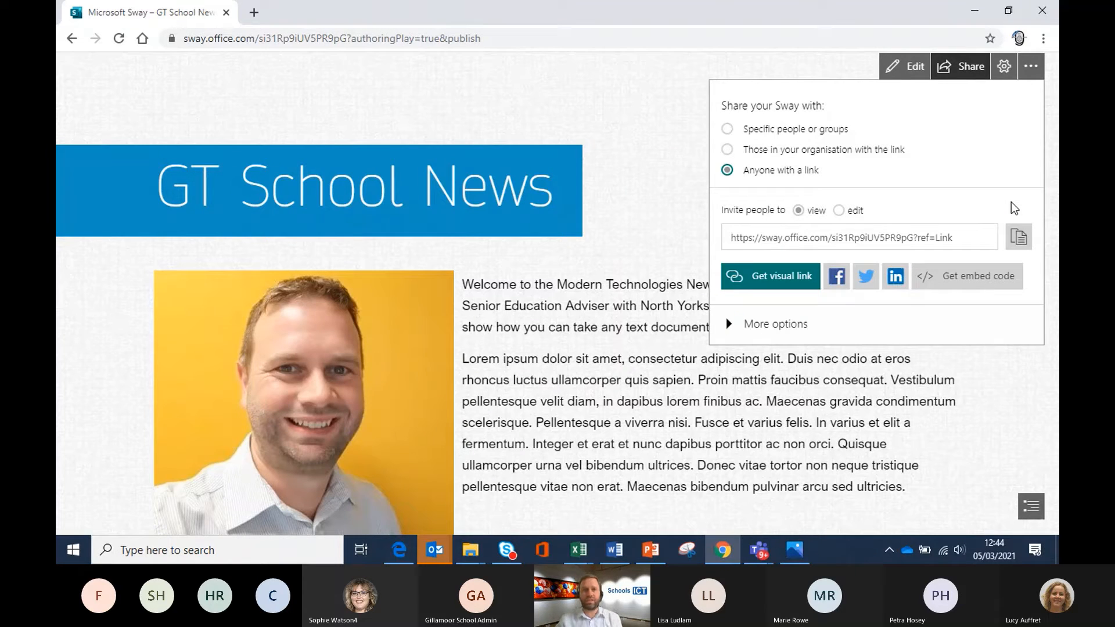
- Preview the newsletter's visual link without copying it, and examine the embed, password and other additional sharing options
left_click(780, 271)
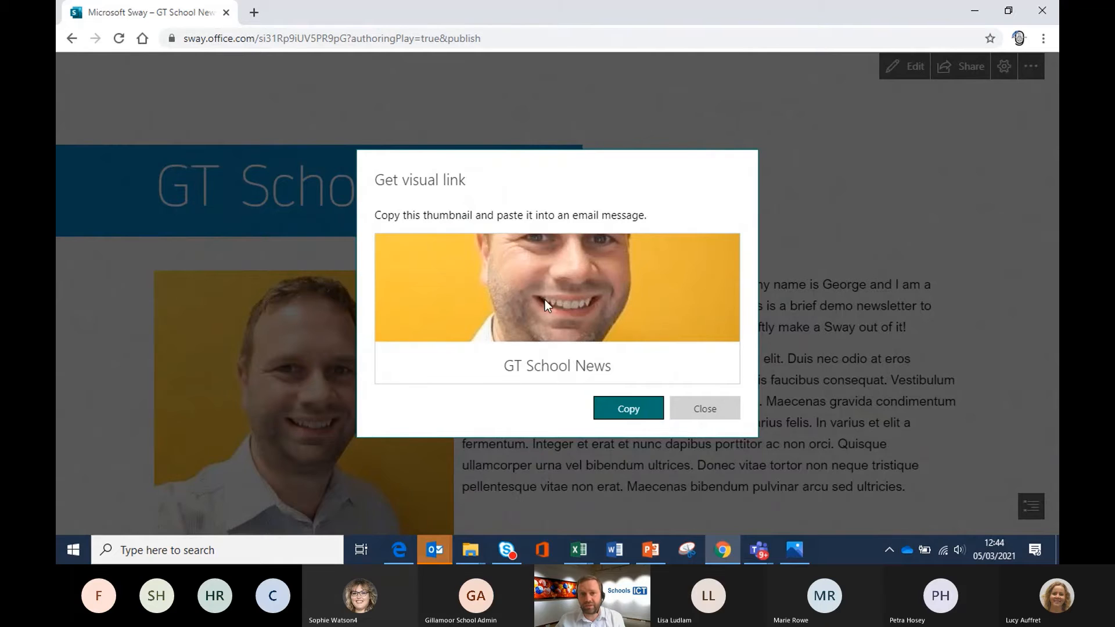
left_click(713, 408)
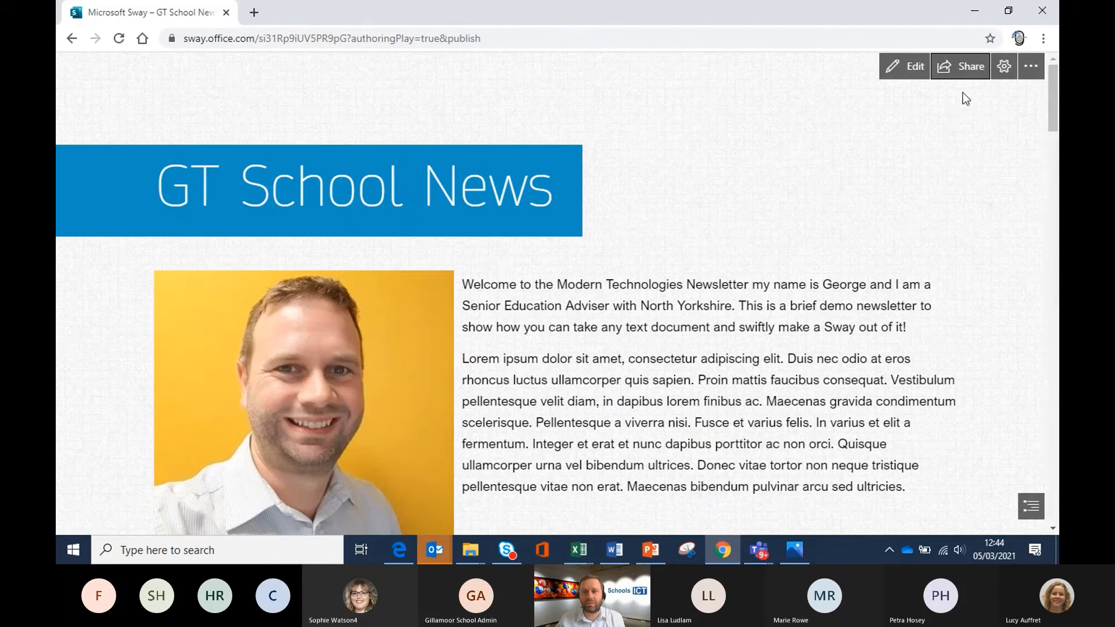
left_click(955, 67)
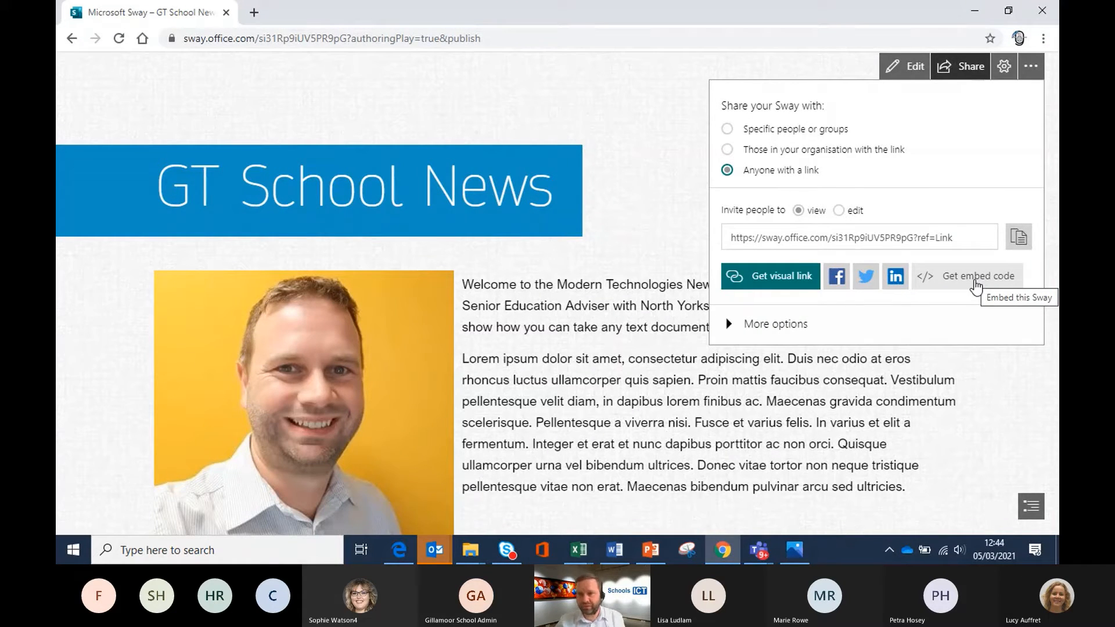
left_click(736, 327)
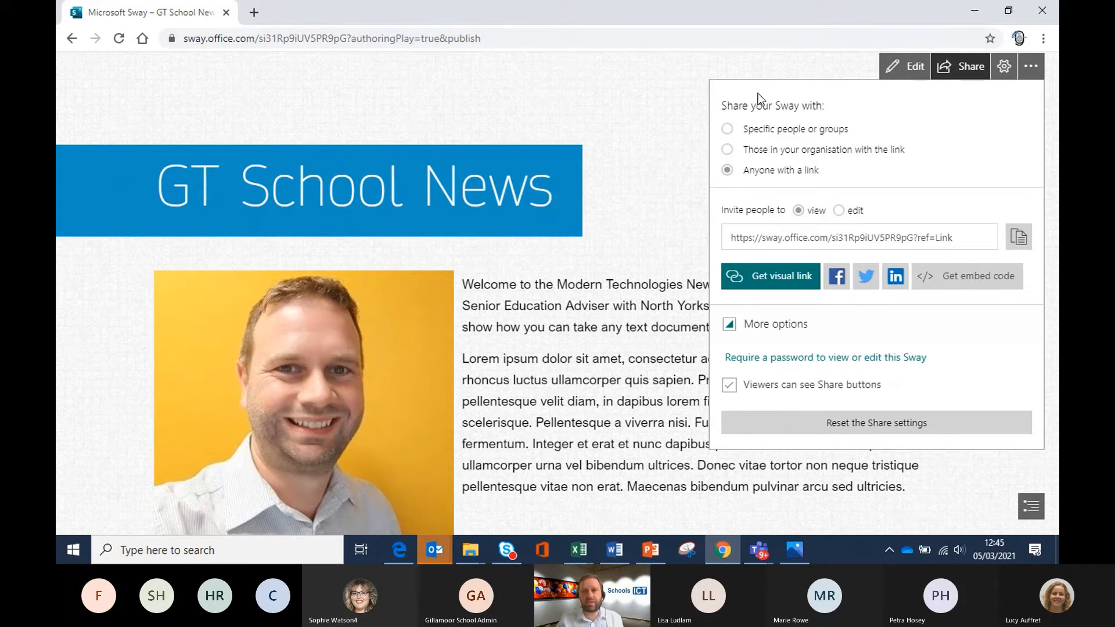
left_click(687, 90)
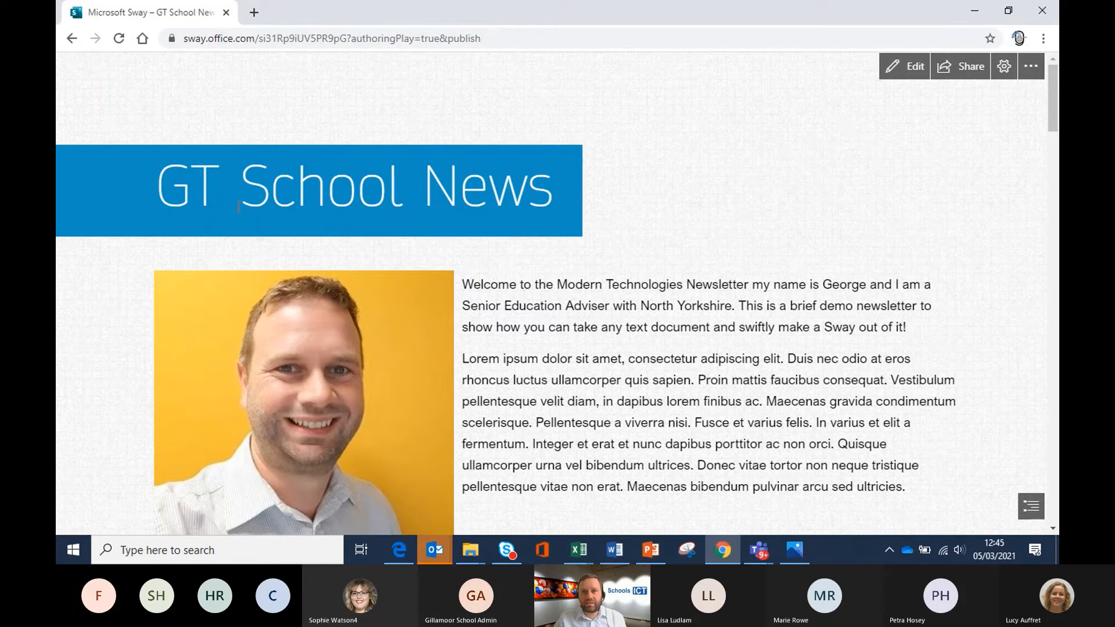
- Open the newsletter for editing and check its page in the Design view
scroll(416, 226, "down", 5)
scroll(420, 236, "up", 4)
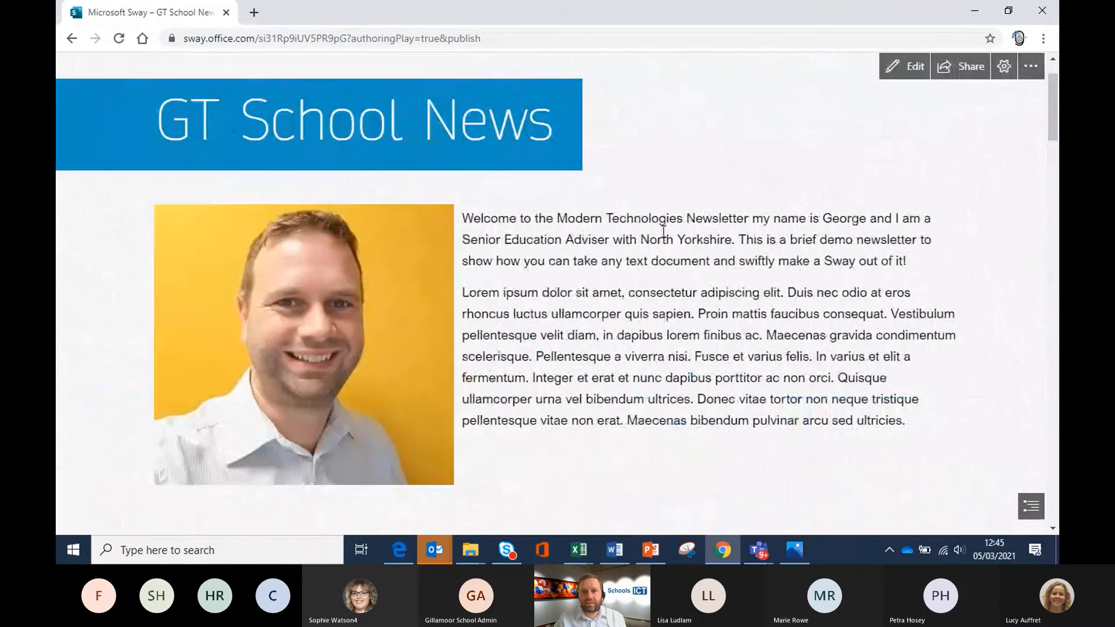
left_click(909, 74)
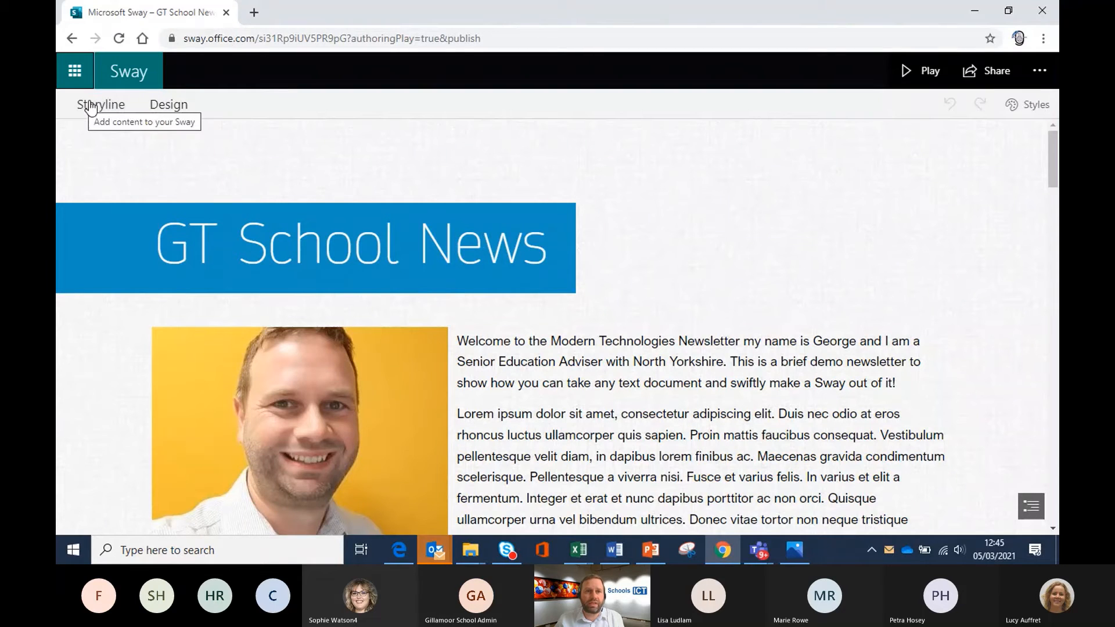
left_click(160, 112)
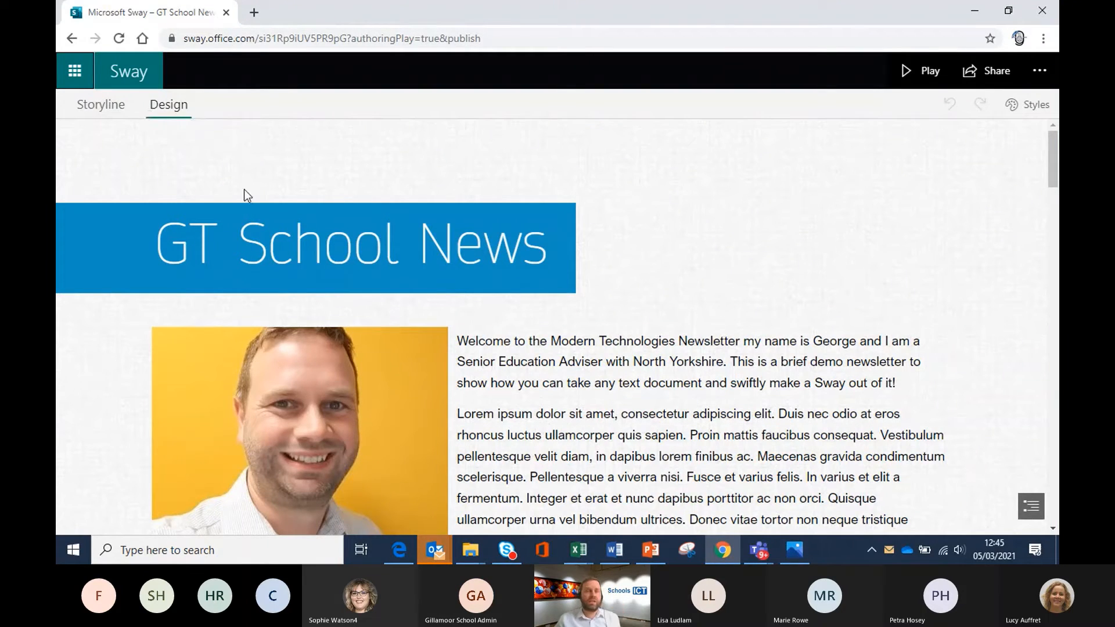
scroll(302, 234, "down", 5)
scroll(301, 235, "up", 5)
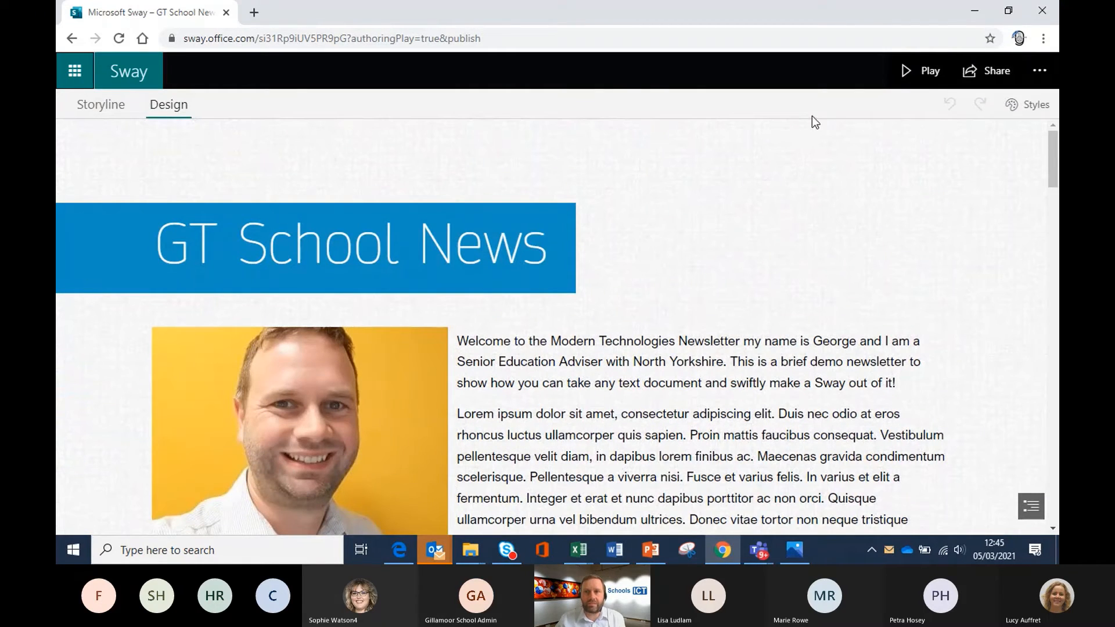
- Open the newsletter's styles and browse the available designs from the layout choices to the floral themes
left_click(1026, 113)
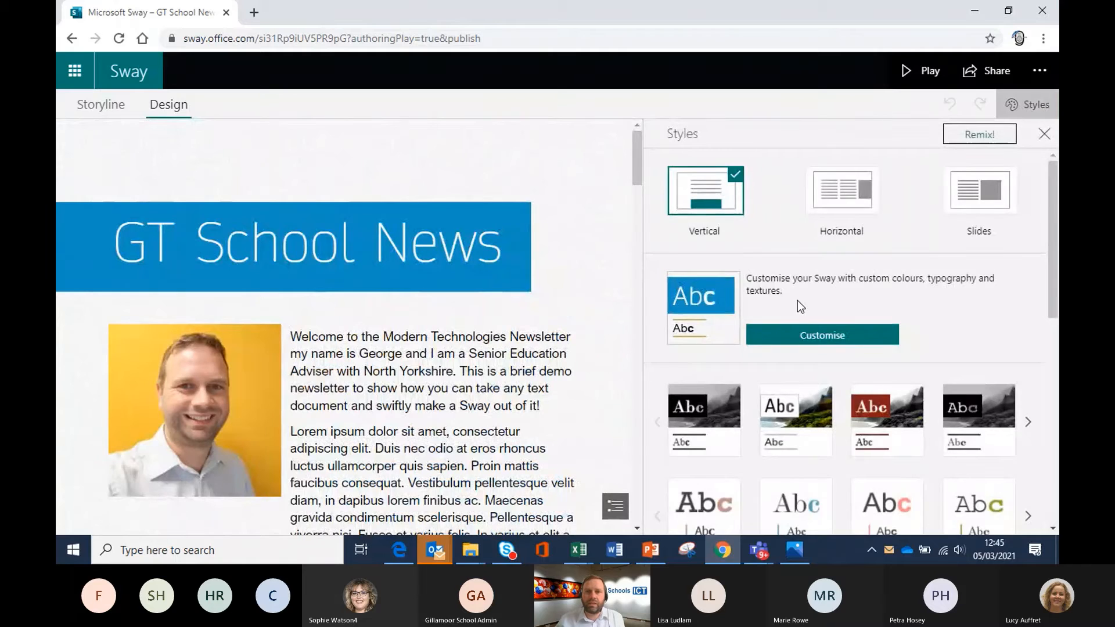
scroll(796, 301, "down", 5)
scroll(796, 301, "down", 2)
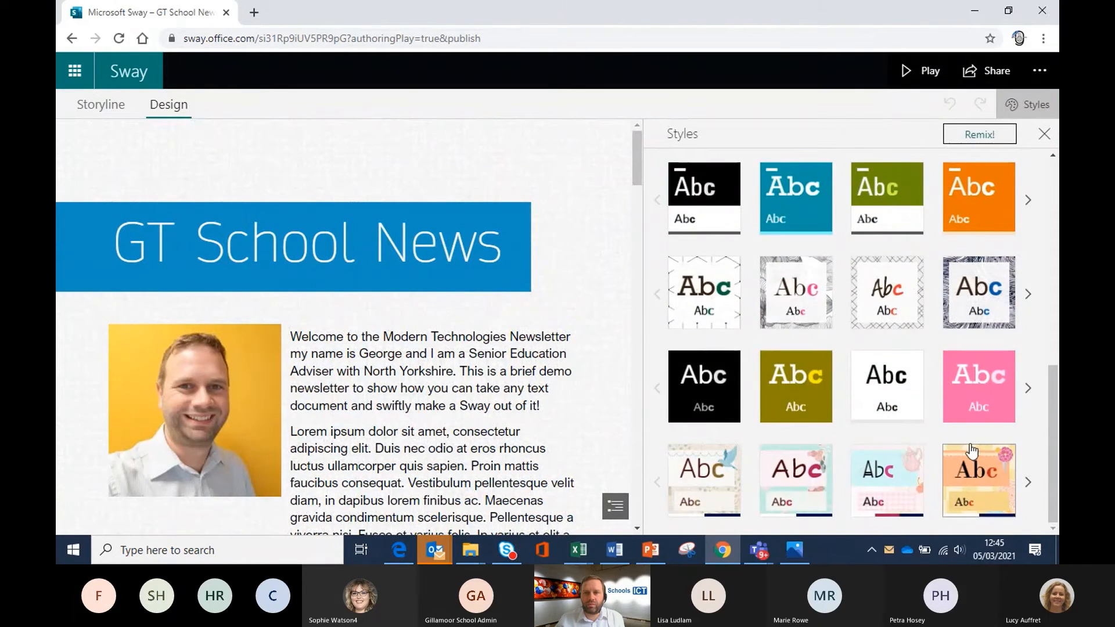
scroll(970, 436, "up", 2)
scroll(974, 367, "up", 6)
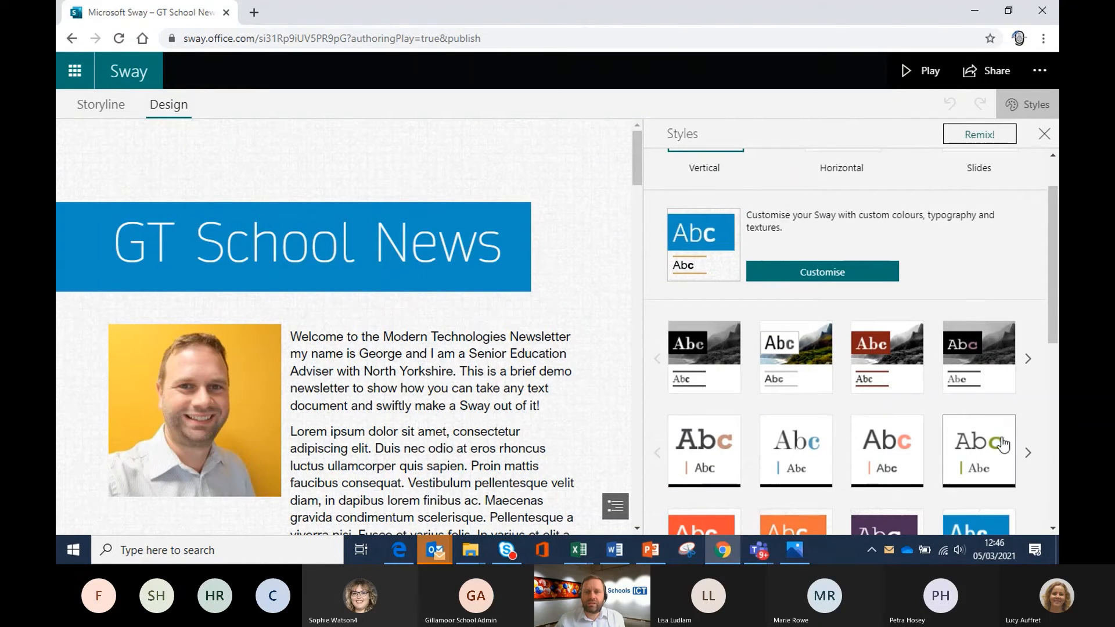
- Try the dark red banner style and the plain white style with brown accents, checking the newsletter down to VR headsets in school
left_click(904, 369)
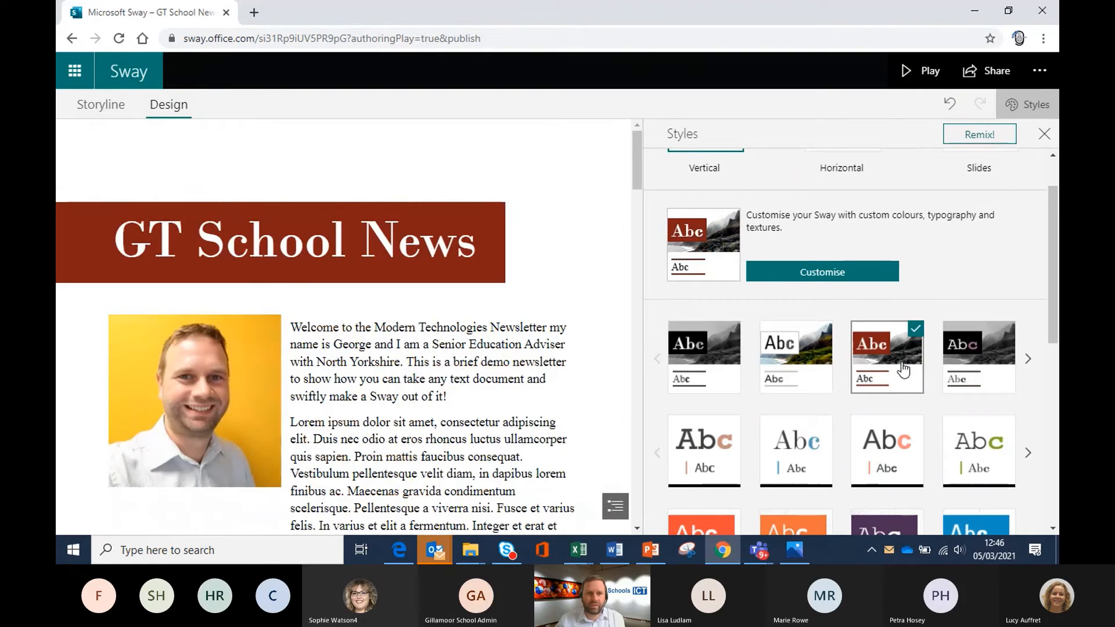
scroll(903, 369, "down", 1)
left_click(717, 398)
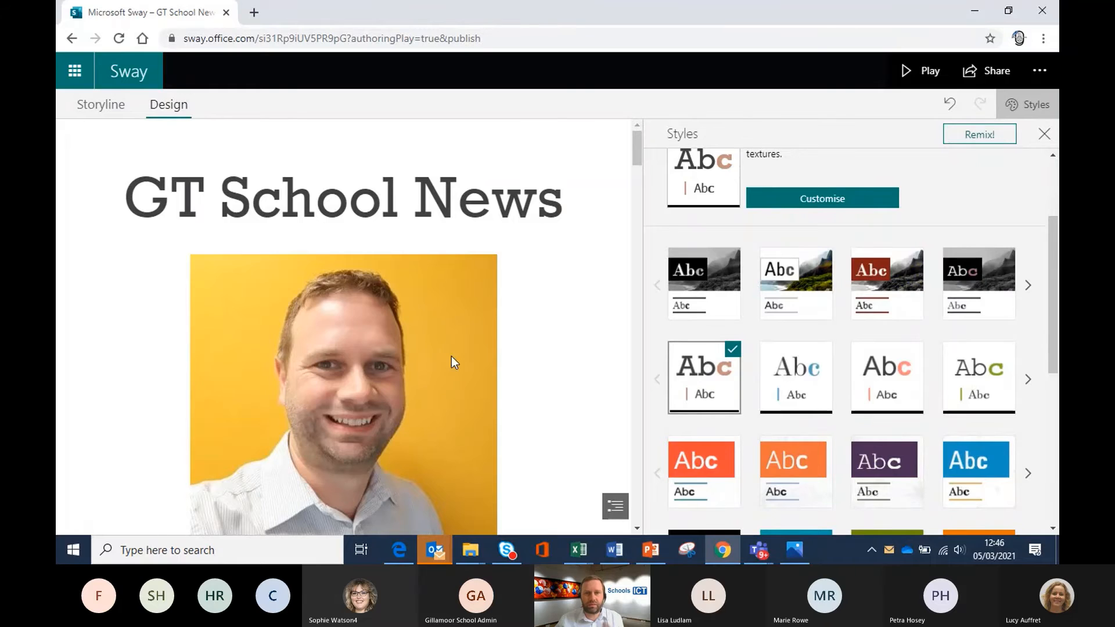
scroll(398, 339, "down", 4)
scroll(401, 339, "down", 4)
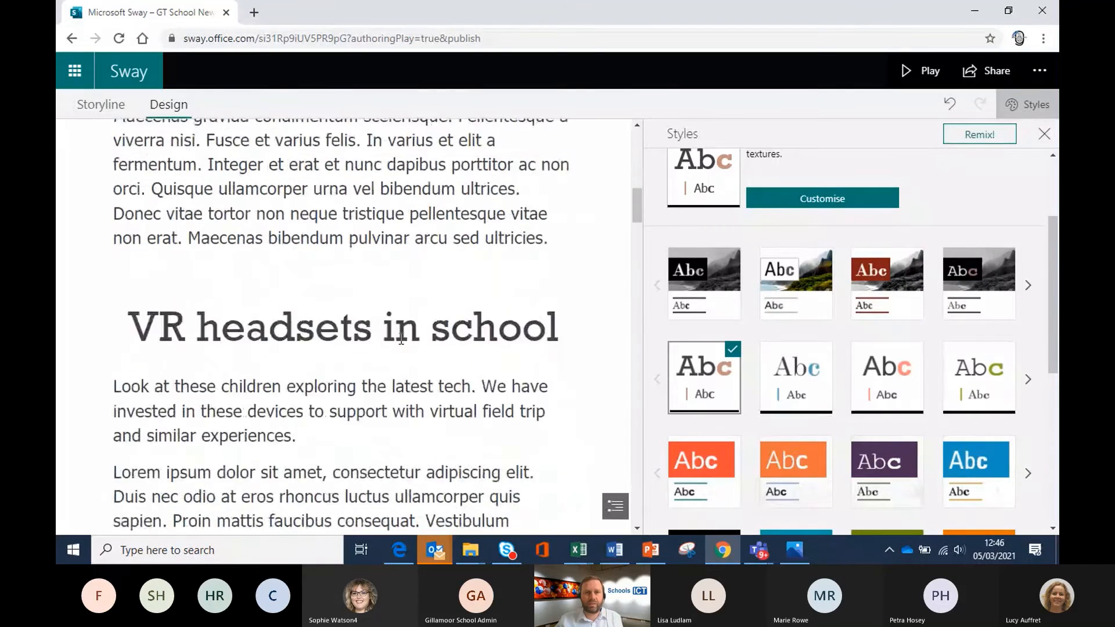
scroll(396, 339, "up", 9)
- Try the red-orange banner style and the lighter orange banner style, checking the newsletter down to the chromebooks and laptops section
left_click(703, 467)
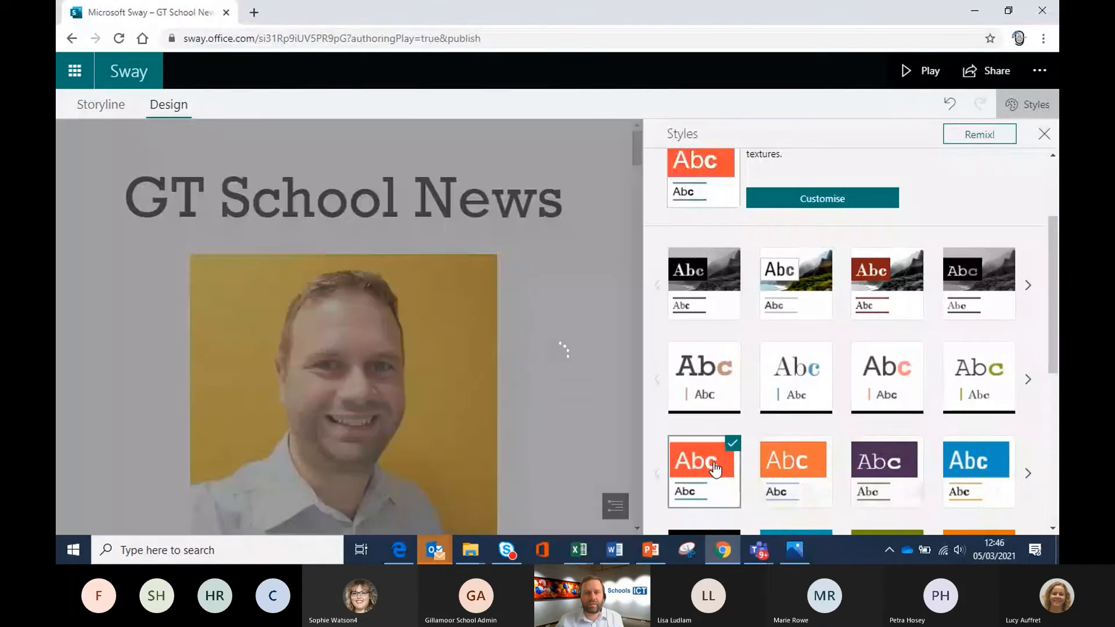
scroll(445, 367, "down", 5)
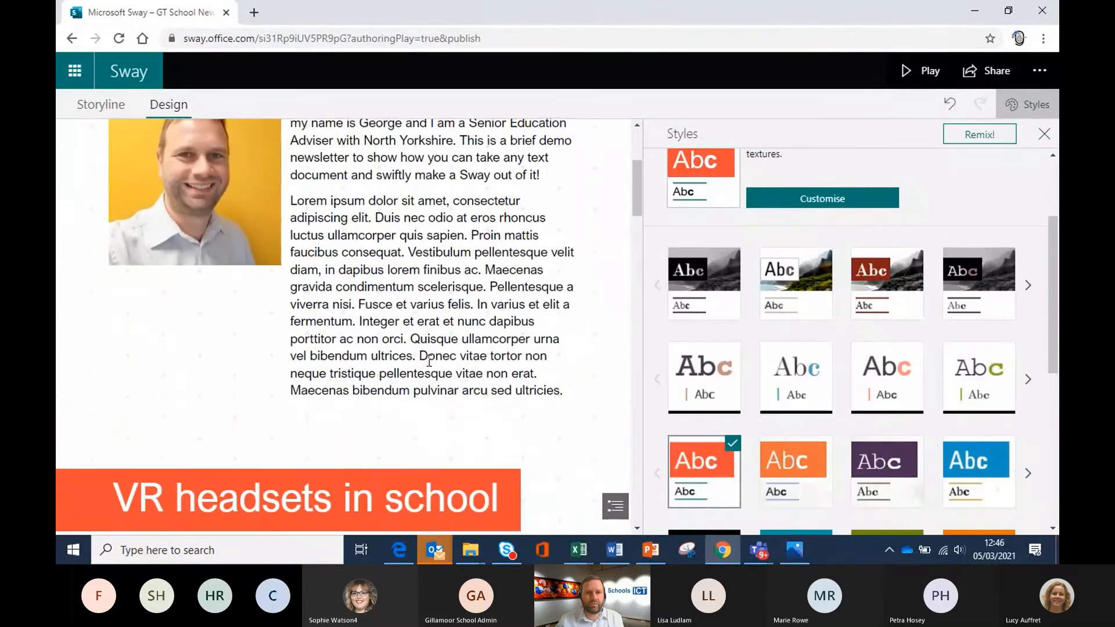
left_click(785, 475)
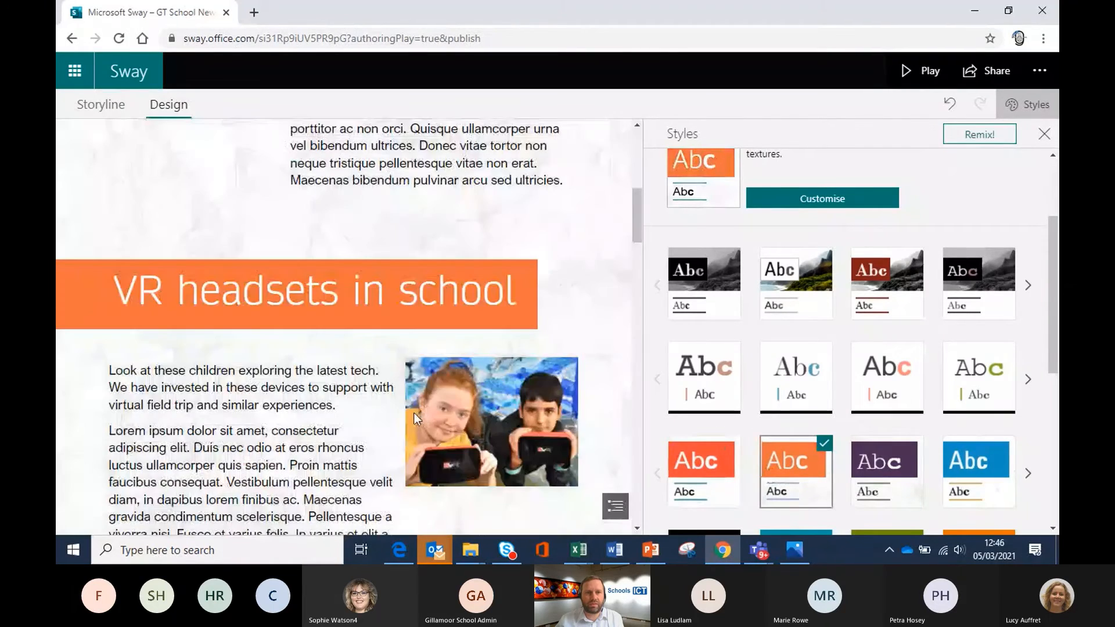
scroll(416, 412, "down", 6)
scroll(415, 413, "down", 3)
- Try the olive-green banner style and the crosshatched style with handwritten red lettering on the newsletter
scroll(851, 402, "down", 3)
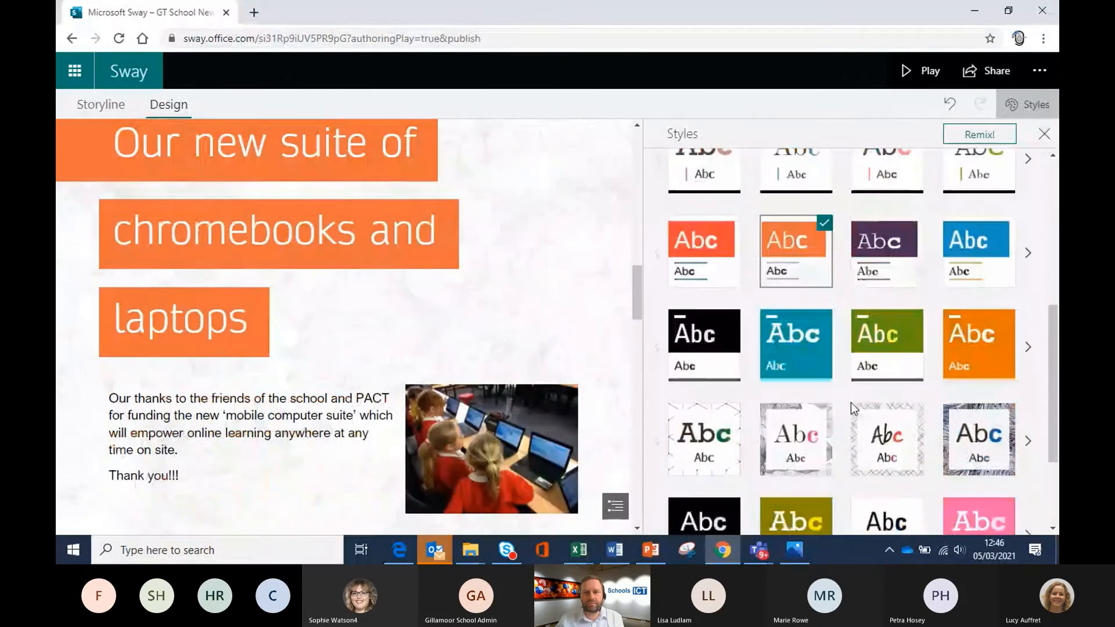
left_click(885, 372)
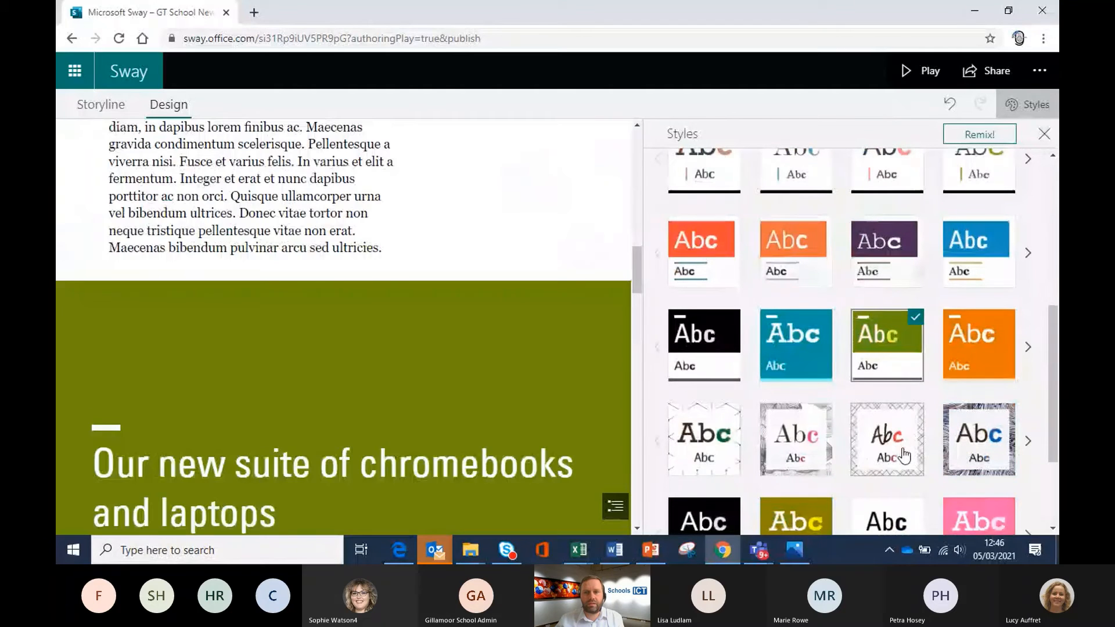
left_click(903, 456)
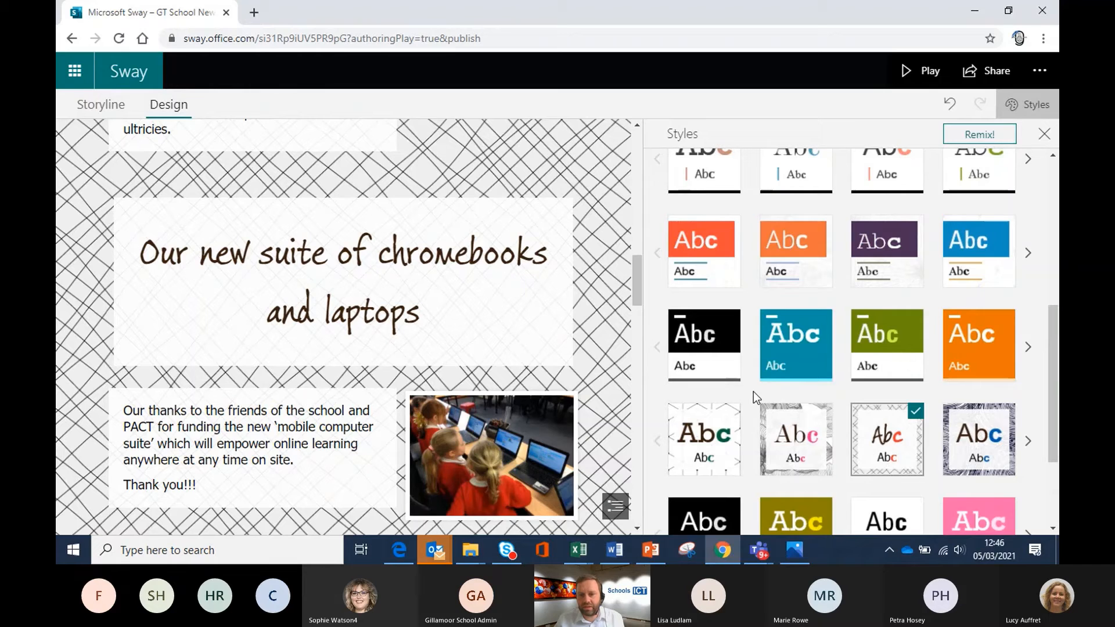
- Try the solid mustard style and the teal floral style, and settle on the cream scrapbook style with the blue bird
scroll(754, 391, "down", 3)
left_click(790, 392)
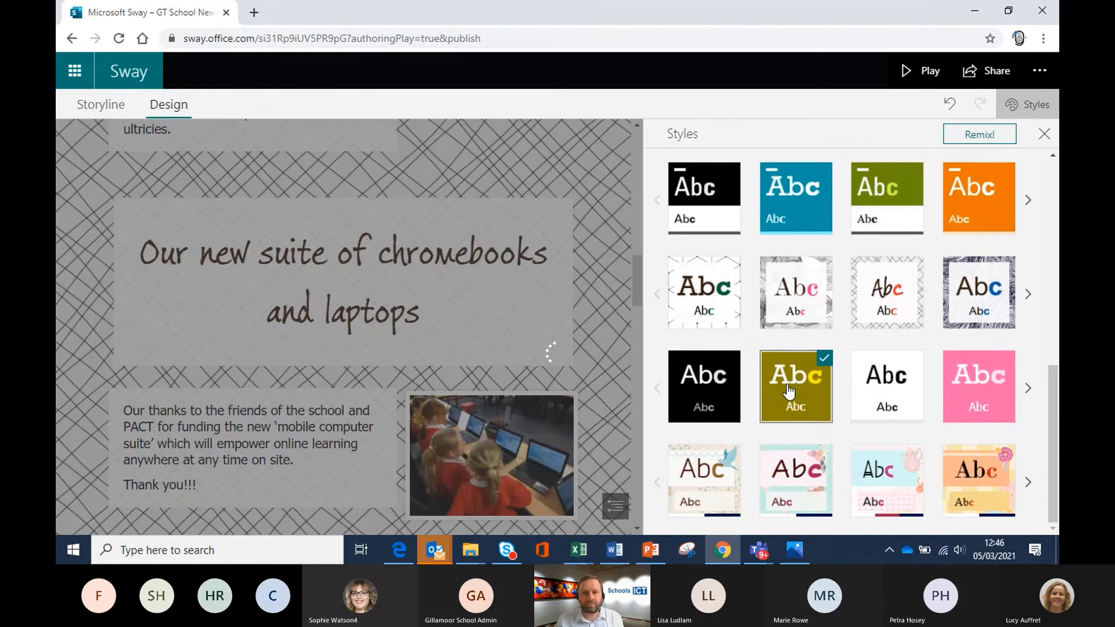
left_click(723, 481)
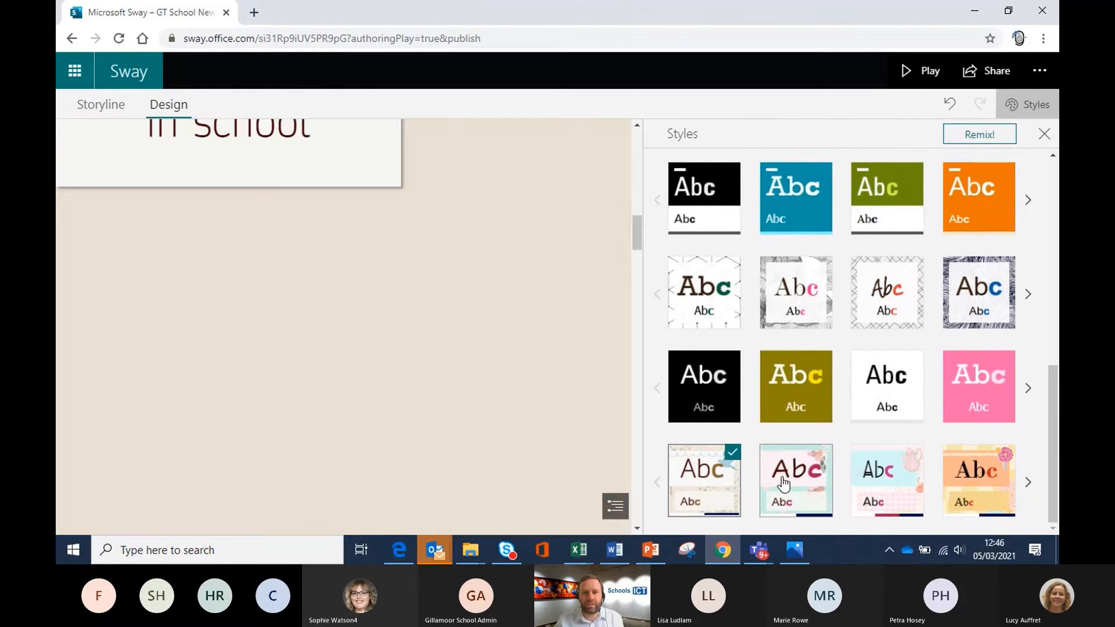
left_click(783, 483)
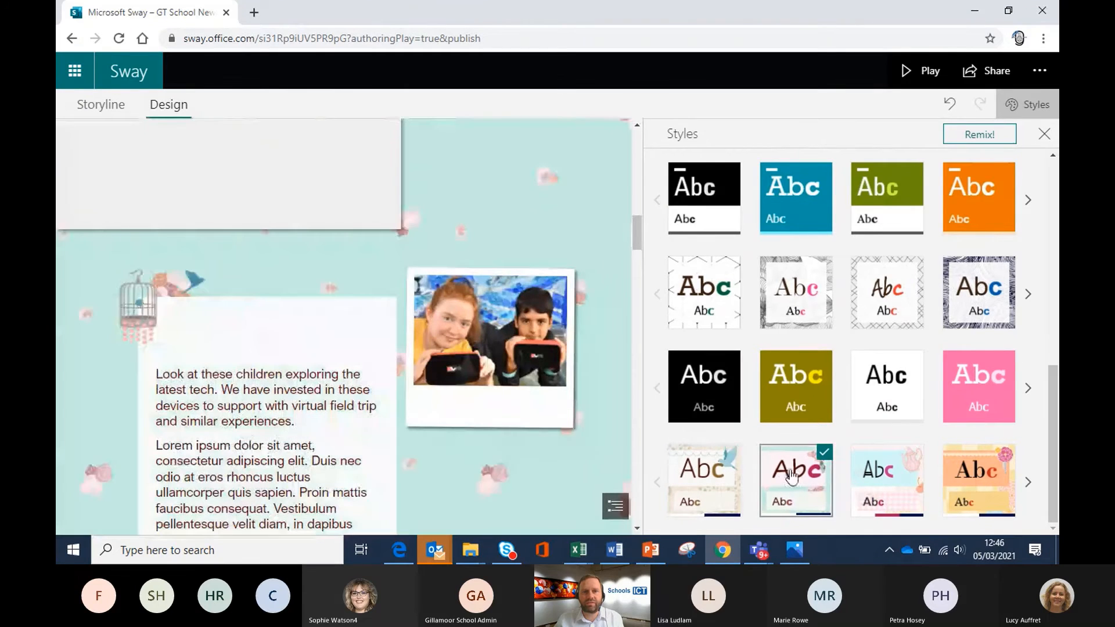
left_click(737, 477)
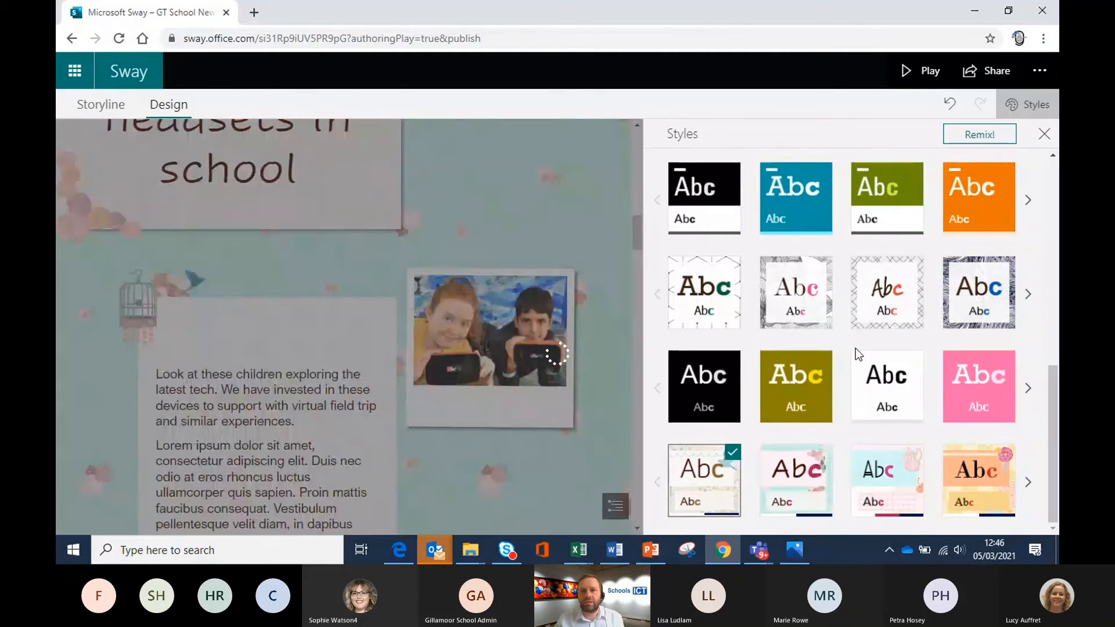
- Examine the customisation options for colour inspiration, palettes, fonts, animation emphasis and text size, and close the styles without changing them
scroll(856, 348, "up", 5)
scroll(723, 323, "up", 1)
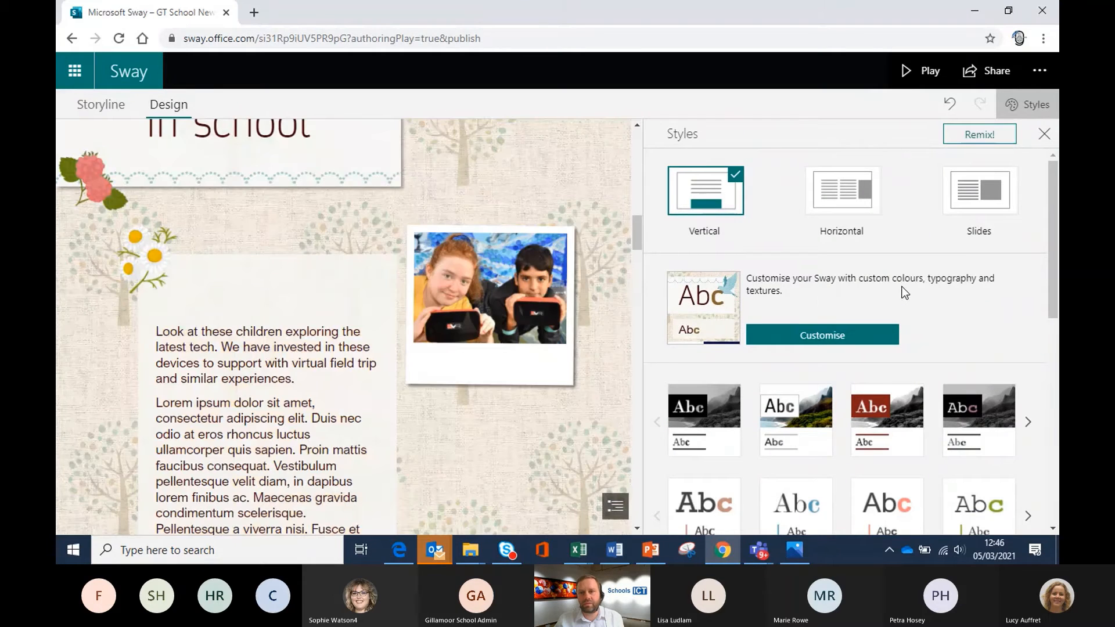
left_click(830, 338)
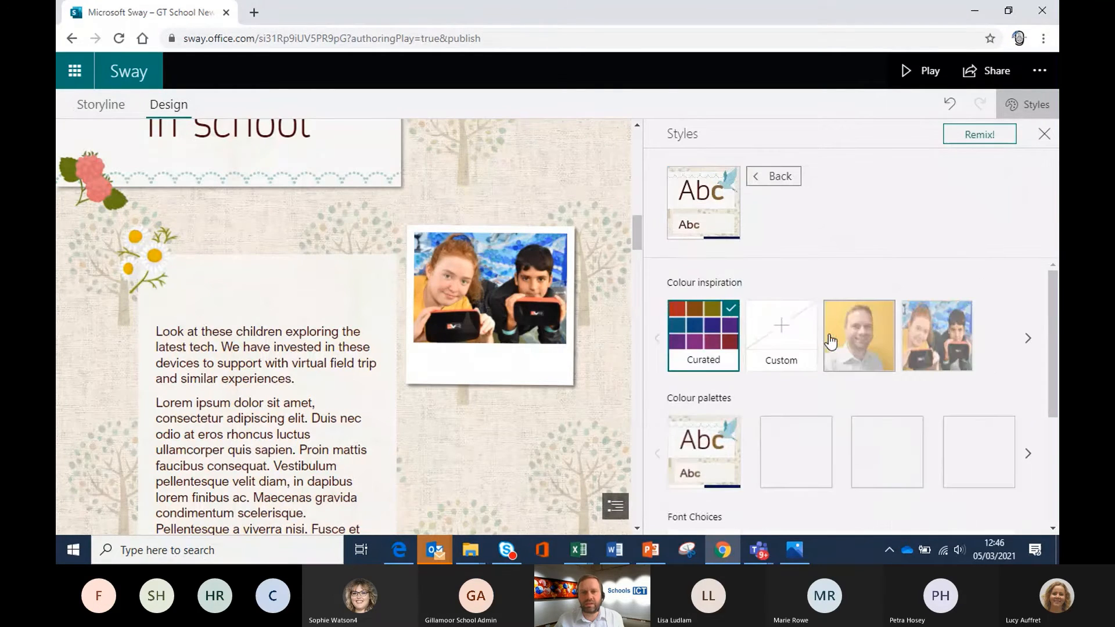
scroll(809, 394, "down", 4)
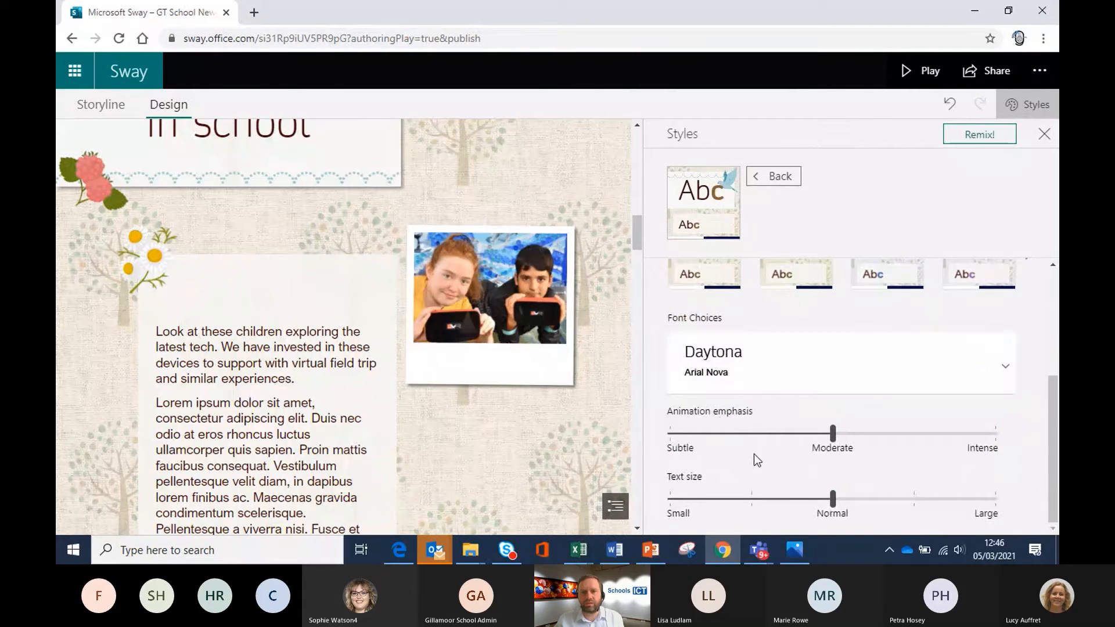
scroll(782, 361, "up", 5)
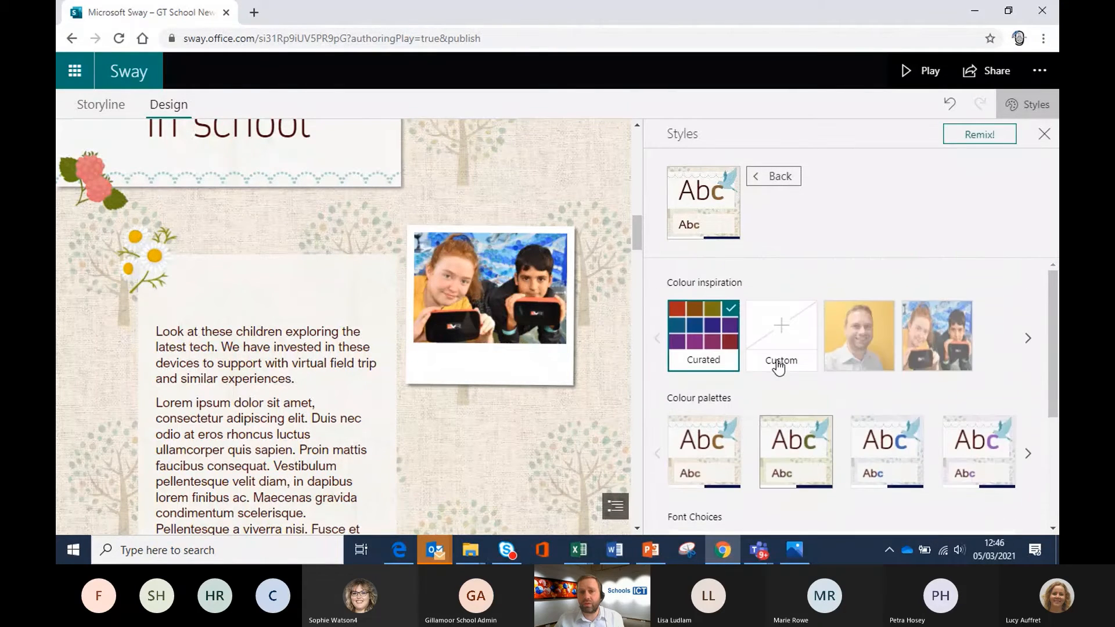
left_click(781, 174)
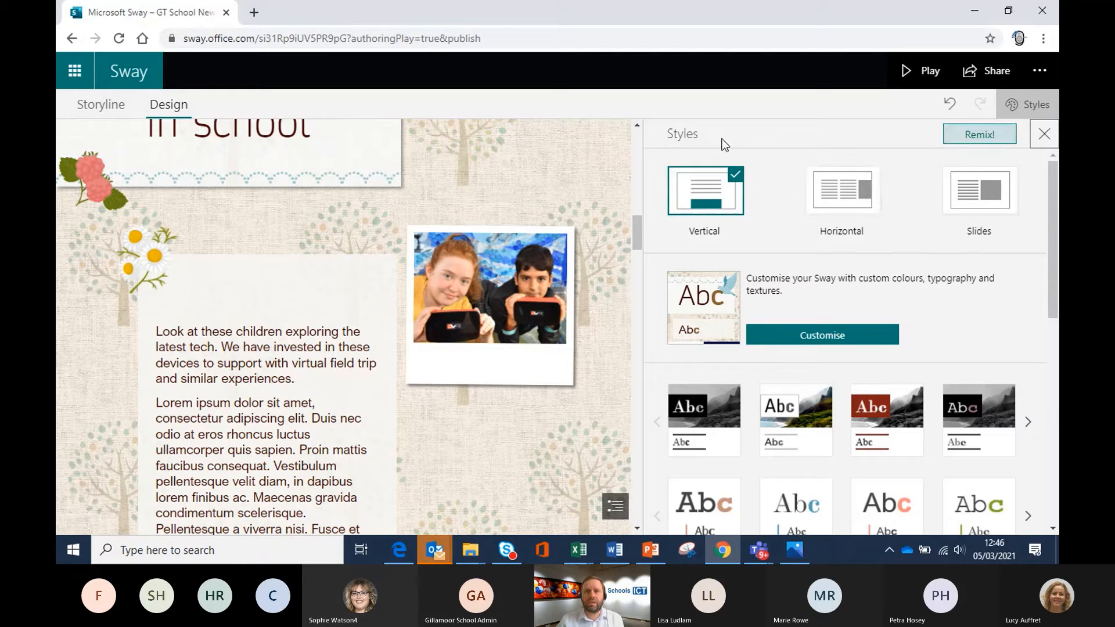
left_click(1039, 134)
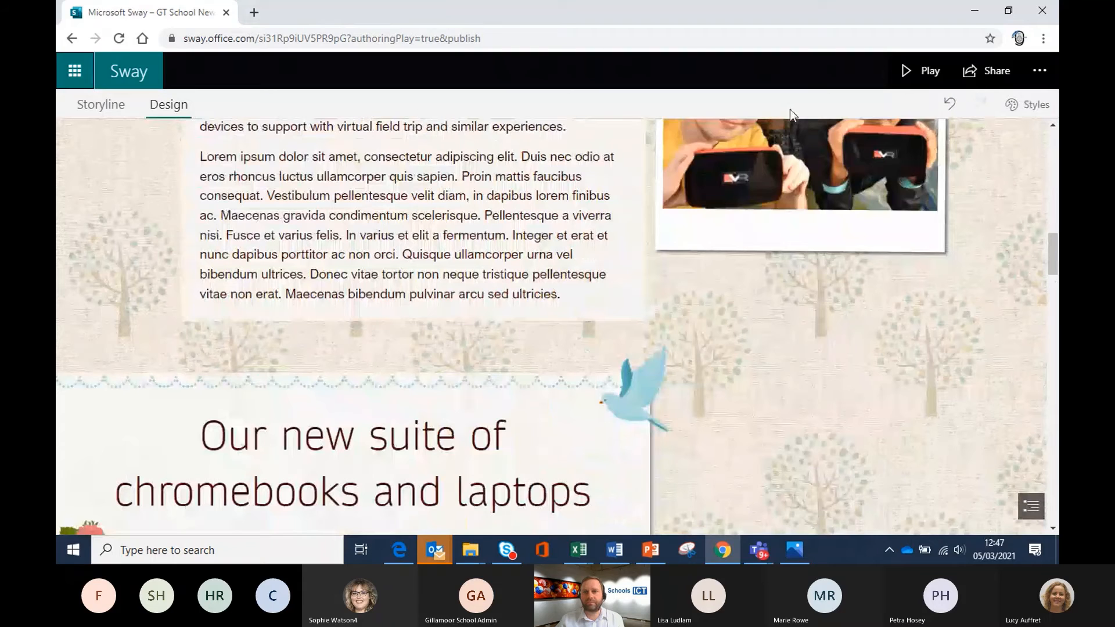
- Reopen the styles, remix the newsletter's design and review the result as far as the VR headsets text
left_click(1017, 112)
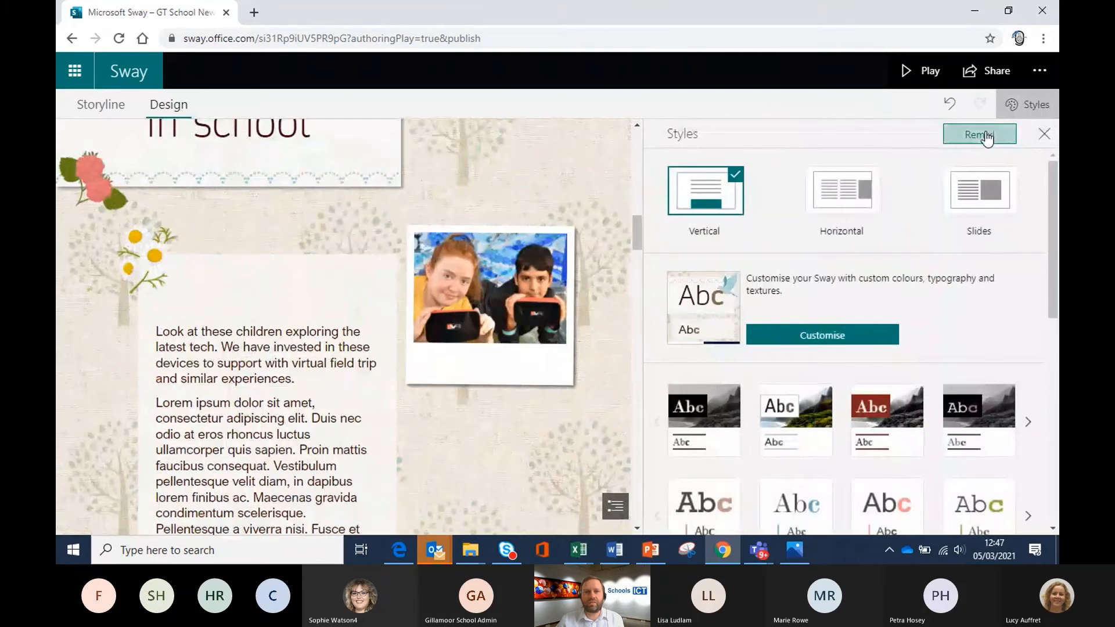
left_click(985, 134)
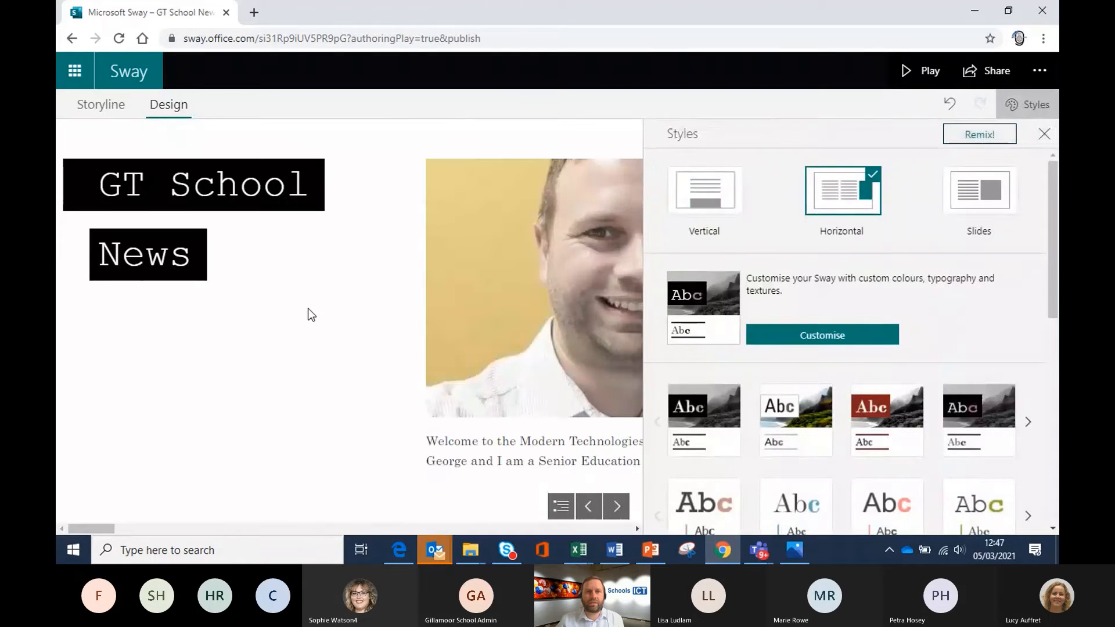
scroll(428, 324, "down", 3)
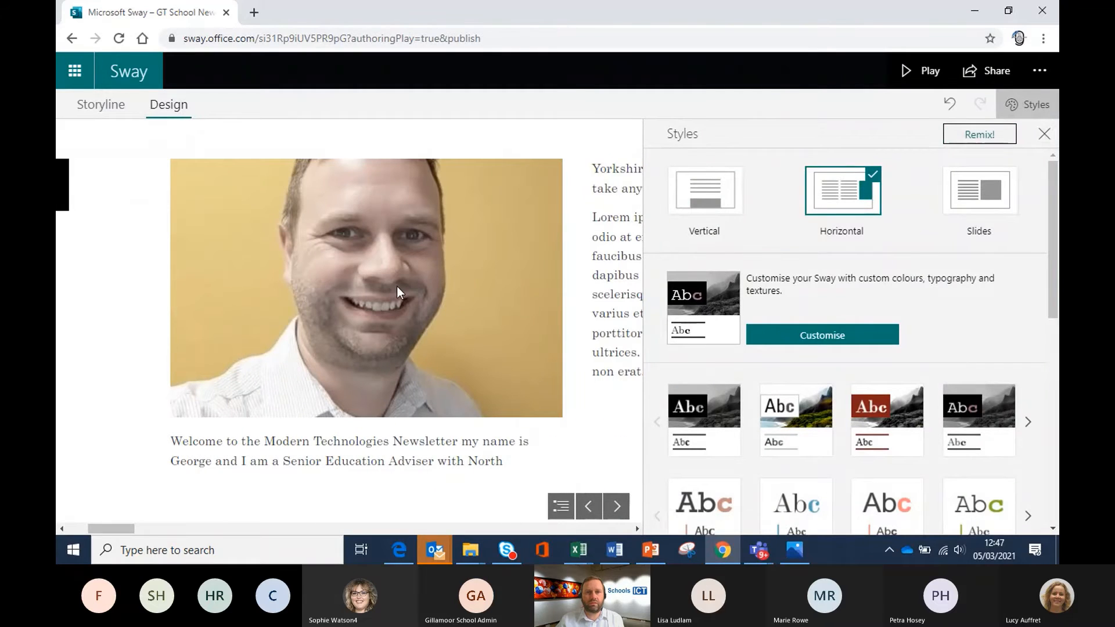
scroll(308, 277, "down", 5)
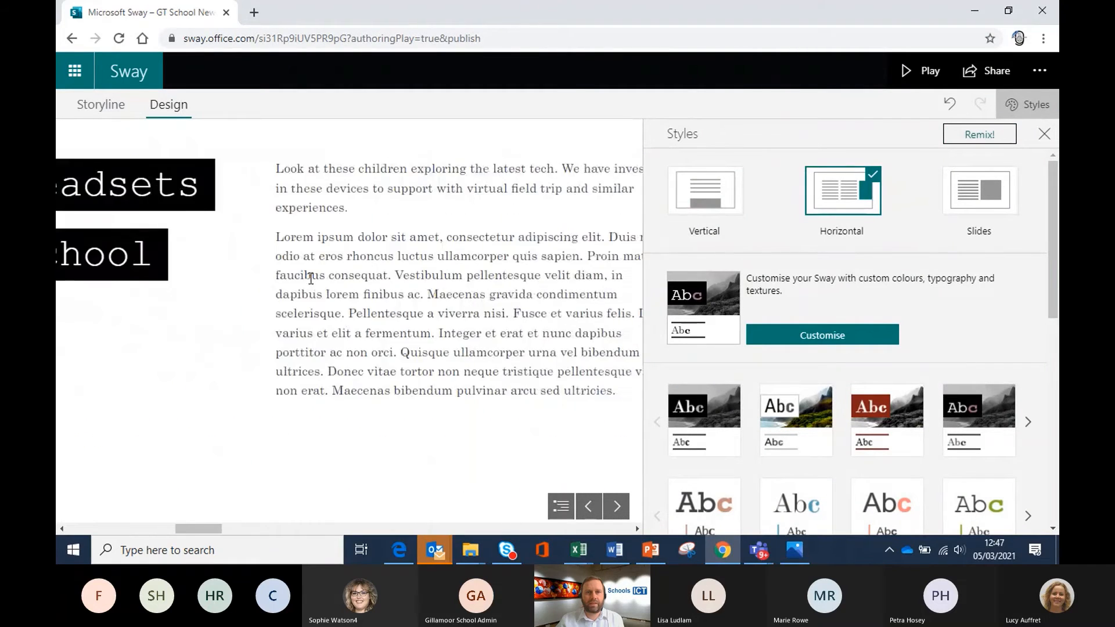
- Remix the design two more times and look through the title, portrait and welcome text
left_click(965, 137)
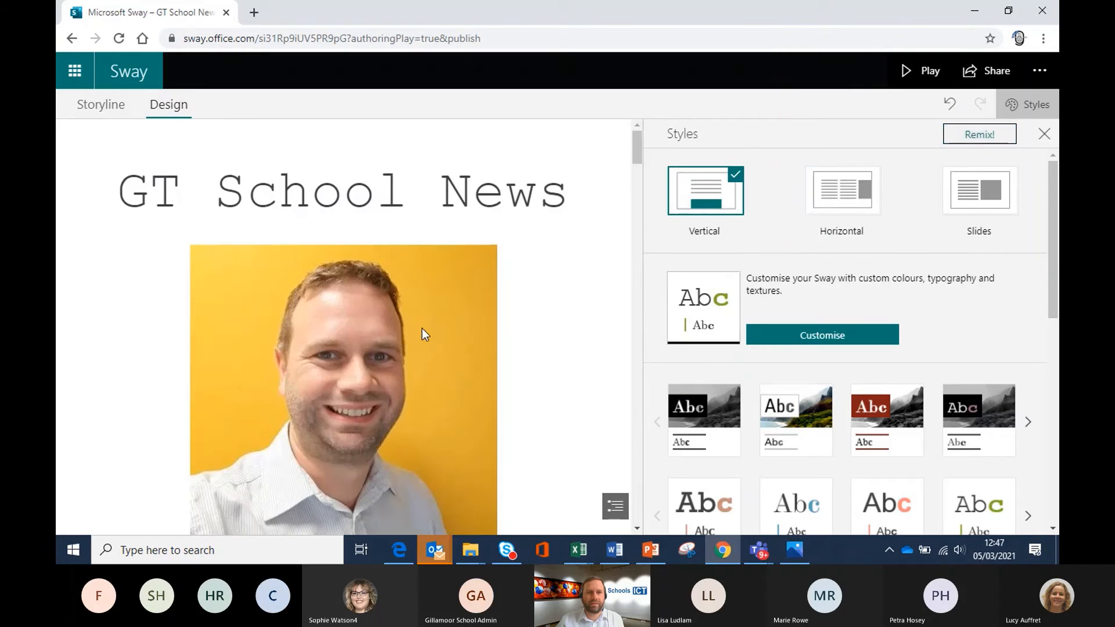
left_click(976, 135)
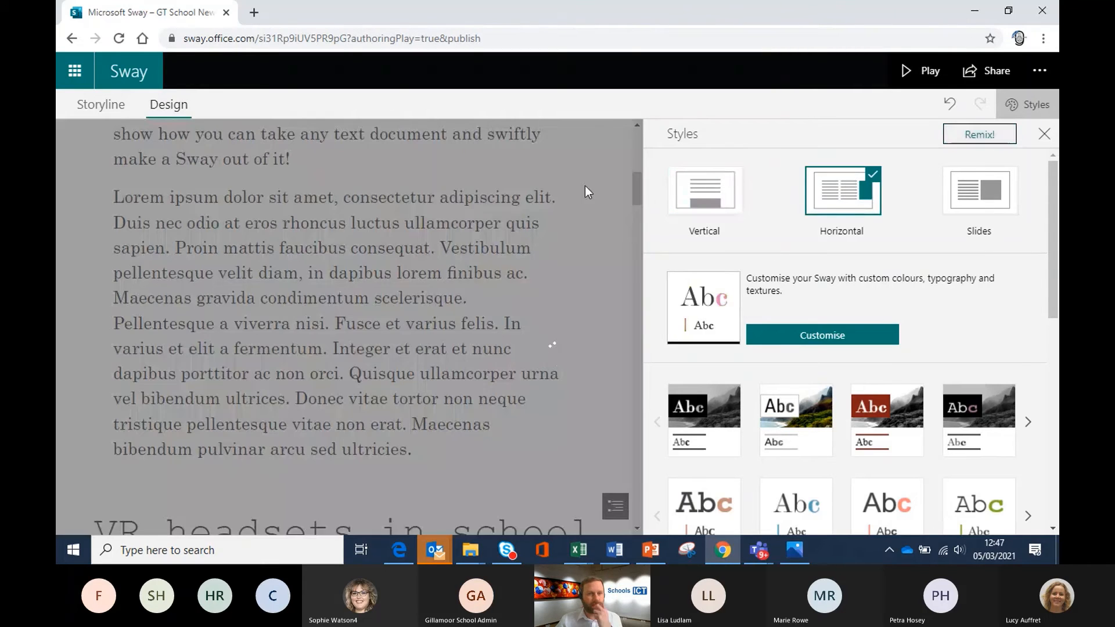
scroll(242, 274, "down", 4)
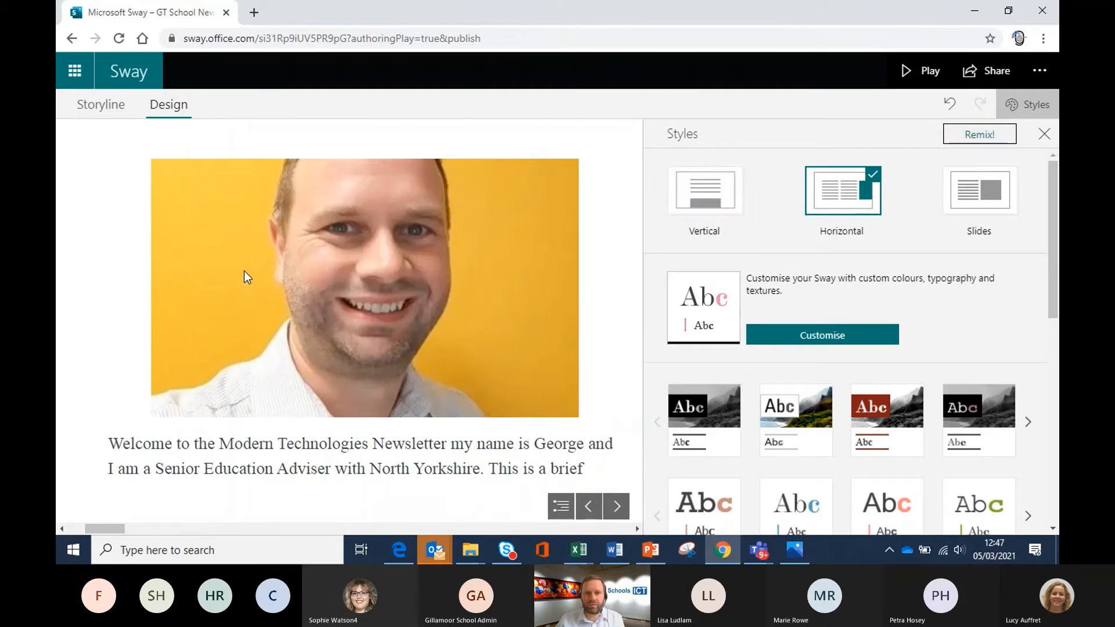
scroll(244, 270, "down", 2)
- Generate another two remixes of the newsletter and check the page down to the VR headsets photo
left_click(989, 142)
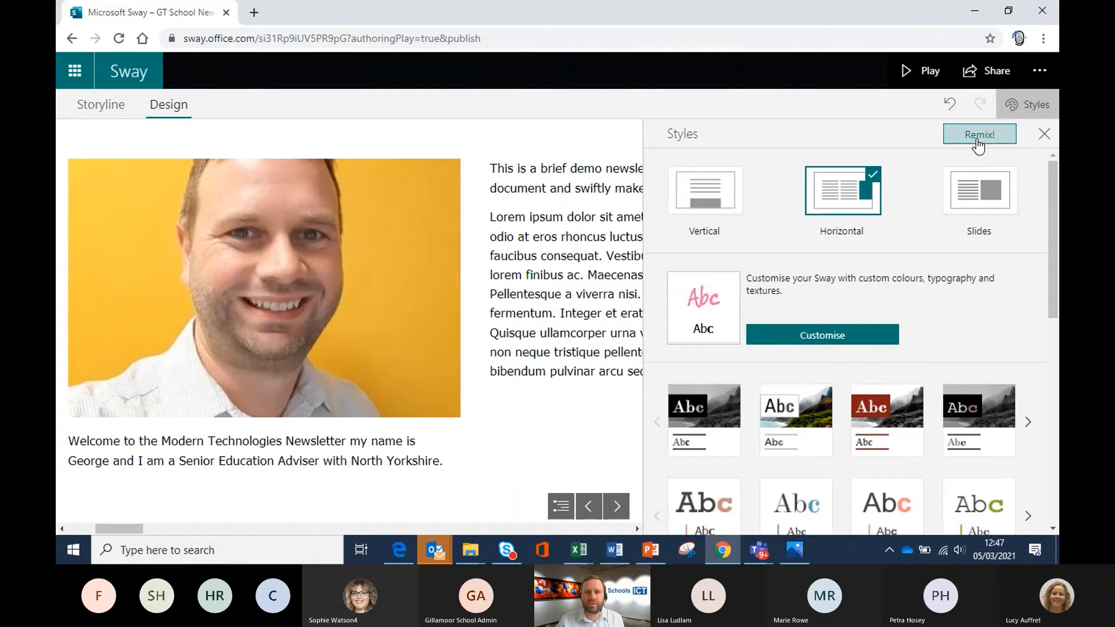
left_click(978, 139)
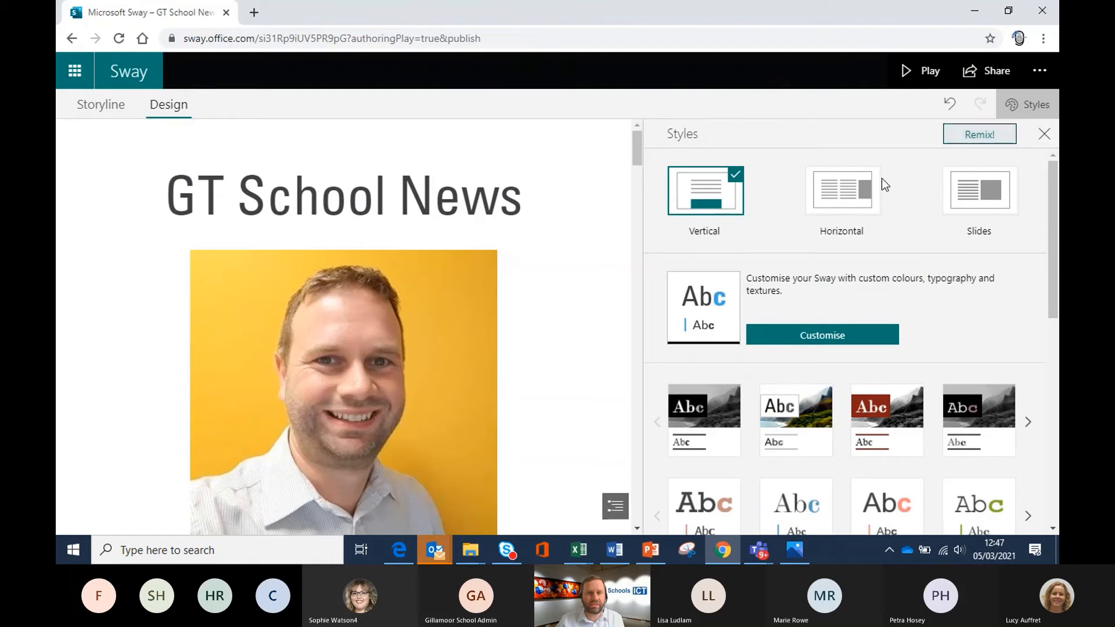
scroll(336, 385, "down", 15)
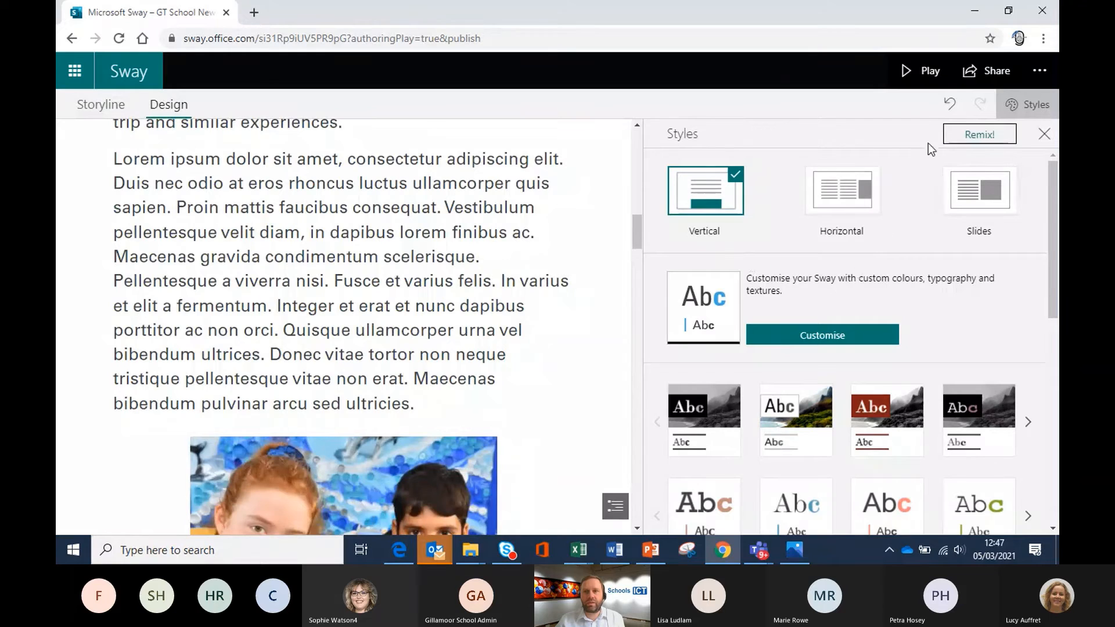
- Undo the last remix and apply the red-orange banner style to the newsletter
left_click(951, 106)
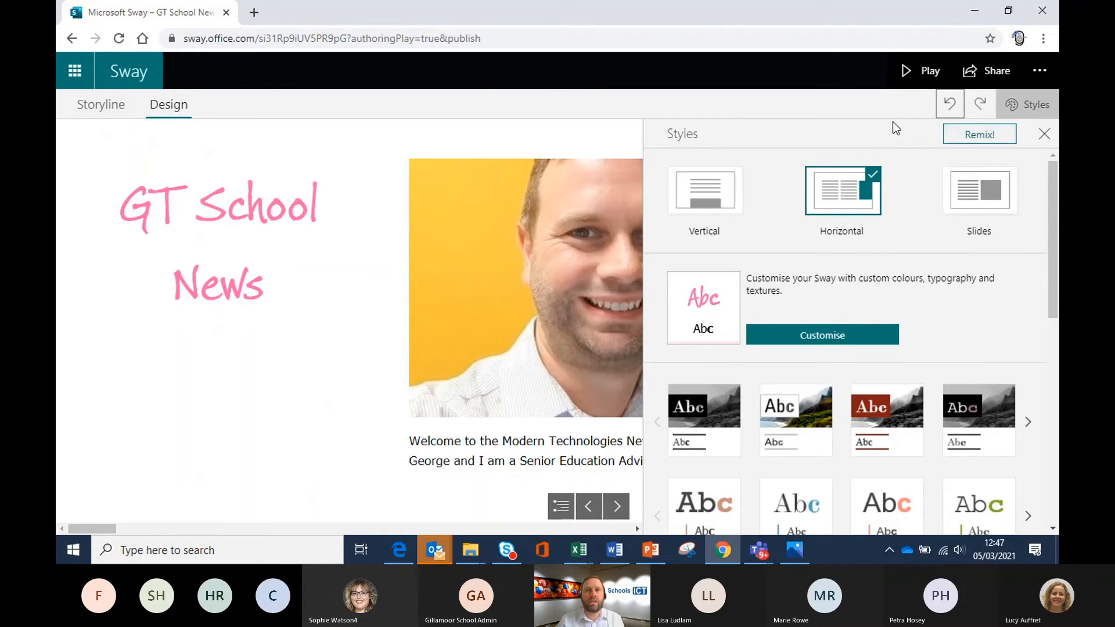
scroll(762, 468, "down", 5)
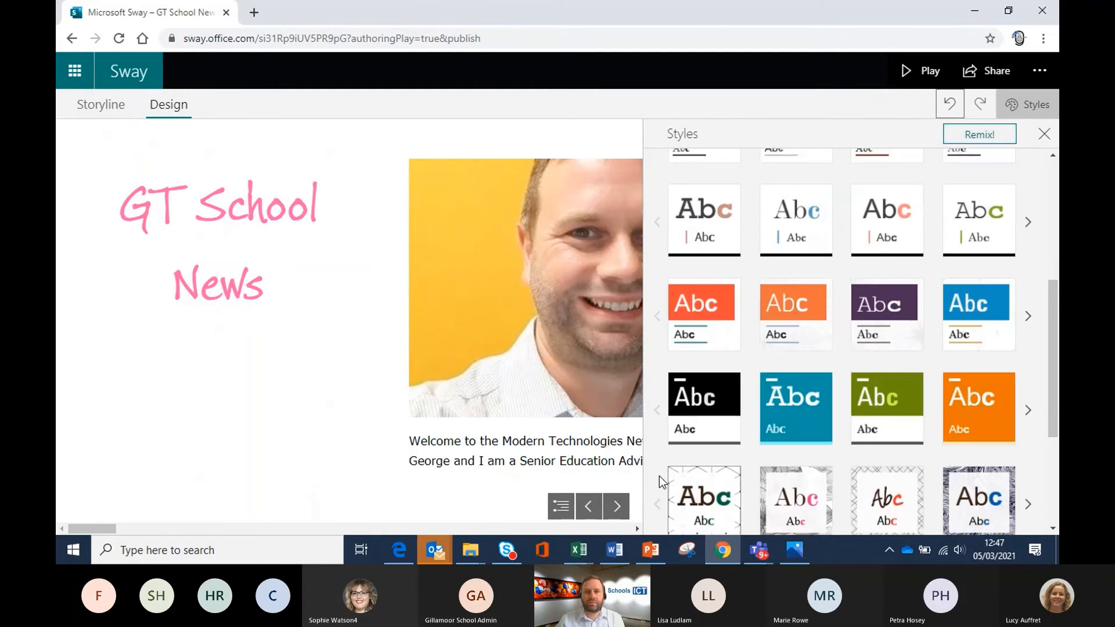
left_click(721, 341)
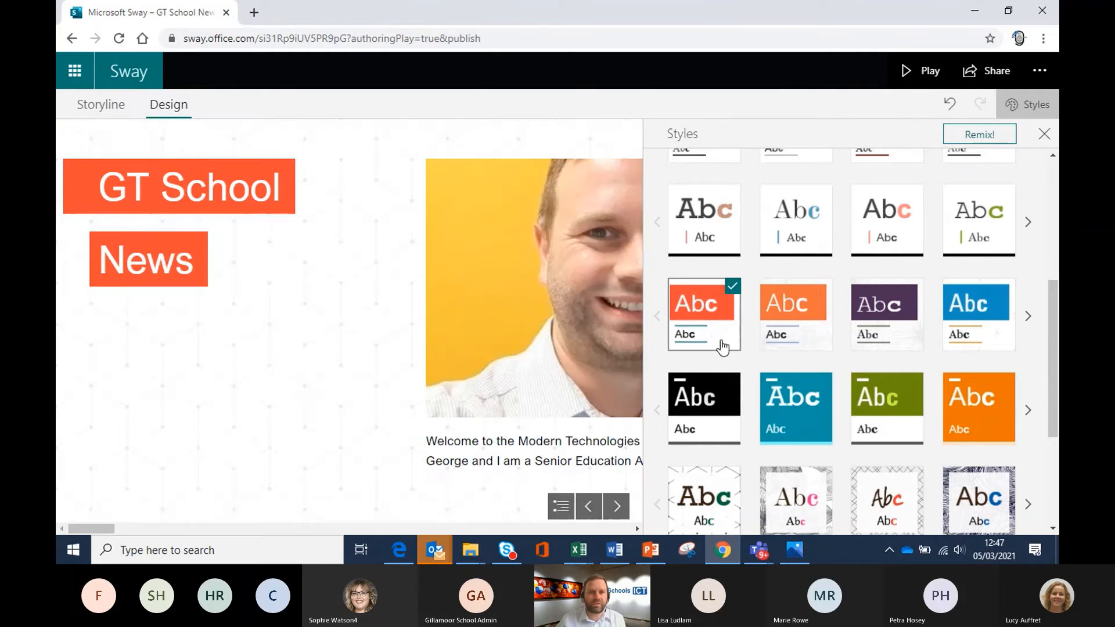
- Look through the restyled newsletter from the title to the VR headsets heading, closing the styles for a full-width view
scroll(454, 326, "down", 5)
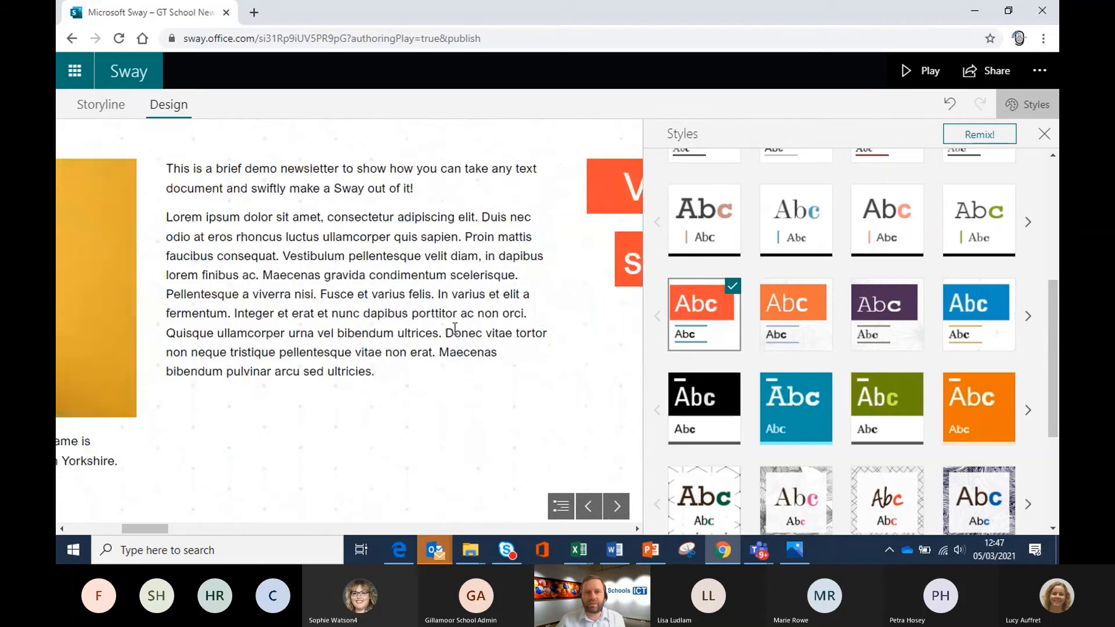
scroll(454, 328, "down", 3)
scroll(456, 329, "up", 8)
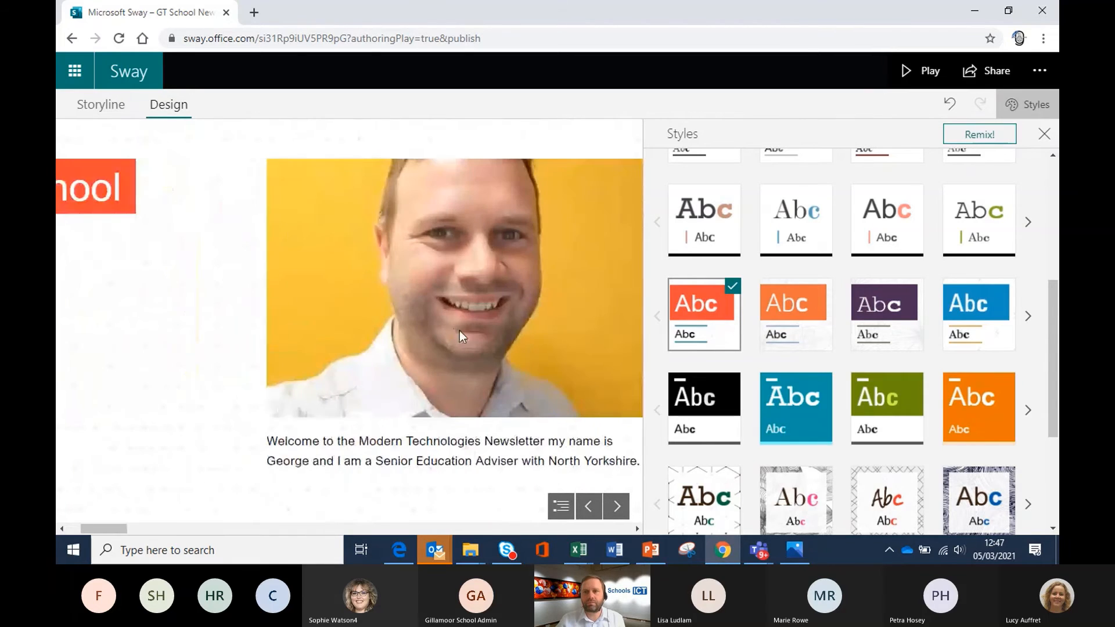
left_click(1044, 134)
scroll(249, 228, "up", 2)
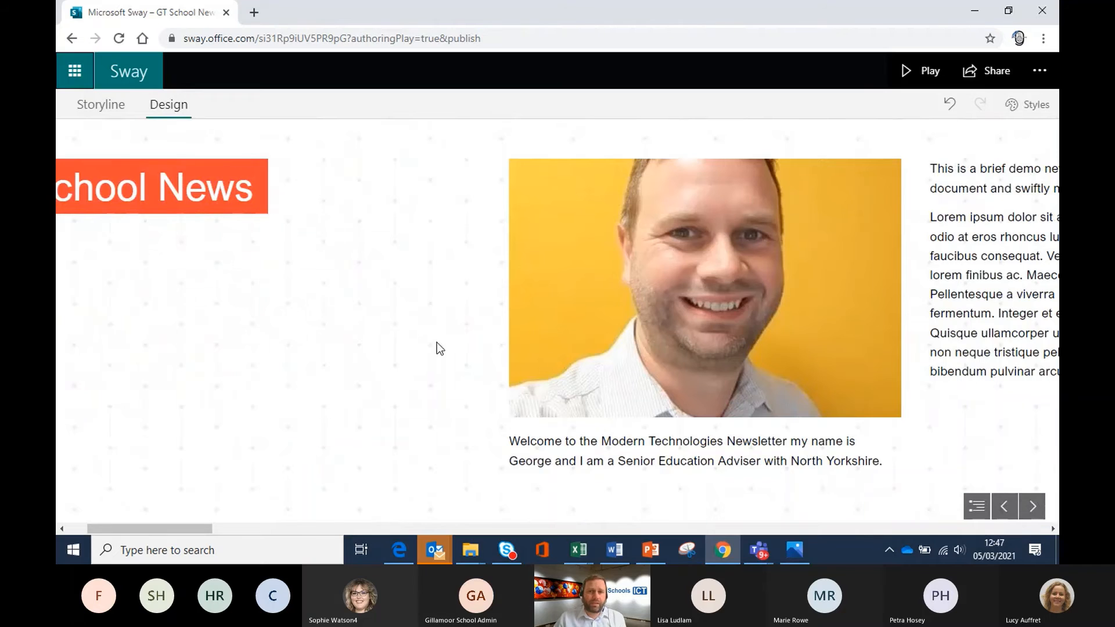
scroll(447, 348, "down", 1)
scroll(455, 348, "up", 3)
- Switch the newsletter's layout from horizontal to vertical and close the styles
left_click(1023, 106)
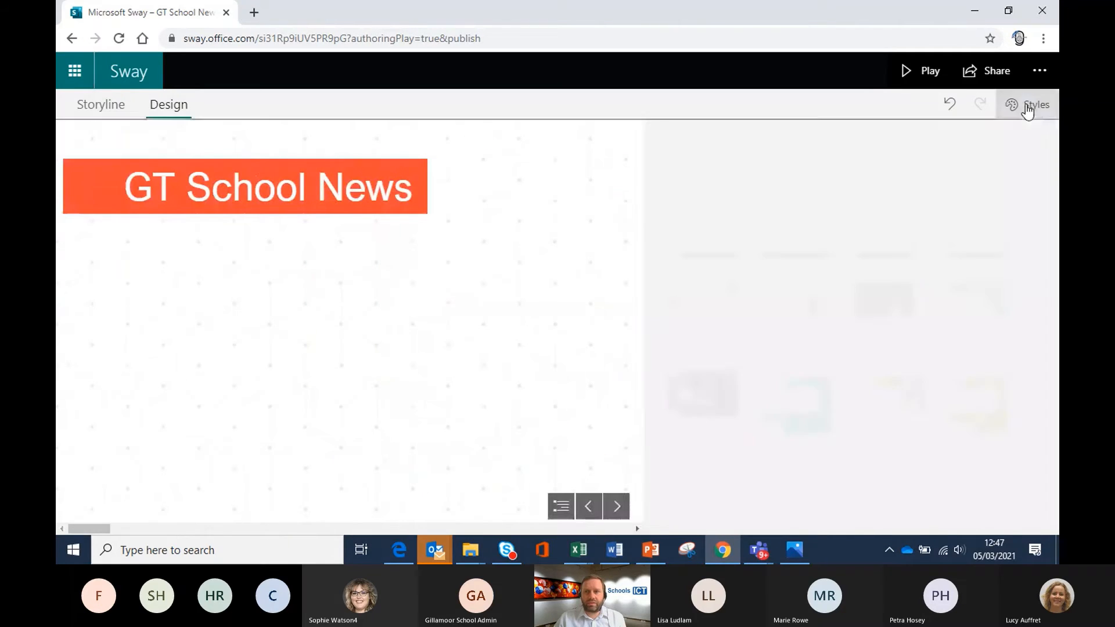
scroll(901, 209, "up", 3)
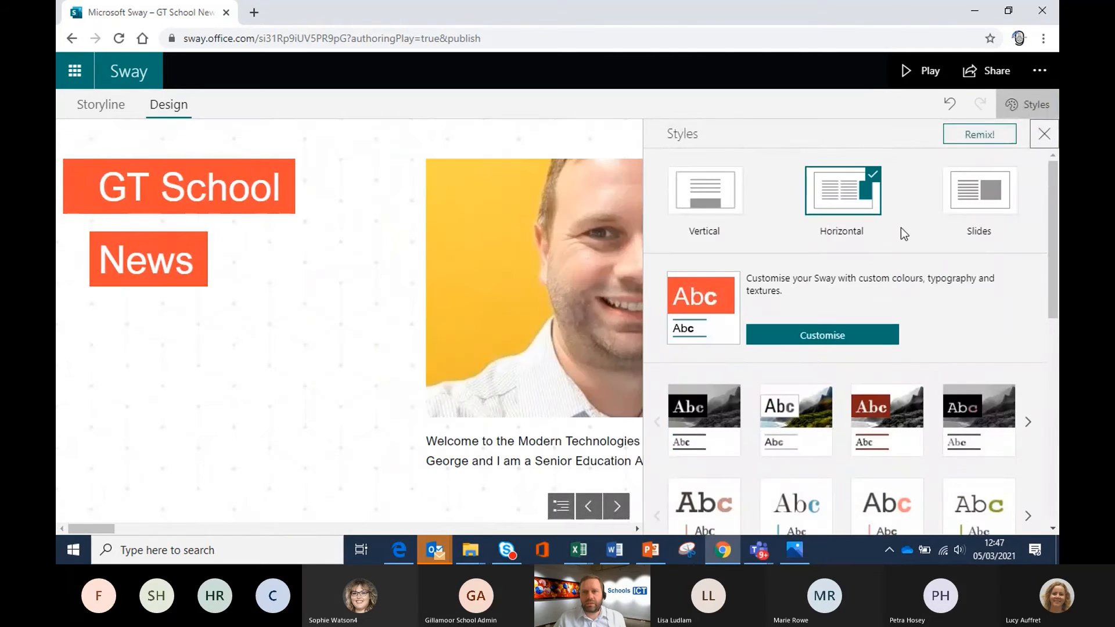
left_click(720, 212)
left_click(1043, 137)
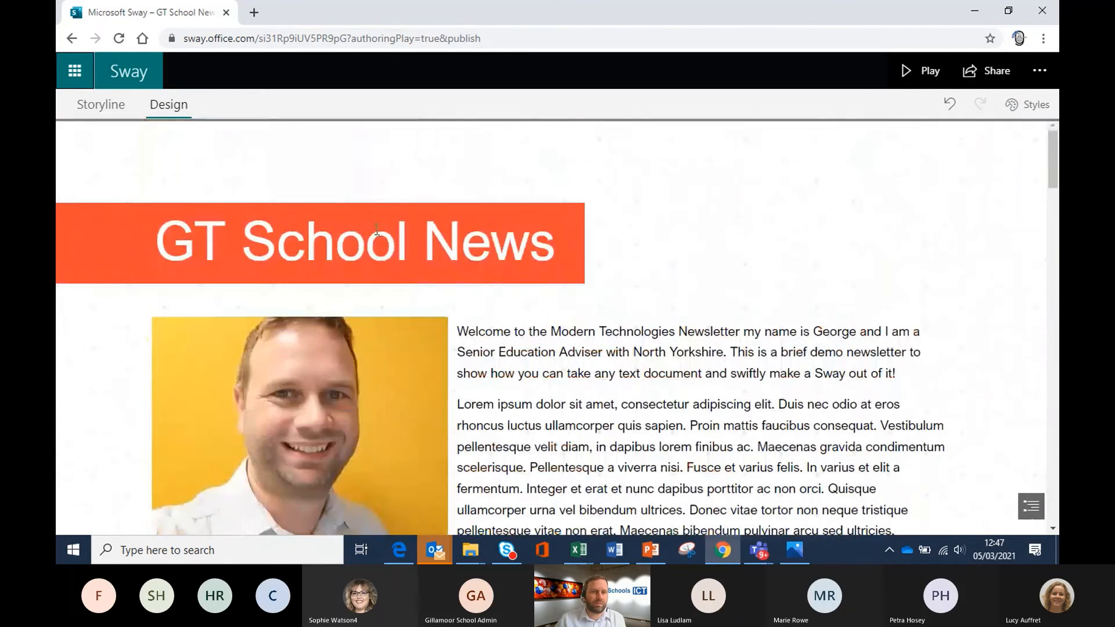
- Open the newsletter's storyline and review its cards down to the chromebooks and laptops section
left_click(123, 120)
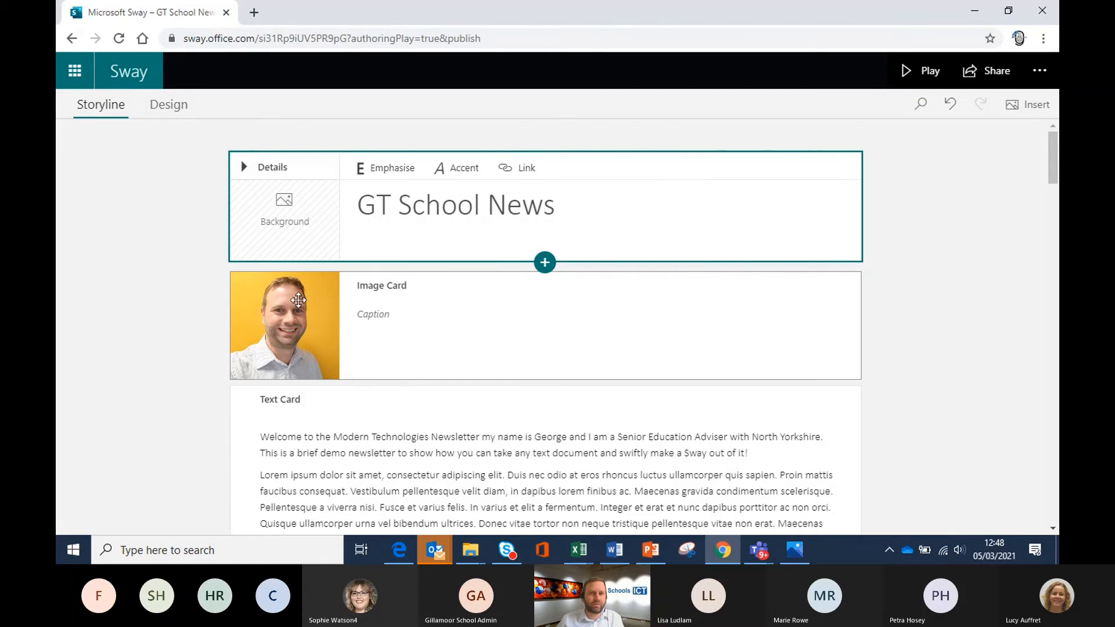
scroll(520, 323, "down", 3)
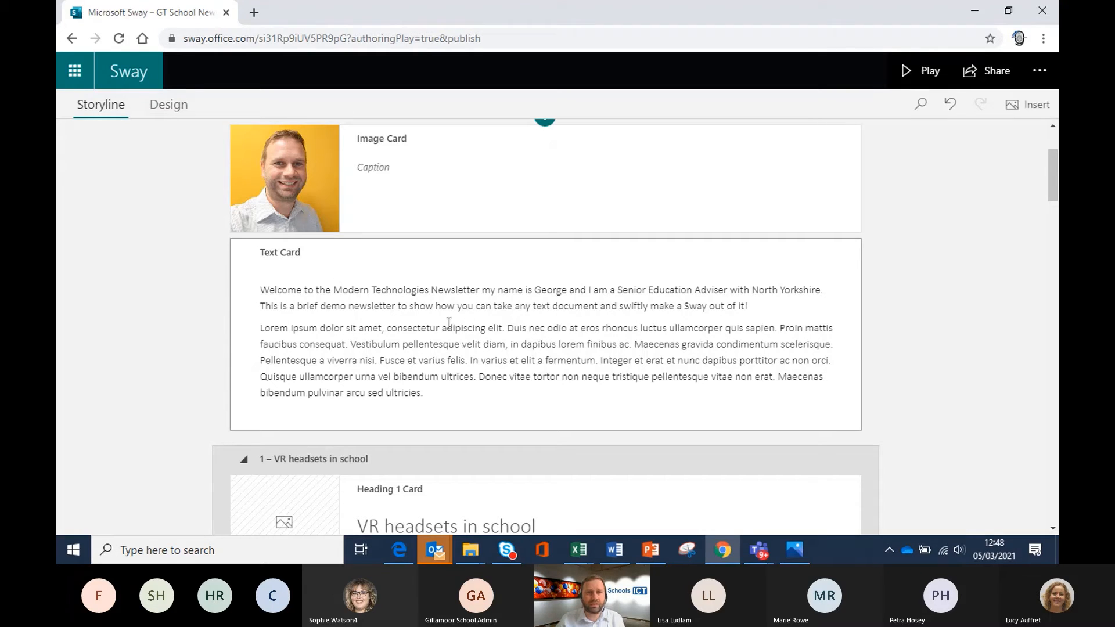
scroll(459, 334, "down", 5)
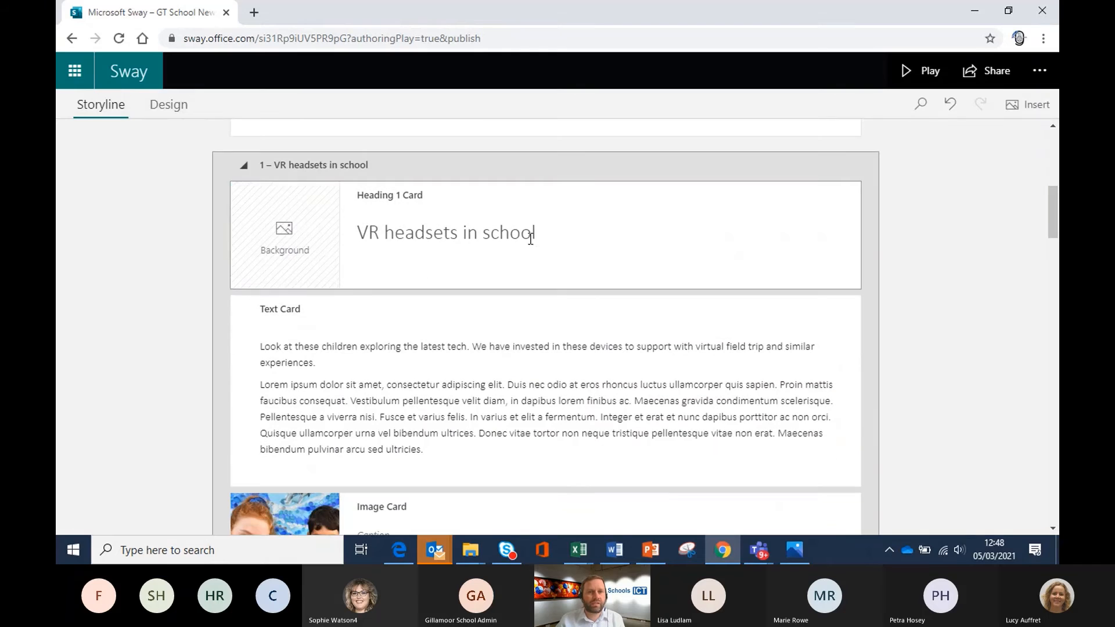
scroll(483, 426, "down", 10)
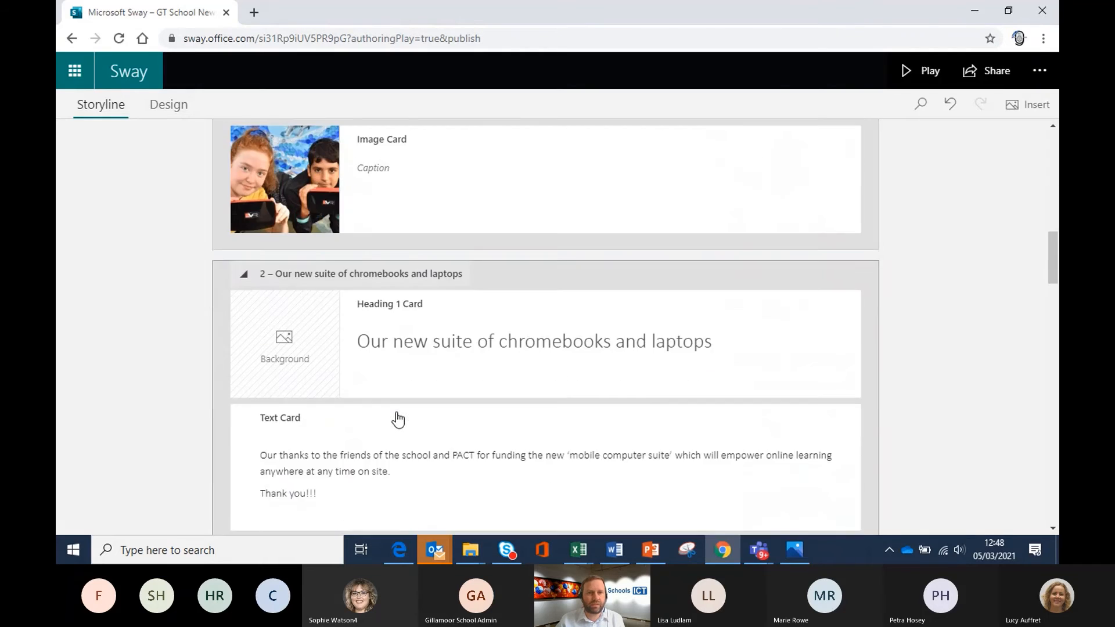
scroll(534, 274, "up", 16)
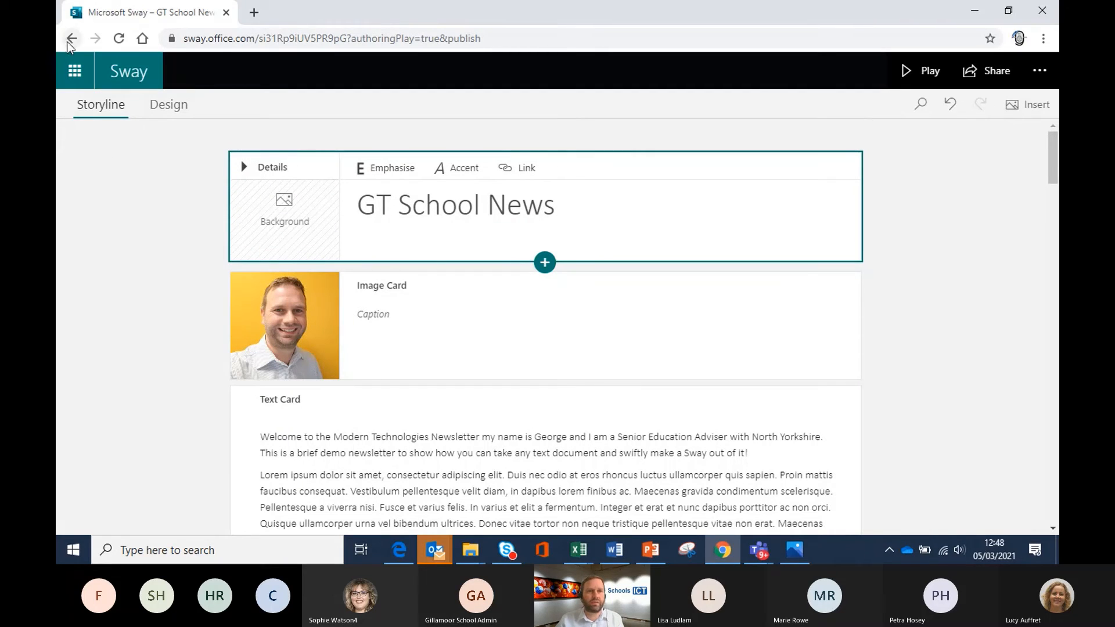
- Return to the Sway home page and look over the saved Sways
left_click(116, 72)
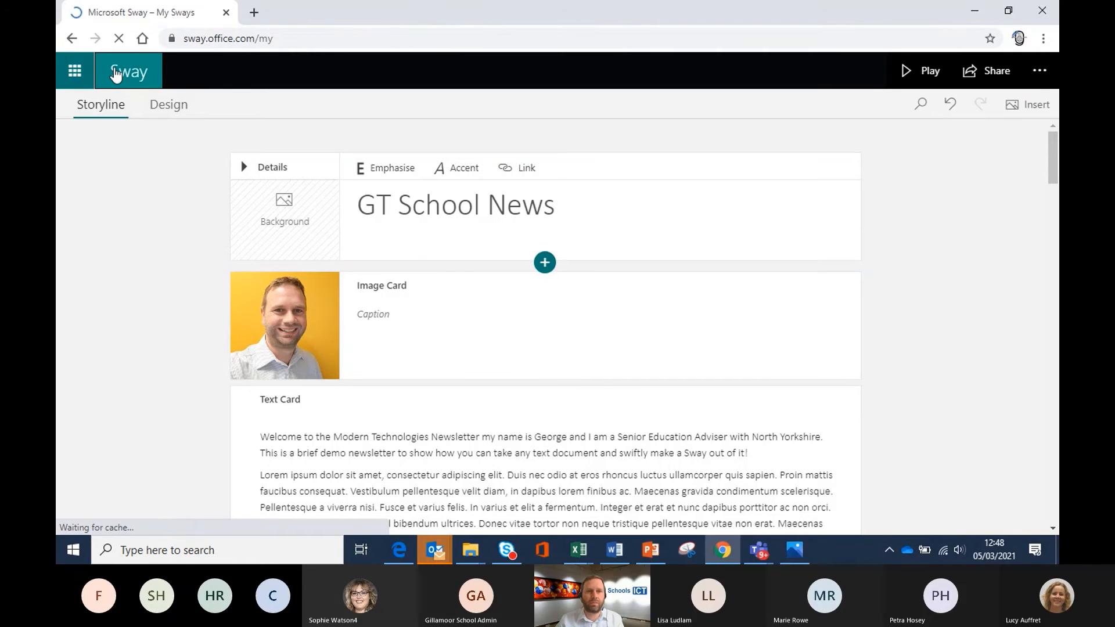
scroll(318, 357, "down", 3)
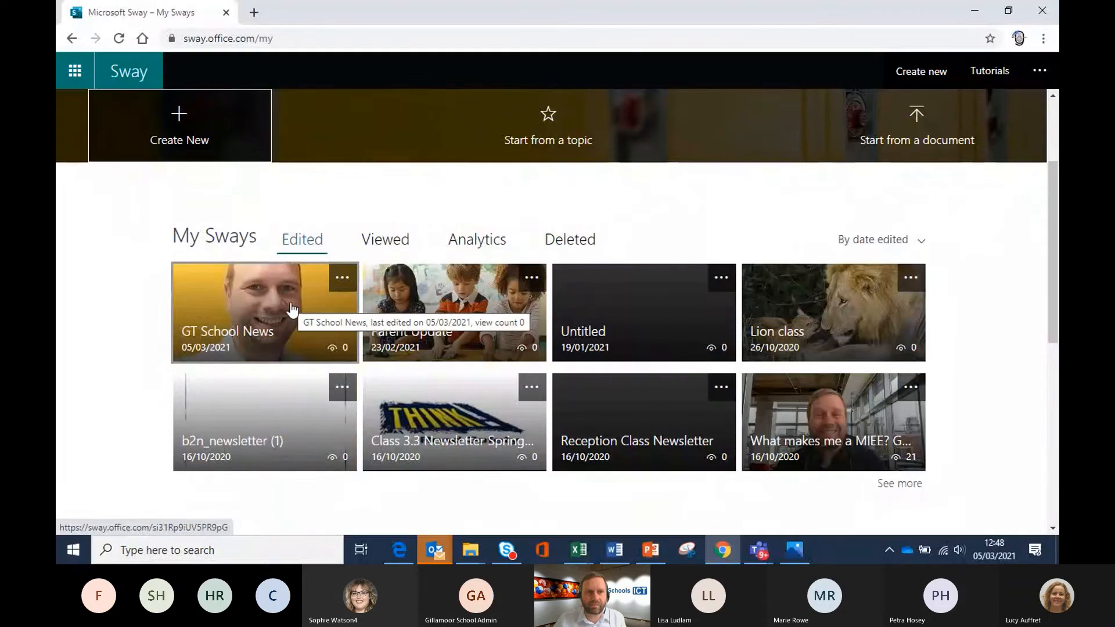
scroll(319, 296, "up", 3)
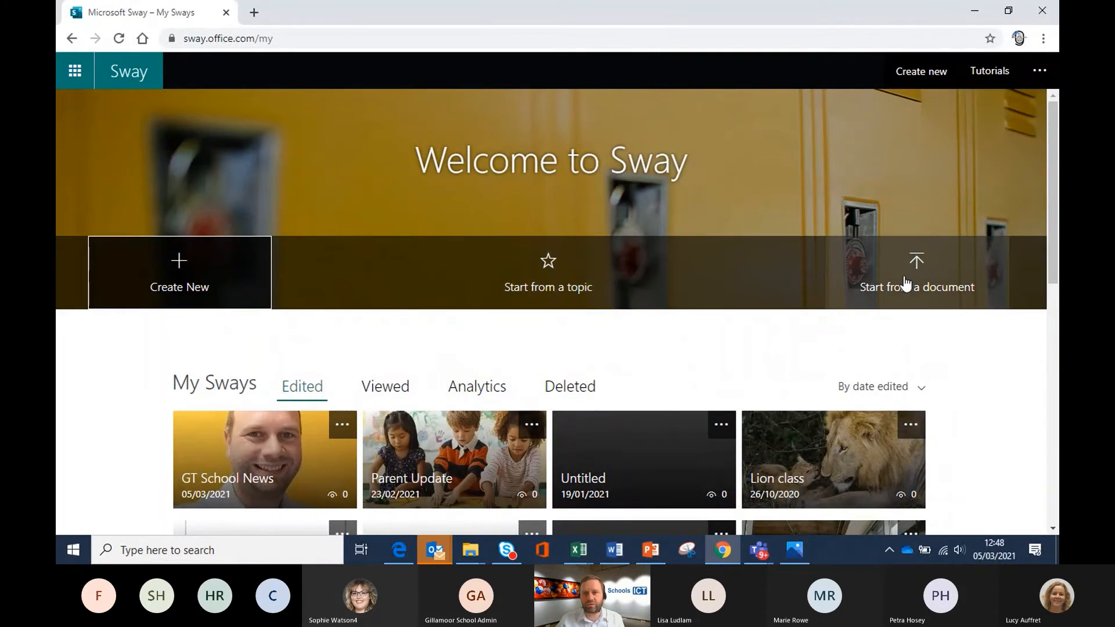
- Create a topic-based Sway outline for "dinosaurs", choosing the National Geographic Dinosaurs suggestion
left_click(537, 266)
type("dinosaurs")
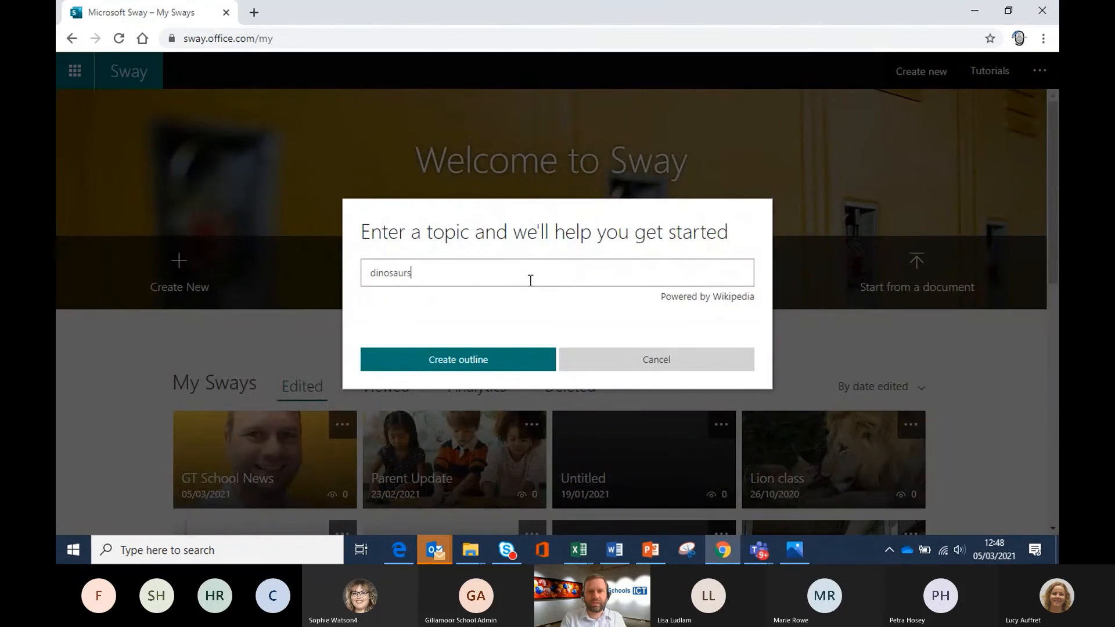
left_click(526, 364)
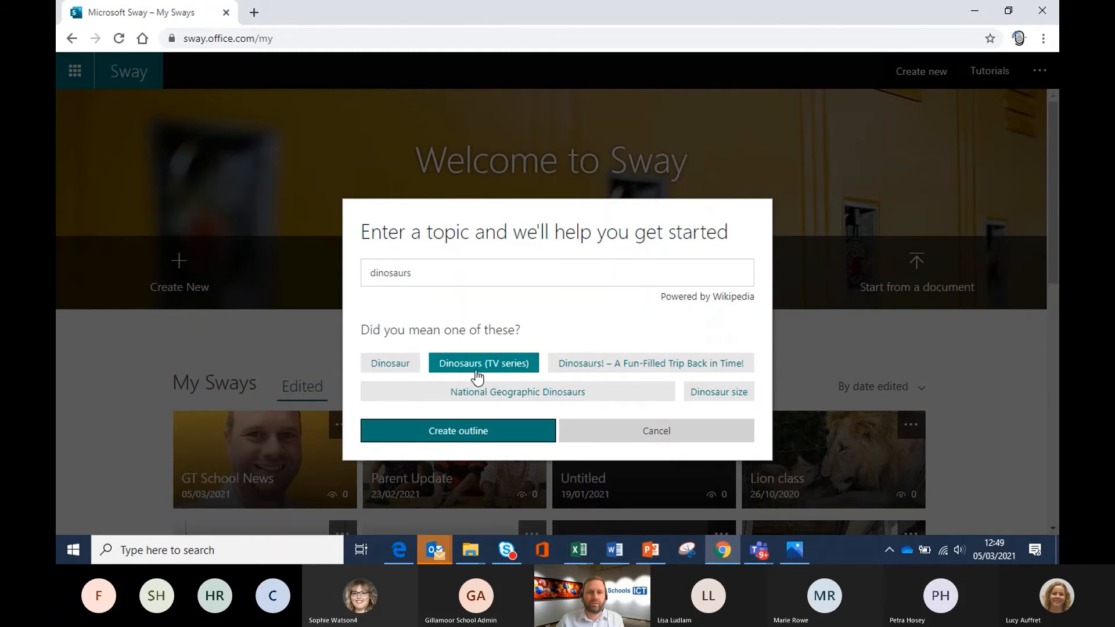
left_click(522, 392)
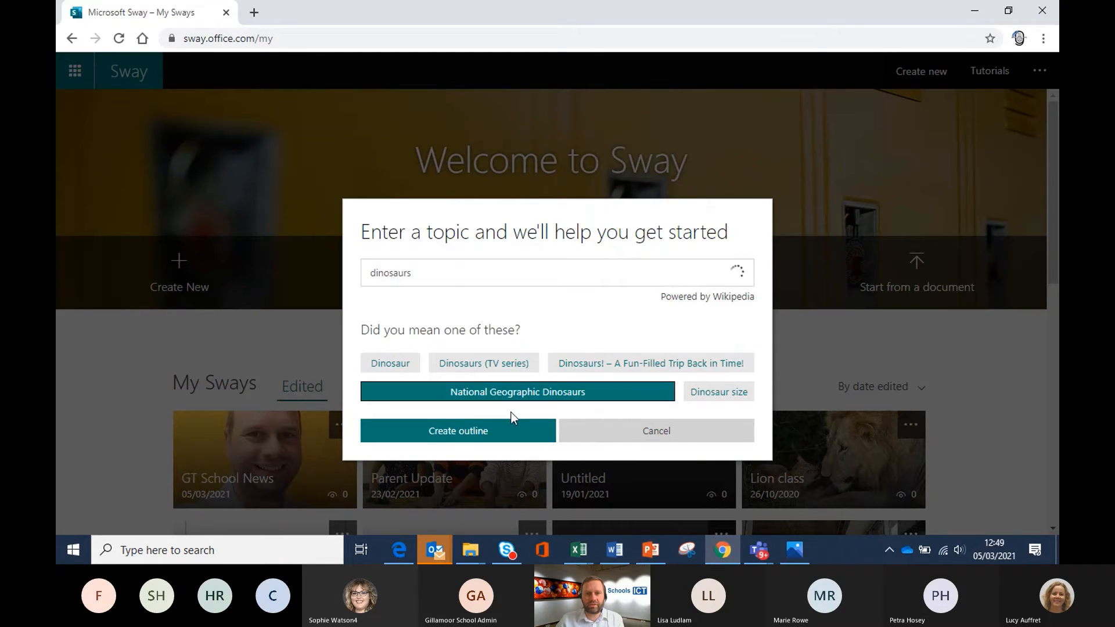
left_click(475, 440)
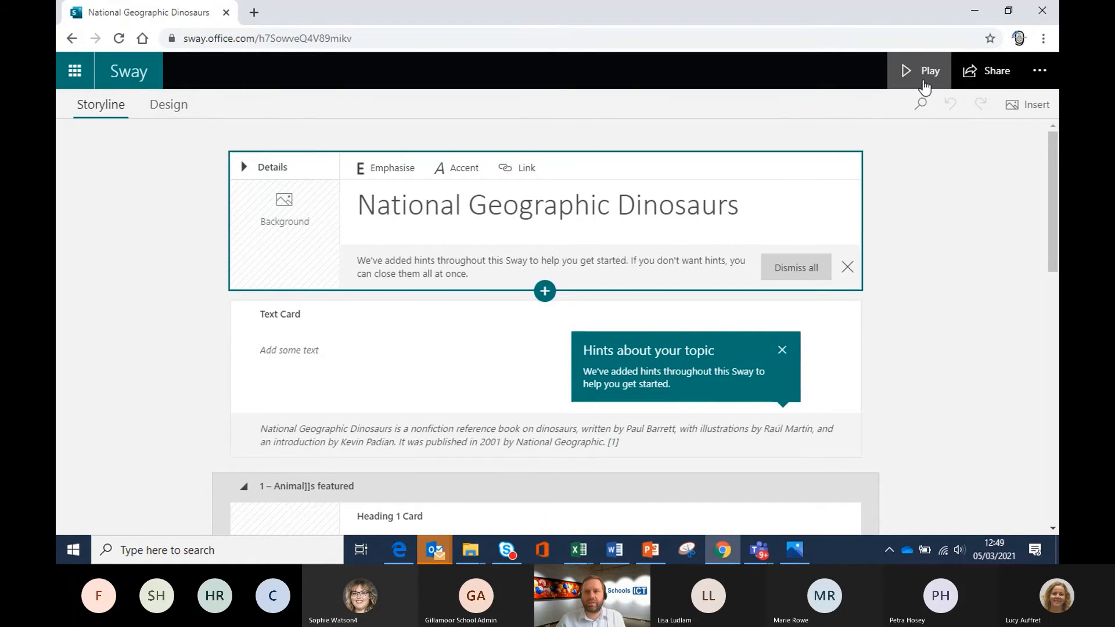
- Play the National Geographic Dinosaurs Sway through its references, and examine the topic hints in its storyline
left_click(924, 70)
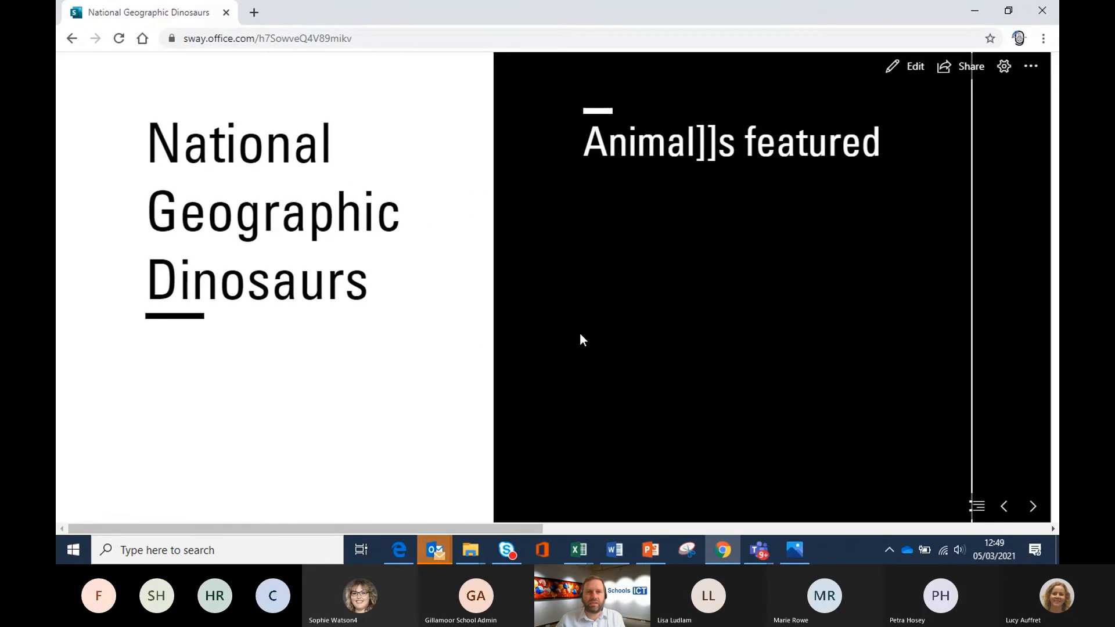
scroll(579, 332, "down", 10)
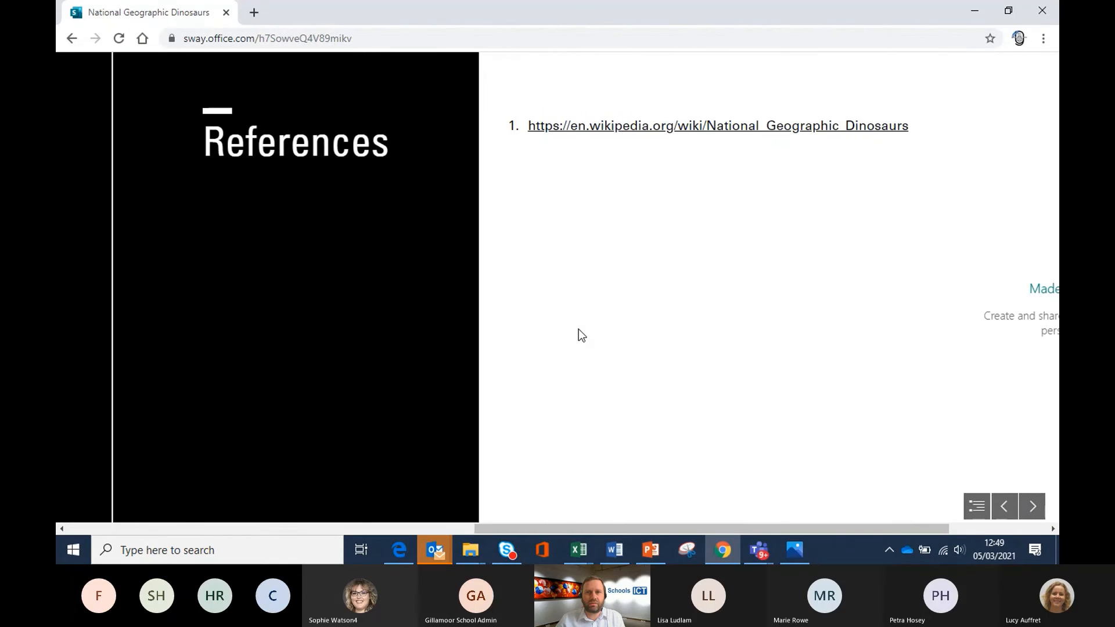
scroll(578, 329, "down", 3)
scroll(578, 329, "up", 12)
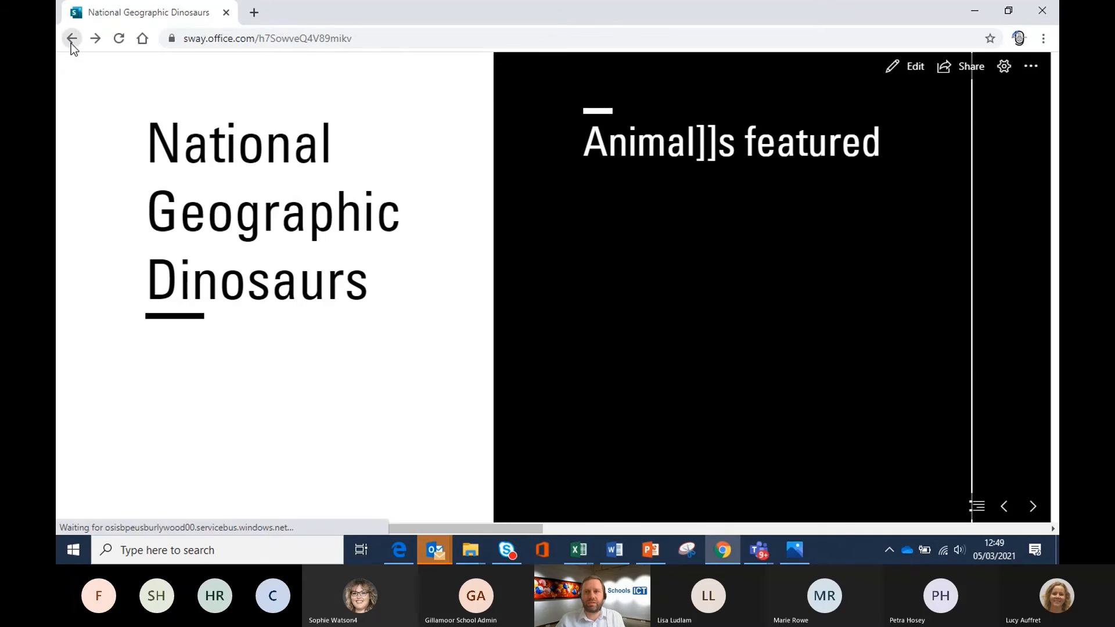
left_click(70, 43)
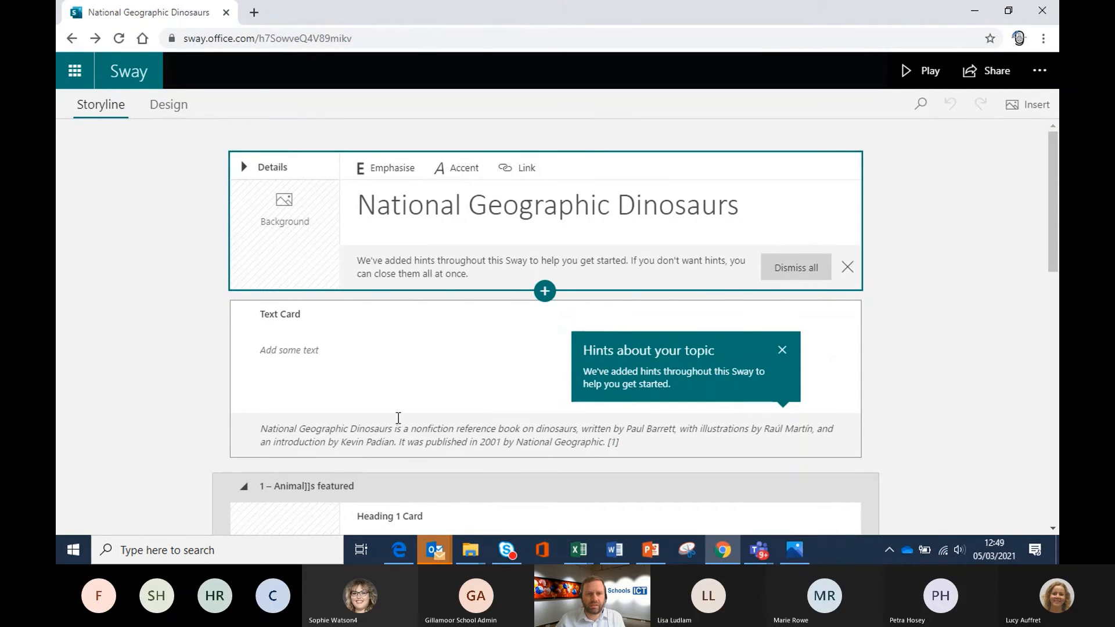
scroll(630, 402, "down", 6)
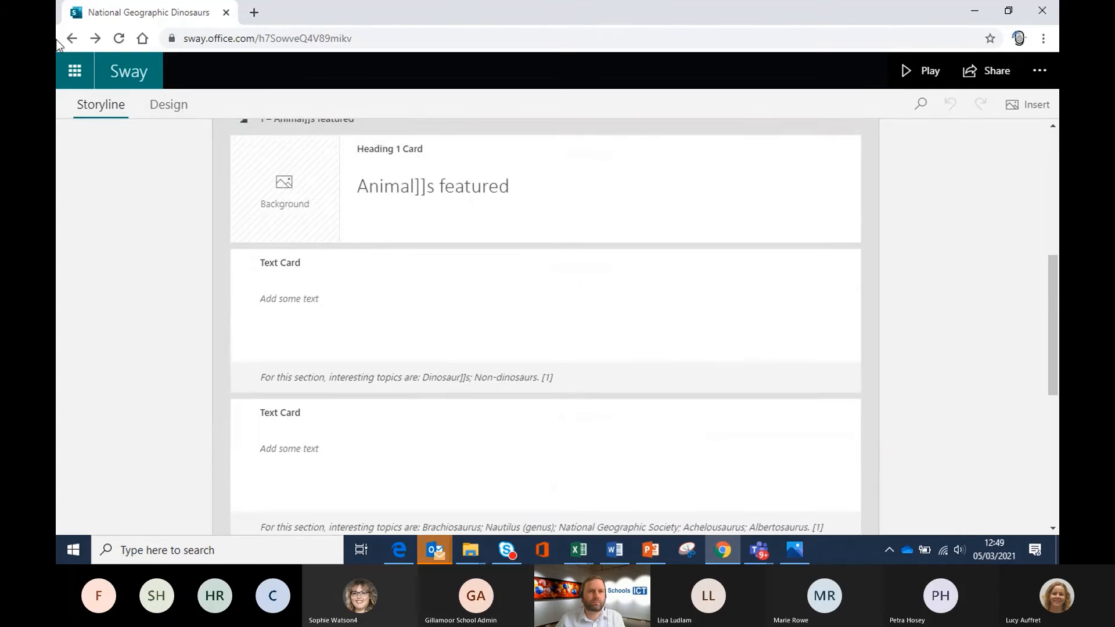
- Return to the Sway home page and delete the National Geographic Dinosaurs Sway
left_click(119, 77)
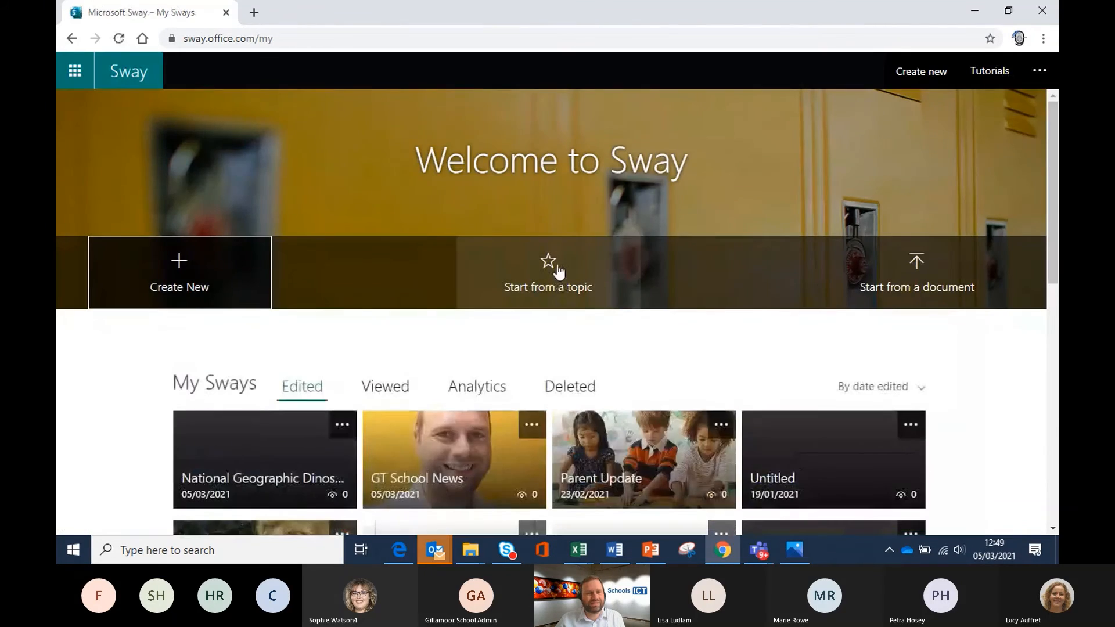
left_click(342, 424)
left_click(329, 458)
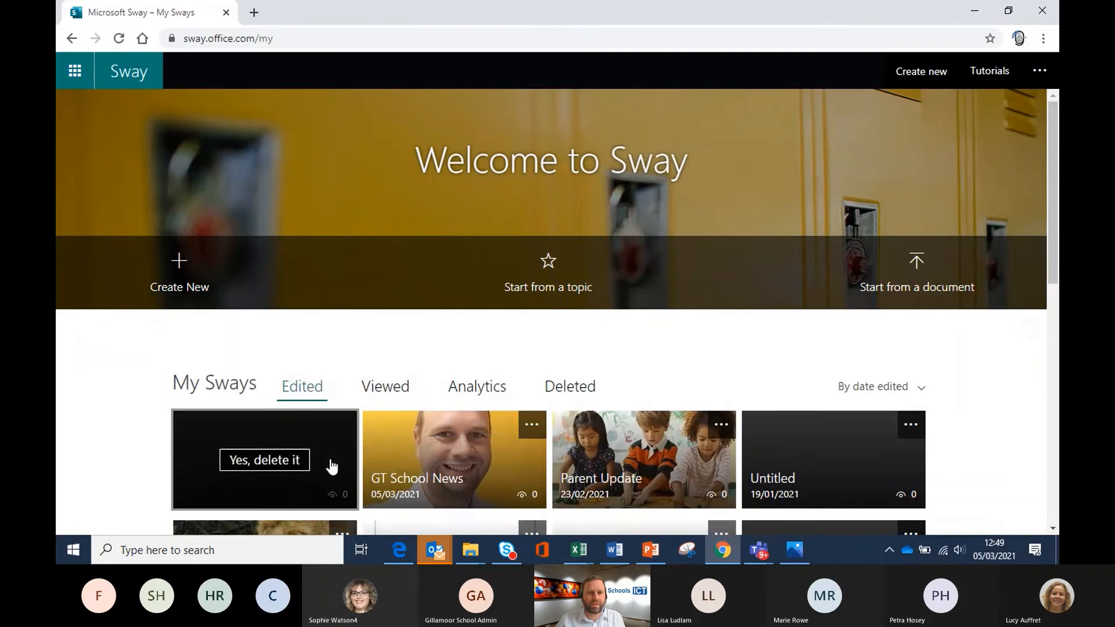
left_click(253, 462)
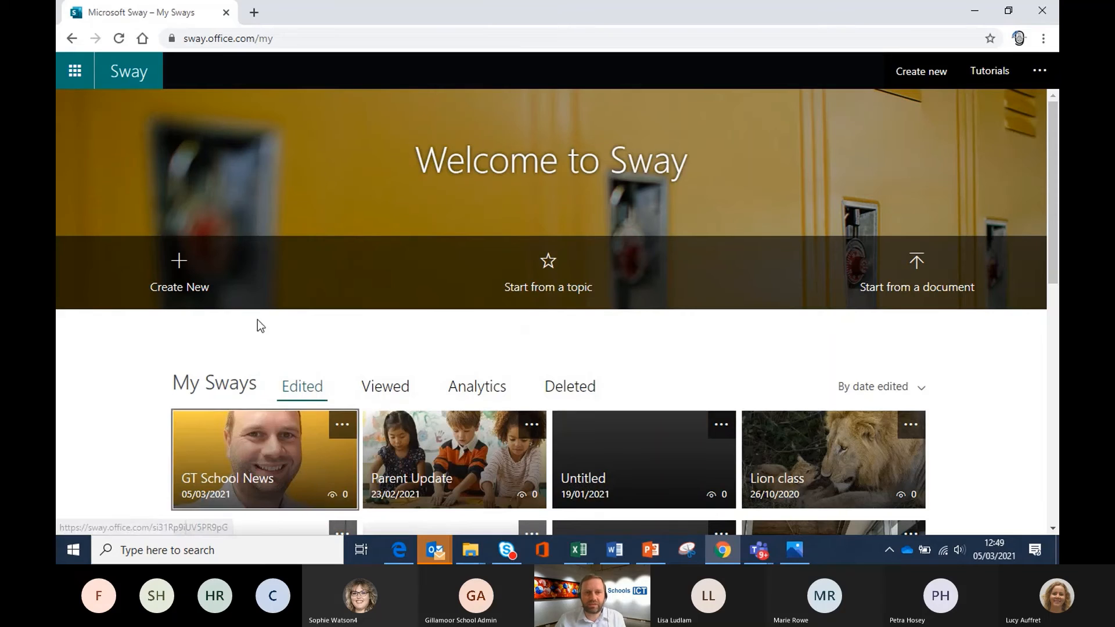
- Create a new blank Sway and arrange it side by side with the beginning of the GT School News draft in Word
left_click(182, 267)
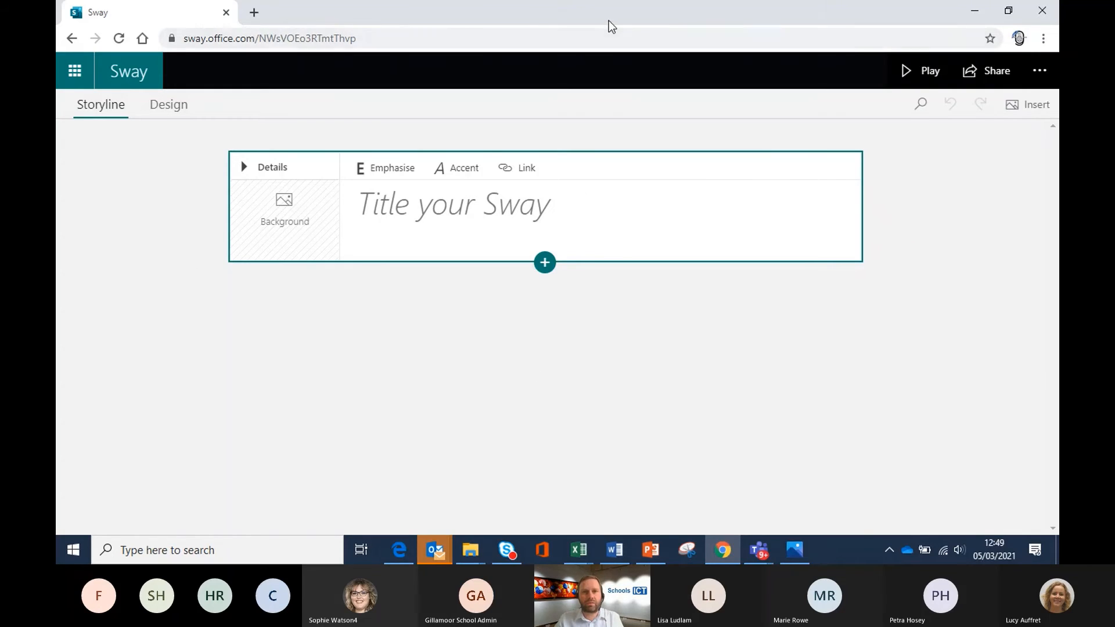
left_click_drag(612, 26, 56, 44)
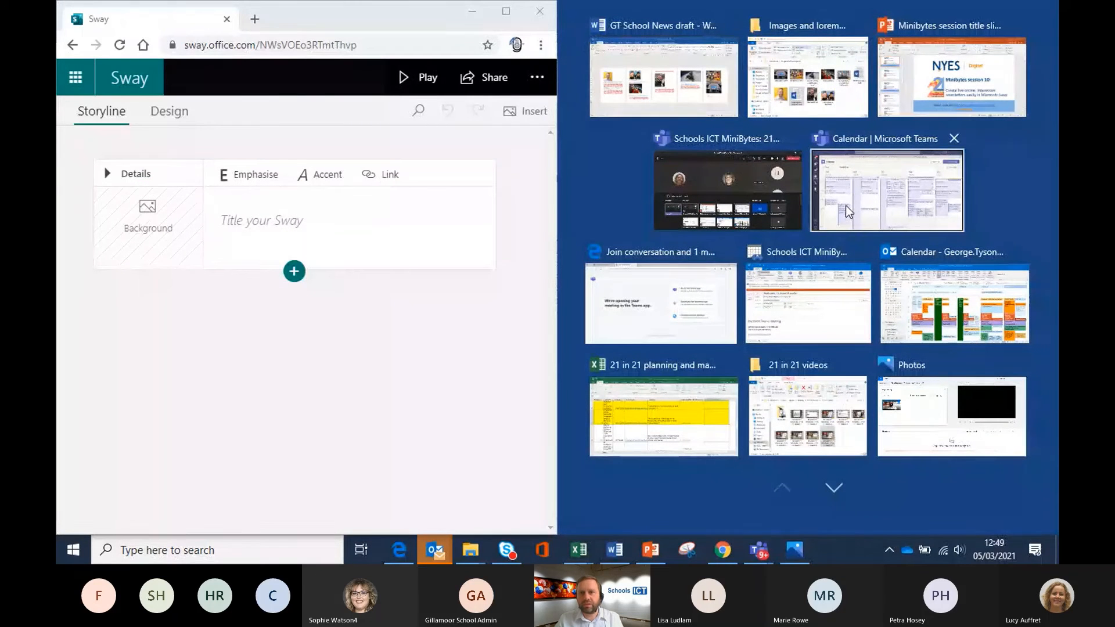
left_click(685, 106)
scroll(763, 275, "up", 10)
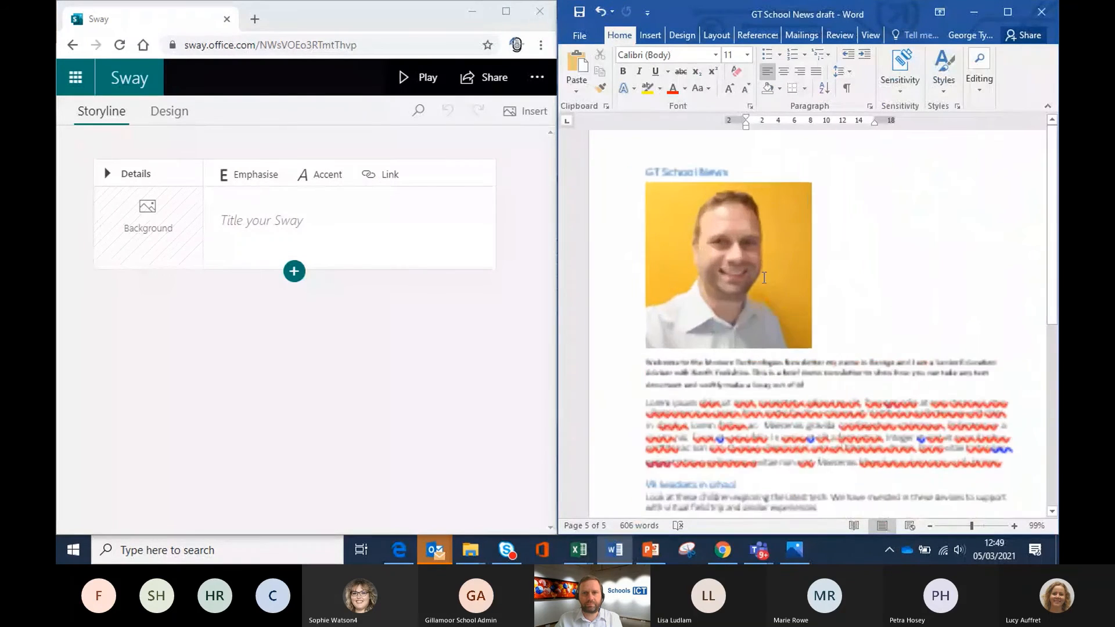
- Copy the heading "GT School News" from the Word draft into the title of the new Sway
left_click(263, 211)
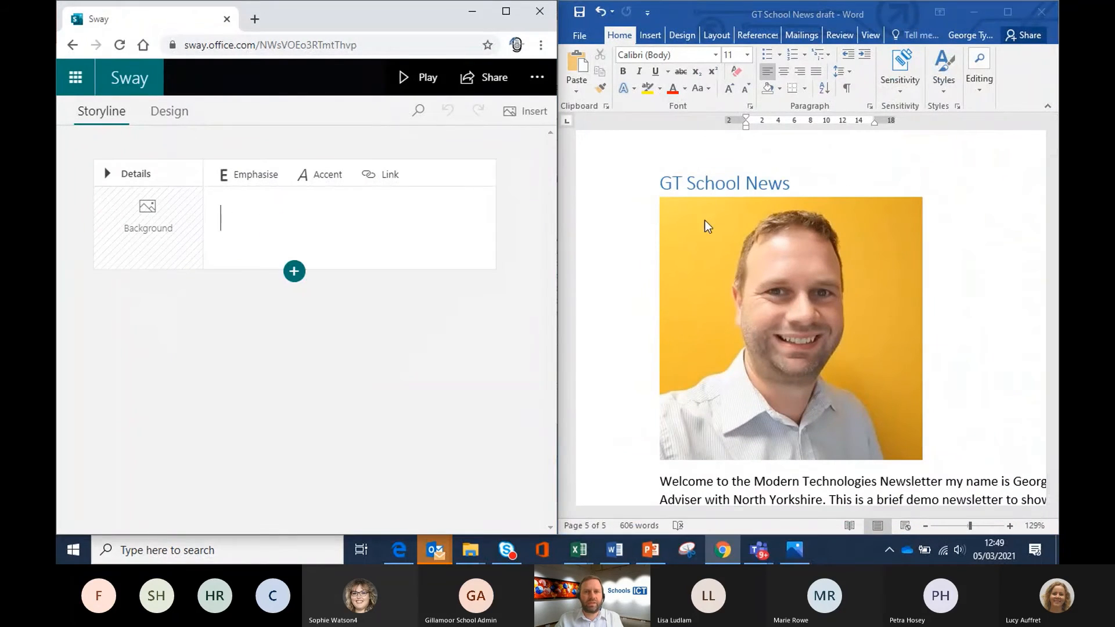
left_click(789, 184)
left_click_drag(789, 184, 669, 178)
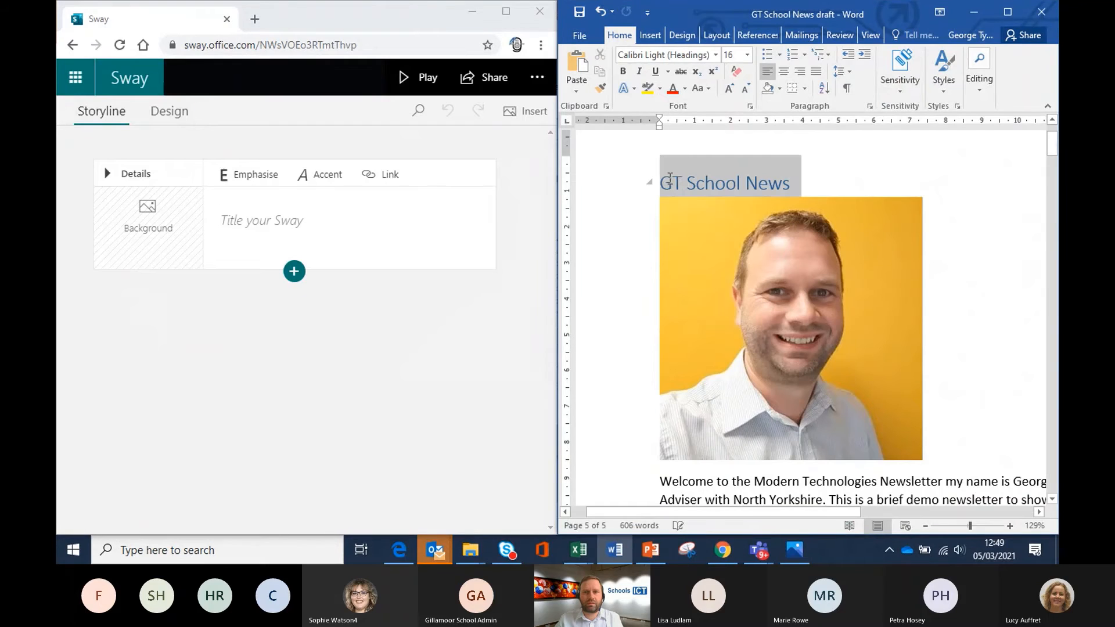
key("ctrl+c")
left_click(316, 230)
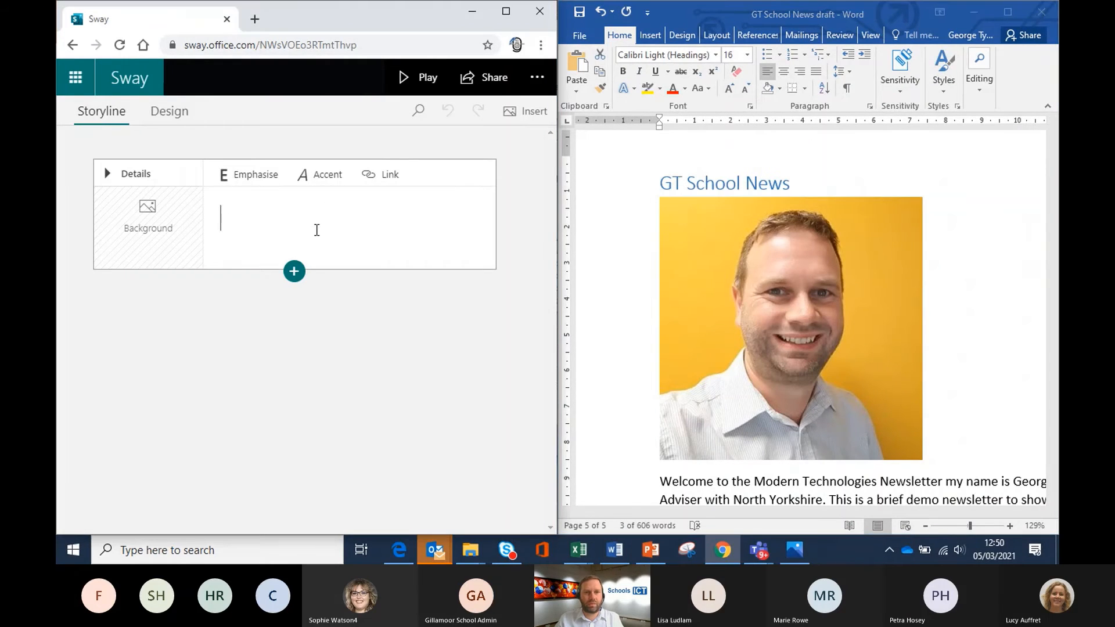
key("ctrl+v")
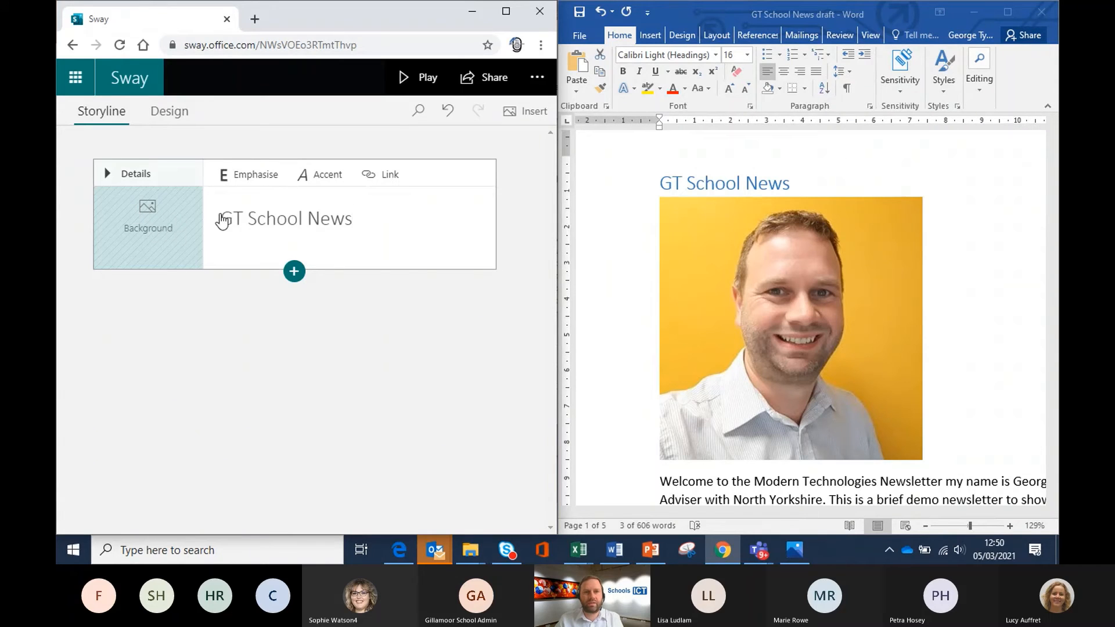
- Try to move the portrait photo from the Word draft into the background of the new Sway's title card
left_click(702, 301)
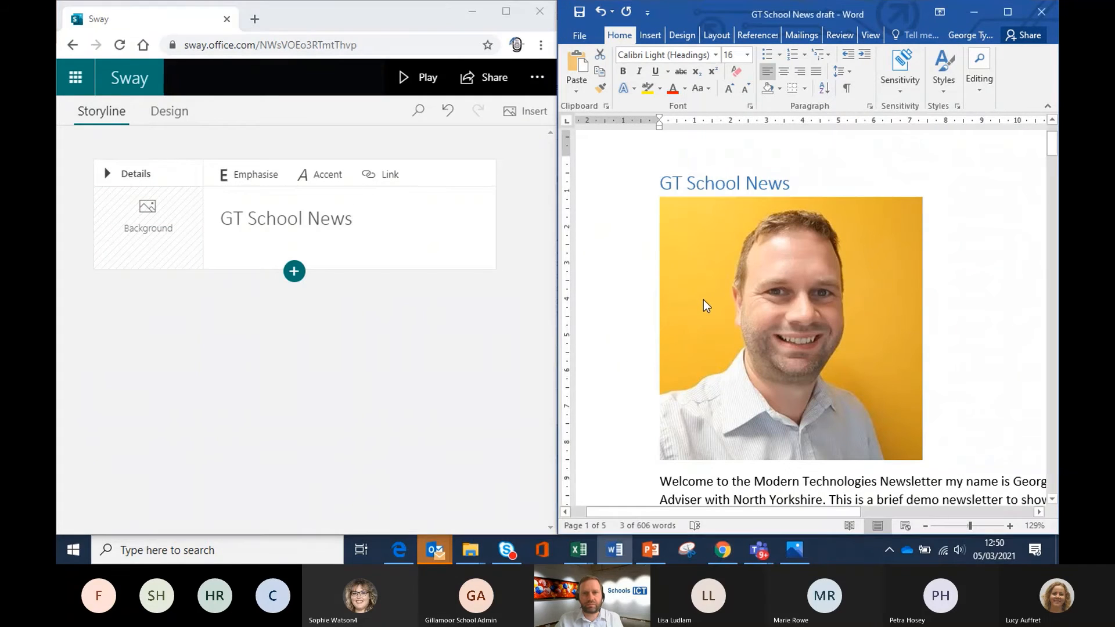
left_click_drag(702, 301, 140, 227)
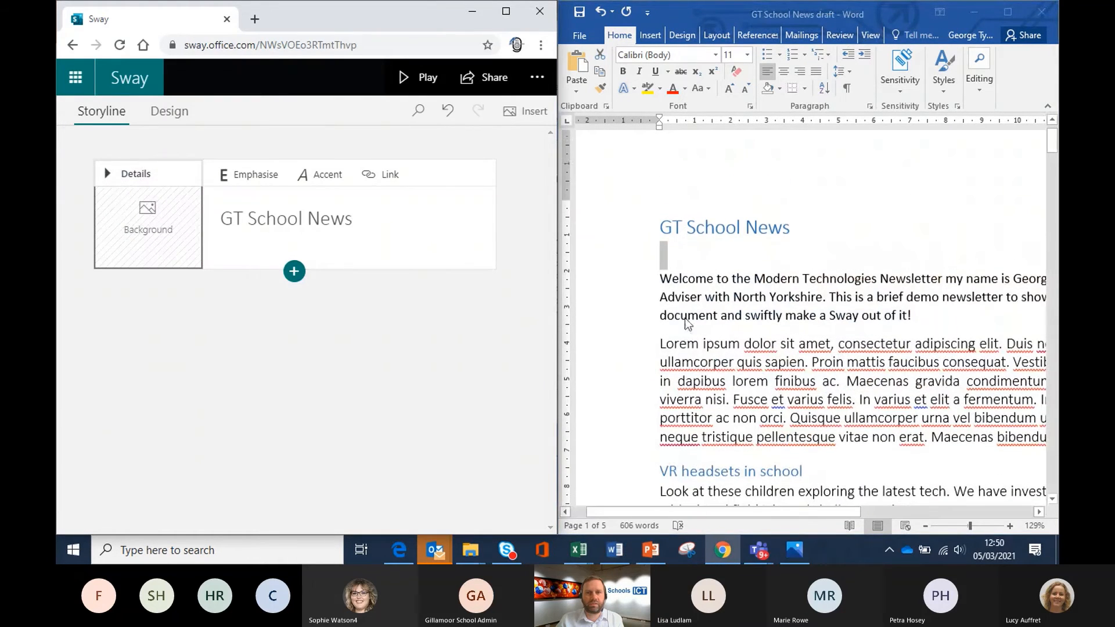
left_click(150, 235)
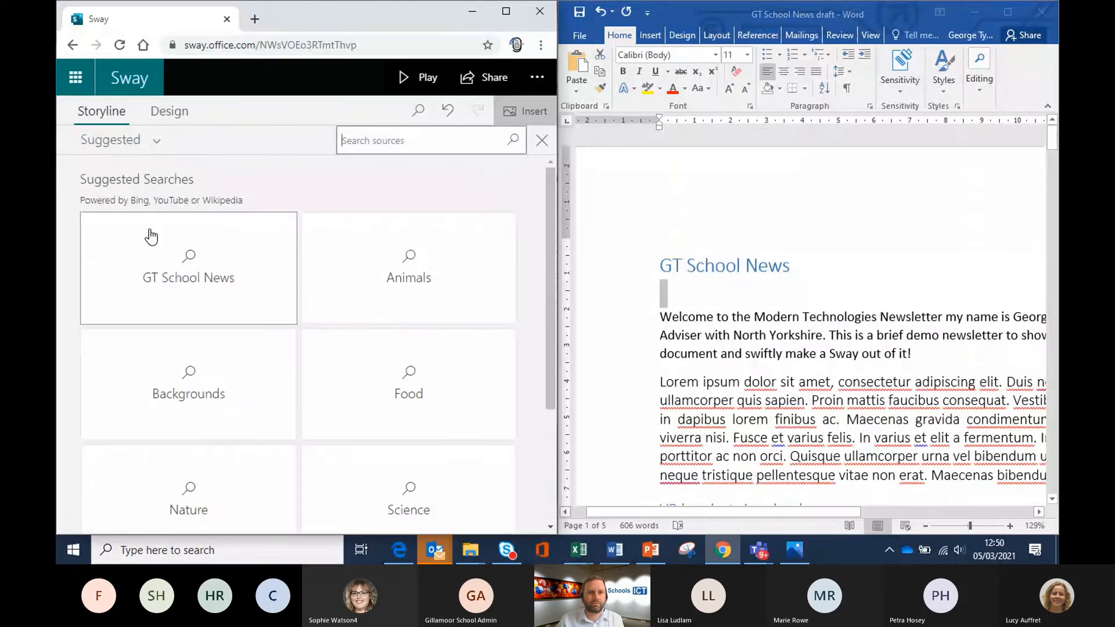
- Return to the Sway home page, maximise the browser window and reopen the new GT School News Sway
left_click(72, 45)
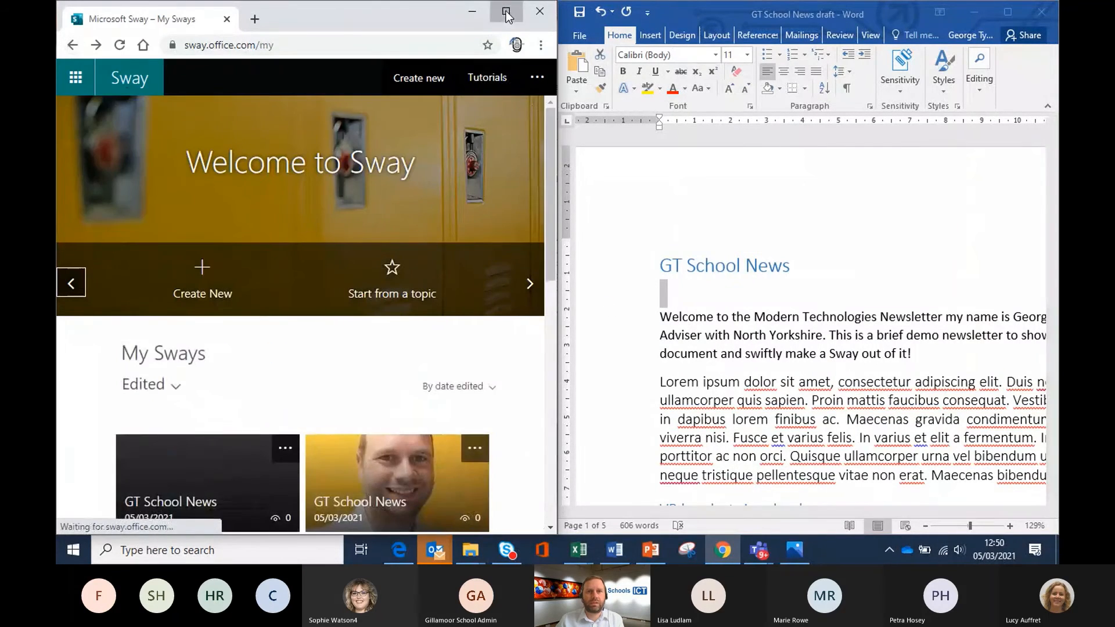
left_click(506, 13)
left_click(262, 462)
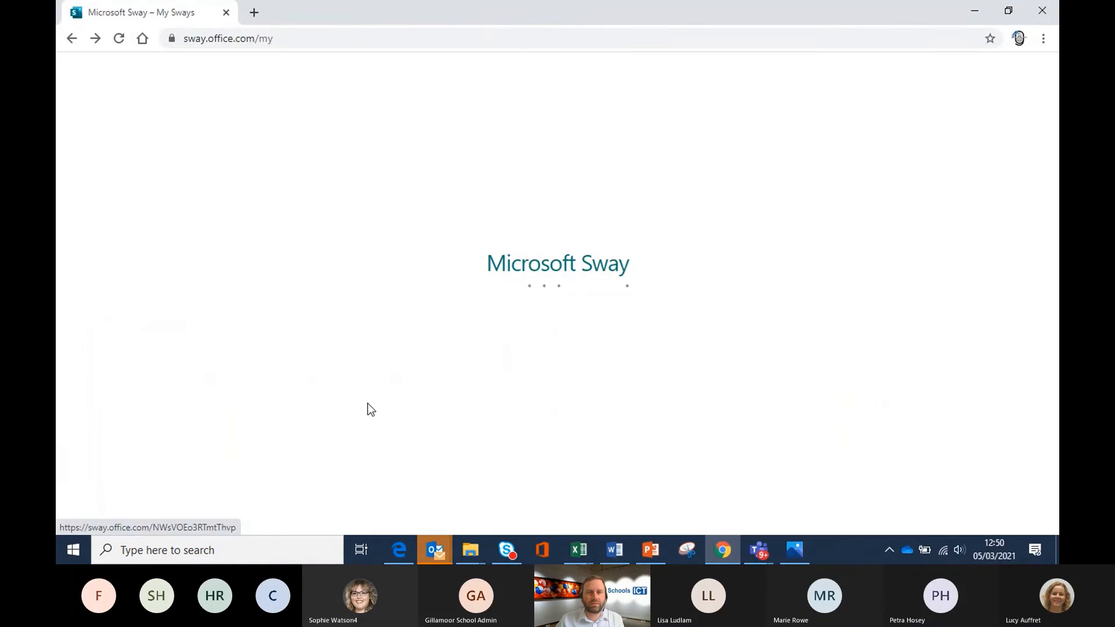
- Insert the photo GT from the device's Images and lorem ipsum folder as the title card's background
left_click(288, 225)
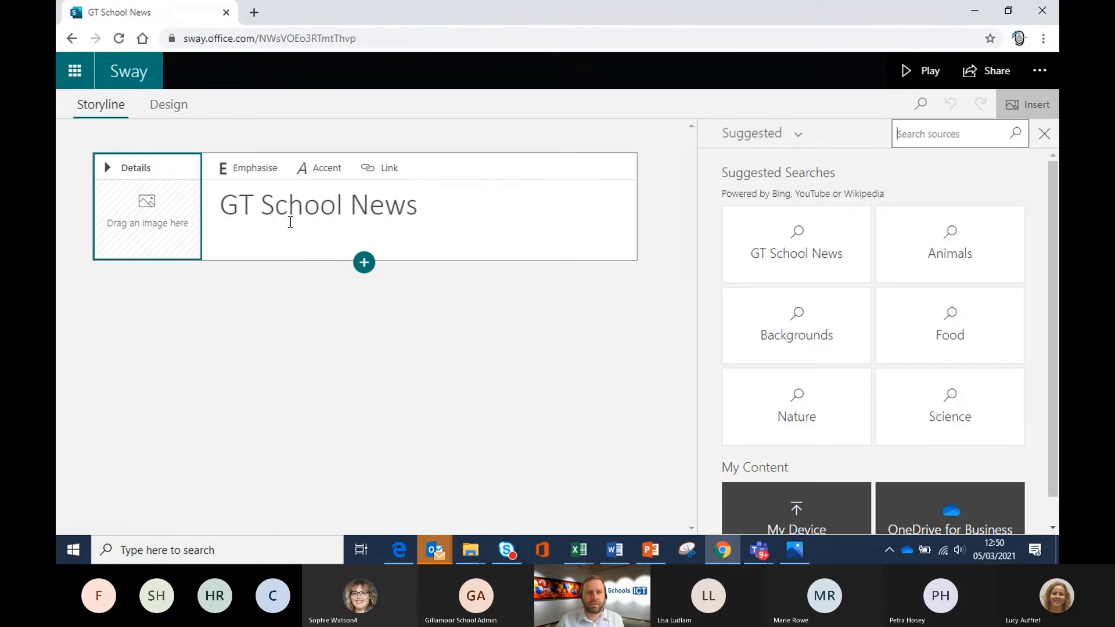
scroll(859, 235, "down", 1)
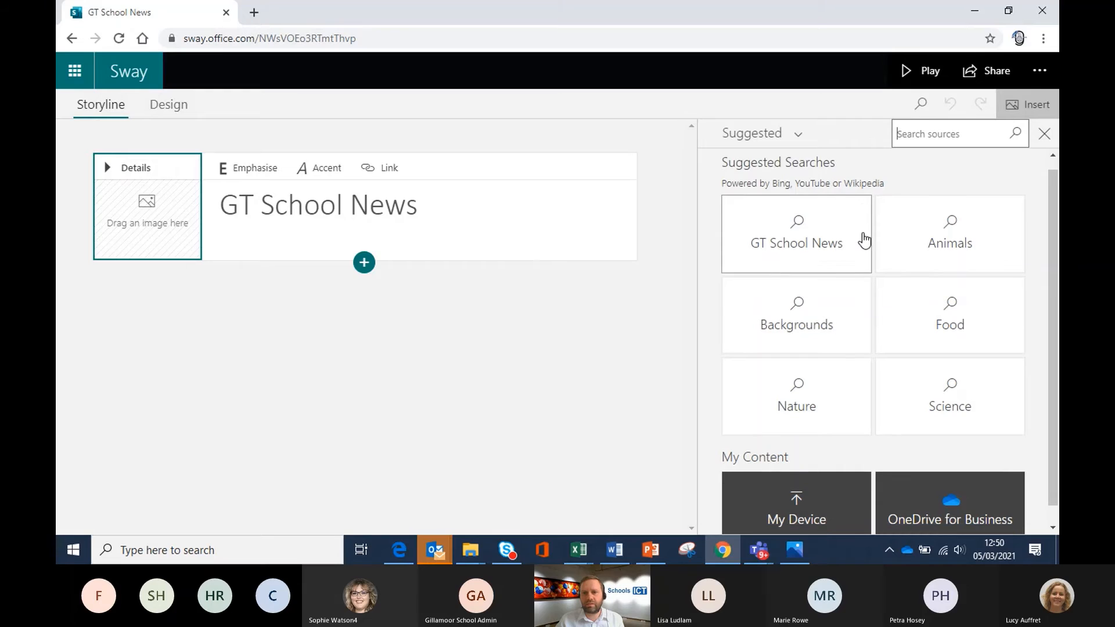
left_click(808, 492)
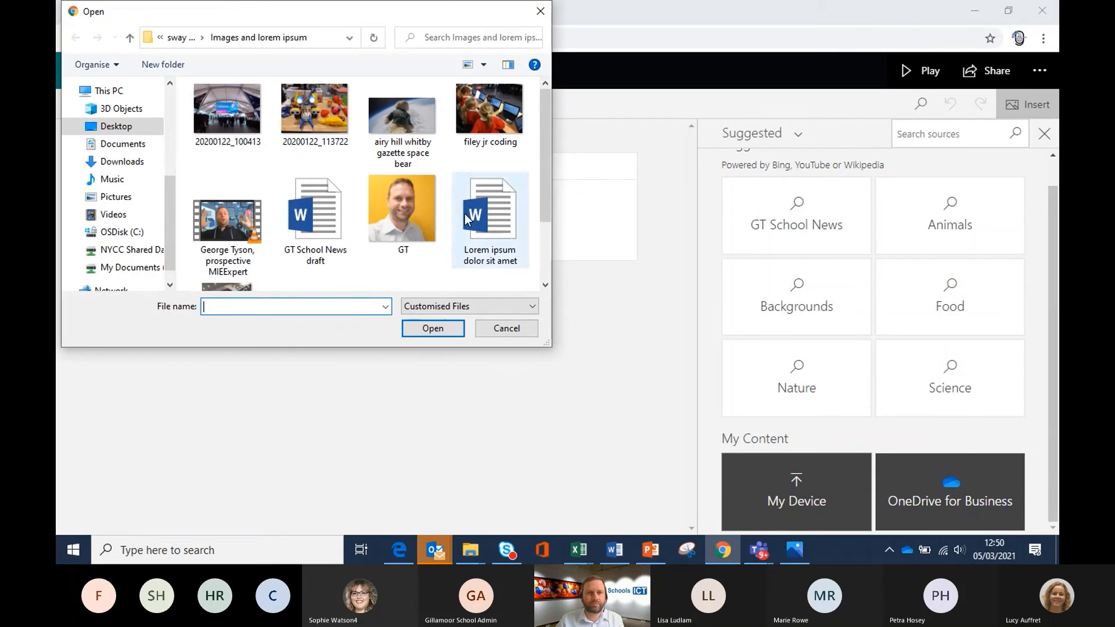
left_click(407, 213)
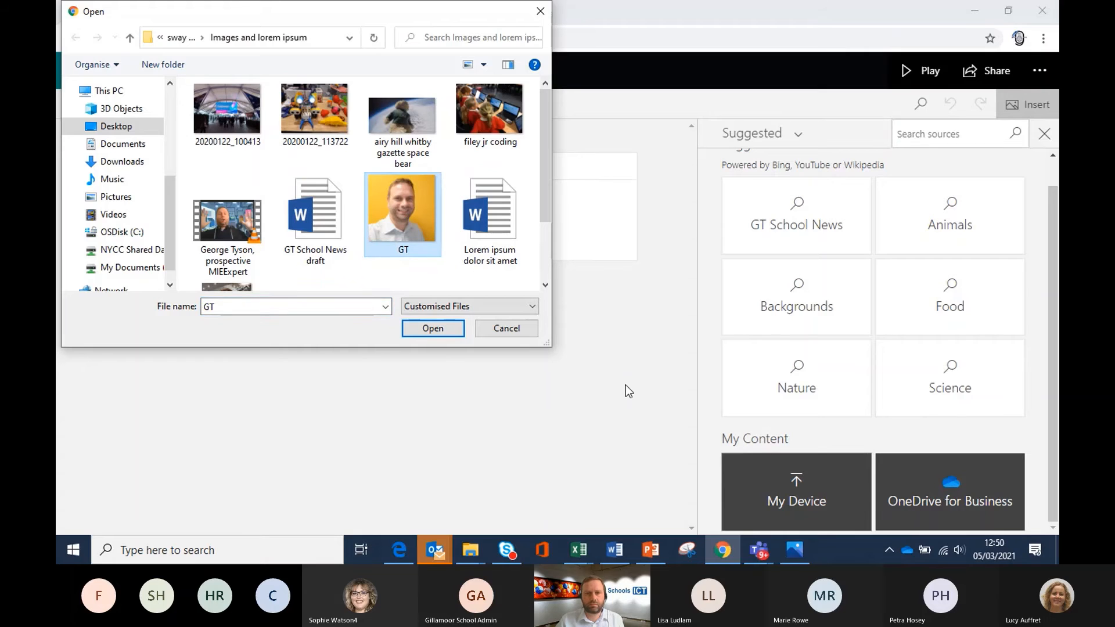
left_click(447, 330)
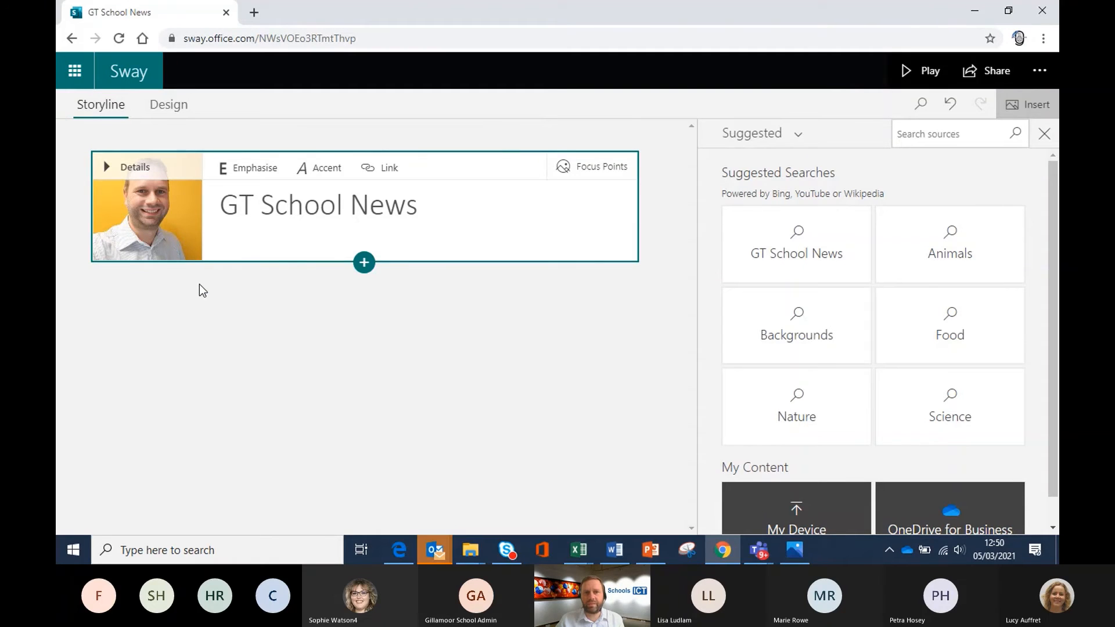
- Add a text card below the title and paste the first Lorem ipsum paragraph from the Word draft into it
left_click(366, 266)
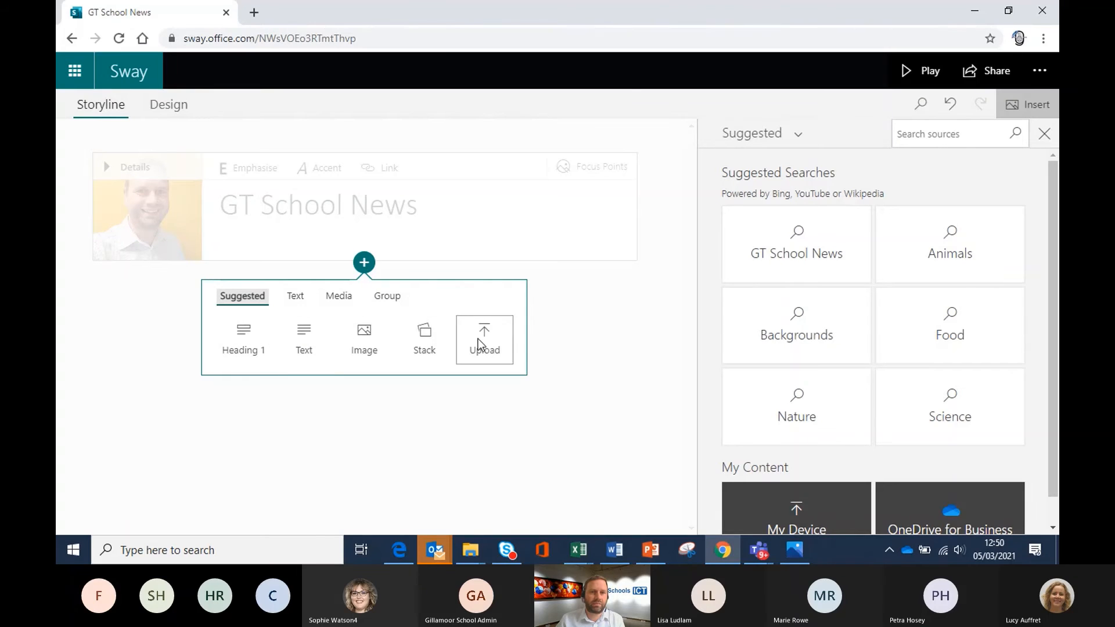
left_click(304, 339)
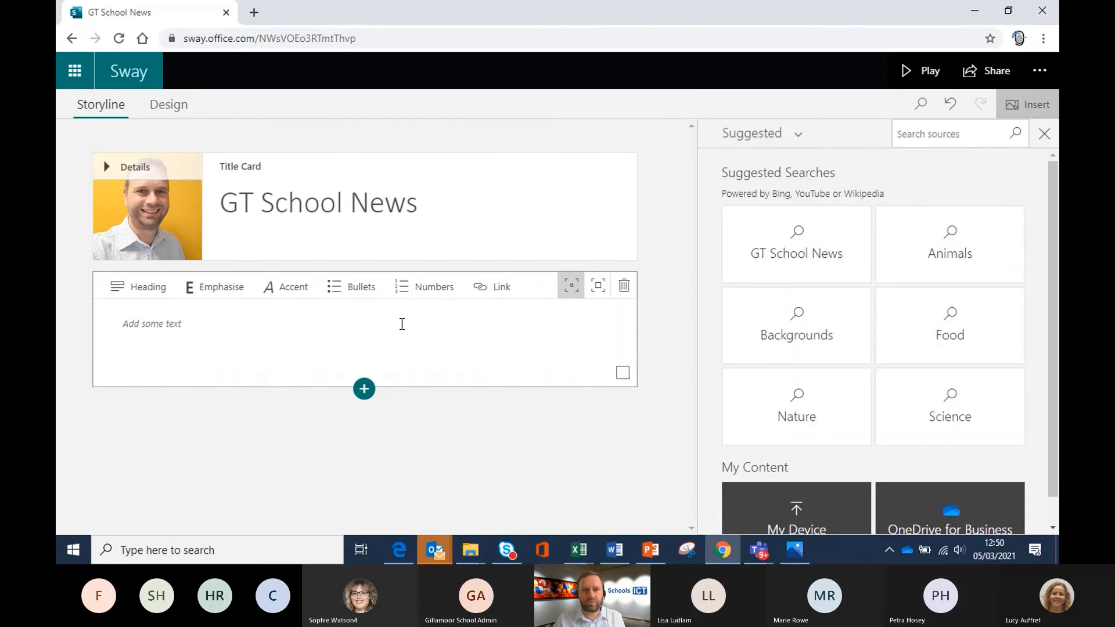
key("alt+Tab")
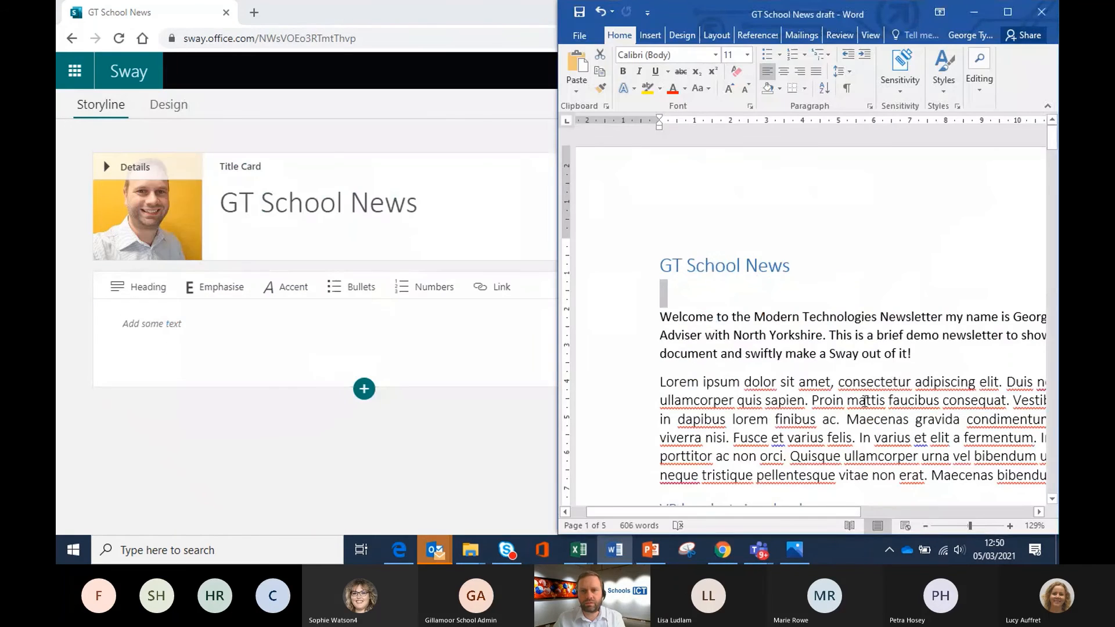
scroll(864, 400, "down", 1)
left_click_drag(660, 337, 988, 437)
left_click(219, 328)
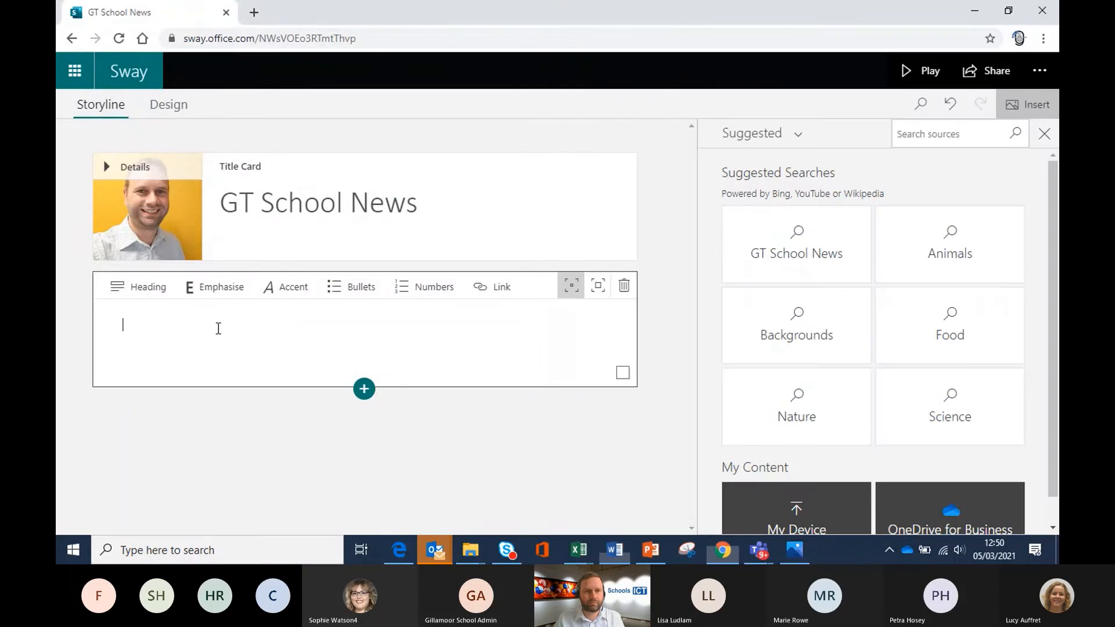
key("ctrl+v")
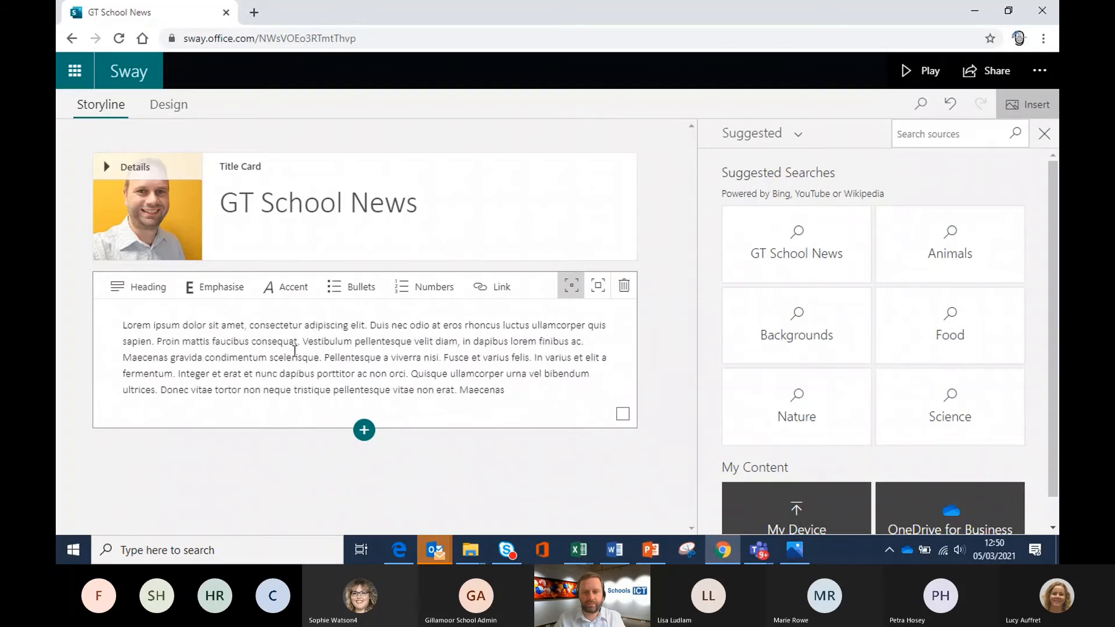
- Upload the GT School News draft document below the text card and check the imported cards down to VR headsets in school
left_click(364, 430)
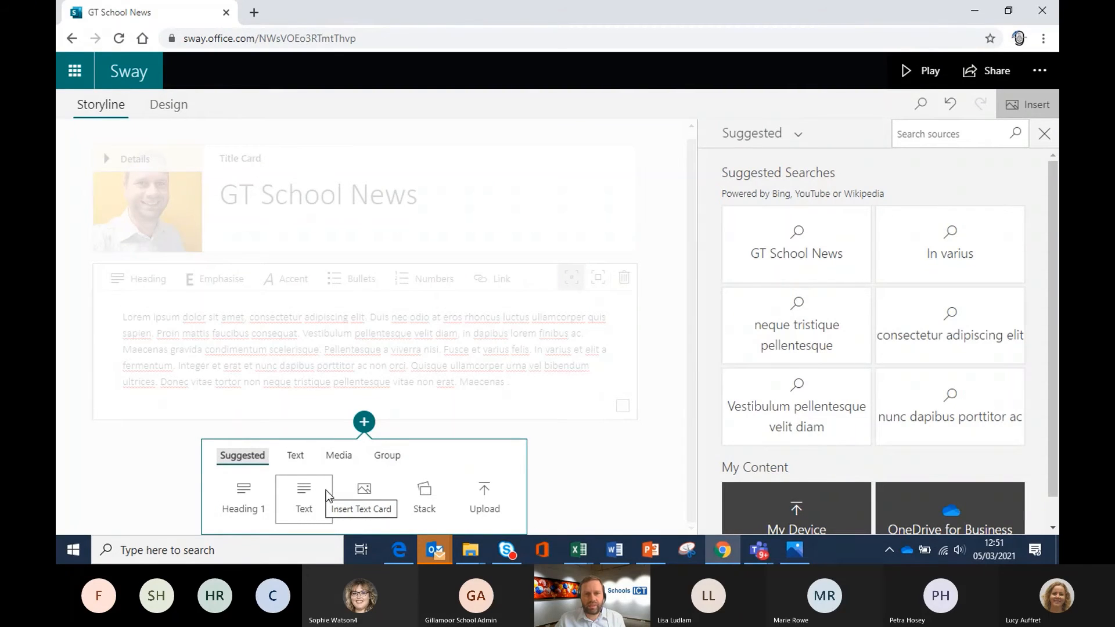
left_click(480, 492)
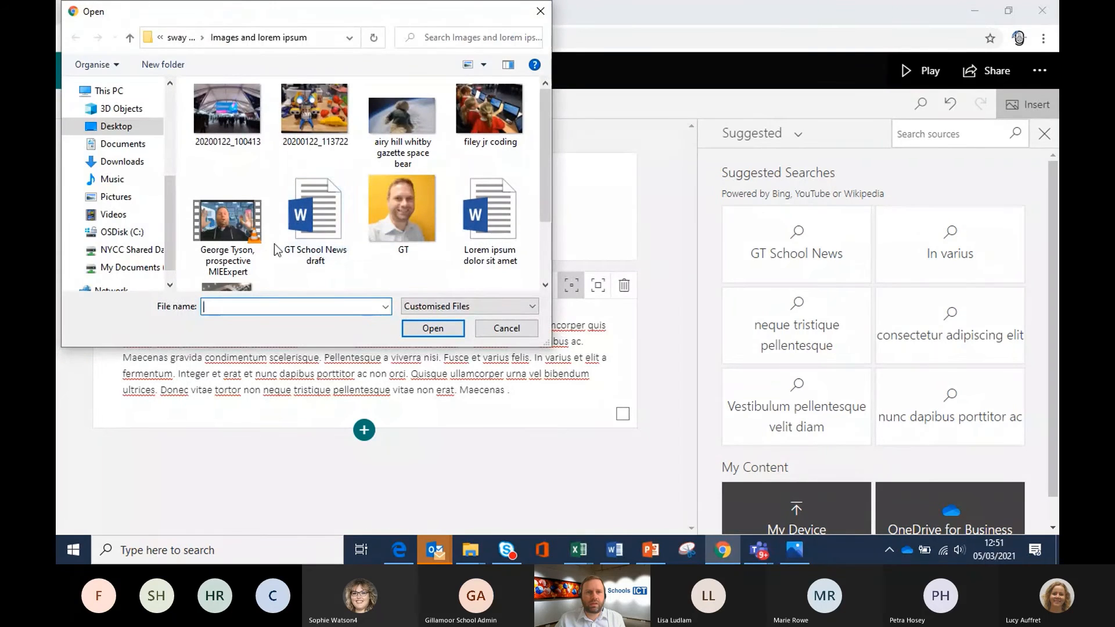
left_click(327, 217)
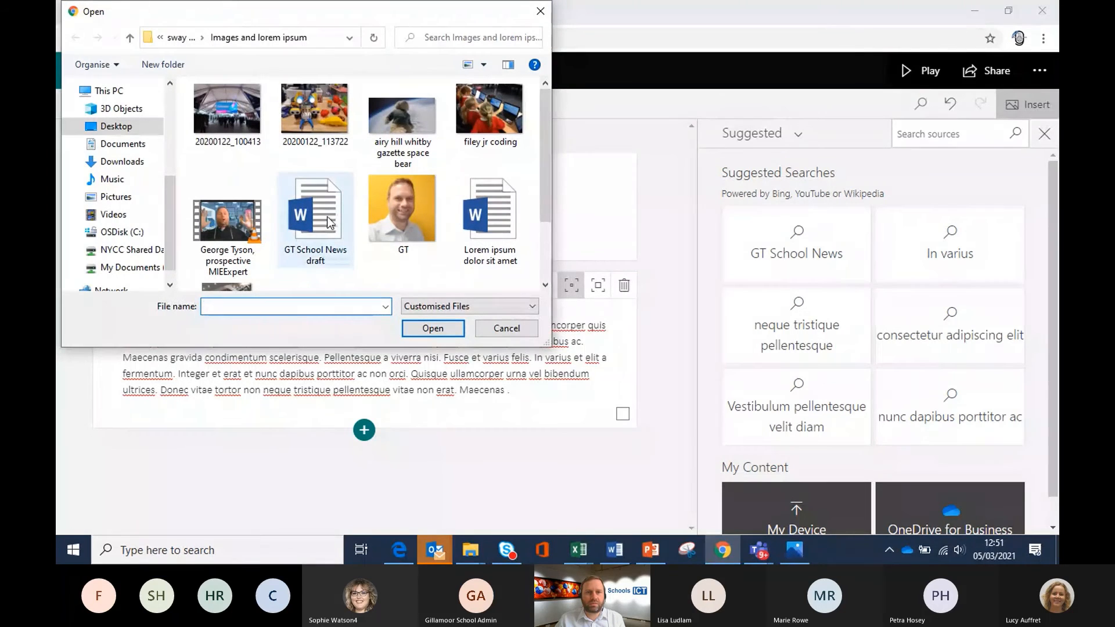
left_click(433, 328)
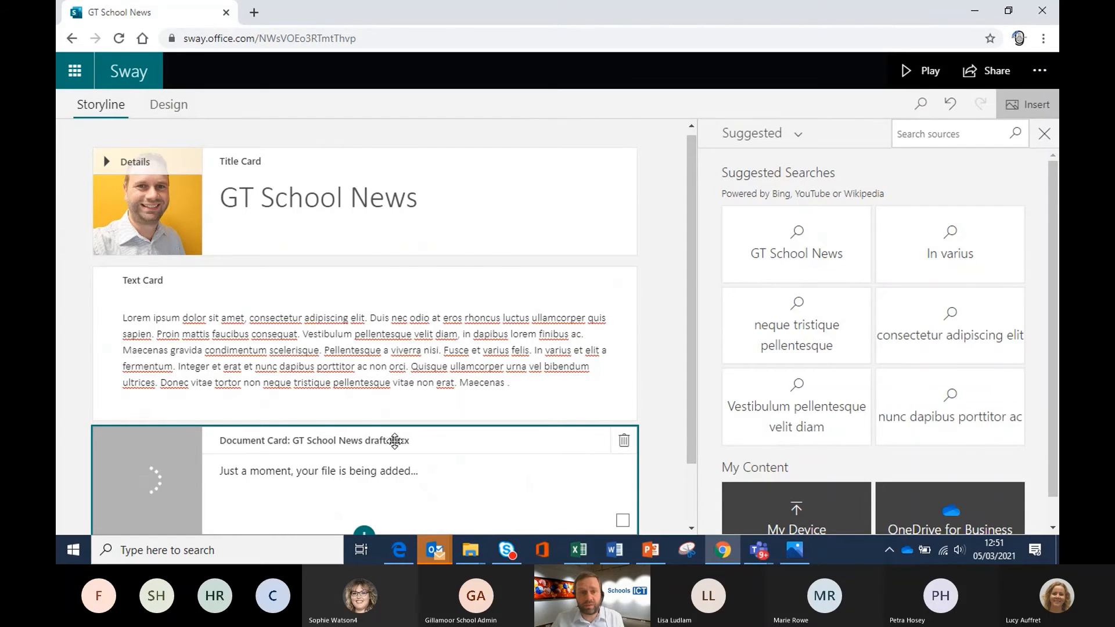
scroll(389, 447, "down", 2)
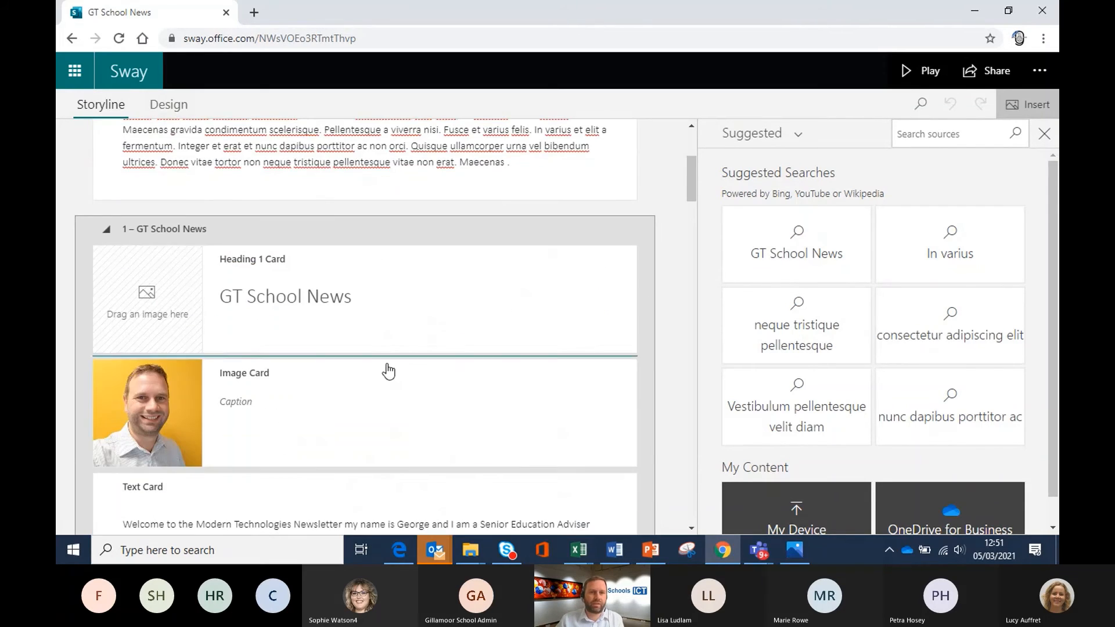
scroll(385, 368, "down", 5)
scroll(372, 370, "down", 4)
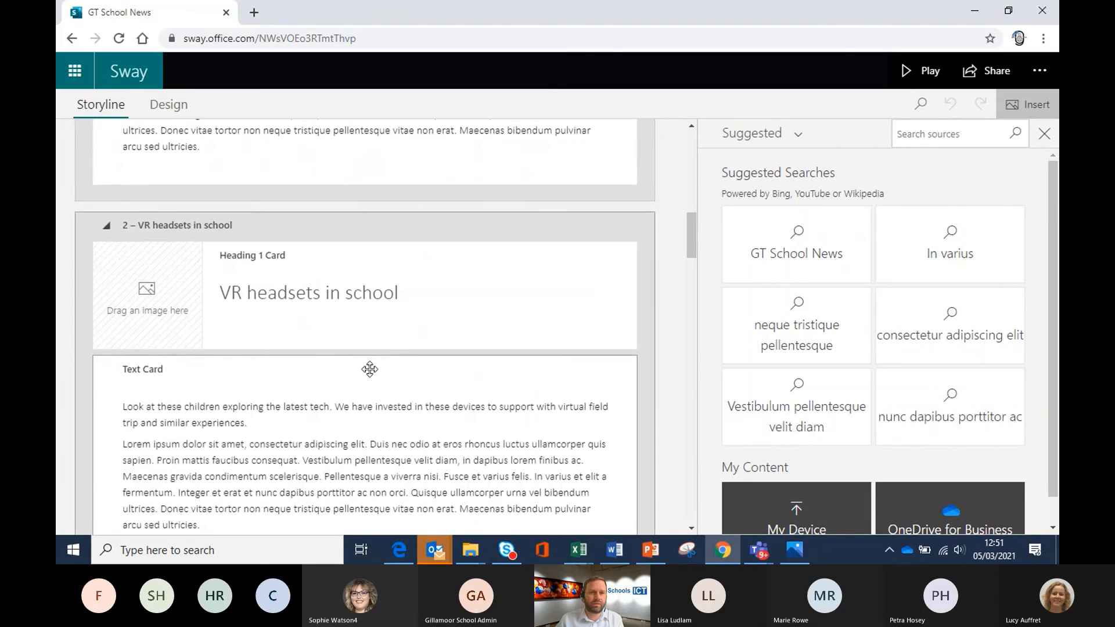
- Insert a Stack group between the first text card and the imported GT School News section
scroll(369, 372, "up", 9)
scroll(369, 385, "up", 3)
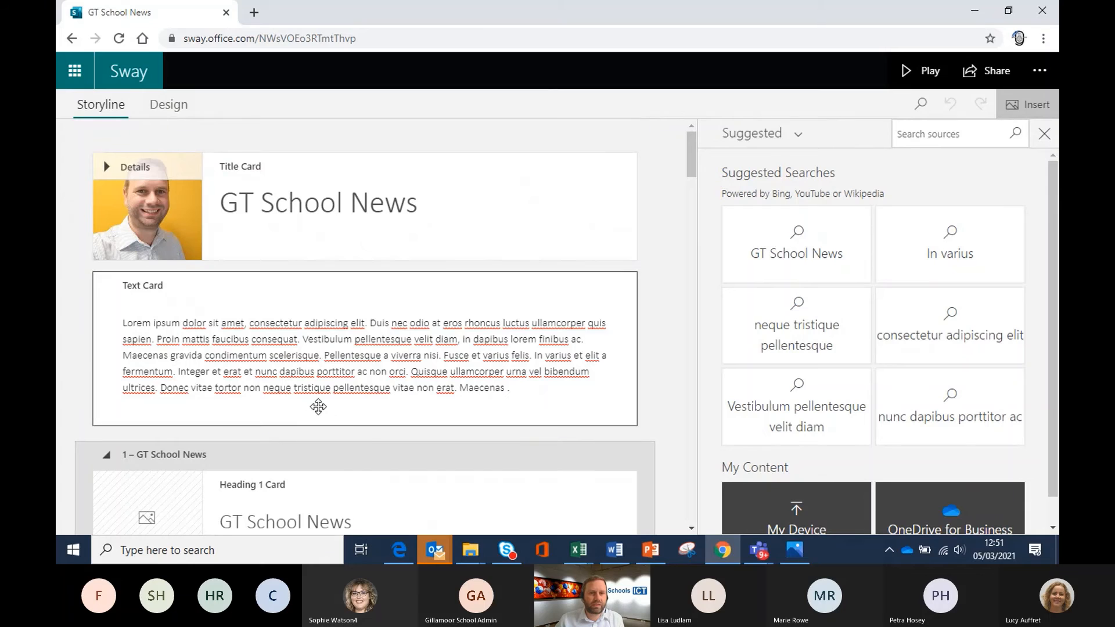
left_click(386, 421)
left_click(364, 430)
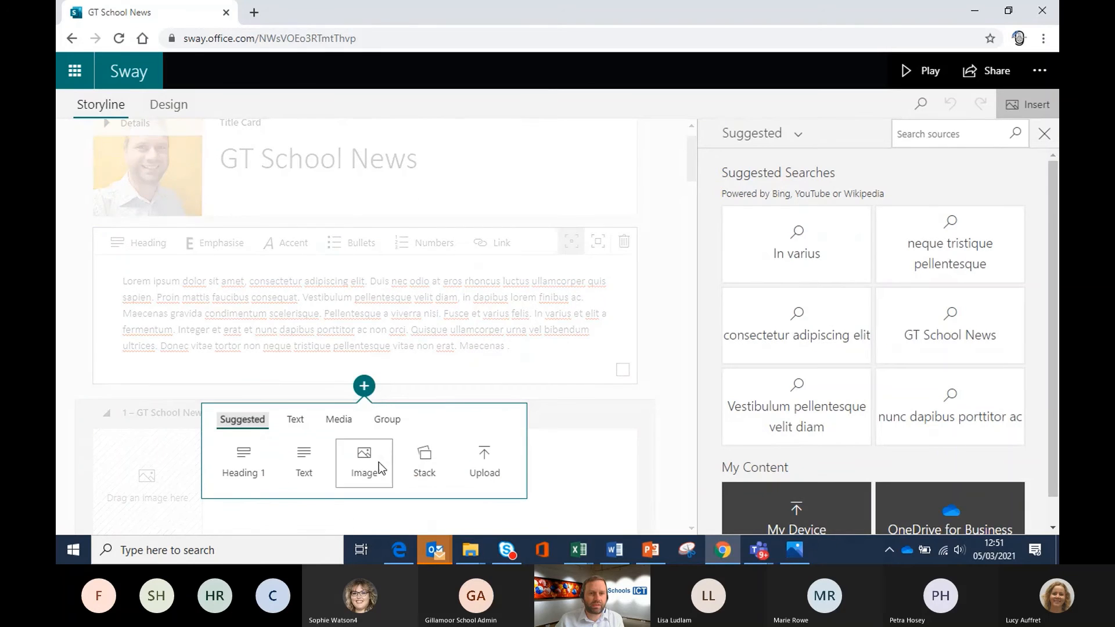
left_click(419, 462)
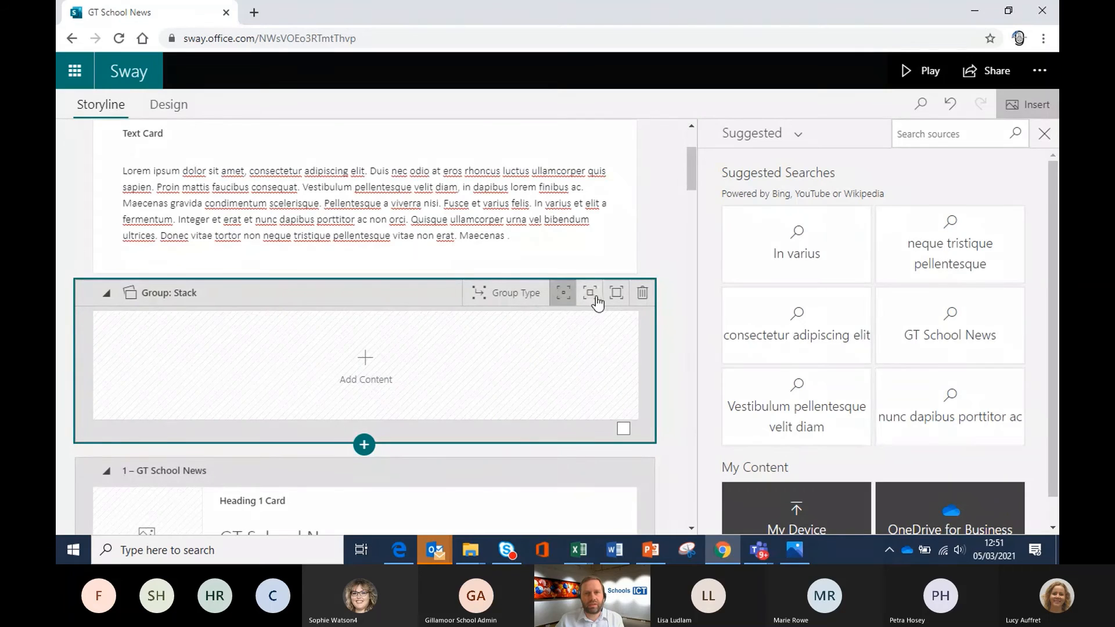
- Try each emphasis level on the Stack group and leave it at the strongest one
left_click(616, 296)
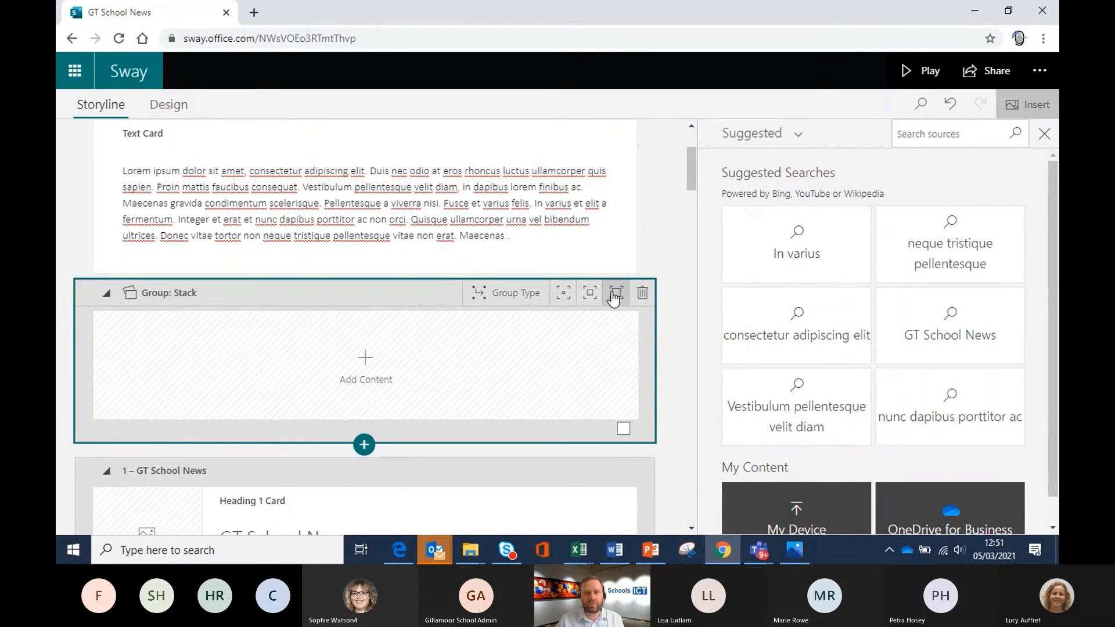
left_click(592, 304)
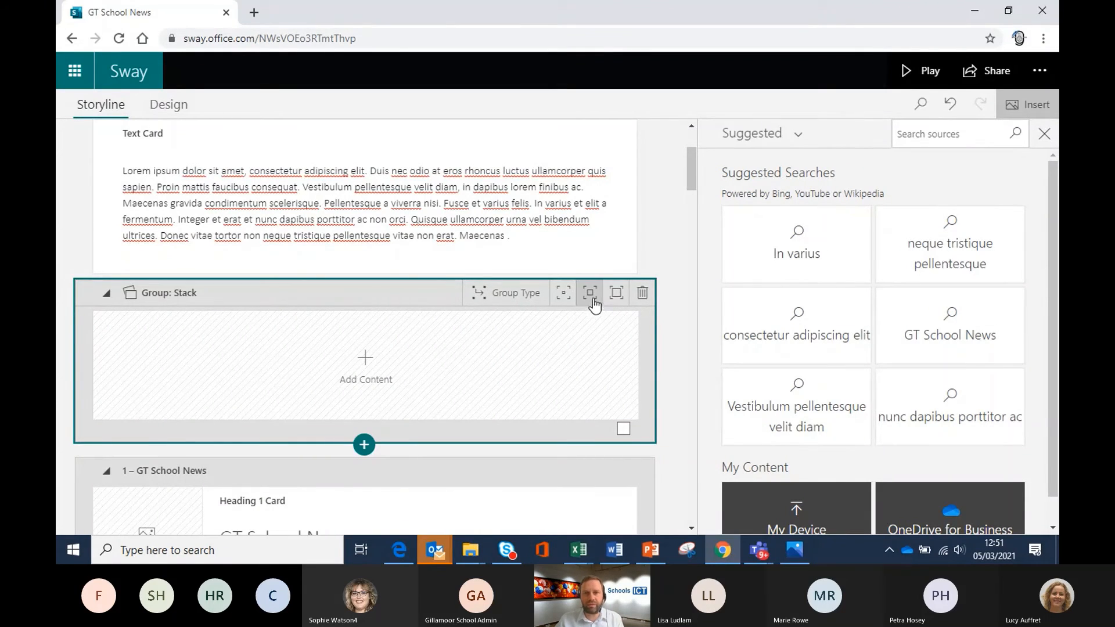
left_click(565, 303)
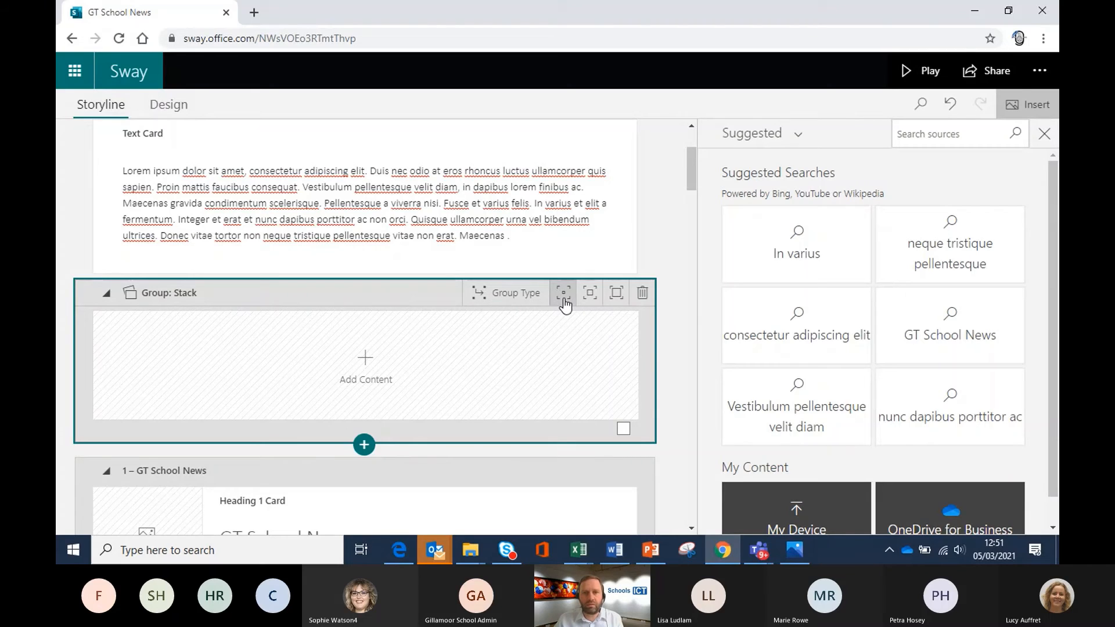
left_click(617, 299)
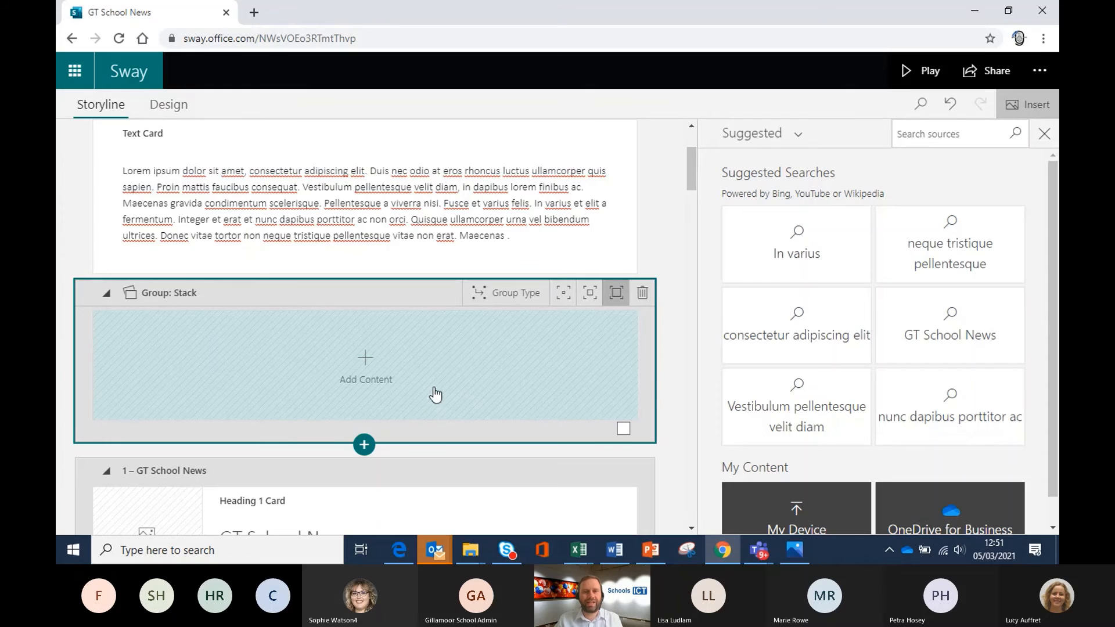
- Add the six images other than GT and the Lorem ipsum dolor sit amet document from the Images and lorem ipsum folder directly below the Stack group
key("alt+Tab")
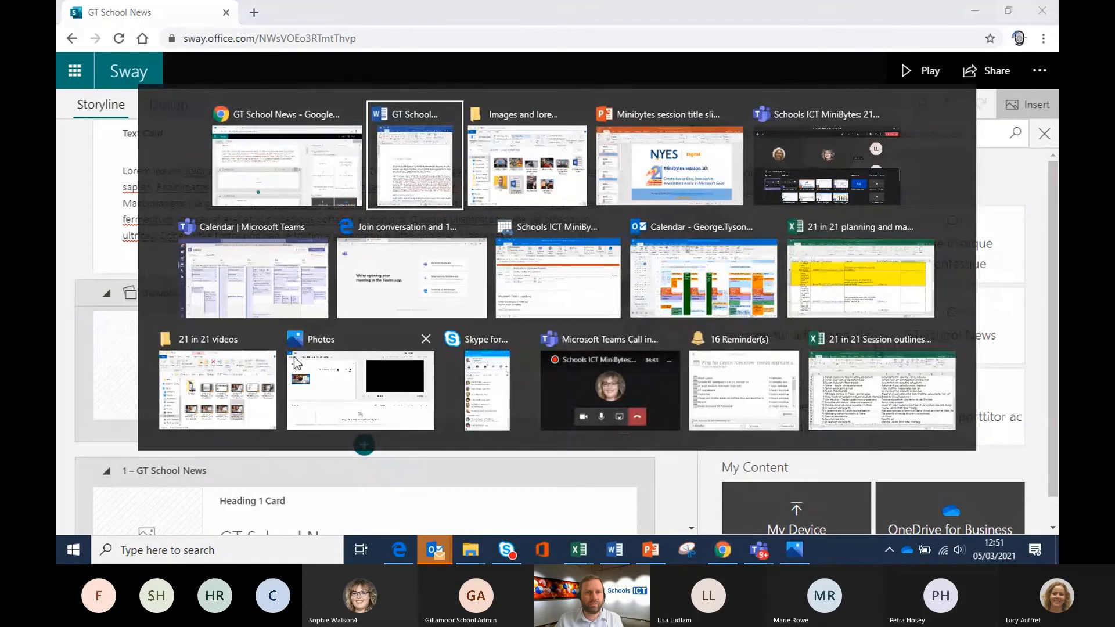
left_click(530, 174)
left_click(495, 320, "ctrl")
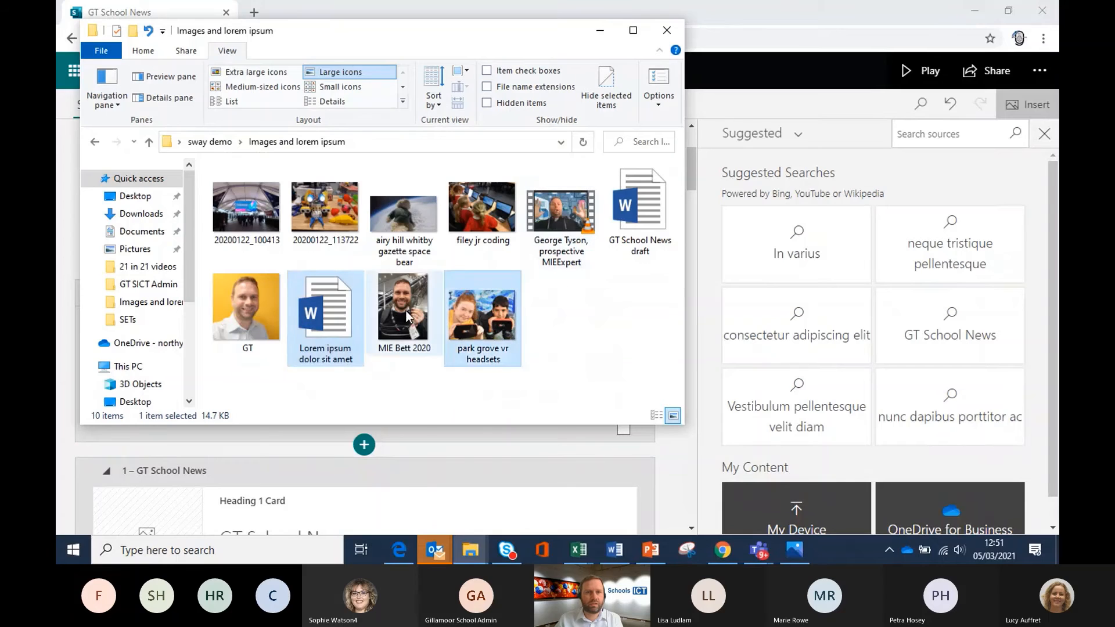
left_click(410, 314, "ctrl")
left_click(409, 221, "ctrl")
left_click(516, 219, "ctrl")
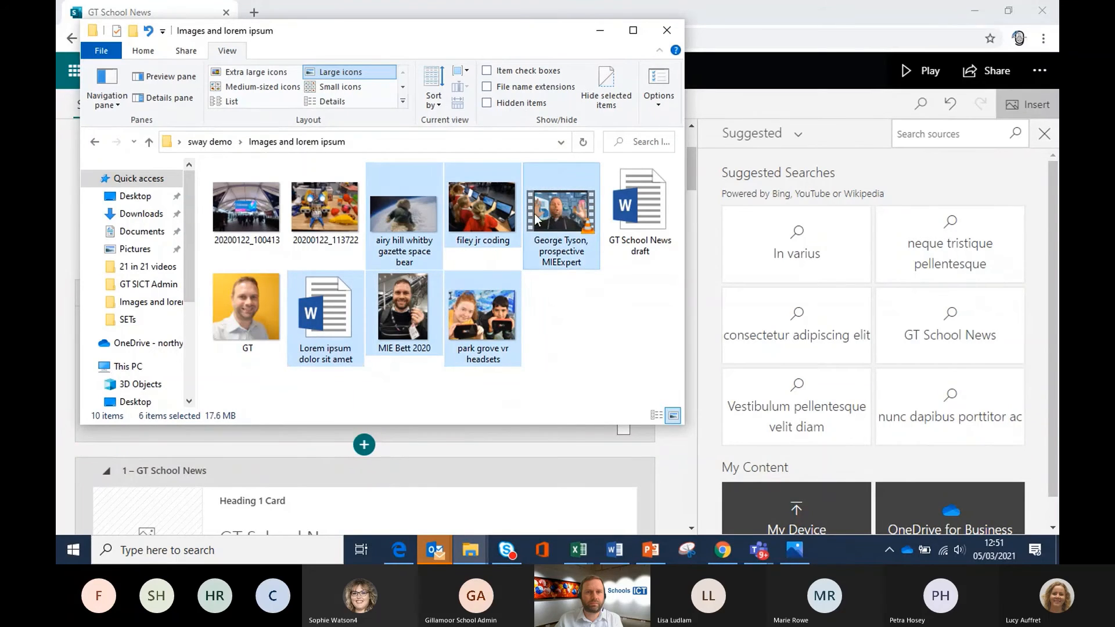
left_click(311, 211, "ctrl")
left_click(276, 226, "ctrl")
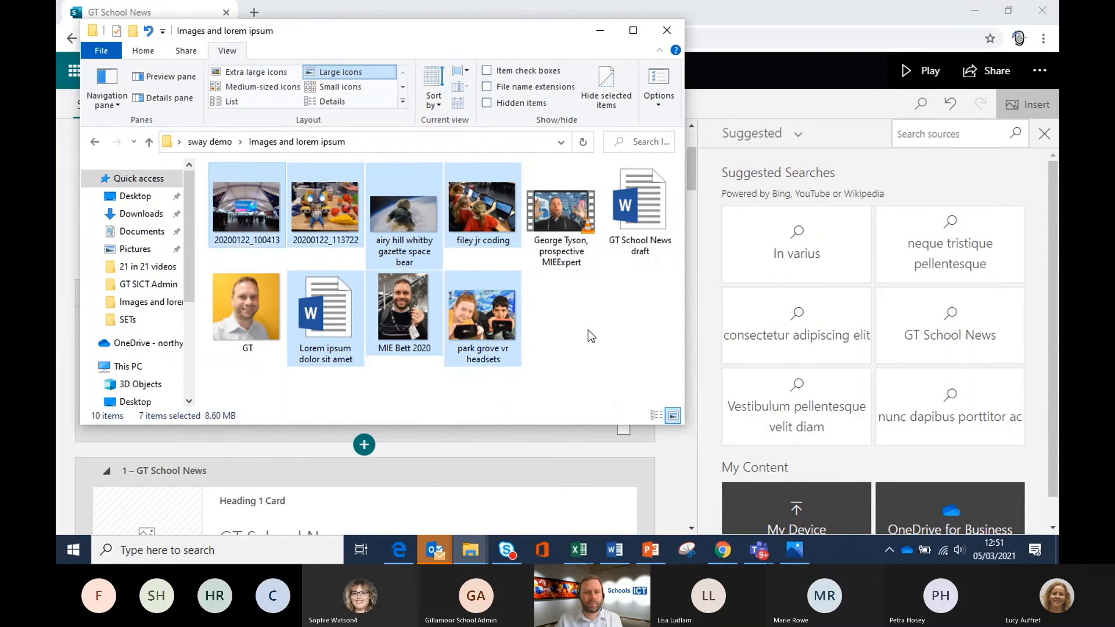
left_click_drag(521, 45, 813, 63)
left_click_drag(547, 223, 177, 387)
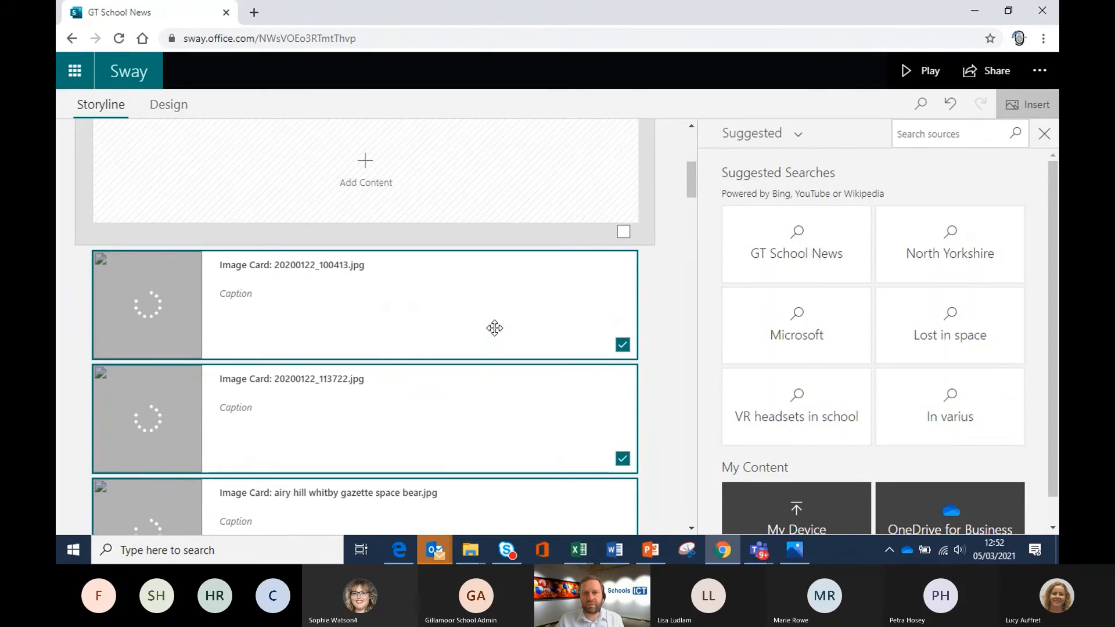
scroll(494, 328, "up", 2)
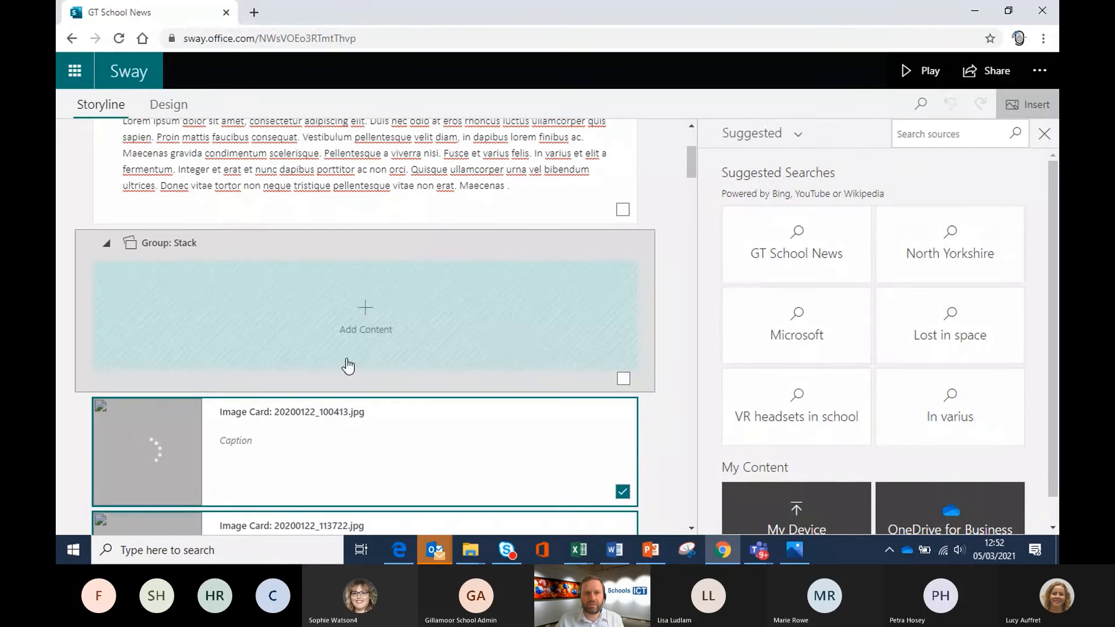
scroll(411, 329, "down", 9)
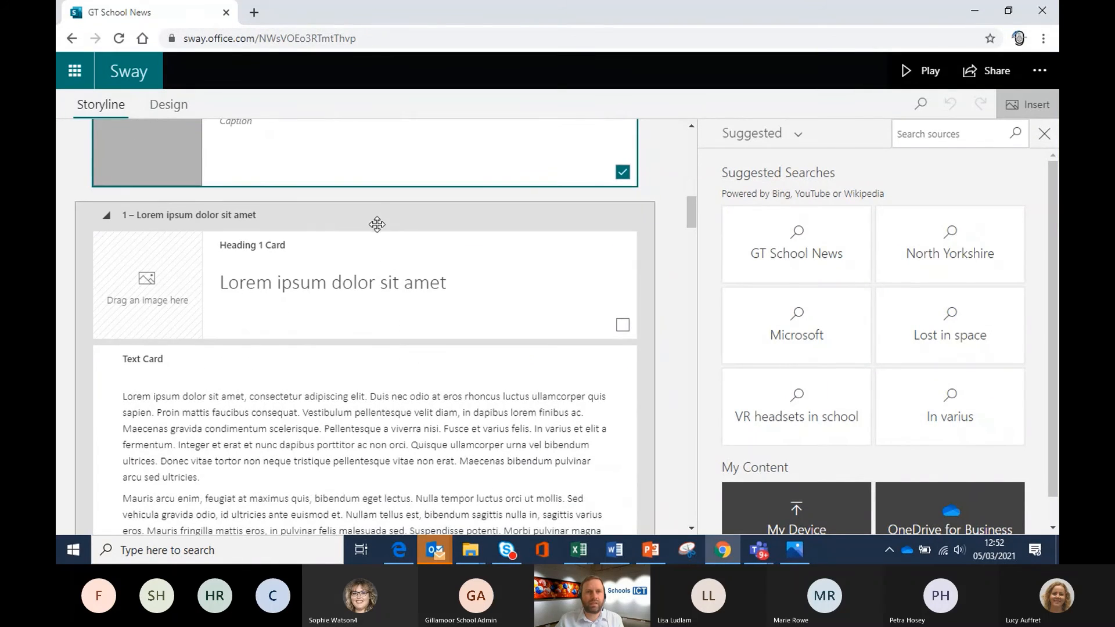
- Collapse the imported Lorem ipsum dolor sit amet section below the image cards and delete it
left_click(107, 215)
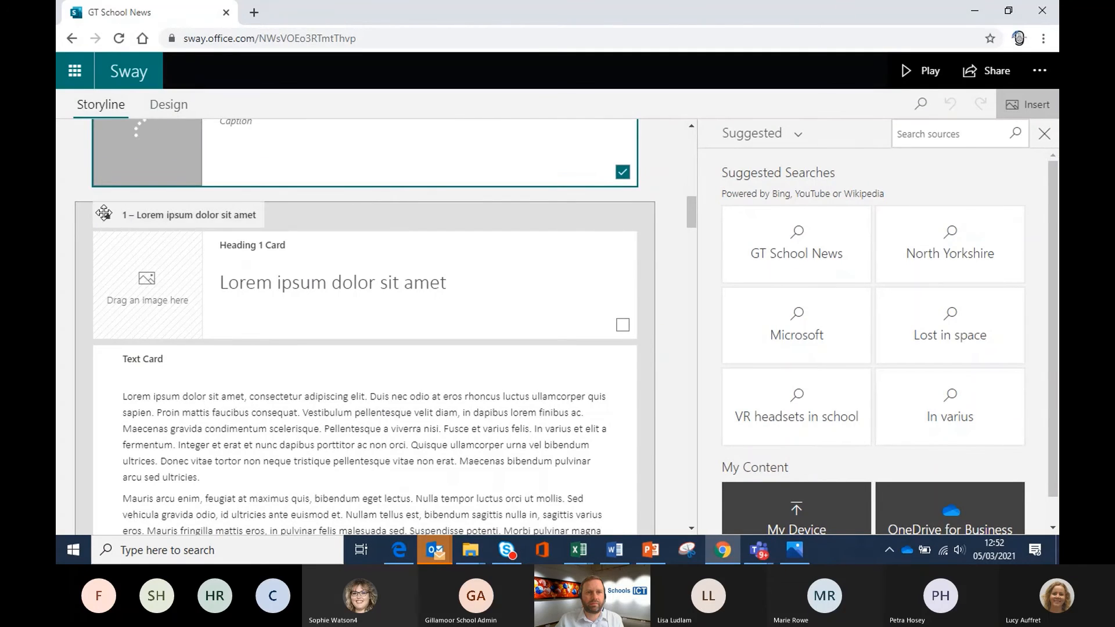
scroll(490, 256, "up", 2)
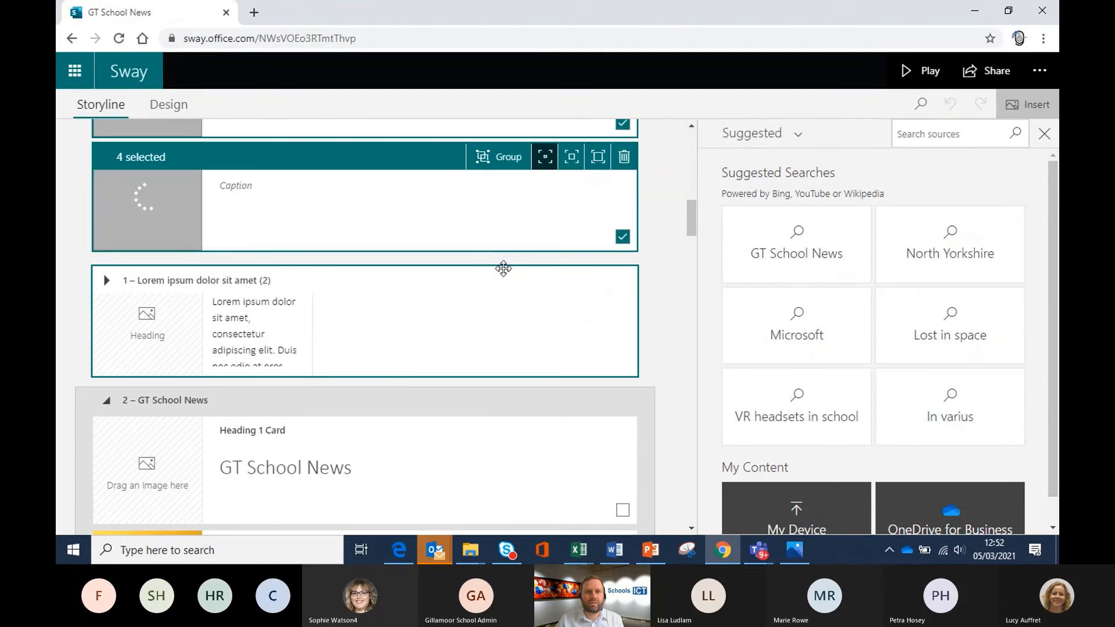
left_click_drag(169, 204, 378, 310)
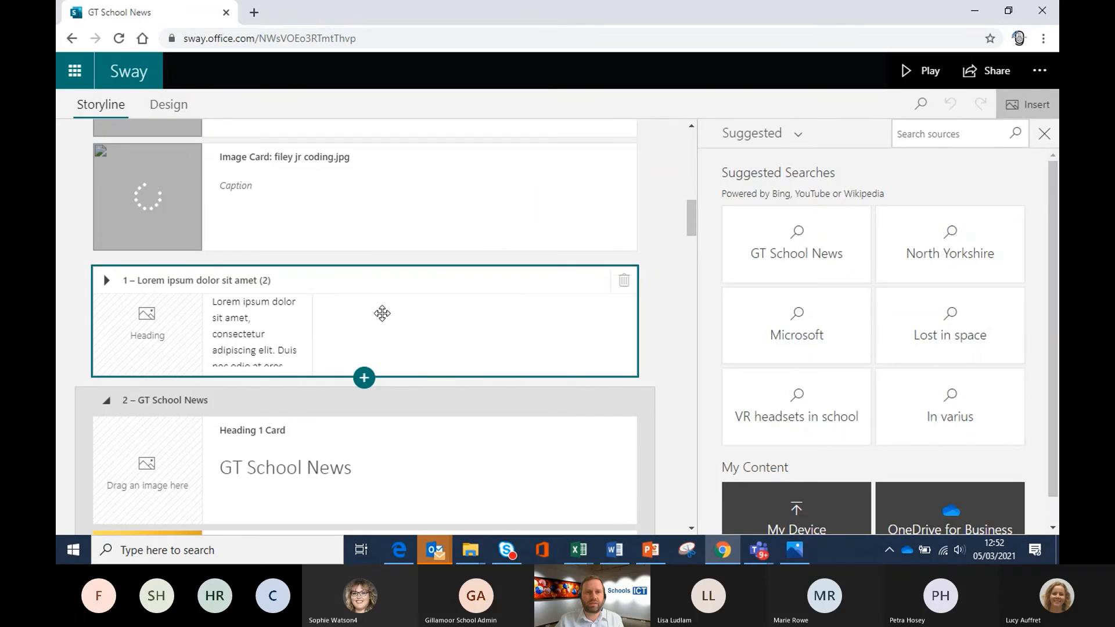
left_click(624, 281)
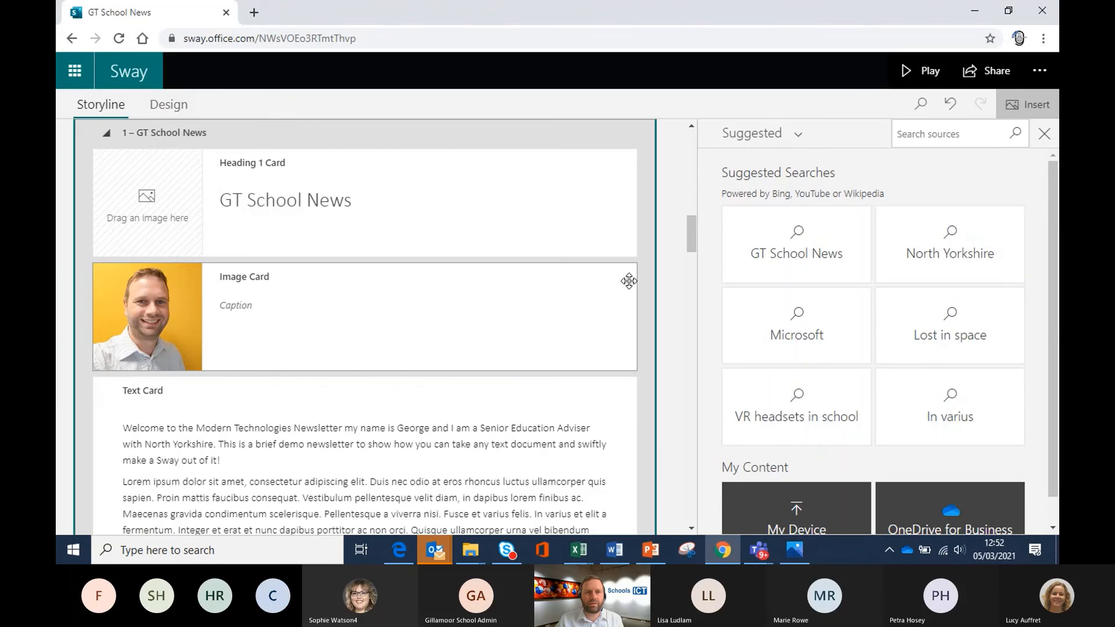
- Delete the imported GT School News, VR headsets in school, and Our new suite of chromebooks and laptops sections
scroll(358, 319, "up", 1)
scroll(359, 320, "up", 3)
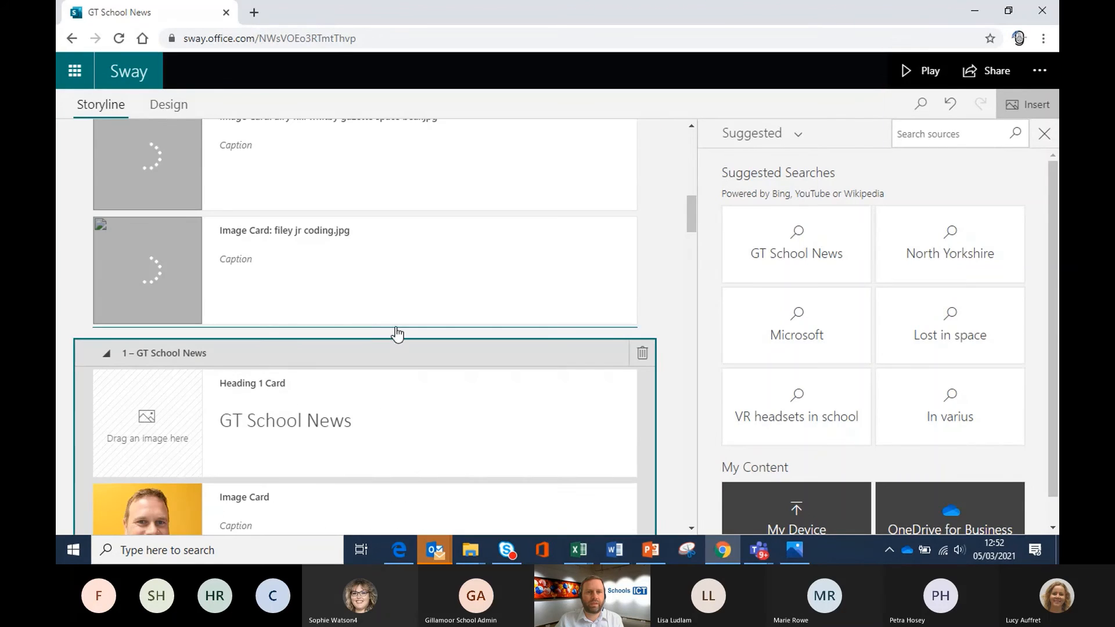
left_click(642, 352)
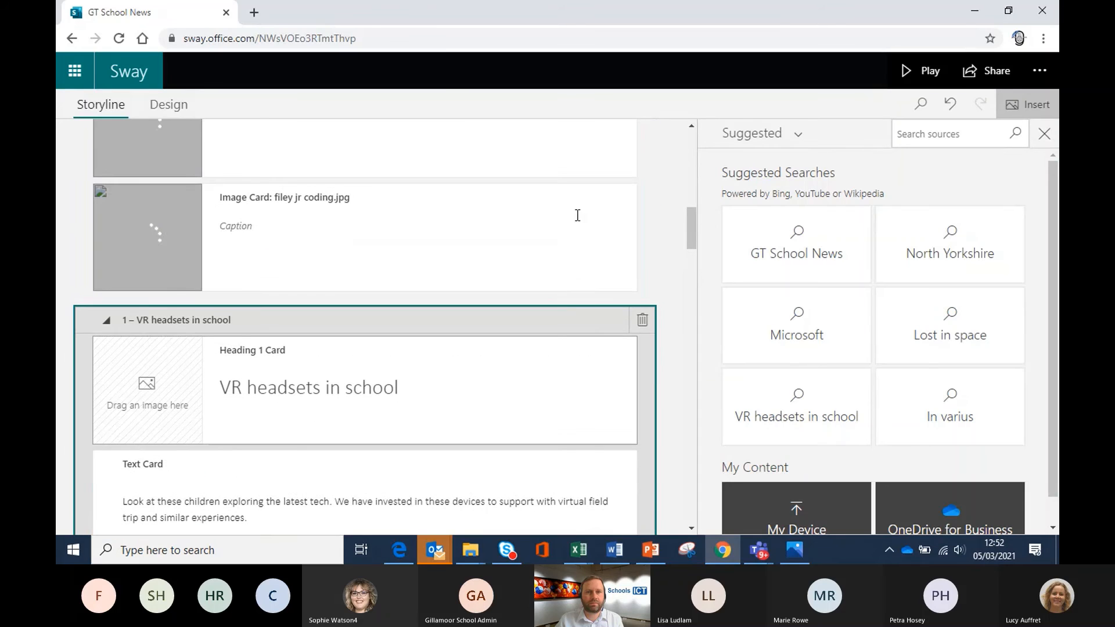
left_click(642, 319)
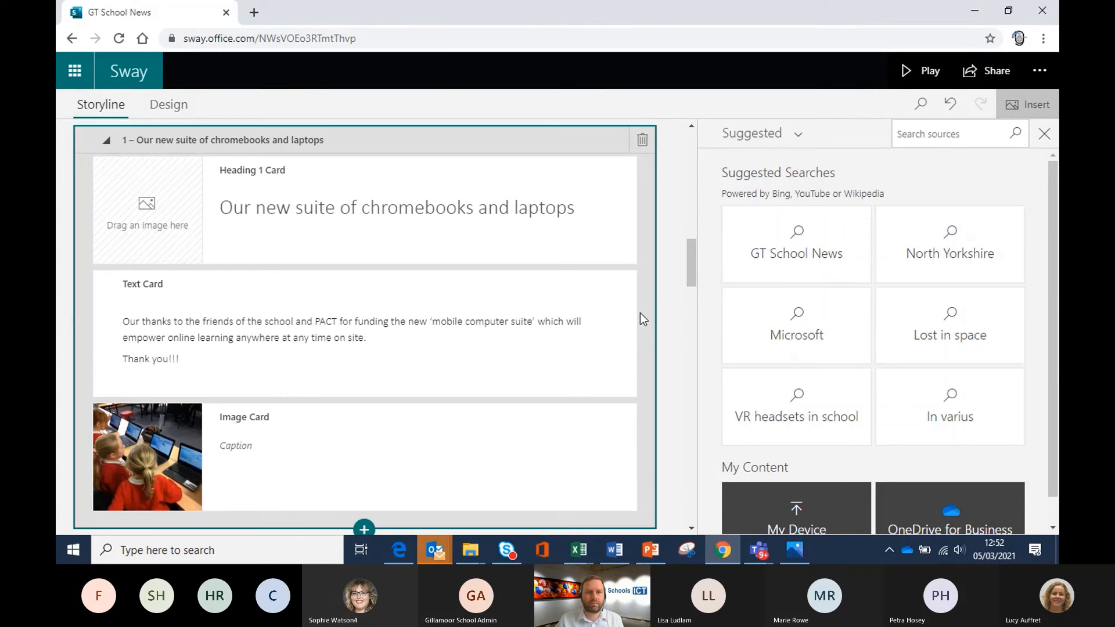
left_click(642, 141)
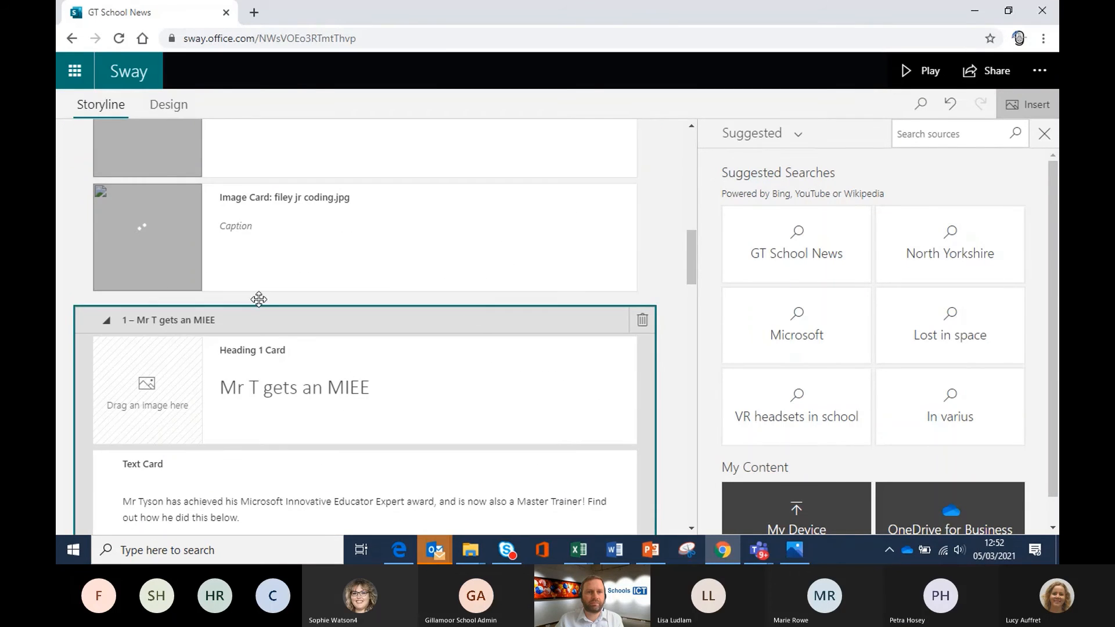
- Look through the Text, Media and Group content types and insert an Embed card between the first text card and the Stack group
scroll(465, 299, "up", 4)
scroll(464, 299, "up", 4)
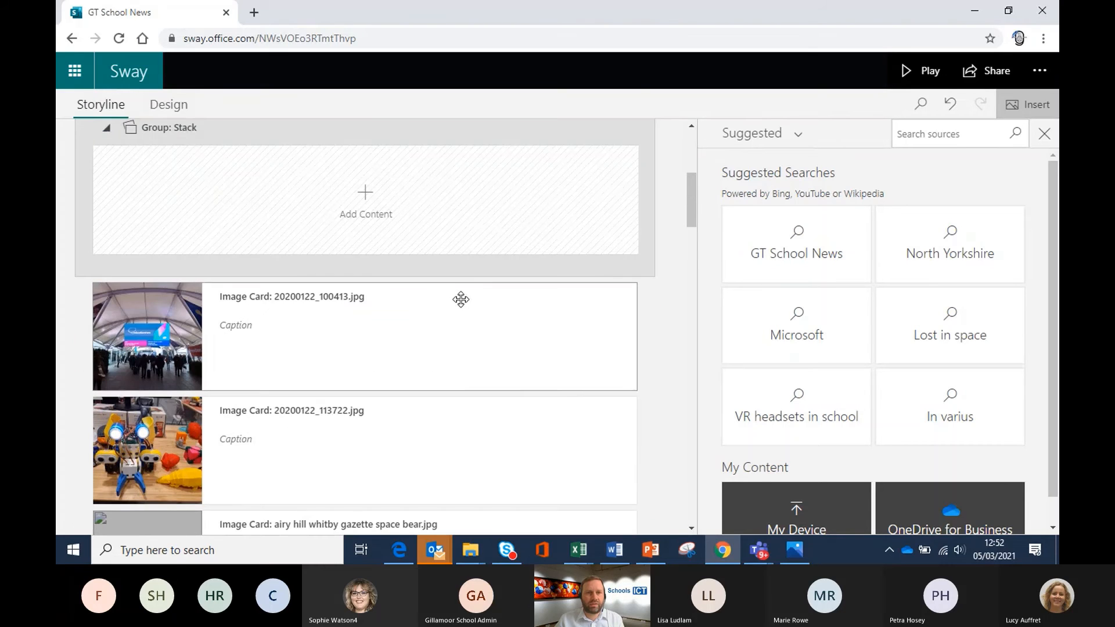
scroll(418, 244, "up", 3)
left_click(409, 272)
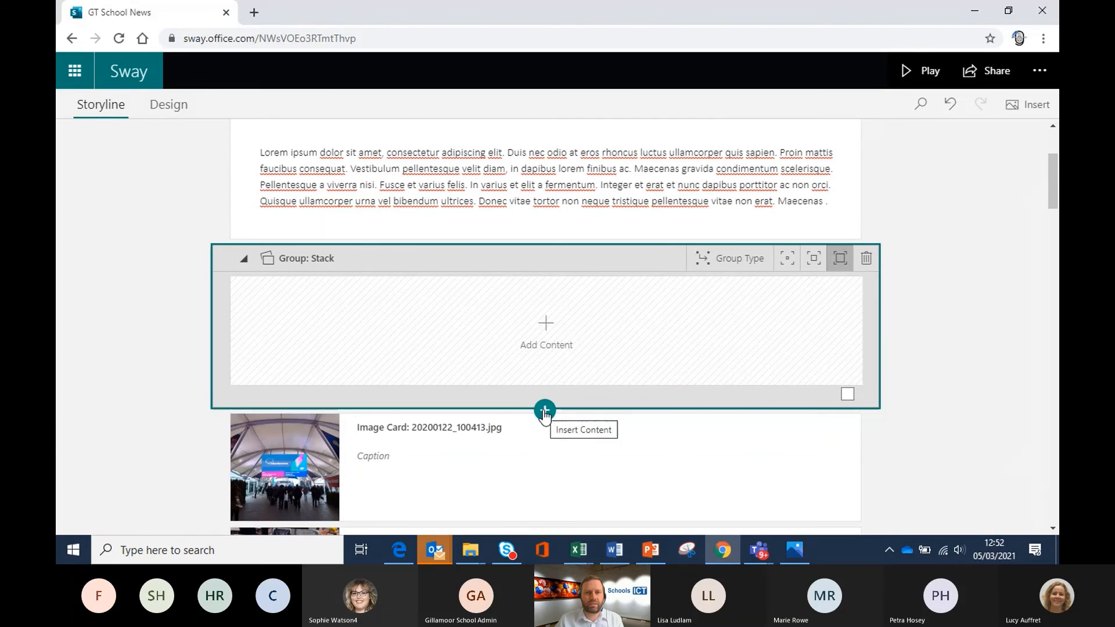
scroll(505, 226, "up", 3)
left_click(534, 277)
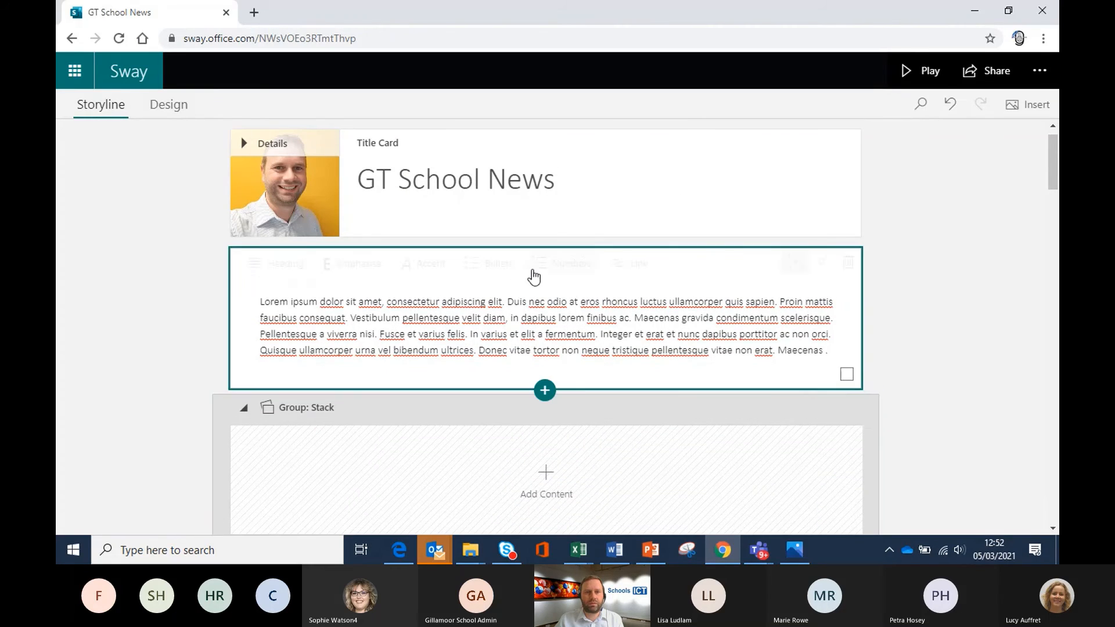
left_click(544, 389)
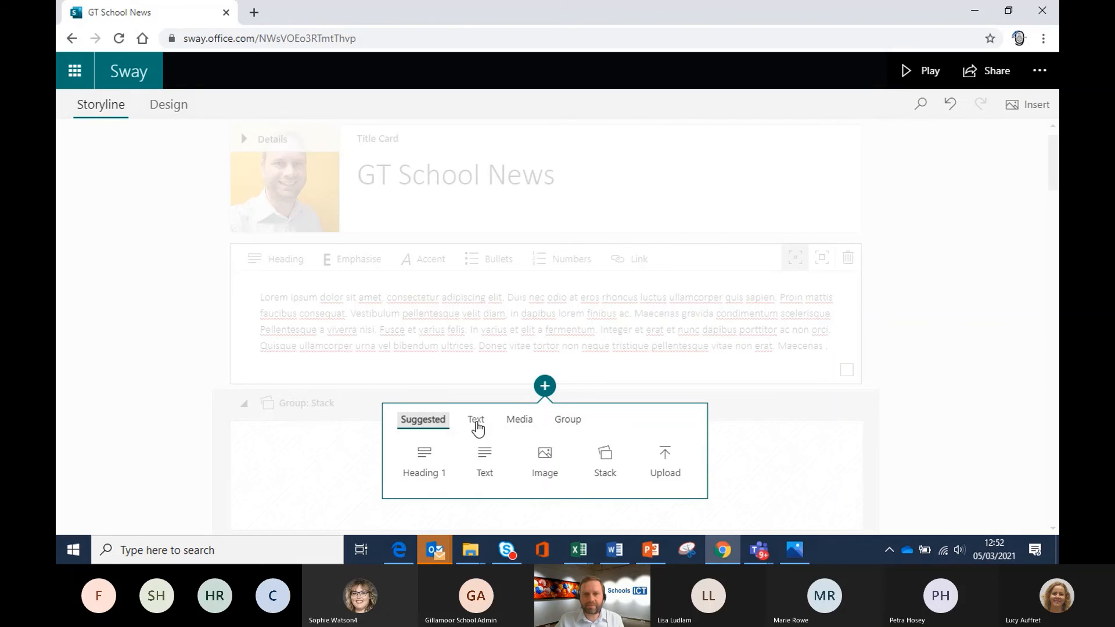
left_click(478, 429)
left_click(529, 427)
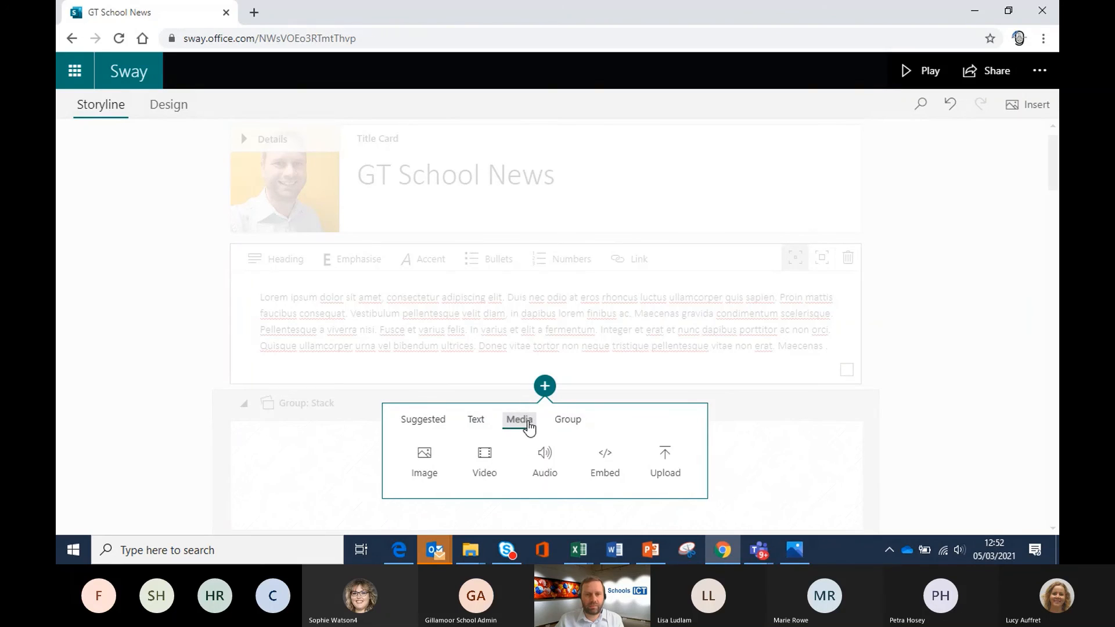
left_click(574, 424)
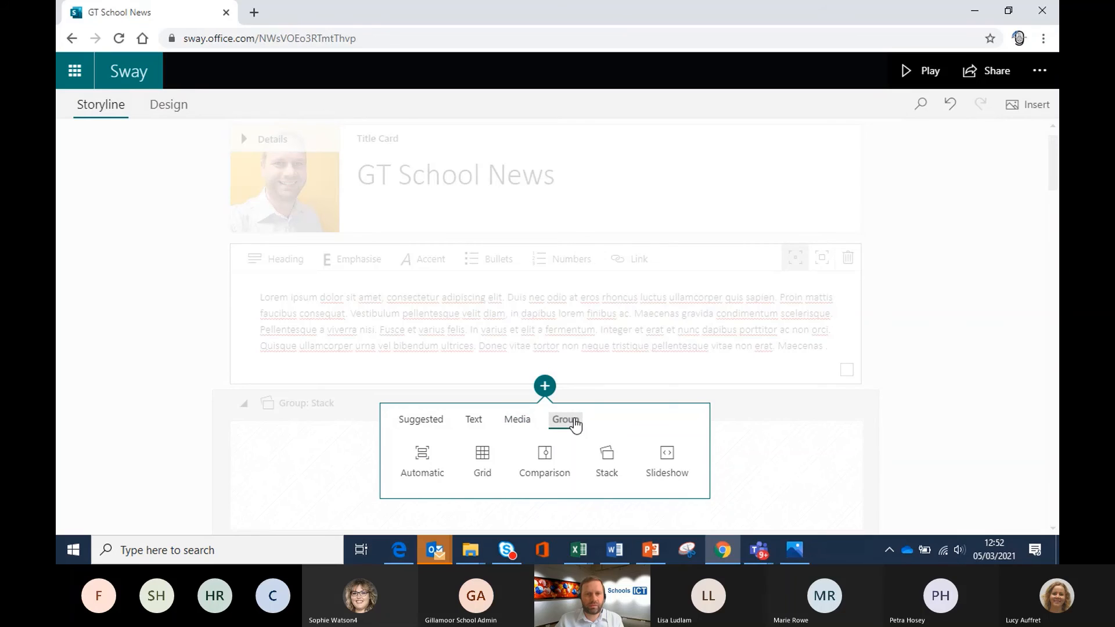
left_click(517, 423)
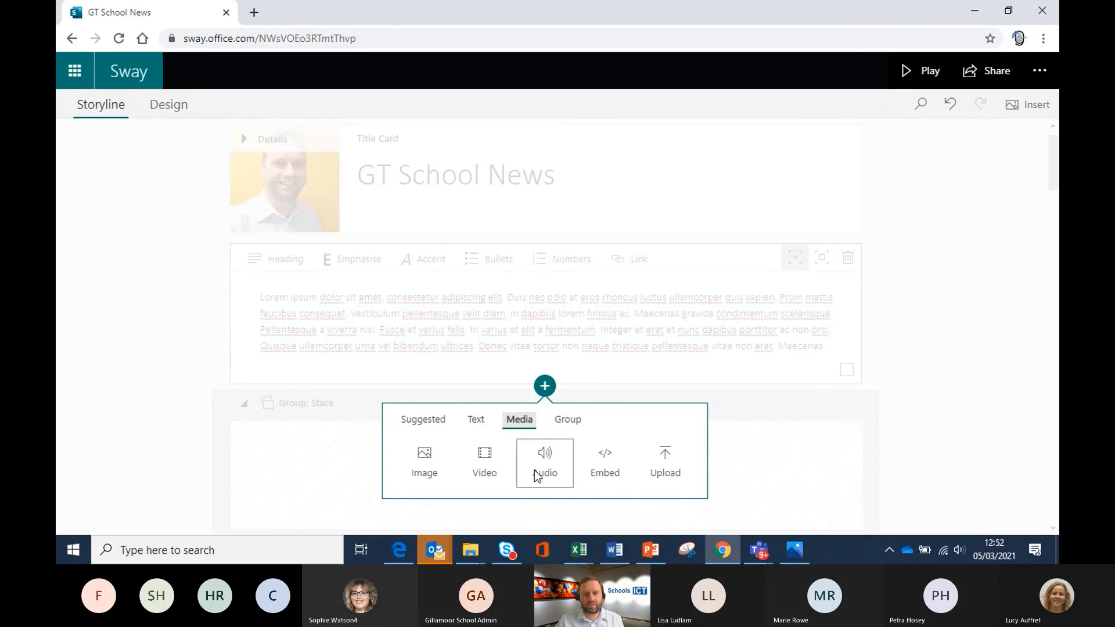
left_click(604, 464)
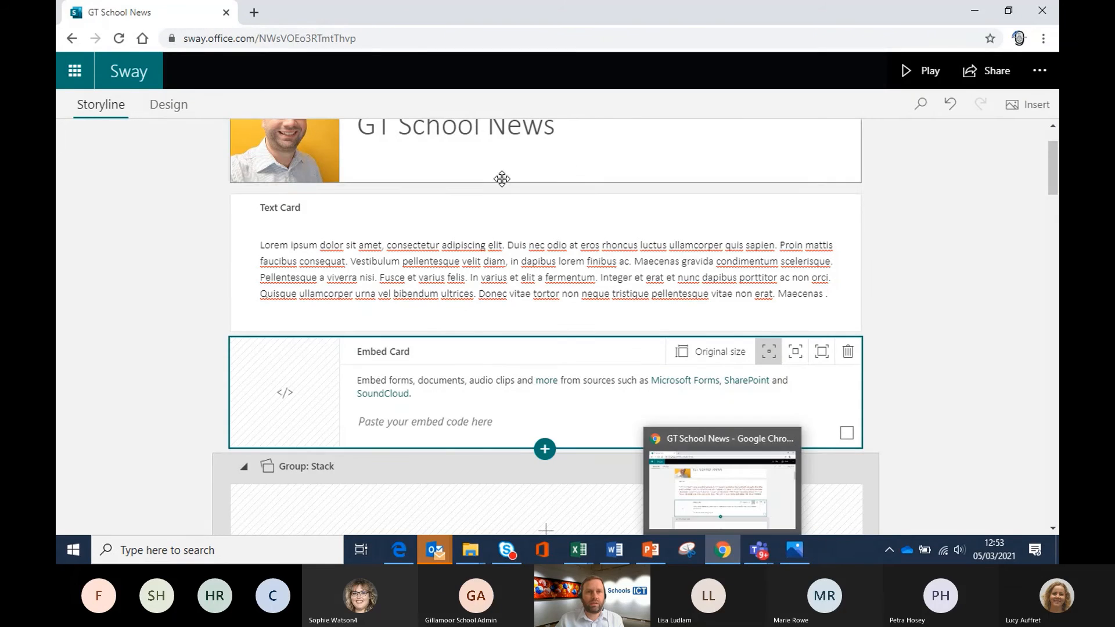
left_click(491, 423)
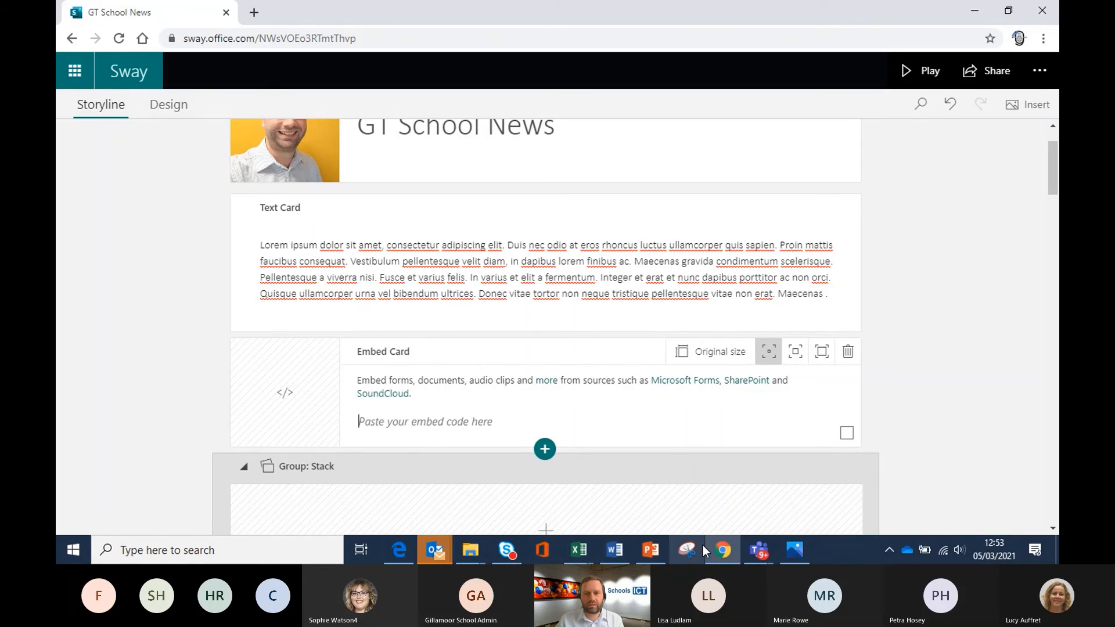
- Open YouTube in a new tab and open the details of the channel's Minibytes session 8 video
left_click(254, 12)
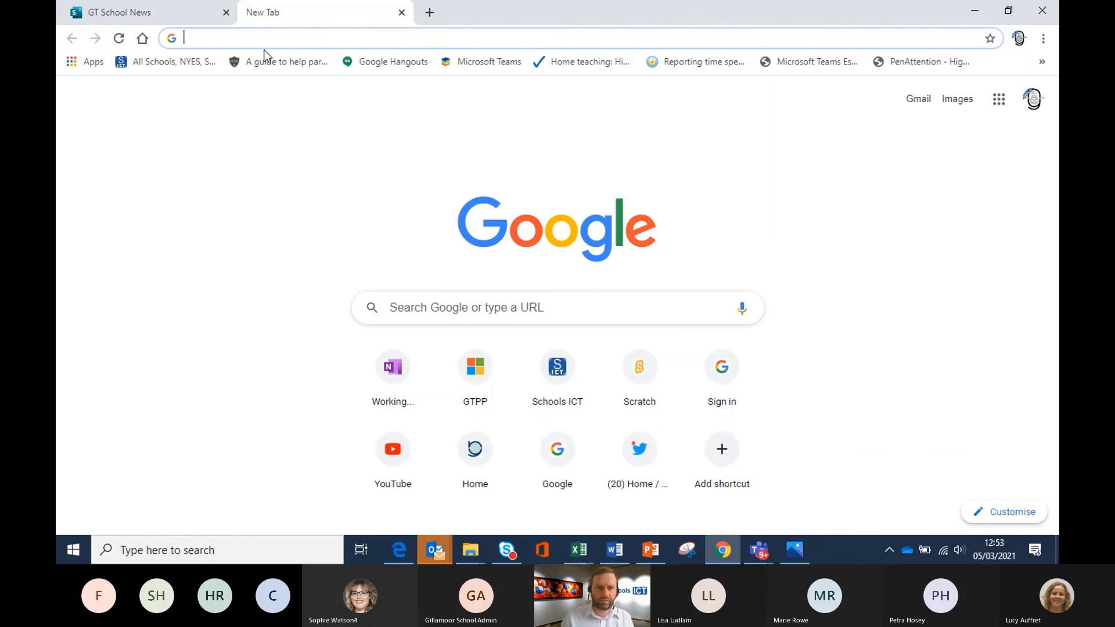
left_click(402, 457)
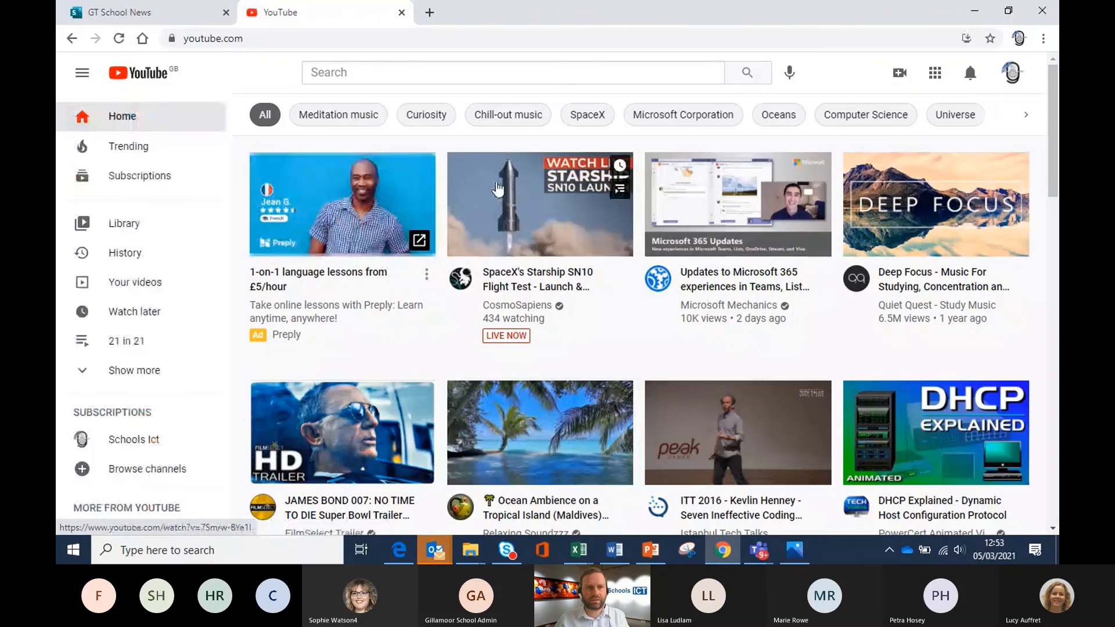
left_click(123, 283)
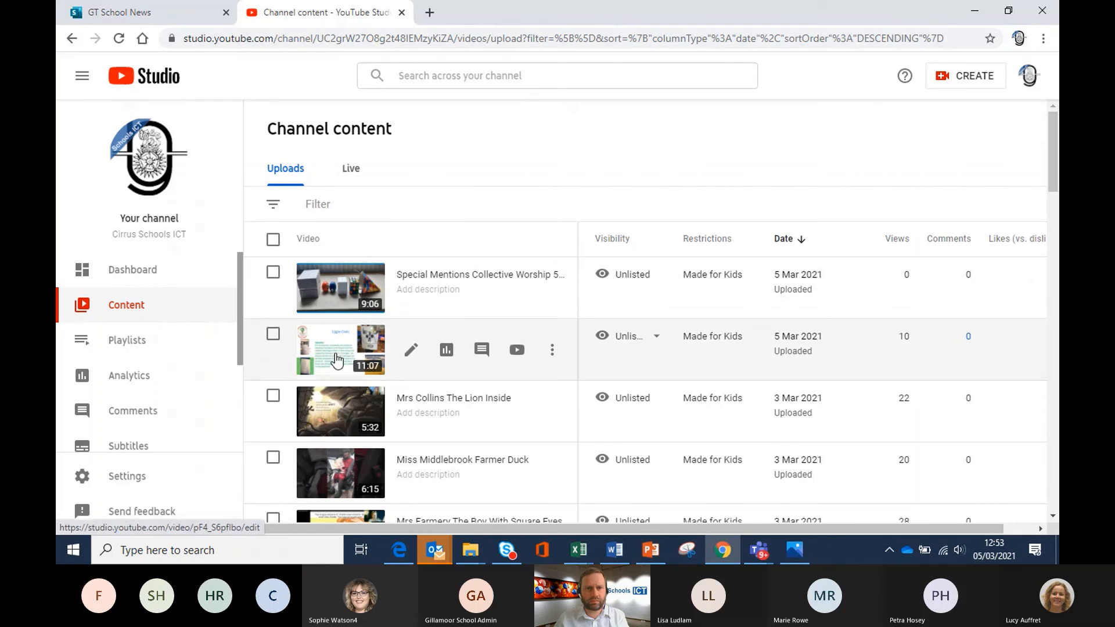
scroll(392, 380, "down", 5)
scroll(393, 381, "down", 5)
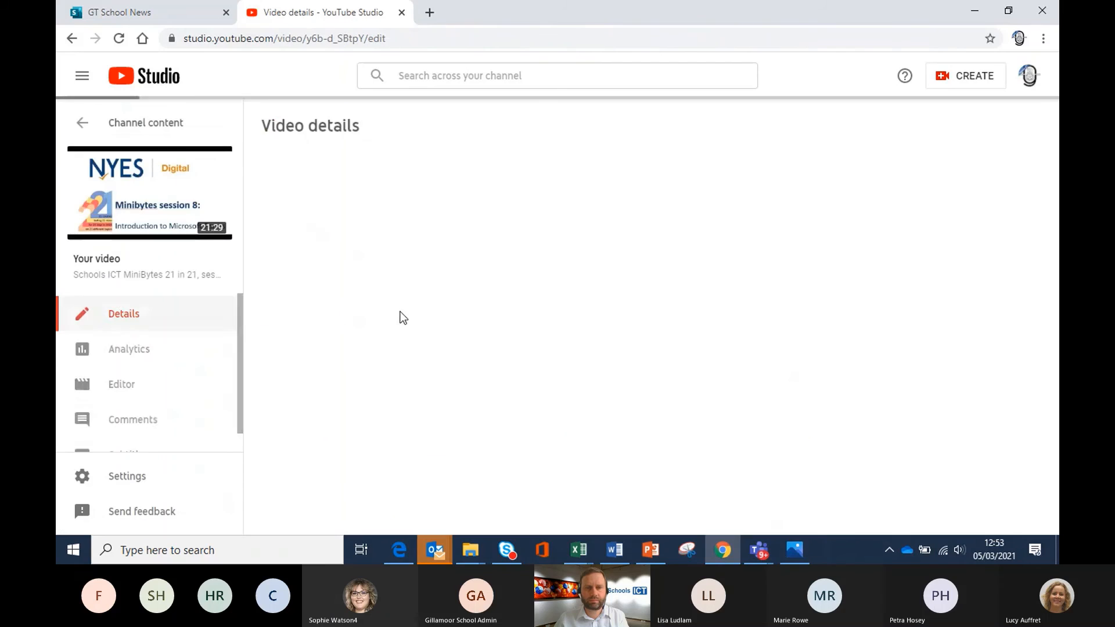
- Review the video's details, open it from its video link, copy its embed code and pause playback
scroll(455, 287, "down", 1)
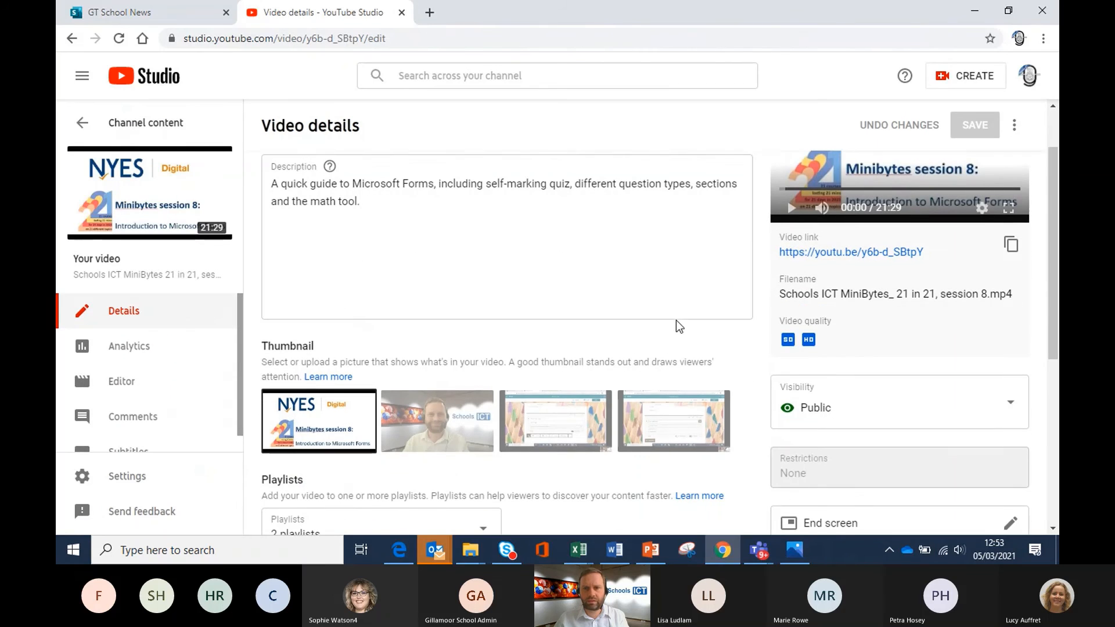
scroll(734, 269, "down", 5)
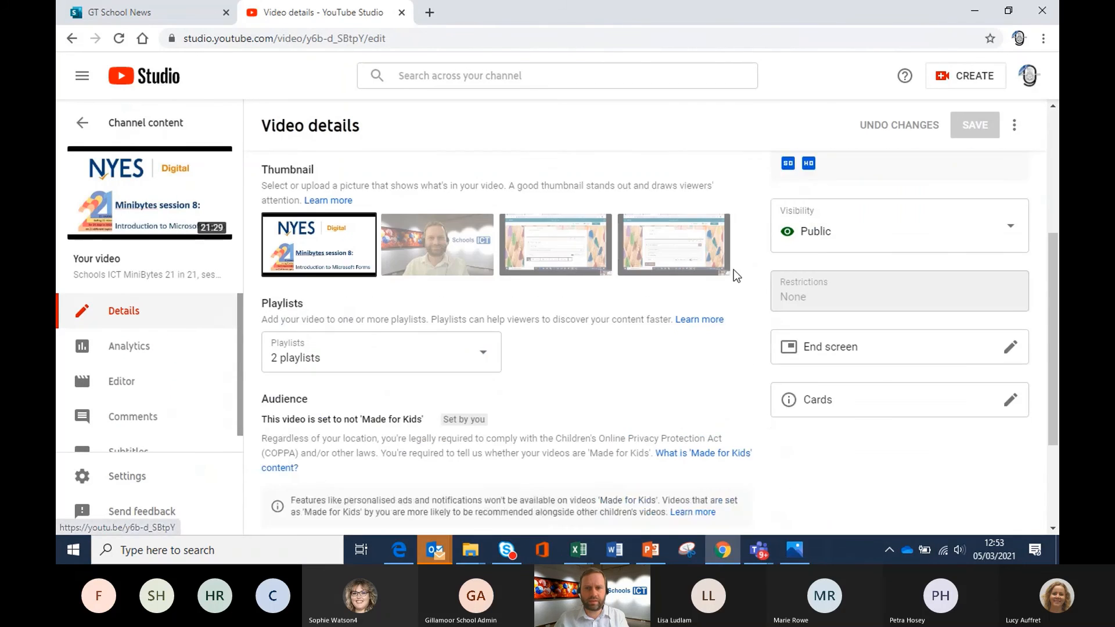
scroll(730, 270, "up", 4)
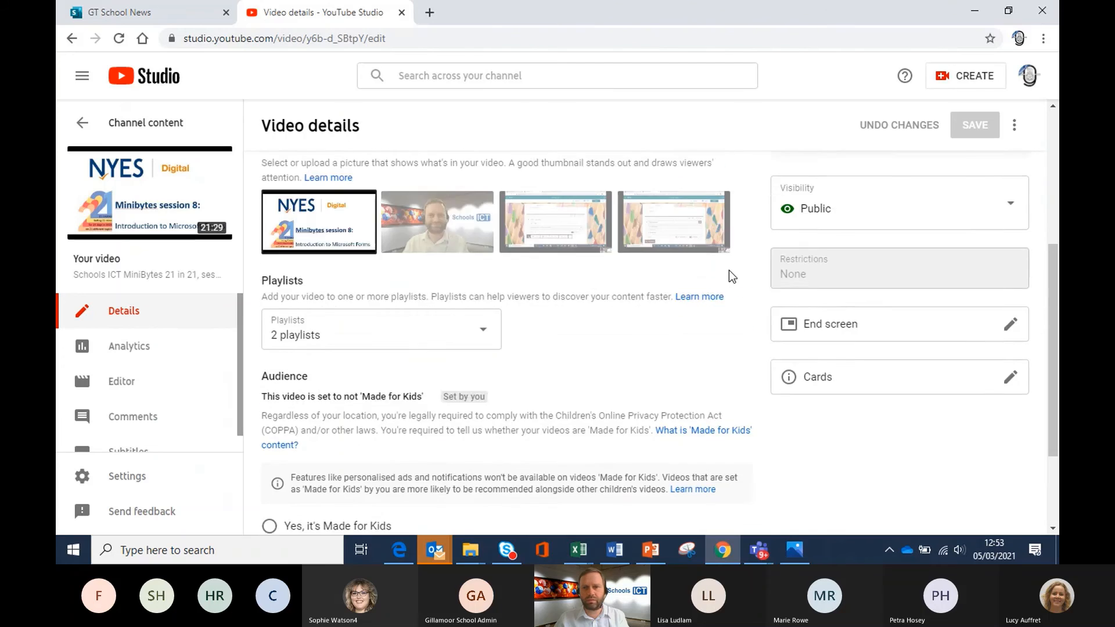
scroll(729, 270, "up", 1)
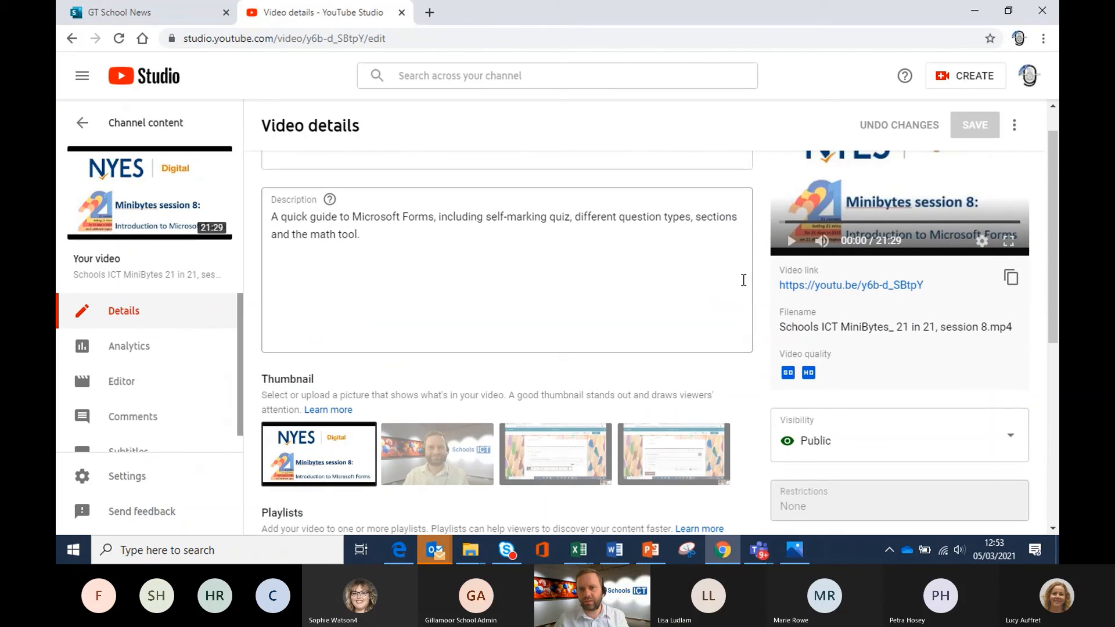
left_click(847, 285)
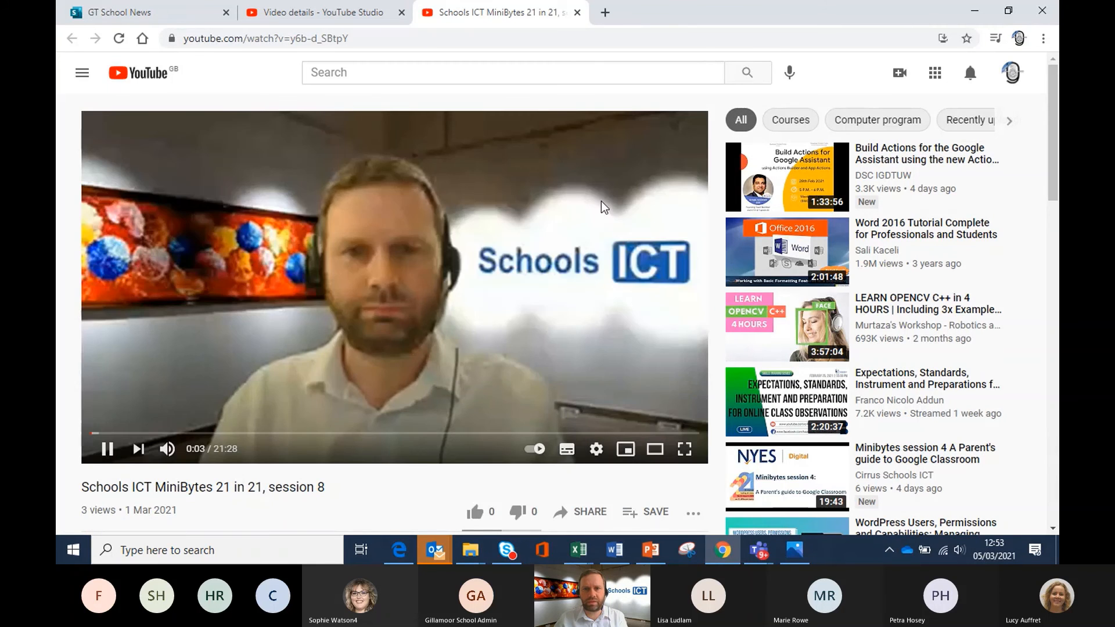
right_click(602, 206)
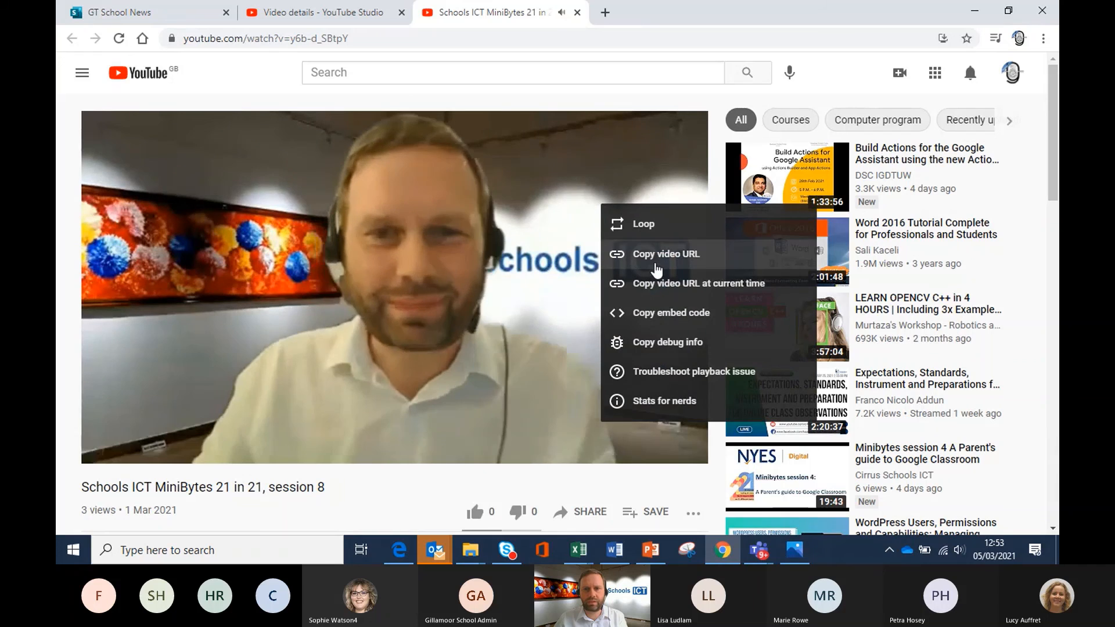
left_click(660, 313)
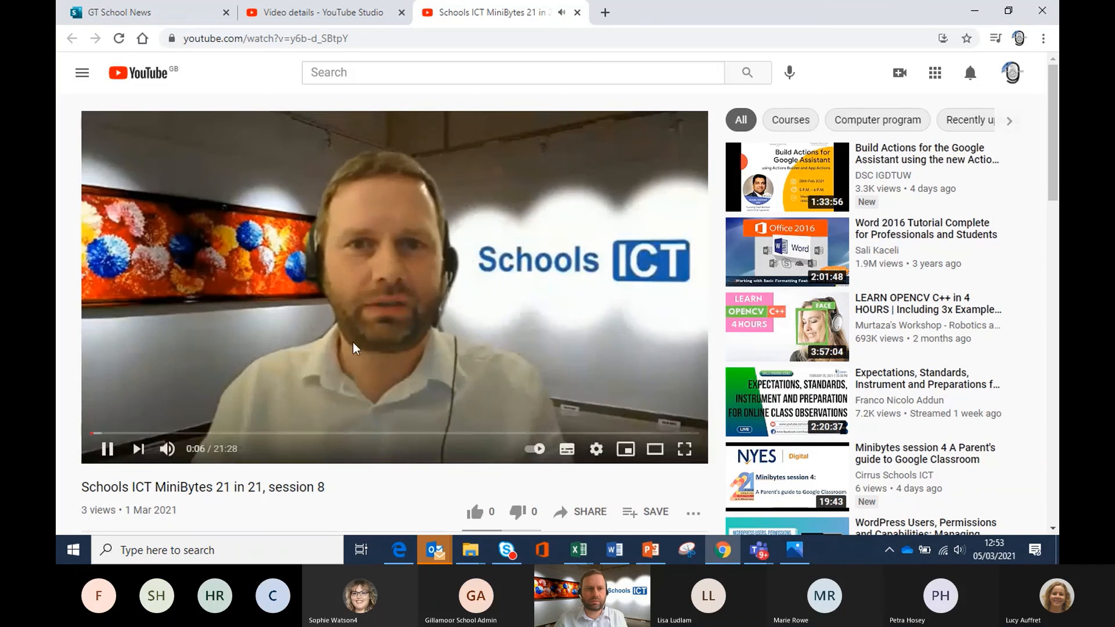
left_click(106, 449)
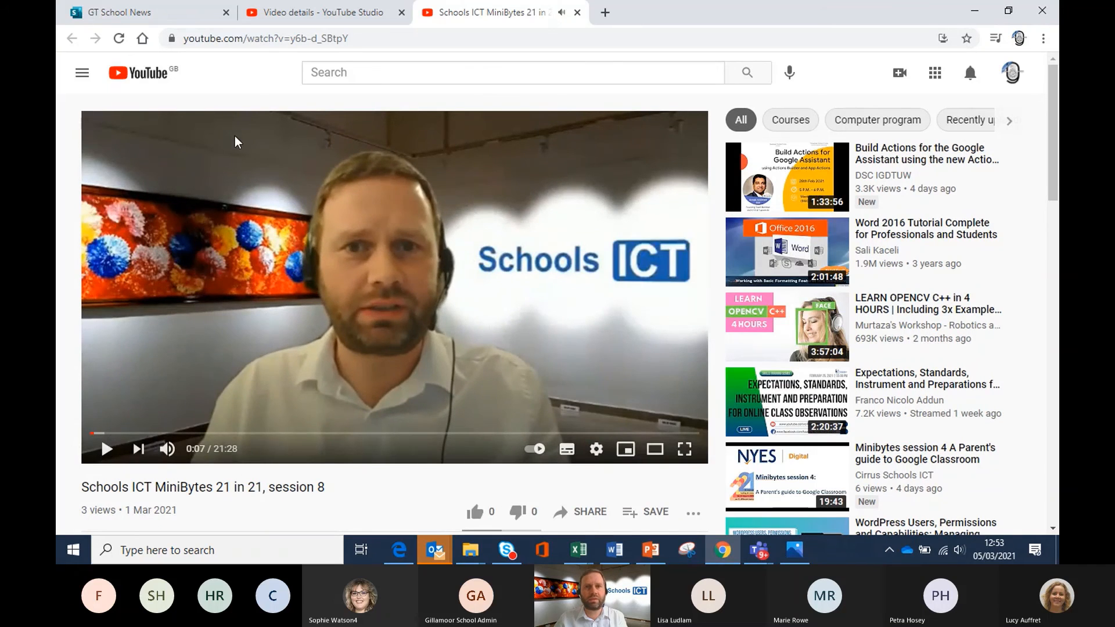
- Close the YouTube pages, paste the video's embed code into the Embed card and give it the middle emphasis level
left_click(577, 12)
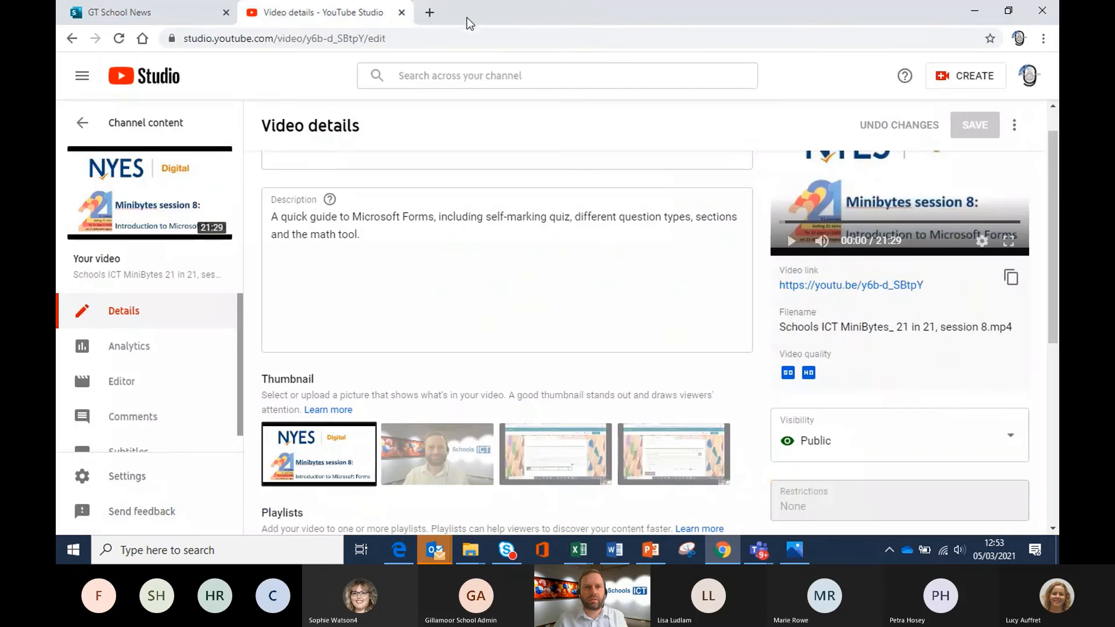
left_click(401, 13)
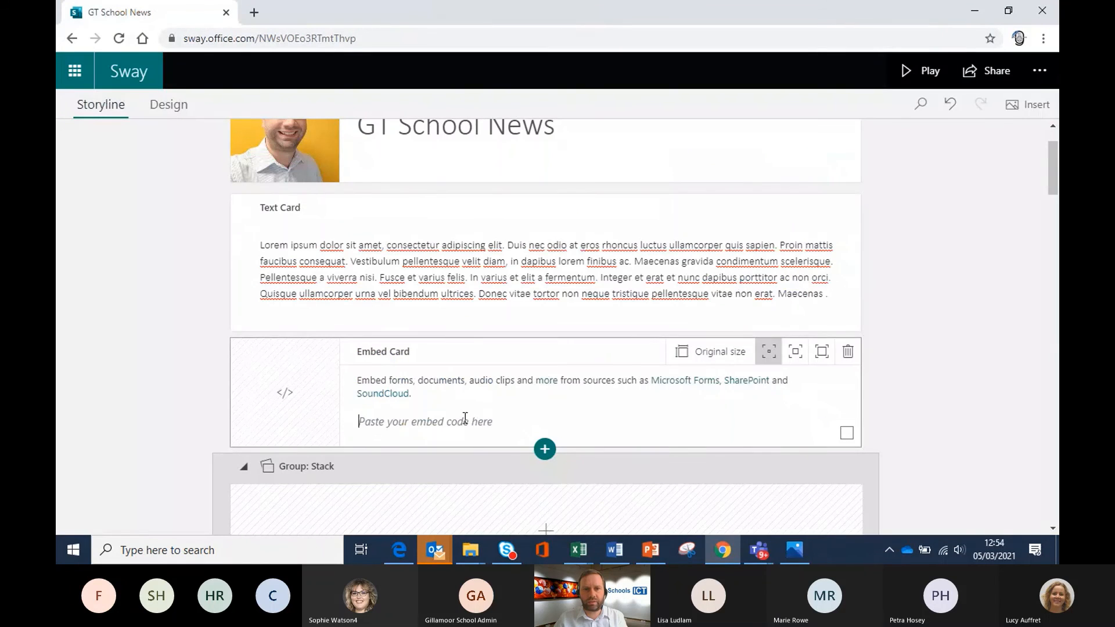
key("ctrl+v")
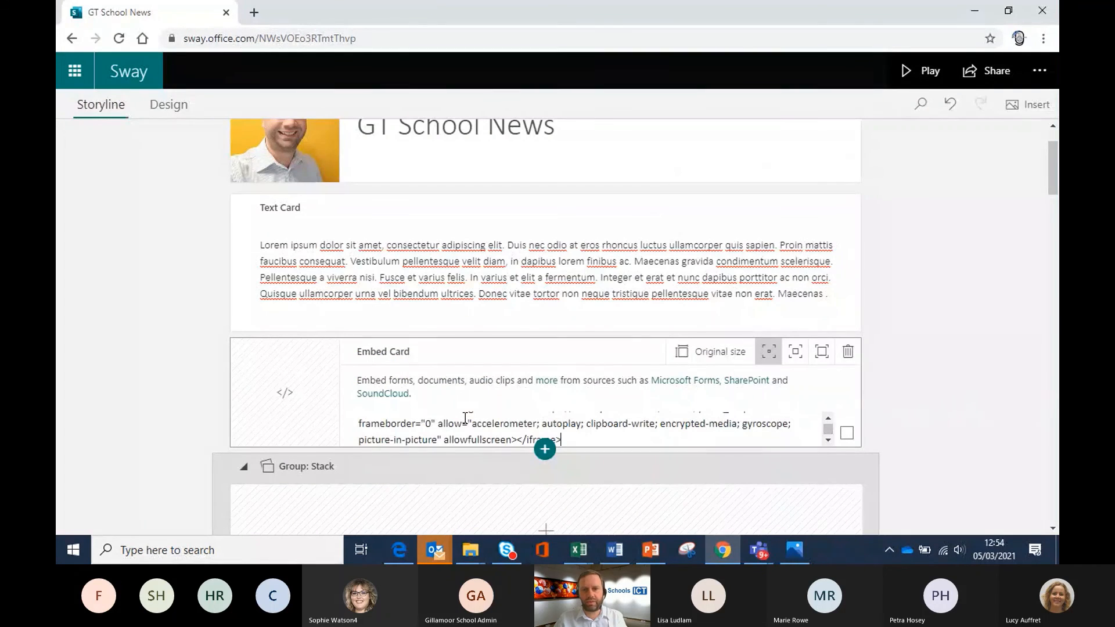
left_click(796, 356)
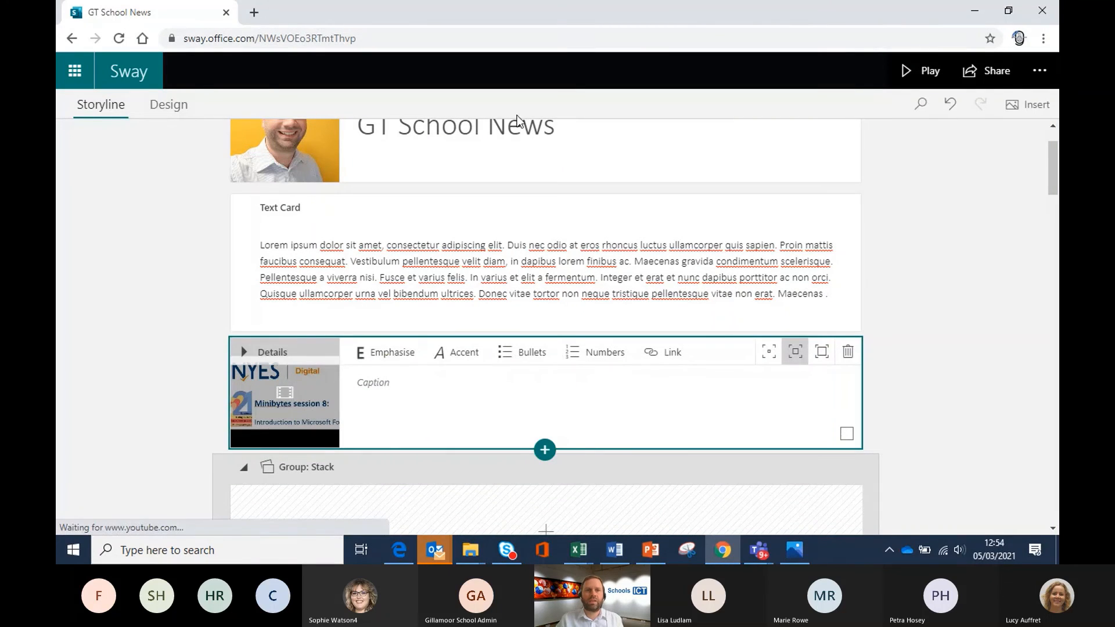
- Set the Sway's layout to Vertical and use Remix to give the design a style with a blue title banner
left_click(180, 114)
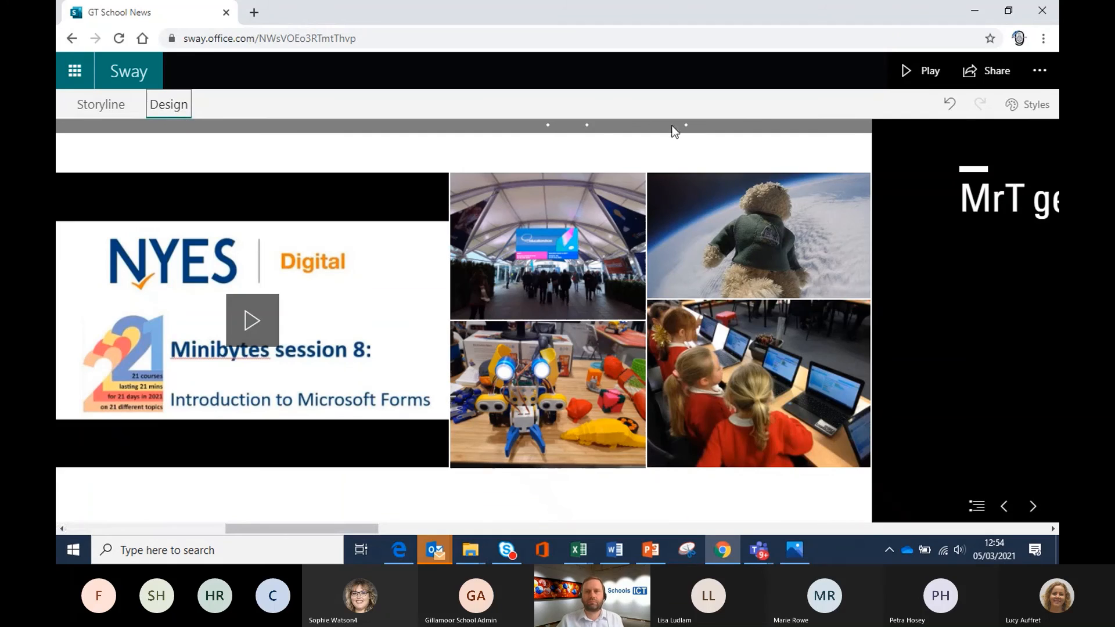
left_click(1011, 106)
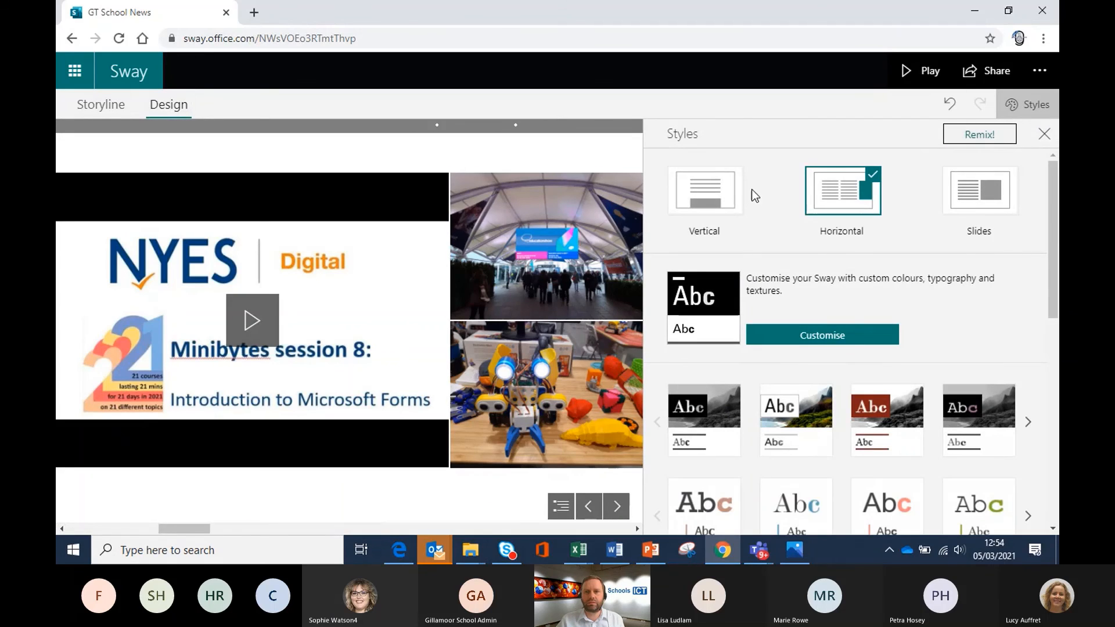
left_click(734, 198)
scroll(781, 351, "down", 5)
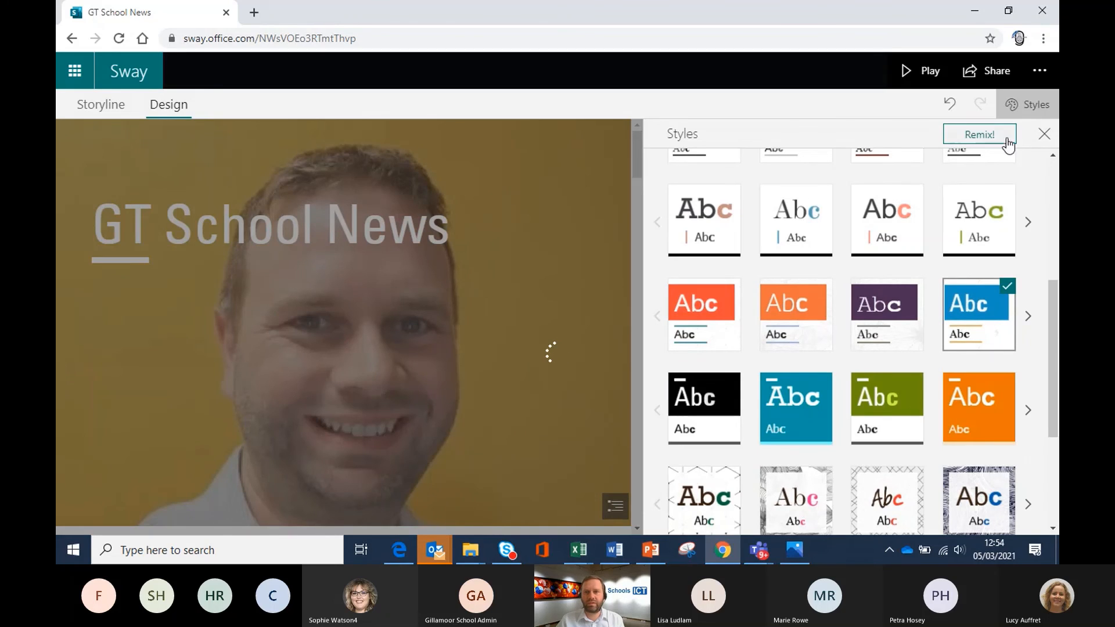
left_click(1043, 135)
- Play the Sway and review the title, first text, embedded video and pictures in the vertical layout
left_click(922, 70)
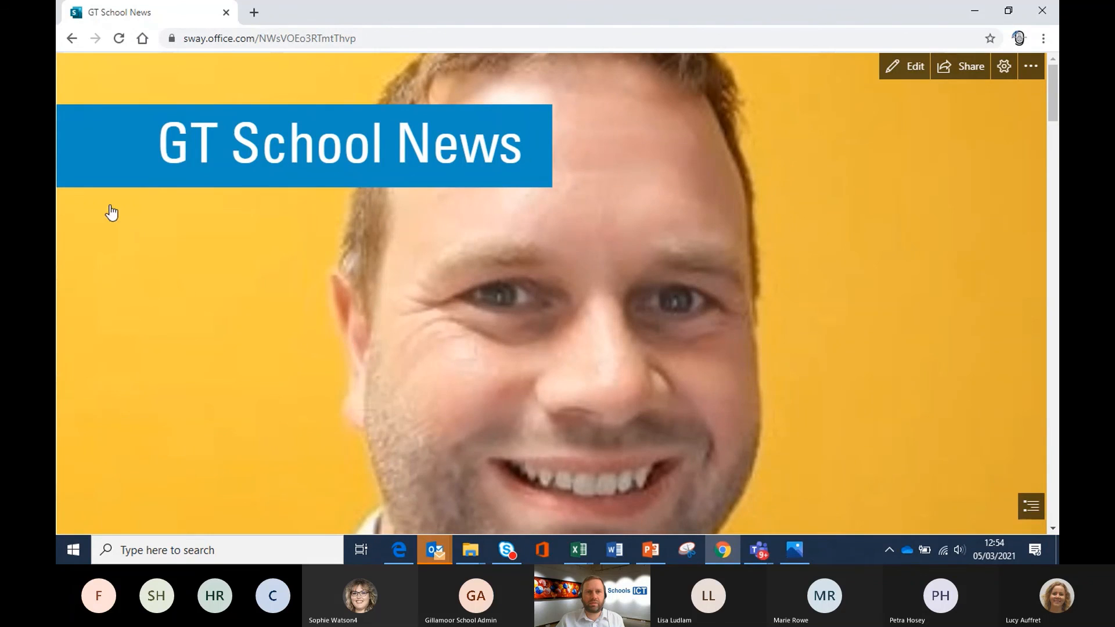
scroll(527, 198, "down", 4)
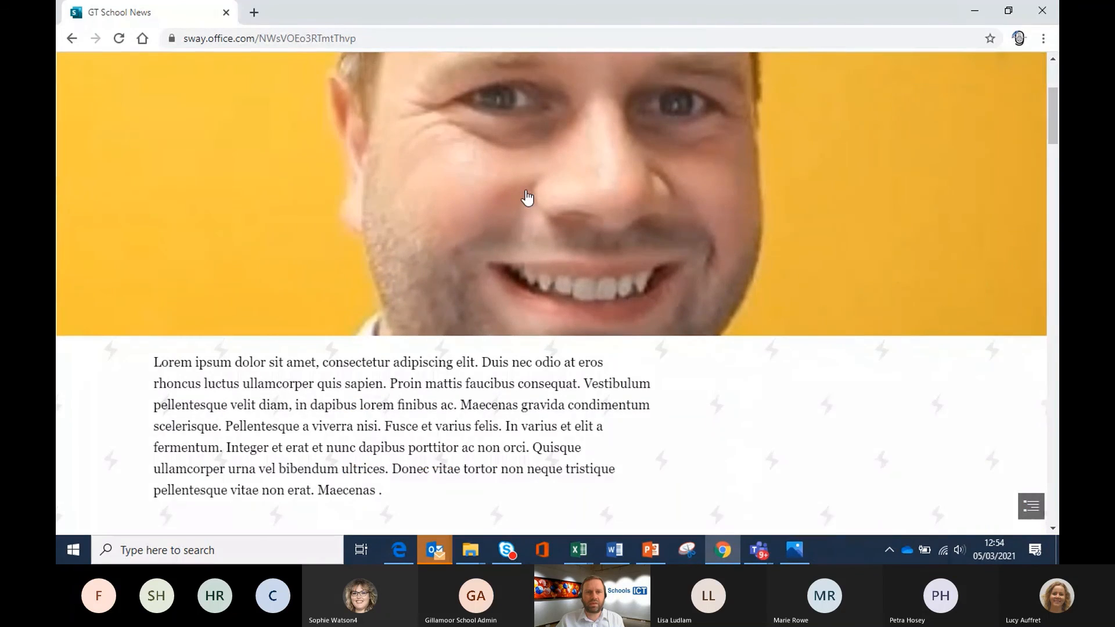
scroll(527, 198, "down", 1)
scroll(349, 383, "down", 3)
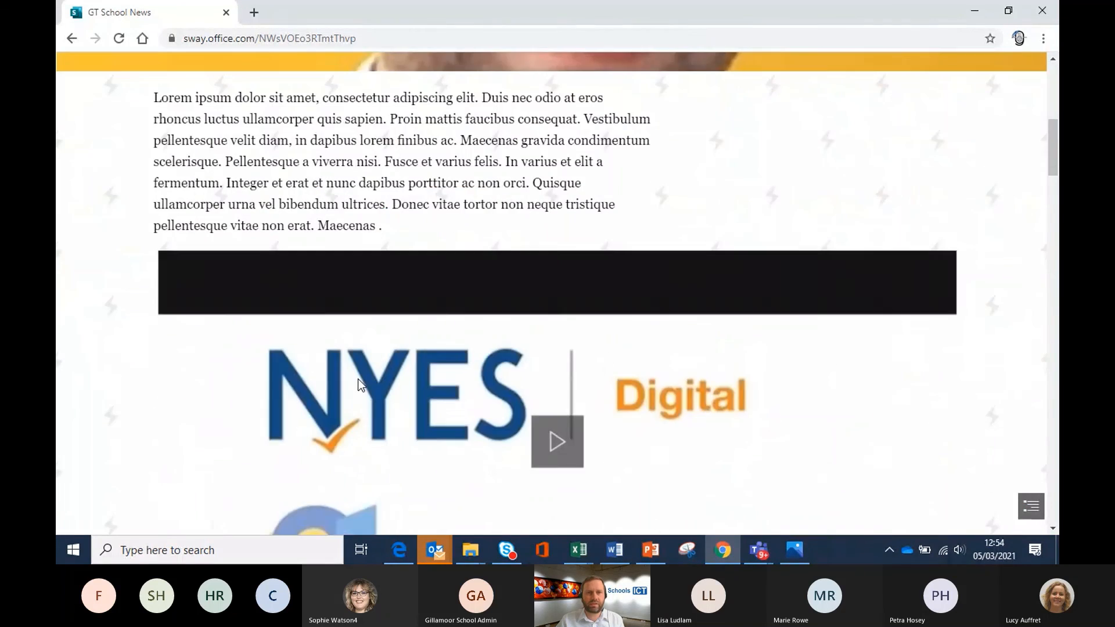
scroll(192, 348, "down", 2)
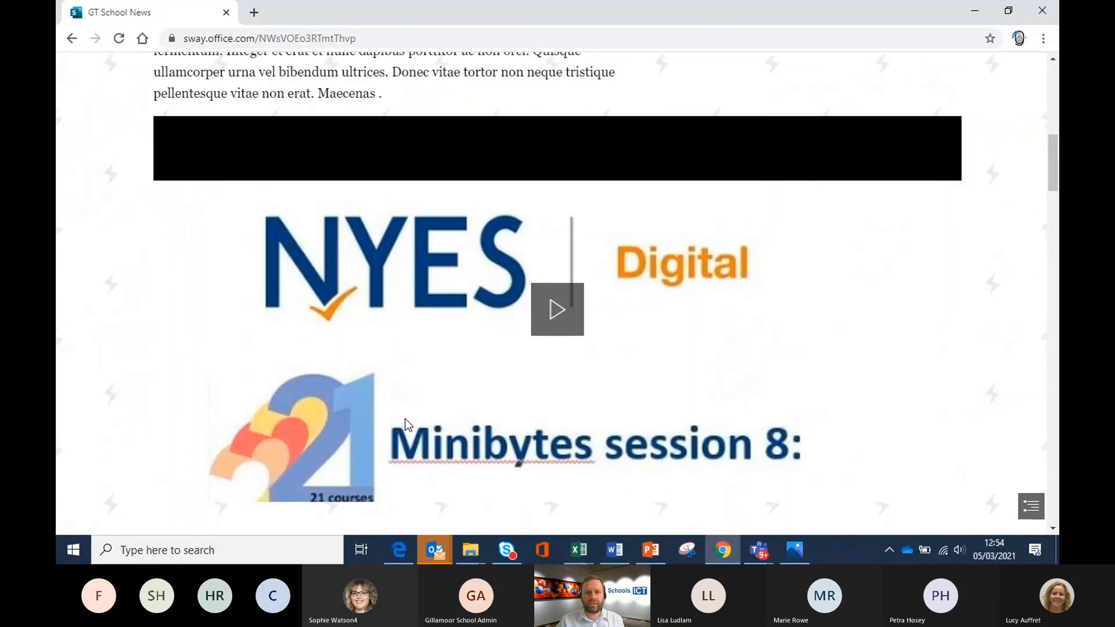
scroll(408, 424, "down", 6)
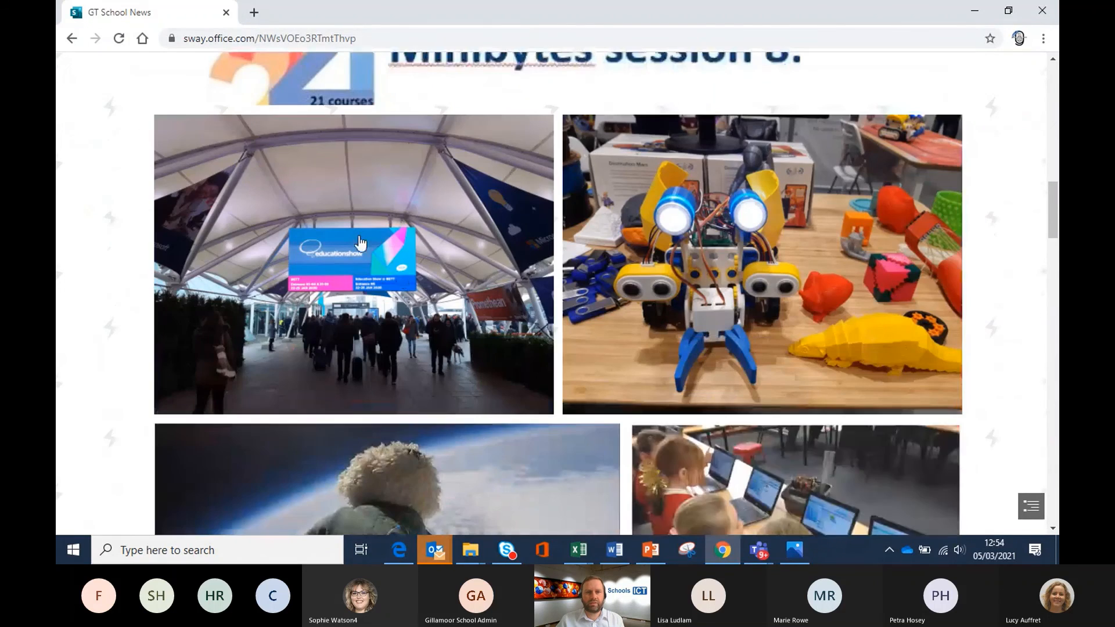
scroll(638, 387, "down", 1)
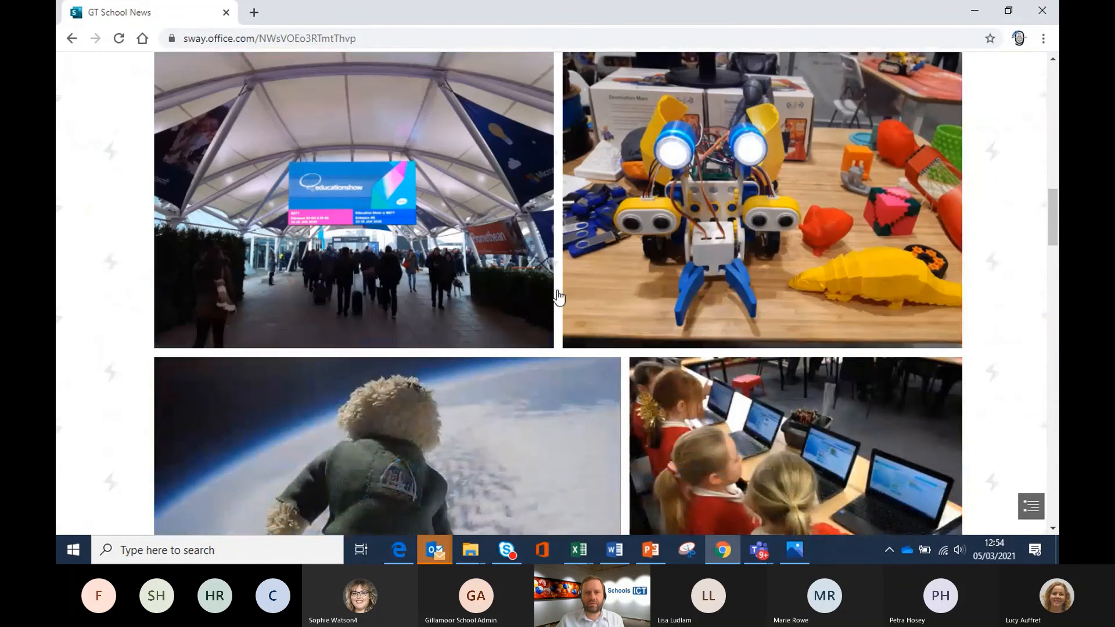
scroll(704, 308, "down", 3)
- Enlarge the space bear picture in the played Sway, close it and return to the title
left_click(505, 240)
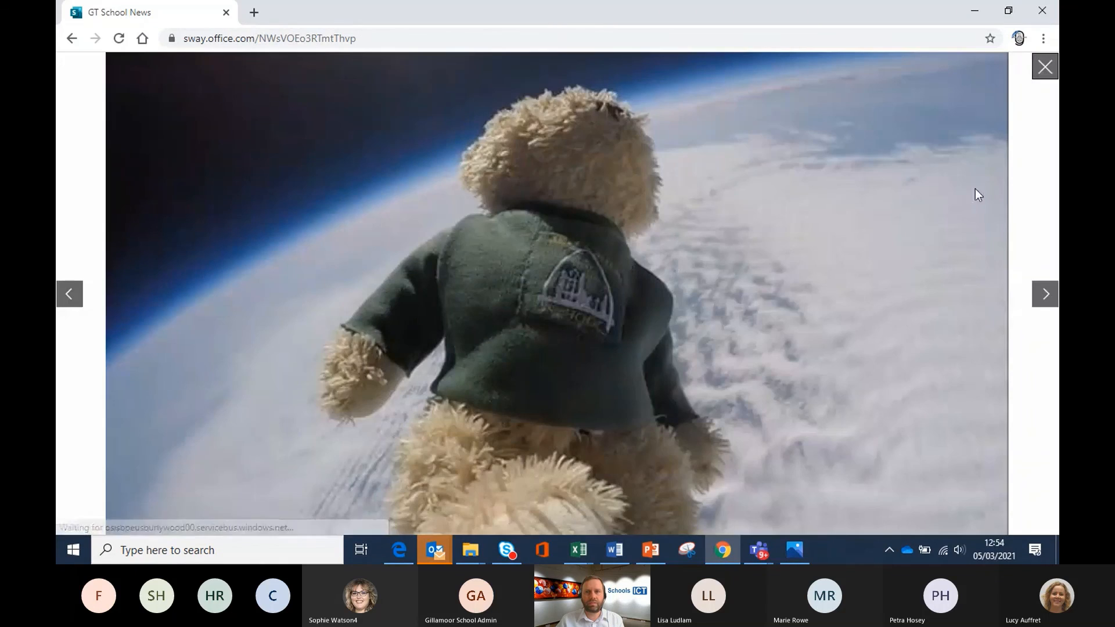
left_click(1049, 74)
scroll(756, 249, "up", 15)
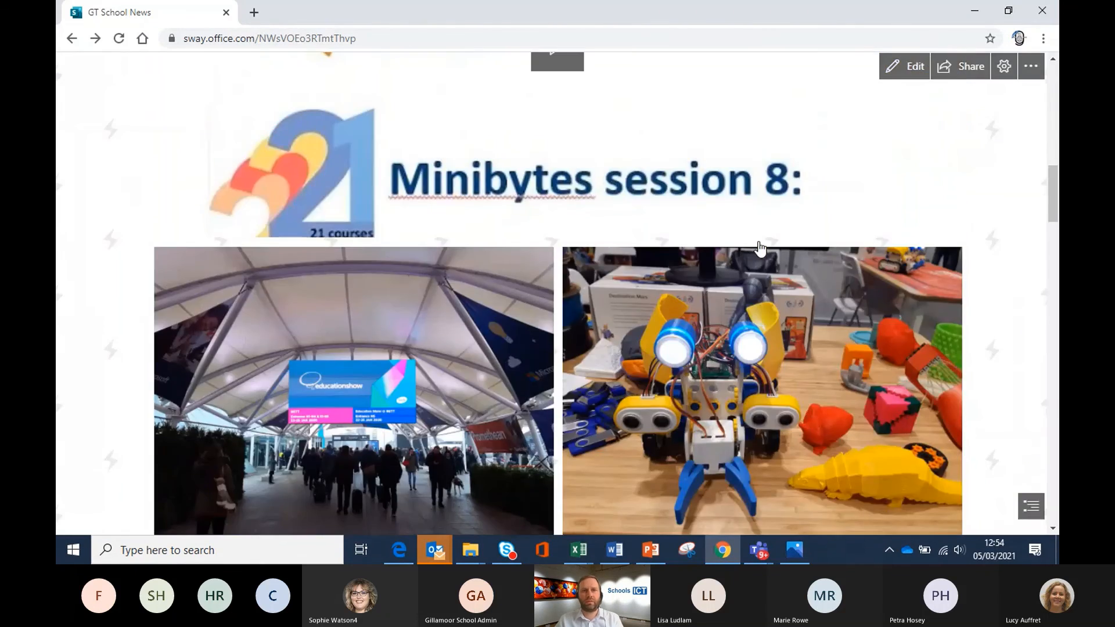
scroll(556, 214, "up", 2)
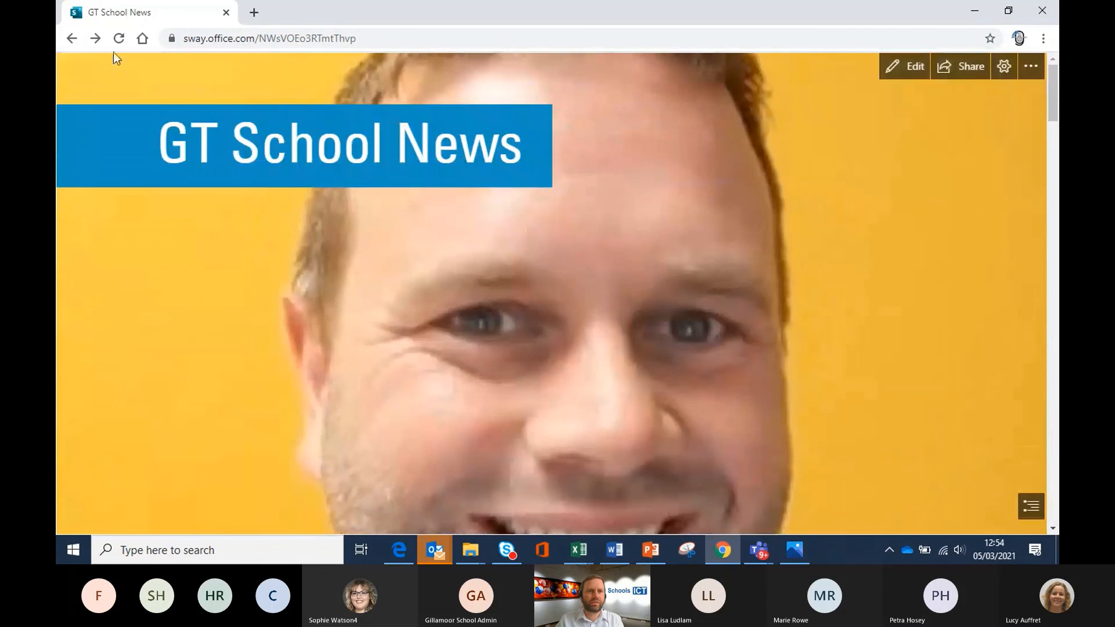
- Return to editing the Storyline and move the four image cards below the empty Stack group into it
left_click(922, 74)
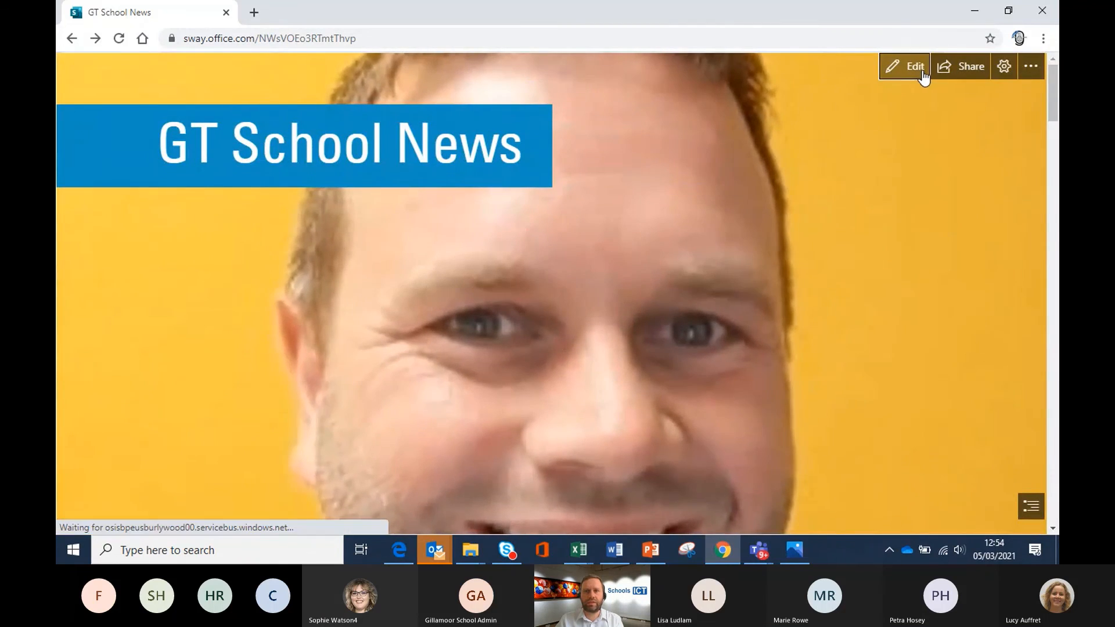
left_click(92, 108)
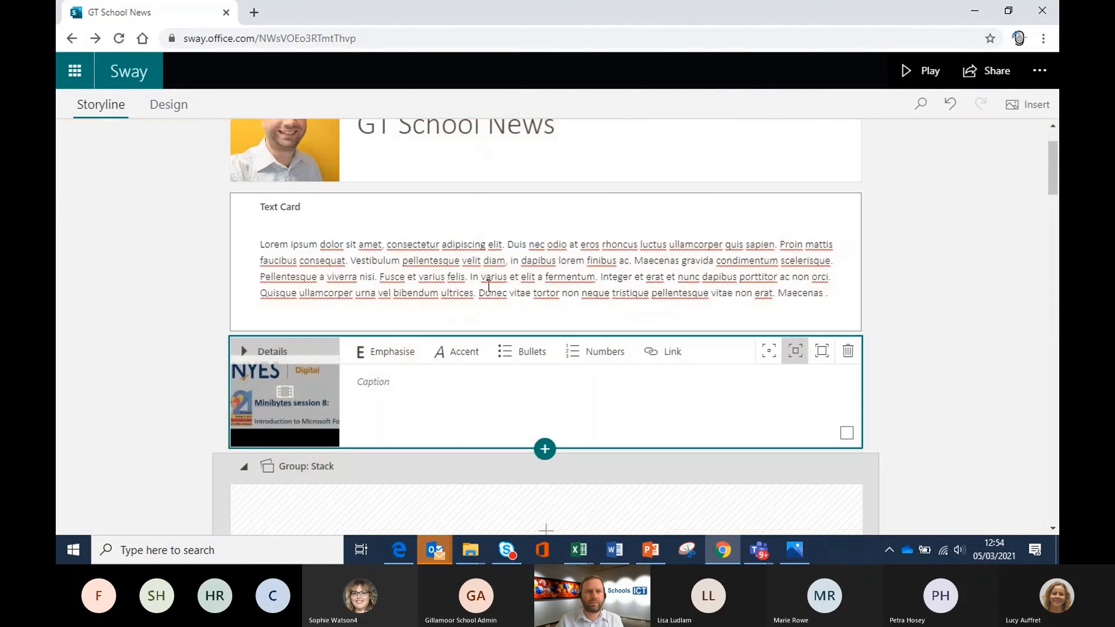
scroll(482, 374, "down", 5)
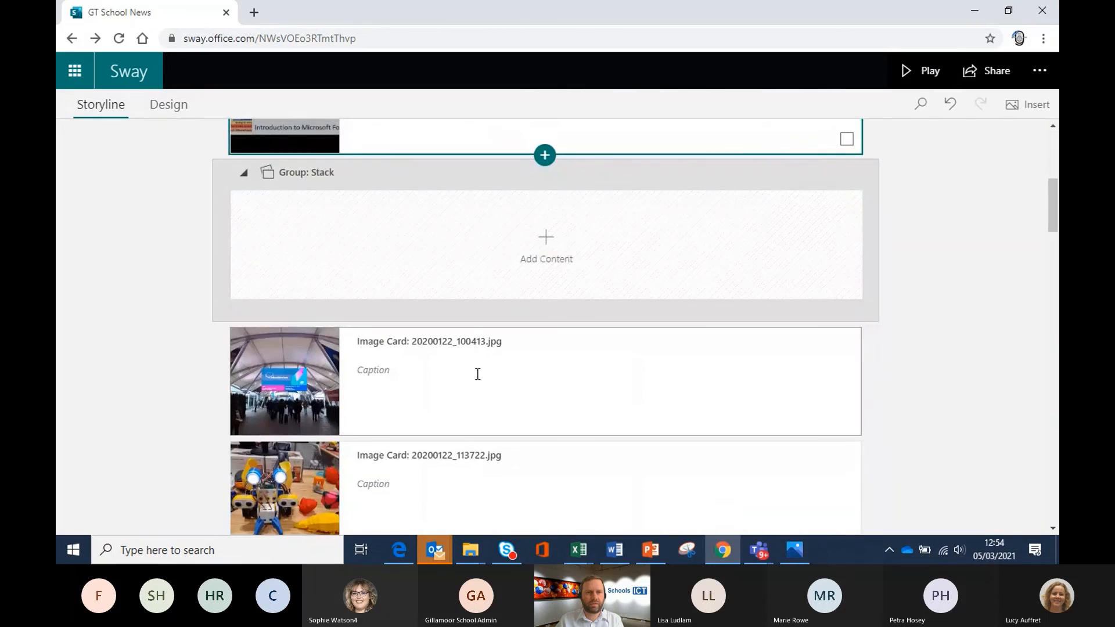
left_click_drag(293, 389, 343, 258)
left_click_drag(296, 377, 313, 416)
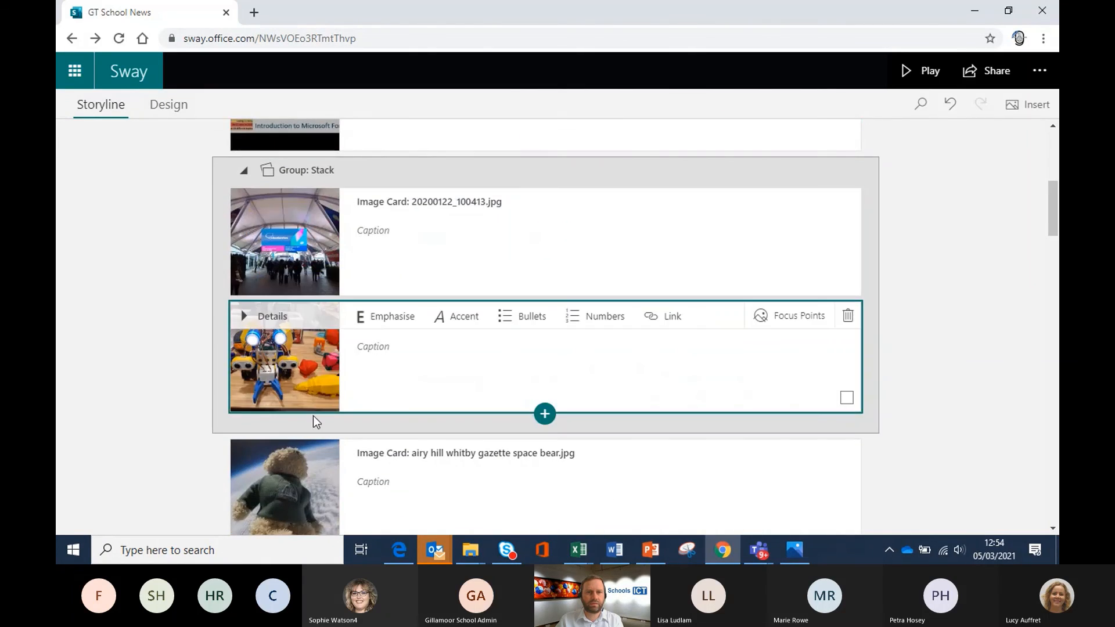
left_click_drag(288, 479, 296, 354)
scroll(311, 410, "down", 5)
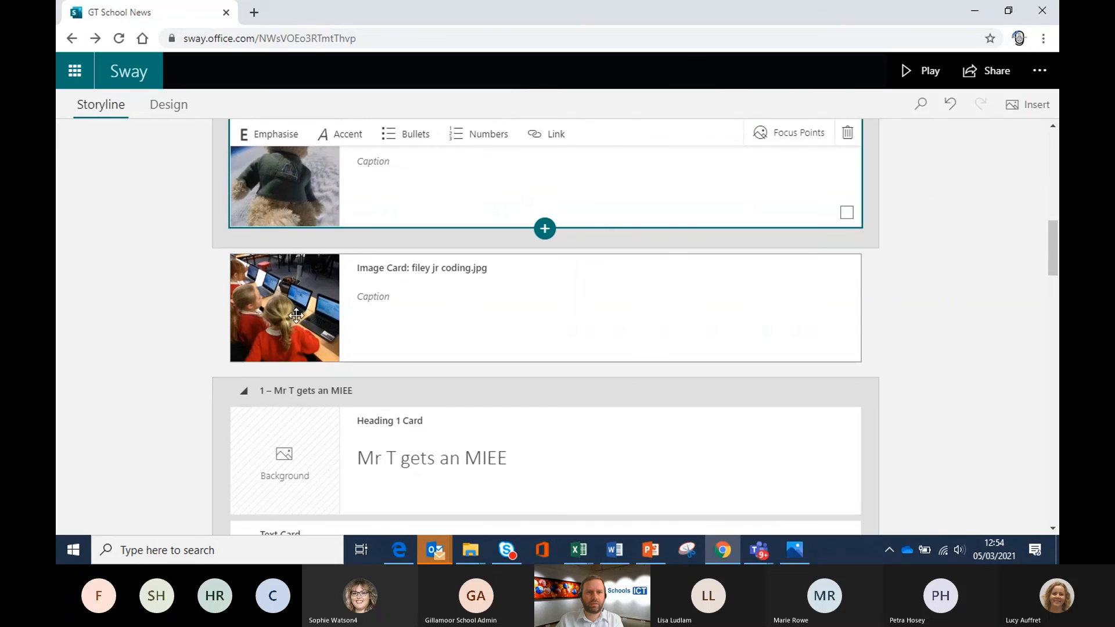
left_click_drag(296, 316, 398, 319)
scroll(460, 309, "up", 10)
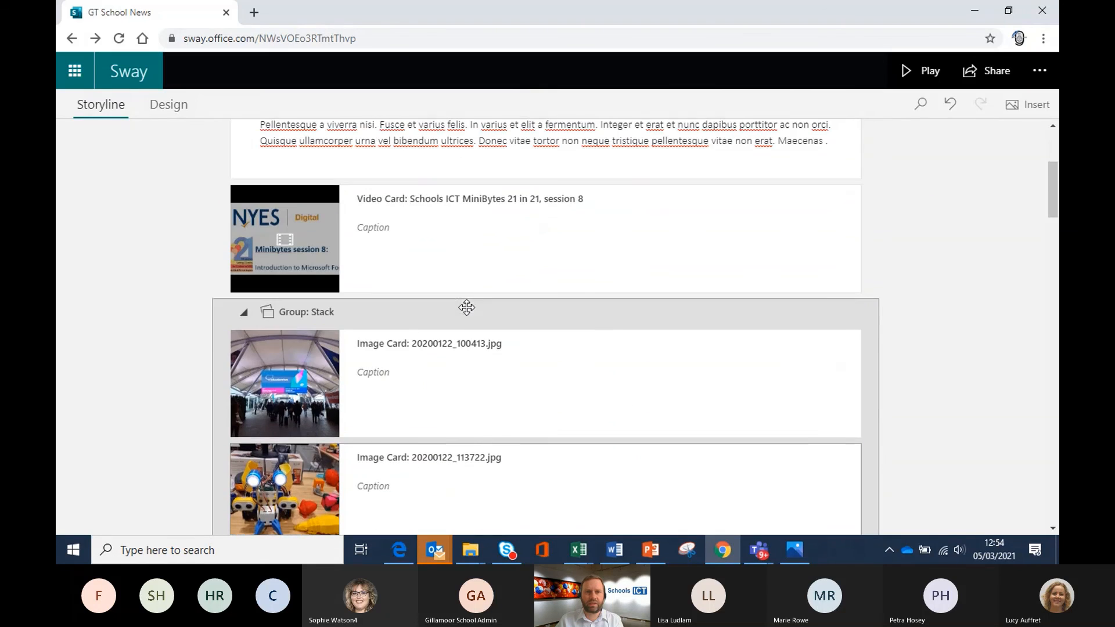
- Play the Sway and flip through the stacked pictures below the embedded video
left_click(928, 70)
scroll(284, 352, "down", 5)
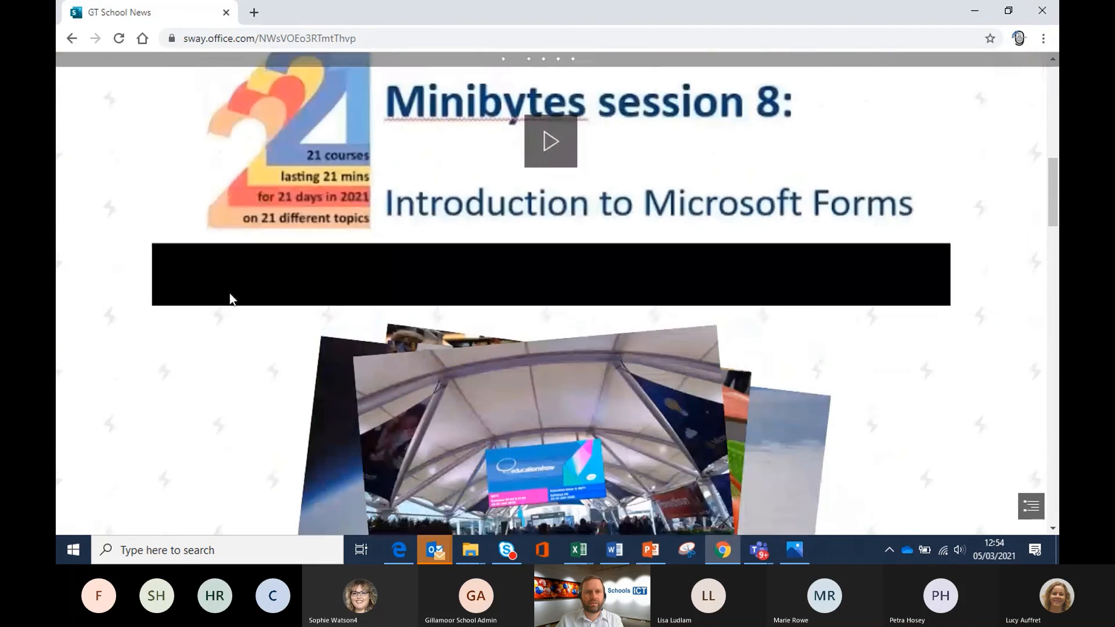
scroll(231, 299, "down", 4)
left_click(598, 300)
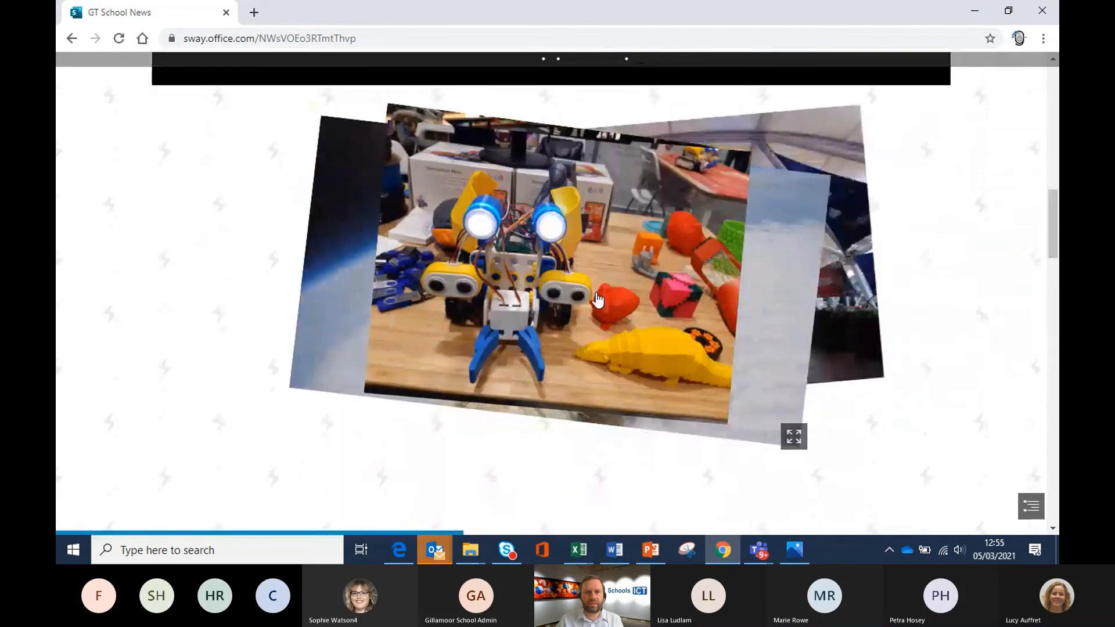
scroll(441, 209, "down", 10)
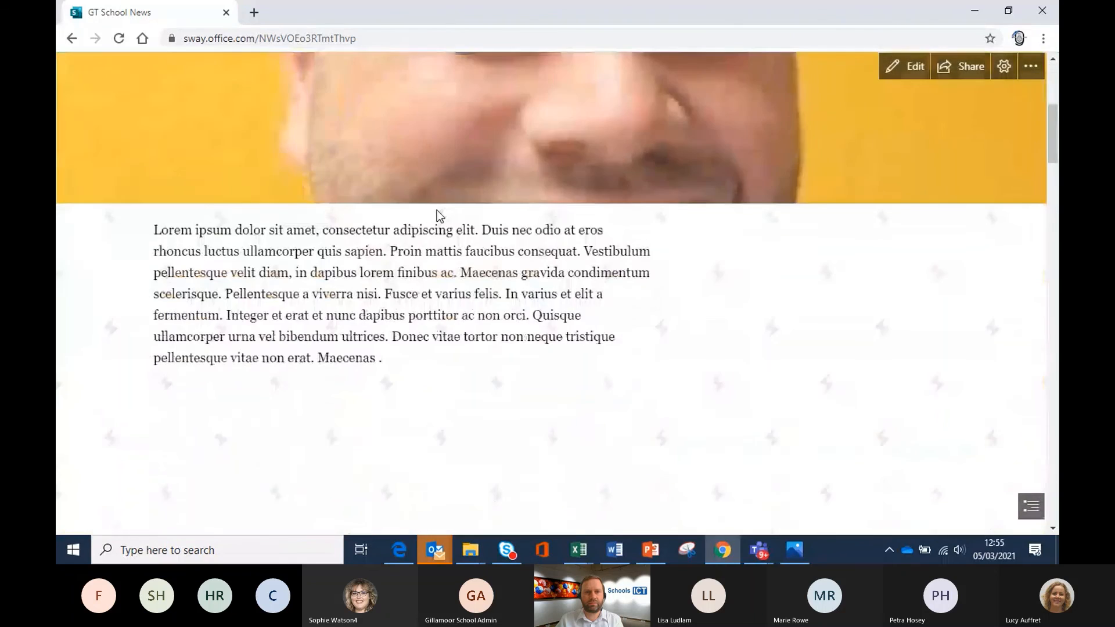
scroll(440, 214, "down", 3)
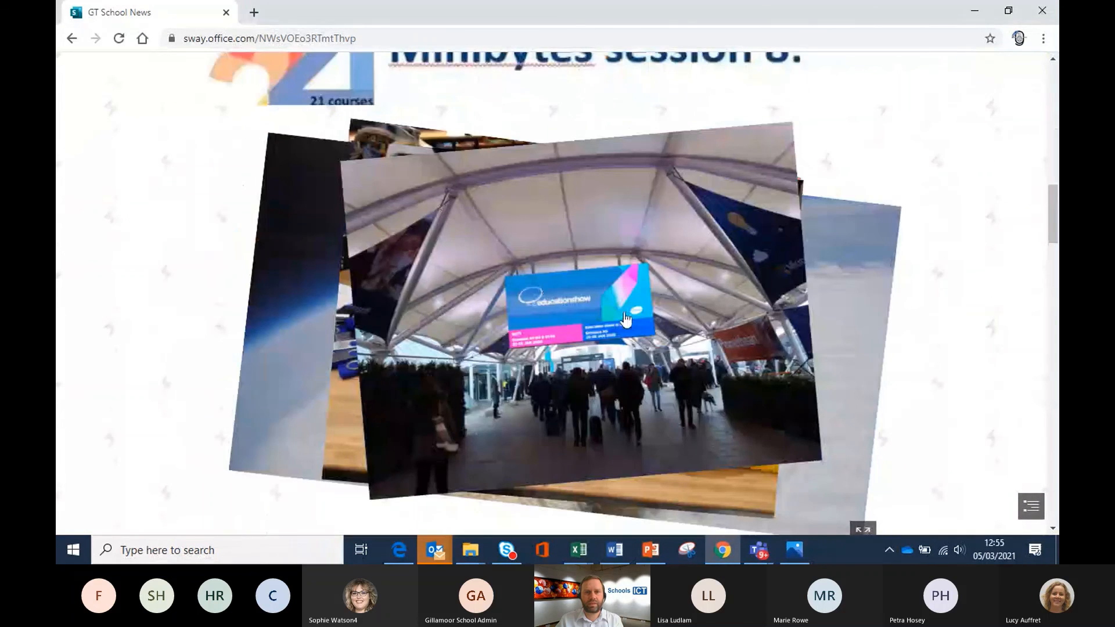
left_click(625, 318)
left_click(696, 317)
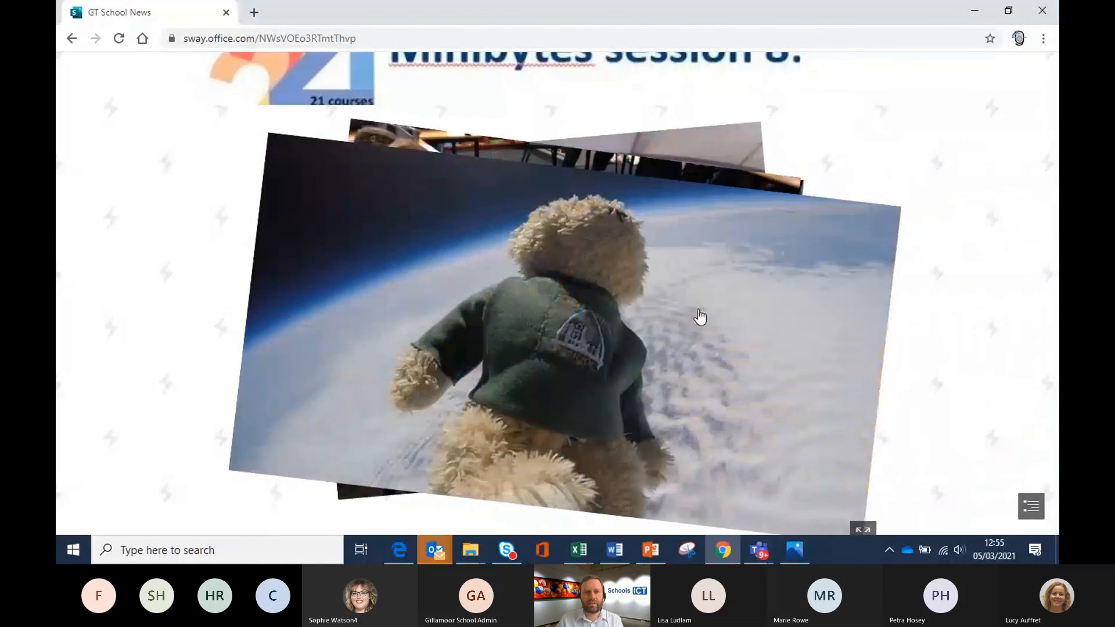
scroll(700, 317, "down", 1)
left_click(699, 317)
left_click(700, 317)
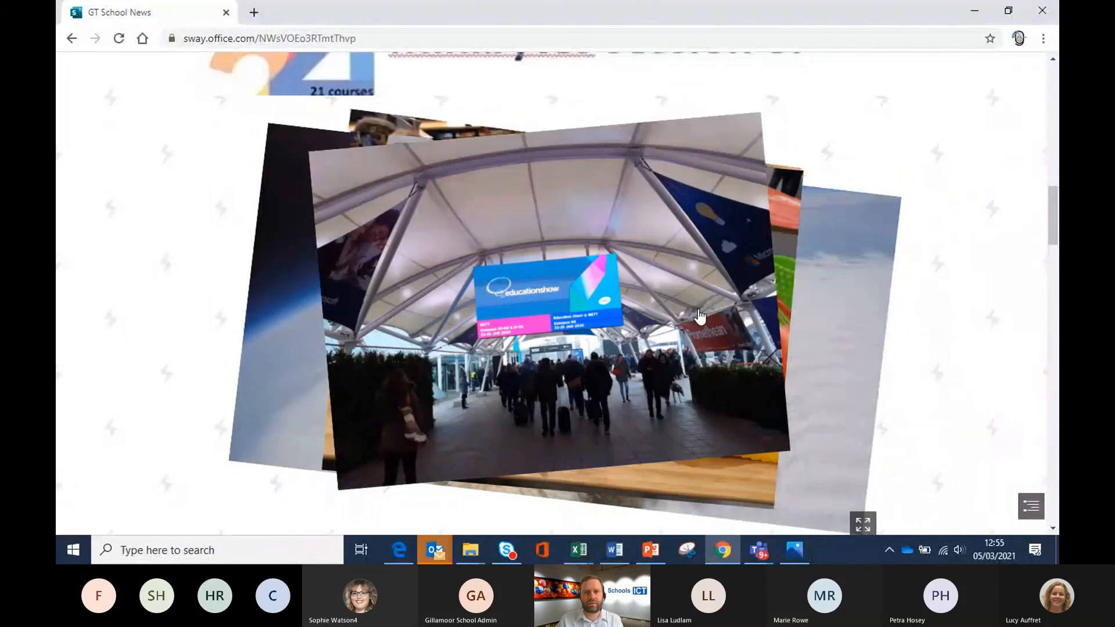
left_click(700, 317)
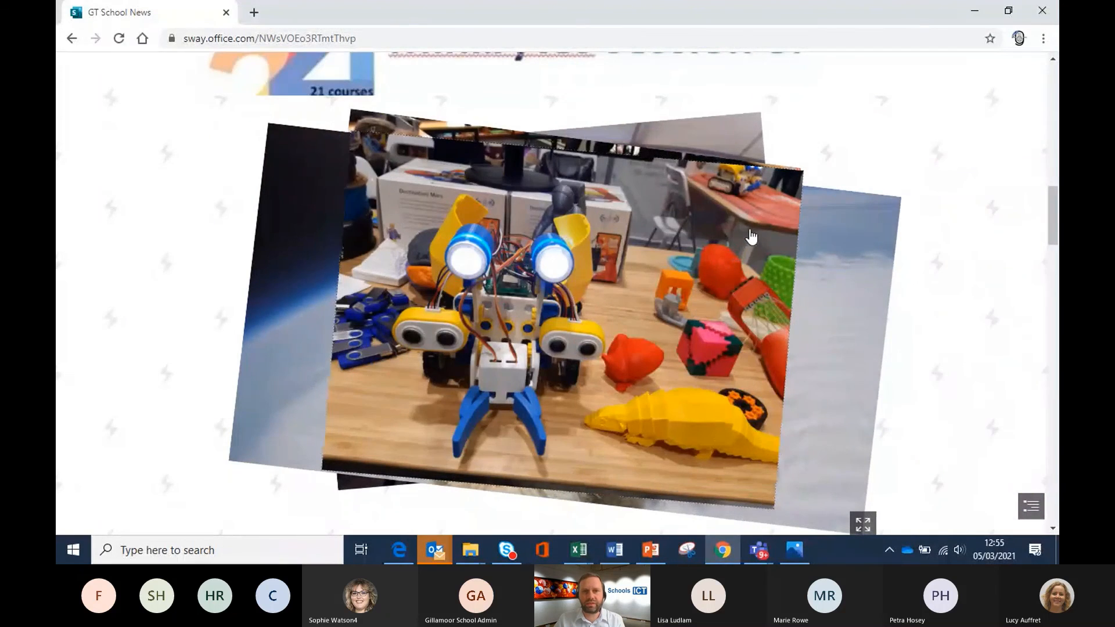
- Switch to the Teams meeting window and stop sharing the screen
key("alt+Tab")
key("alt+Tab")
key("alt+Tab")
key("alt+Tab")
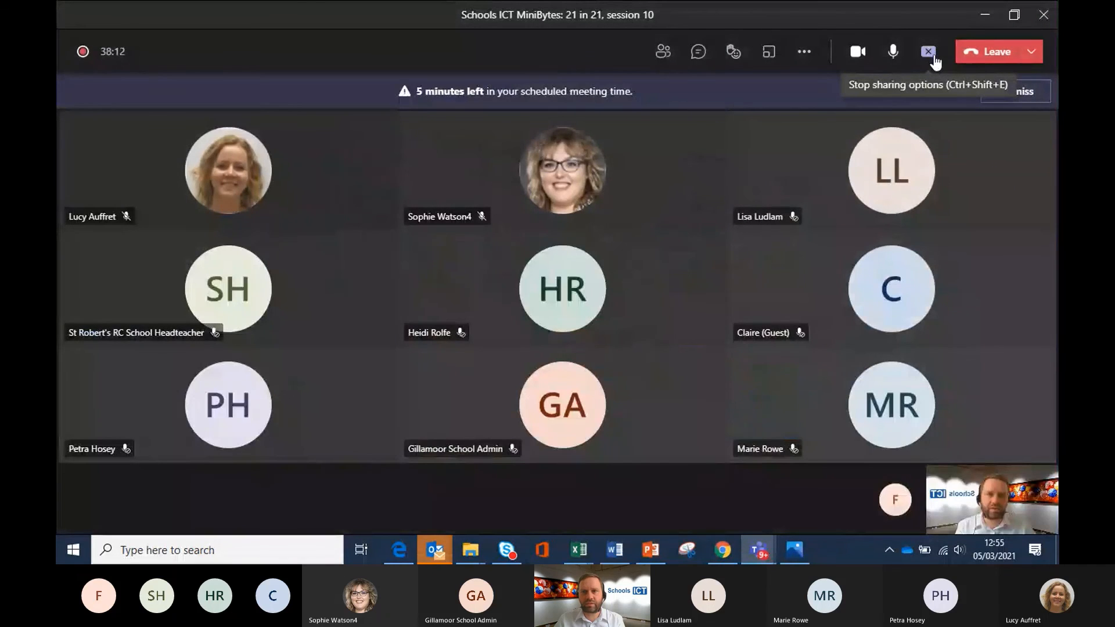
left_click(929, 52)
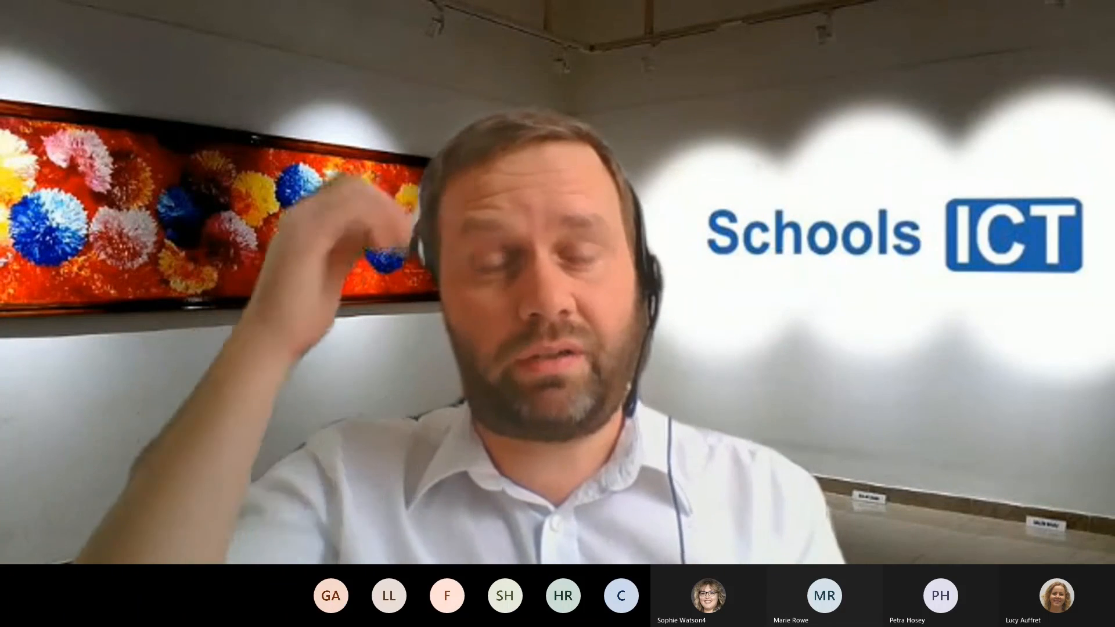